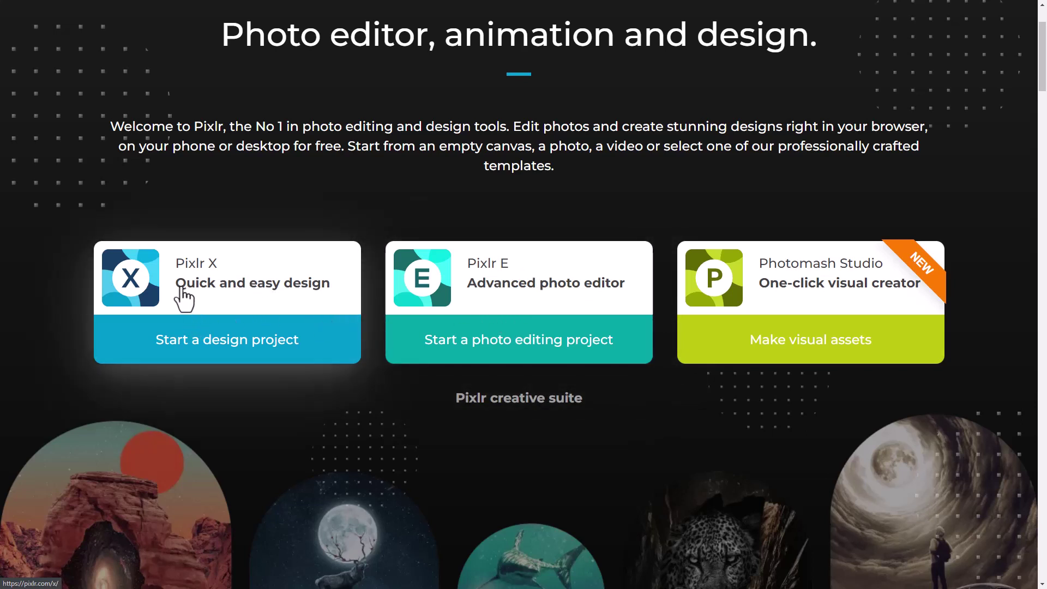
Step: Start a design project in Pixlr X from the free "new year cocktail party" invitation template, 1748 x 2480 px
click(242, 294)
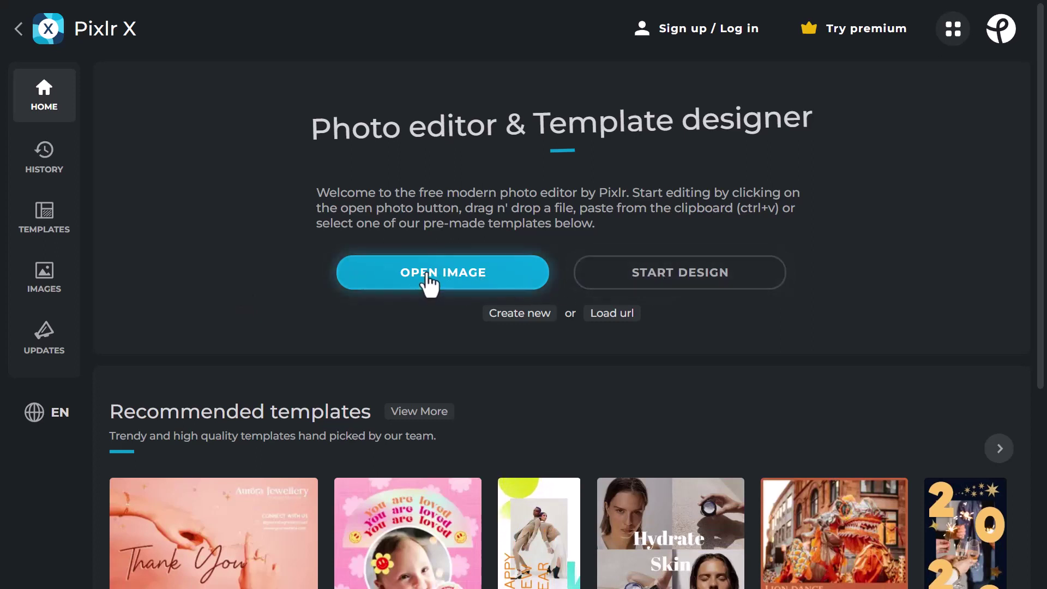
click(672, 275)
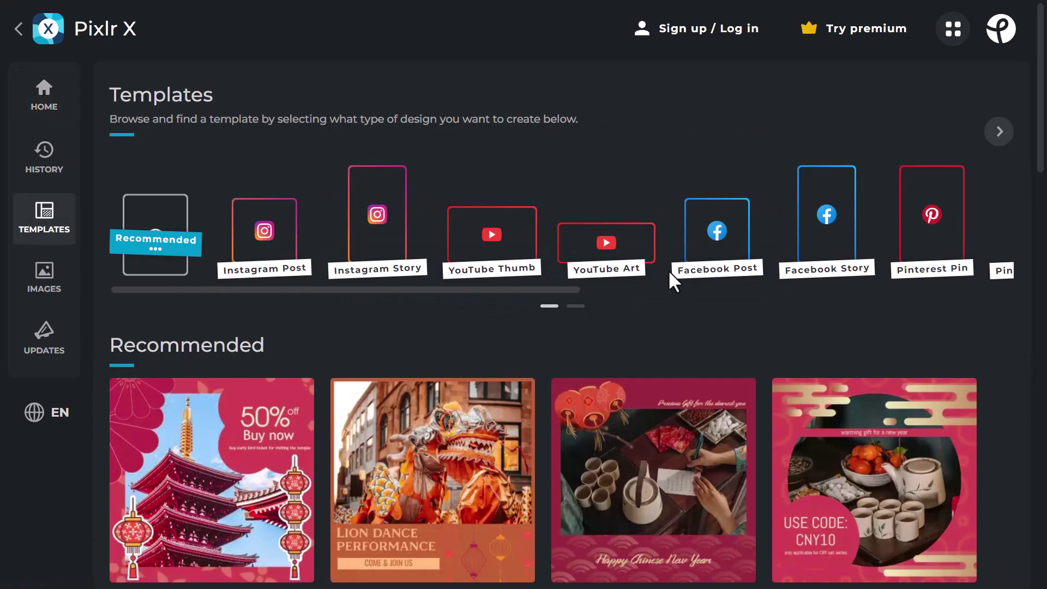
scroll(249, 335, down, 4)
scroll(246, 335, down, 3)
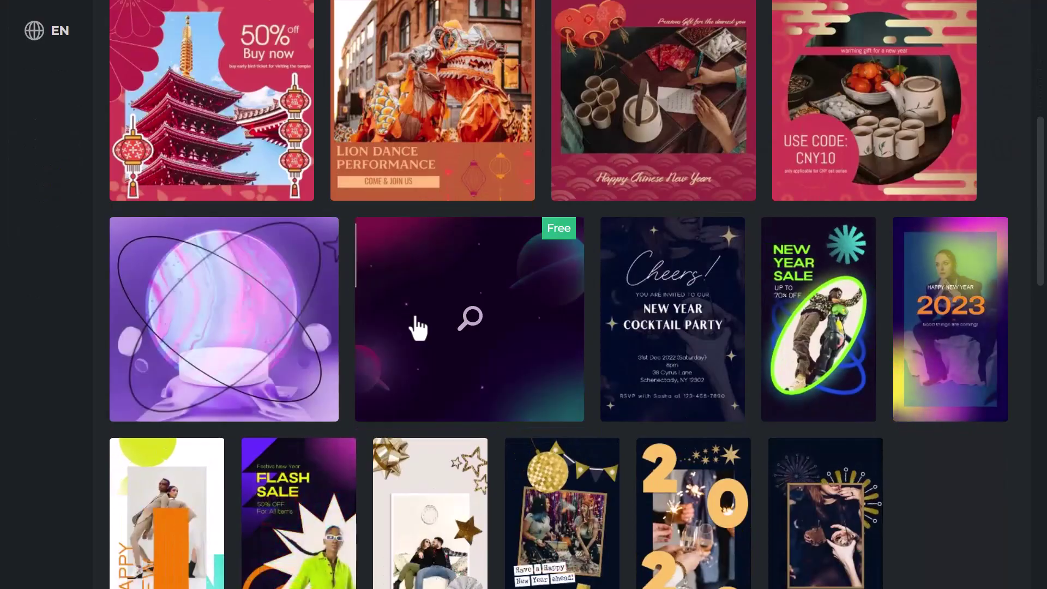
scroll(678, 358, down, 4)
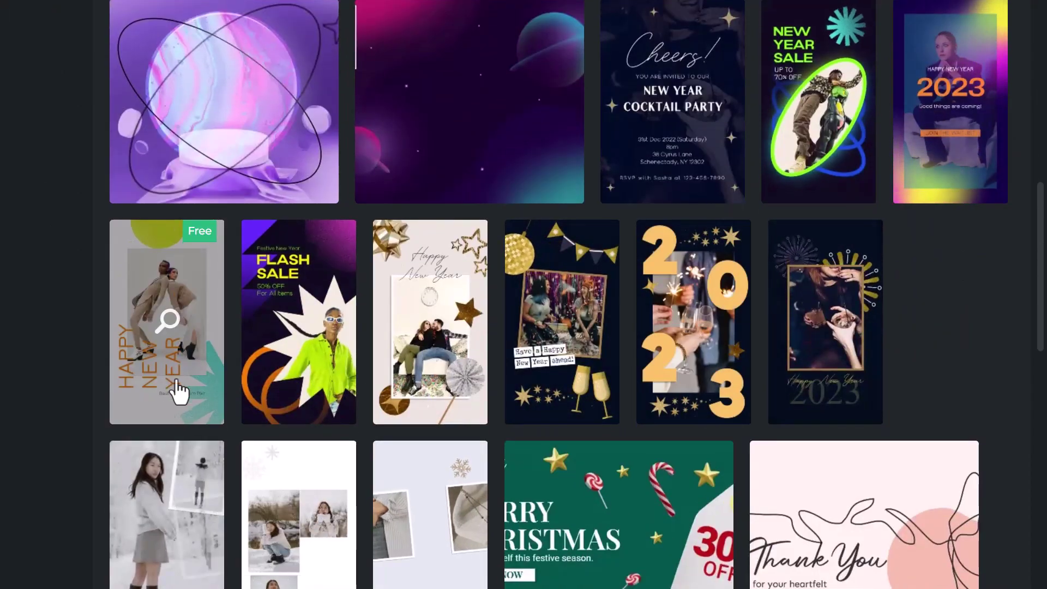
scroll(199, 409, down, 10)
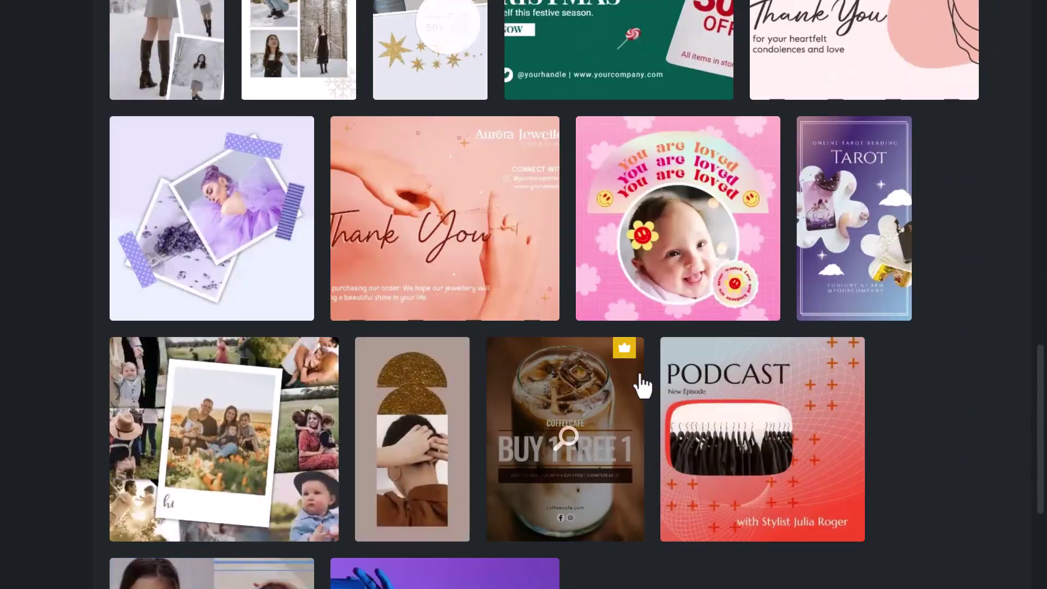
scroll(613, 373, up, 9)
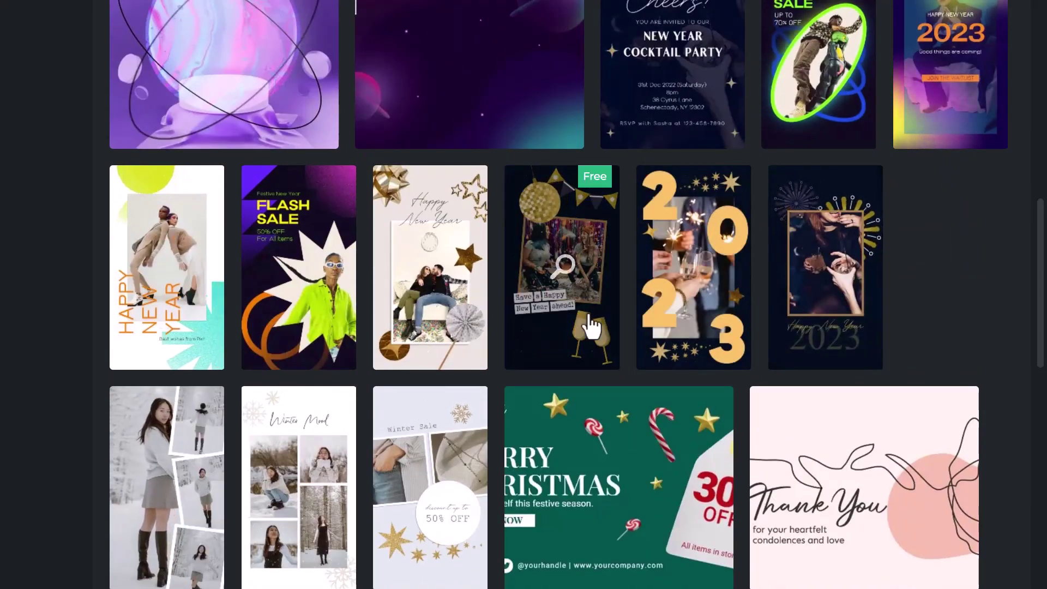
scroll(545, 267, up, 4)
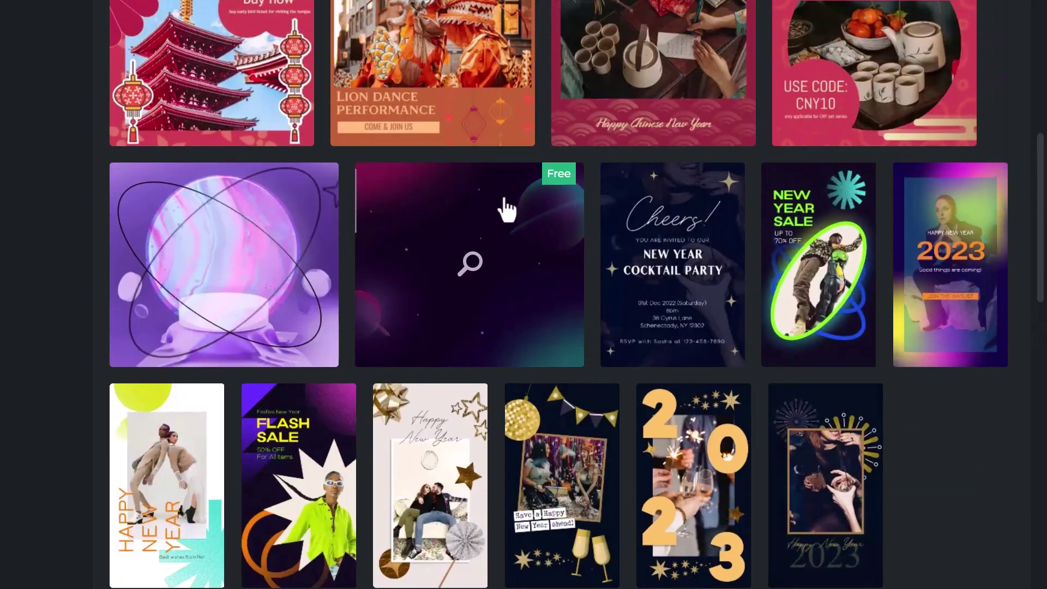
click(694, 228)
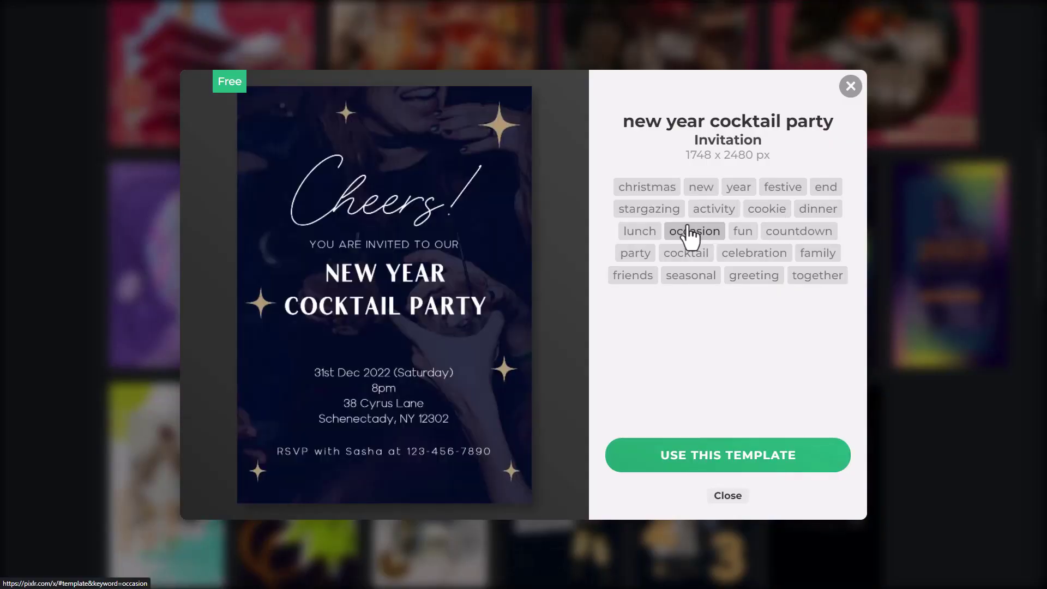
click(740, 464)
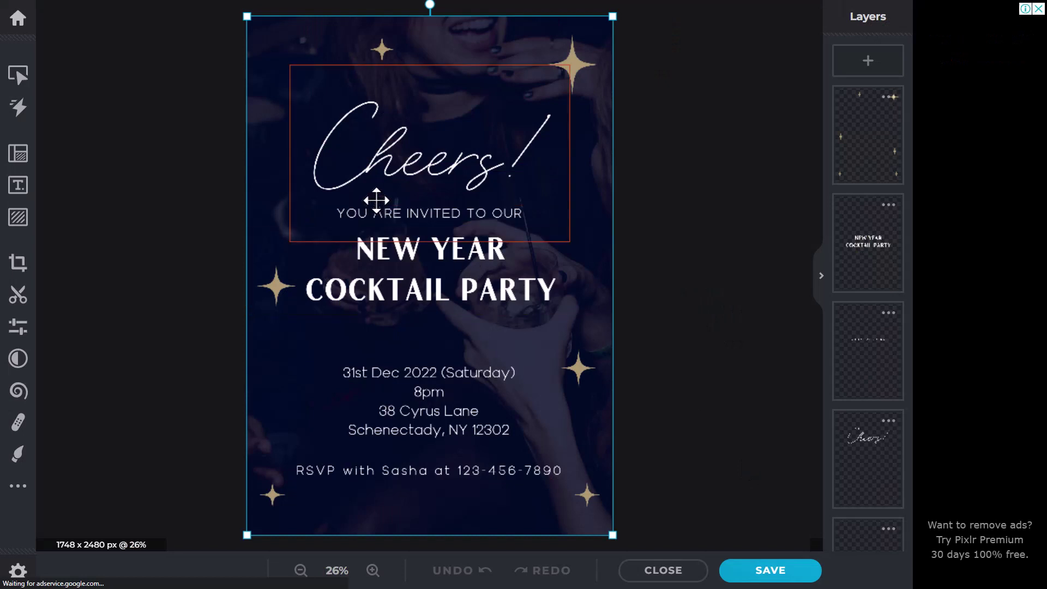
Step: Edit the script heading text at the top of the invitation so it reads "Cheer"
click(353, 129)
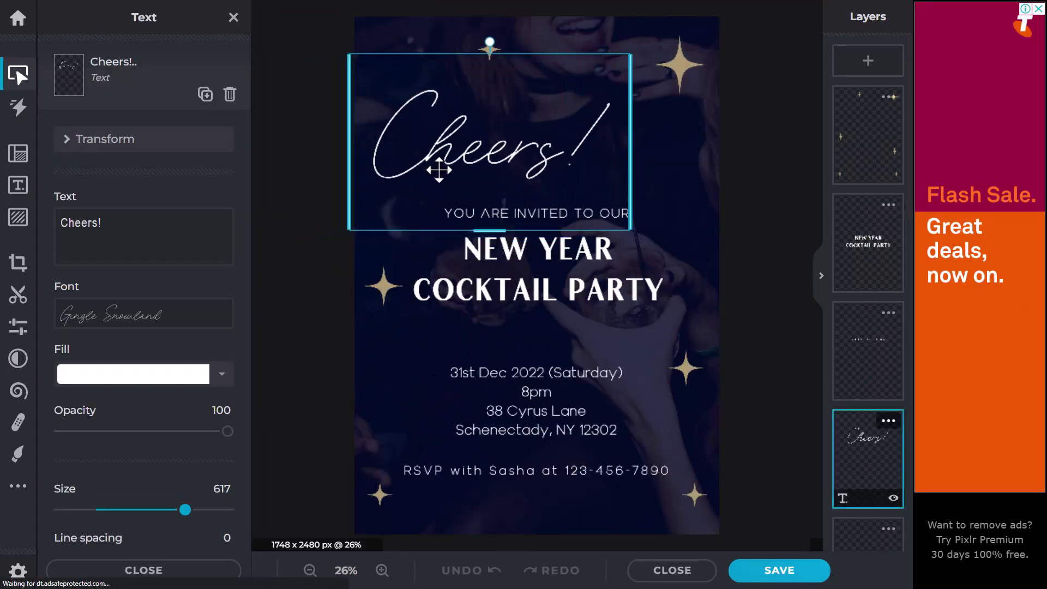
click(119, 222)
text(b)
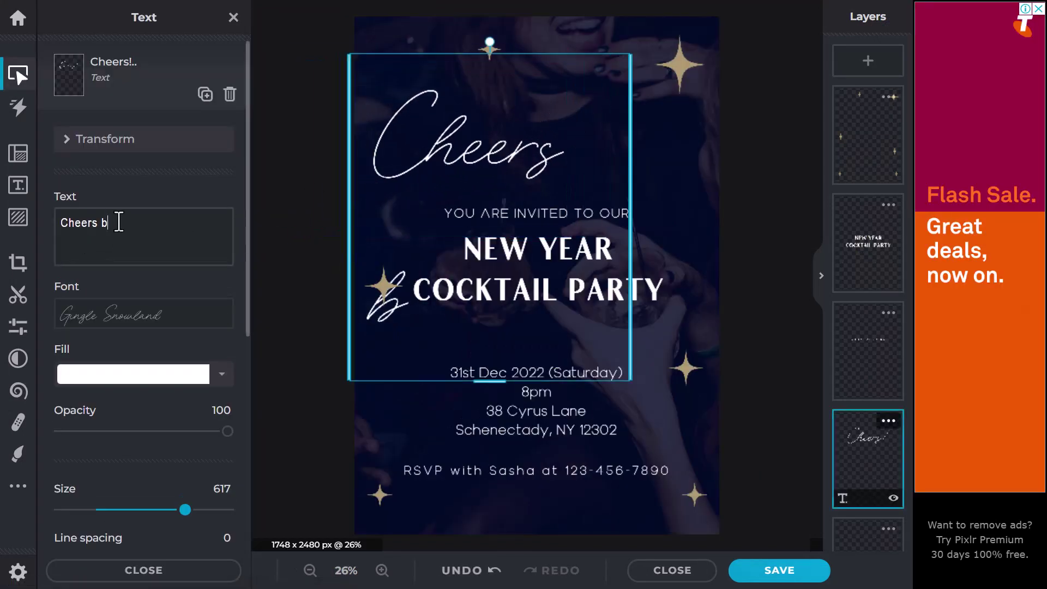
text(IG EARS)
key(BackSpace)
key(BackSpace)
key(BackSpace)
key(BackSpace)
key(BackSpace)
key(BackSpace)
key(BackSpace)
key(BackSpace)
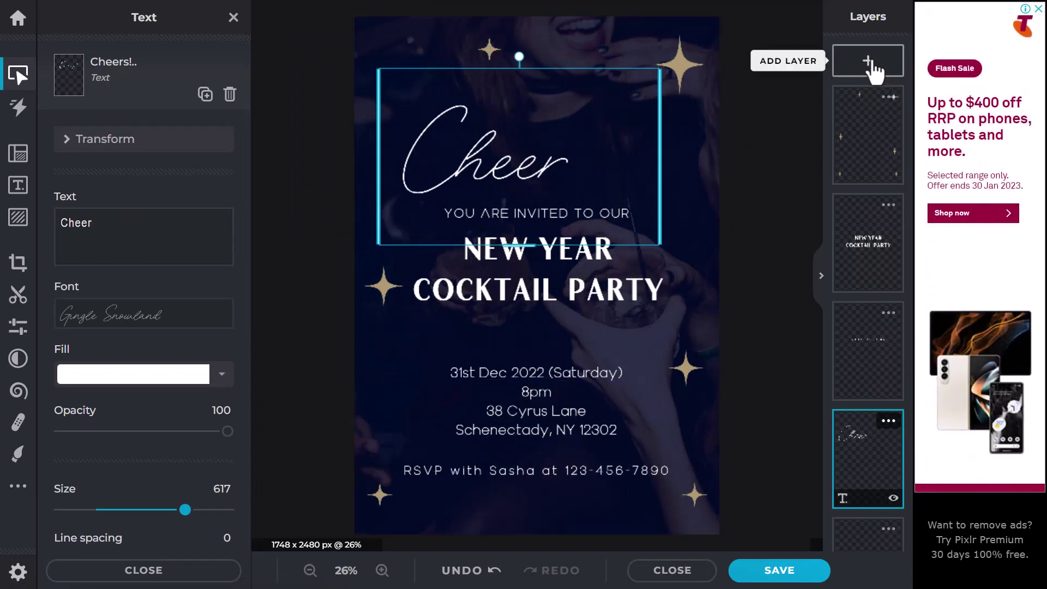
Step: Hide the background photo layer below the invitation's text layers
click(878, 251)
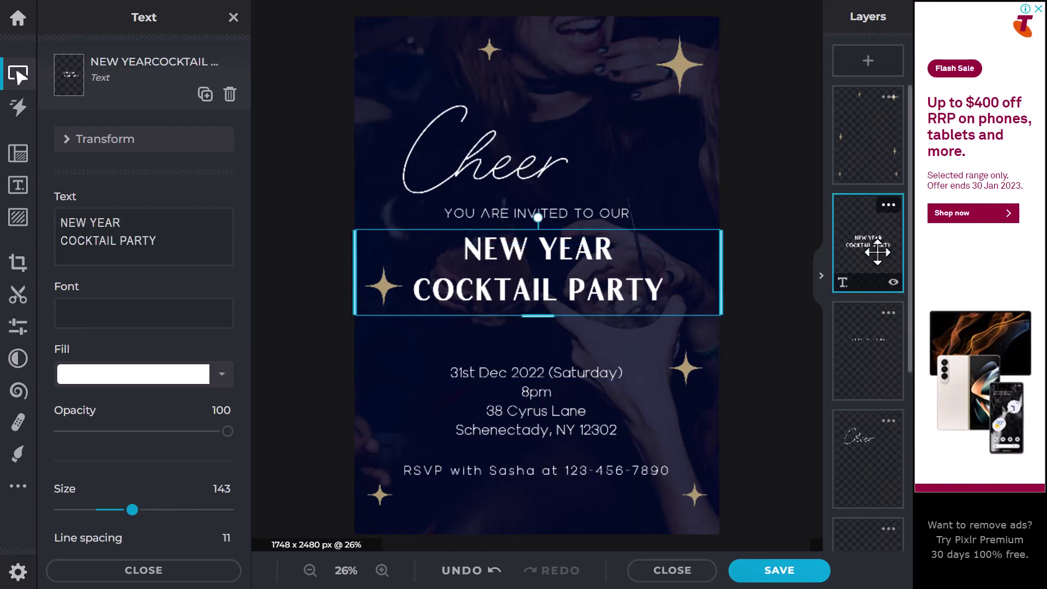
click(882, 337)
click(878, 436)
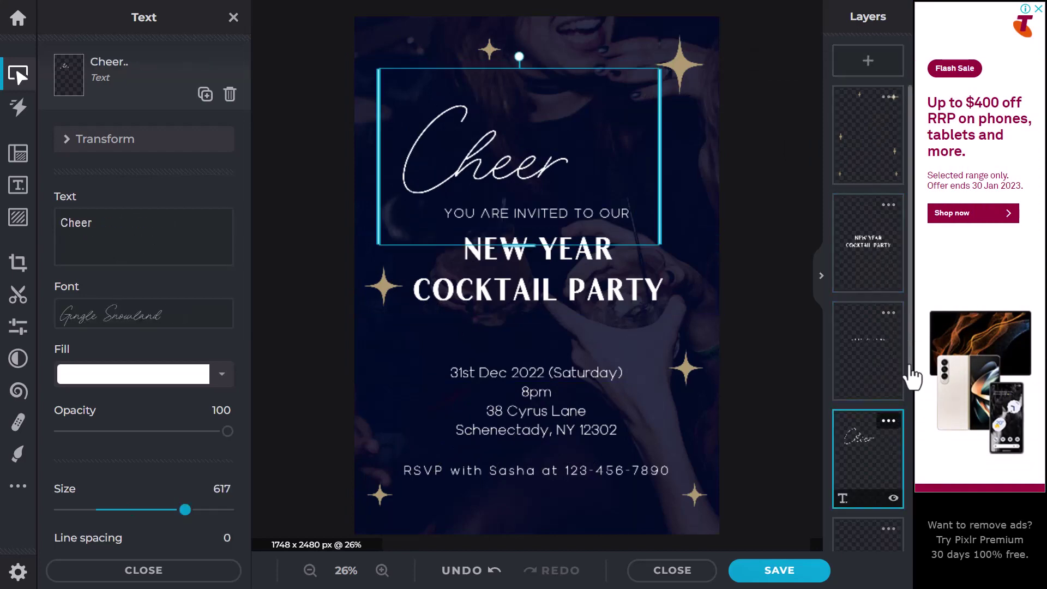
drag(912, 377, 906, 537)
click(888, 525)
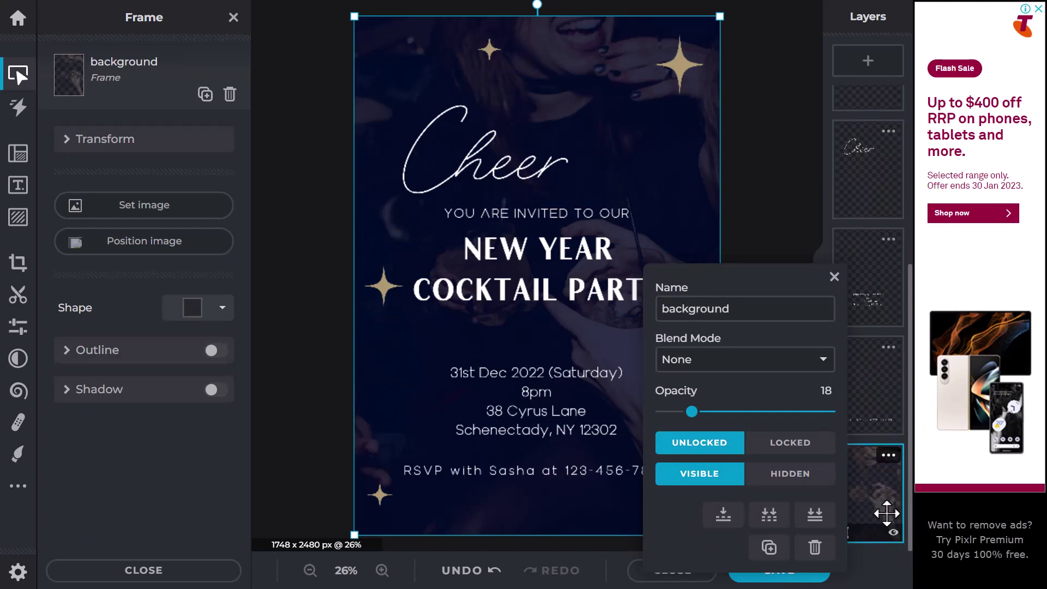
click(892, 532)
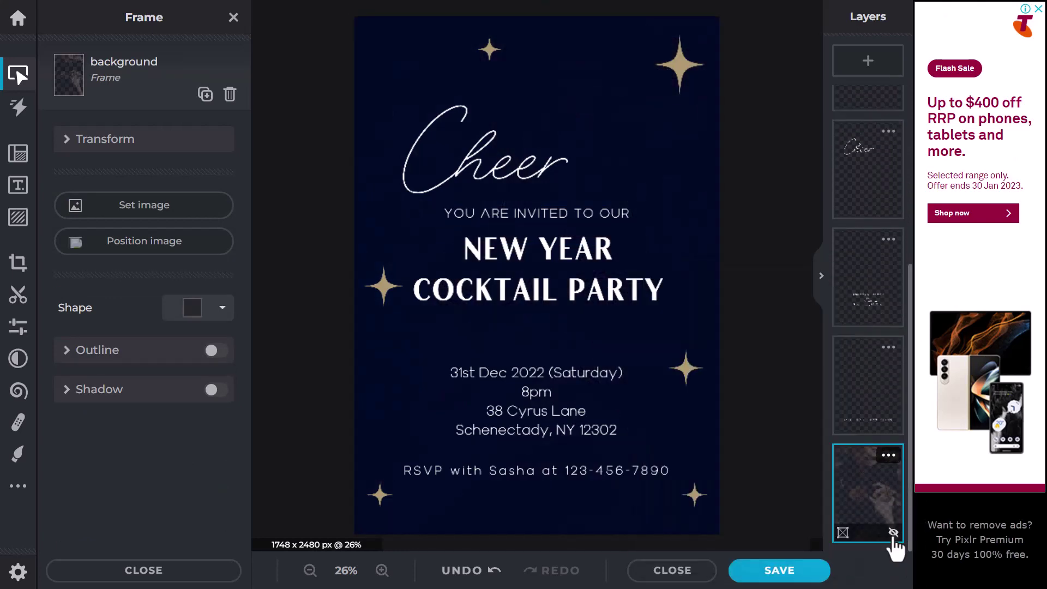
click(892, 532)
click(893, 532)
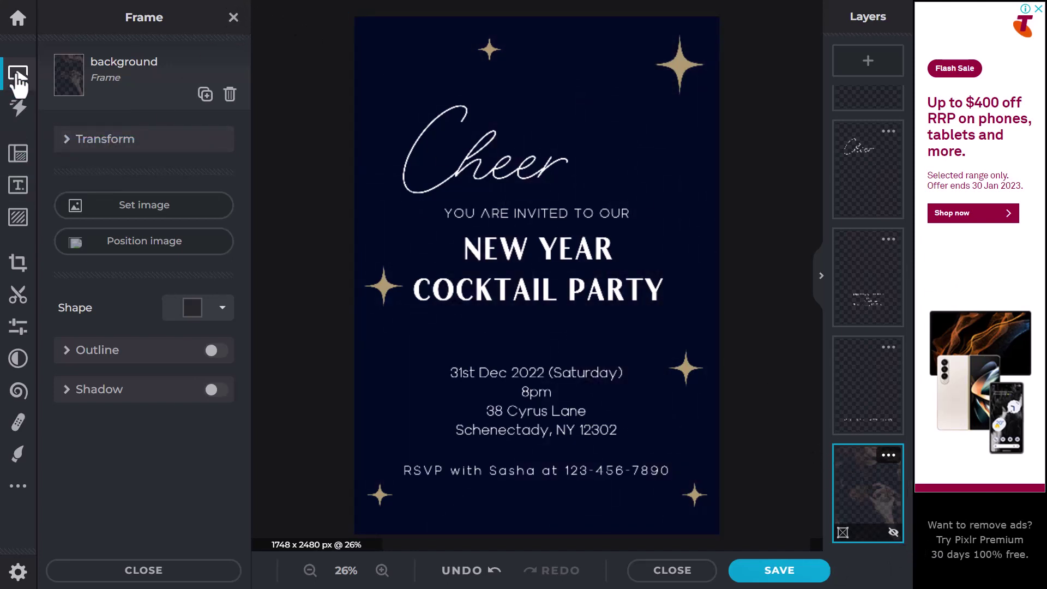
mouse_move(20, 494)
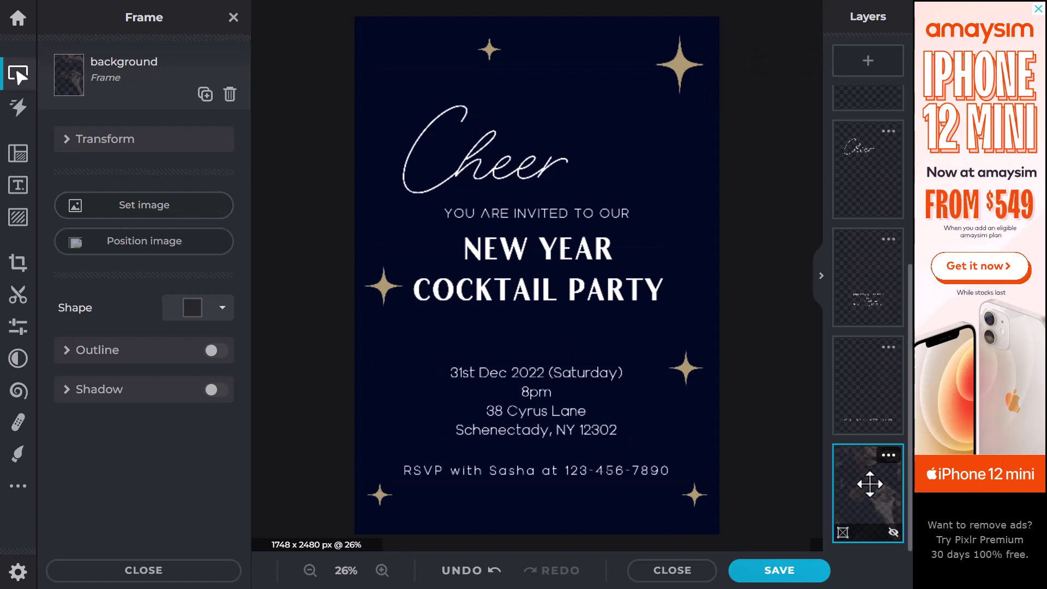
Step: Set the background layer to visible and back to hidden in its layer settings, and deselect it
click(888, 456)
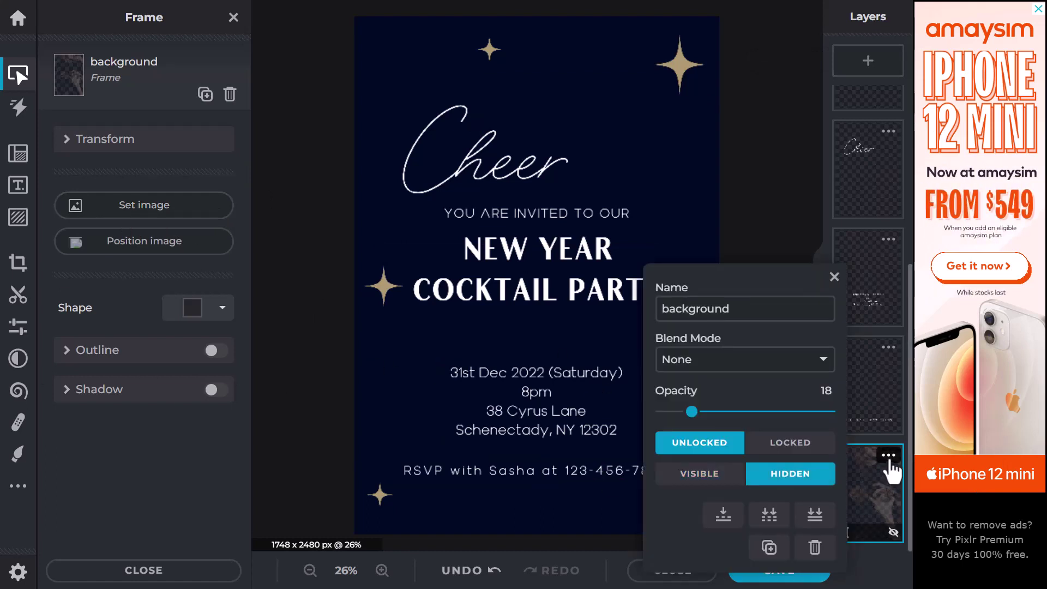
click(701, 475)
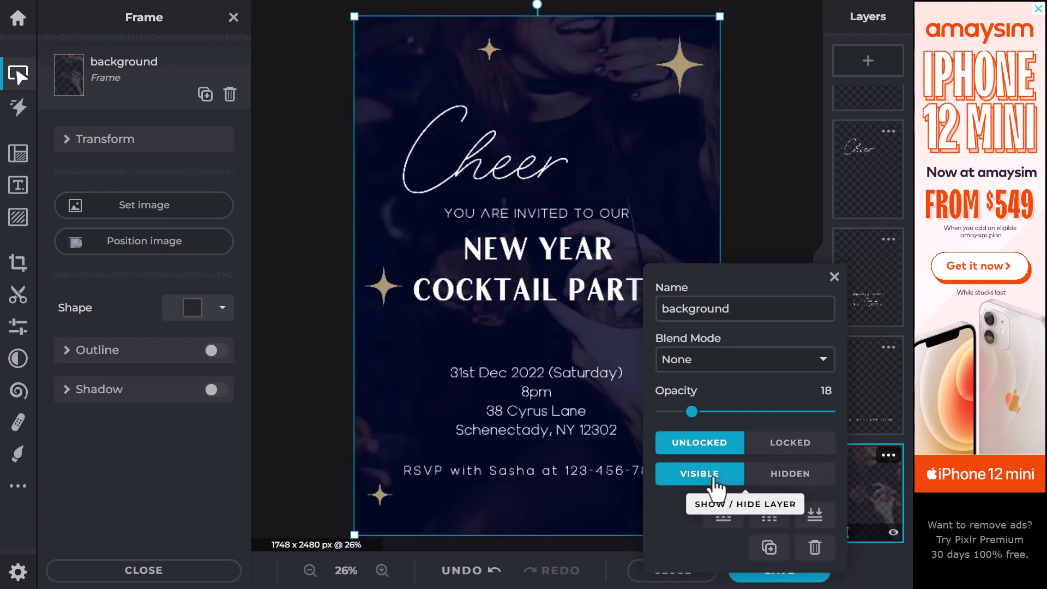
click(782, 477)
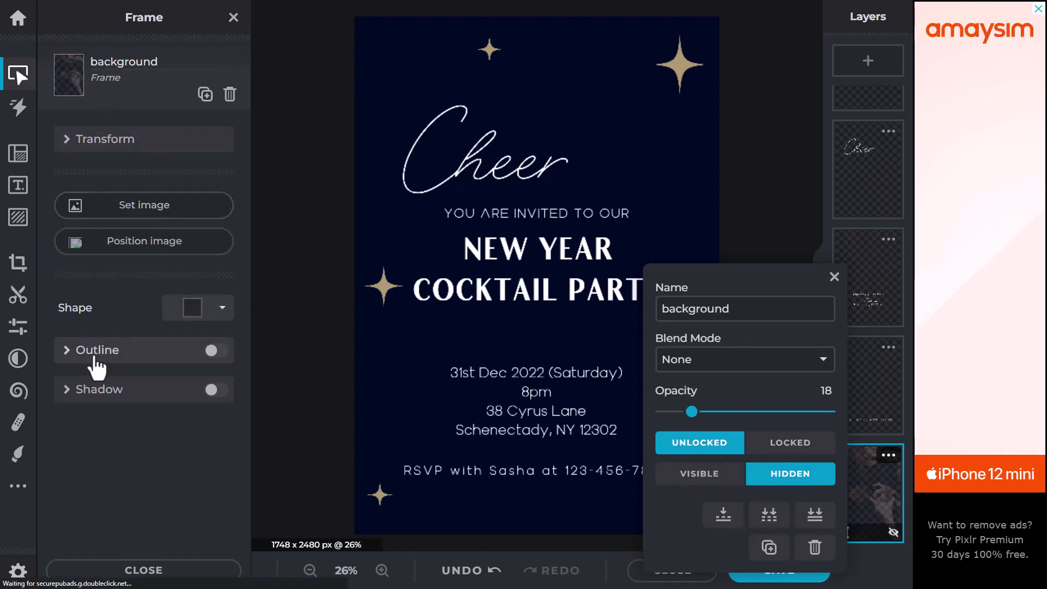
click(615, 244)
click(253, 194)
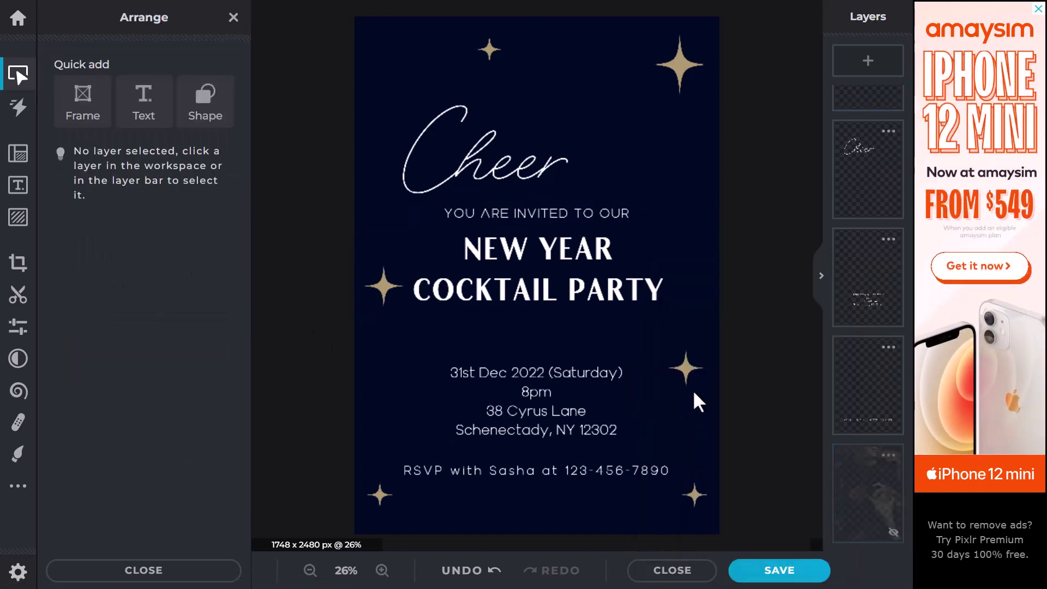
Step: Add the watermelon photo from the PIXLR folder as a new media element directly above the background layer
click(860, 490)
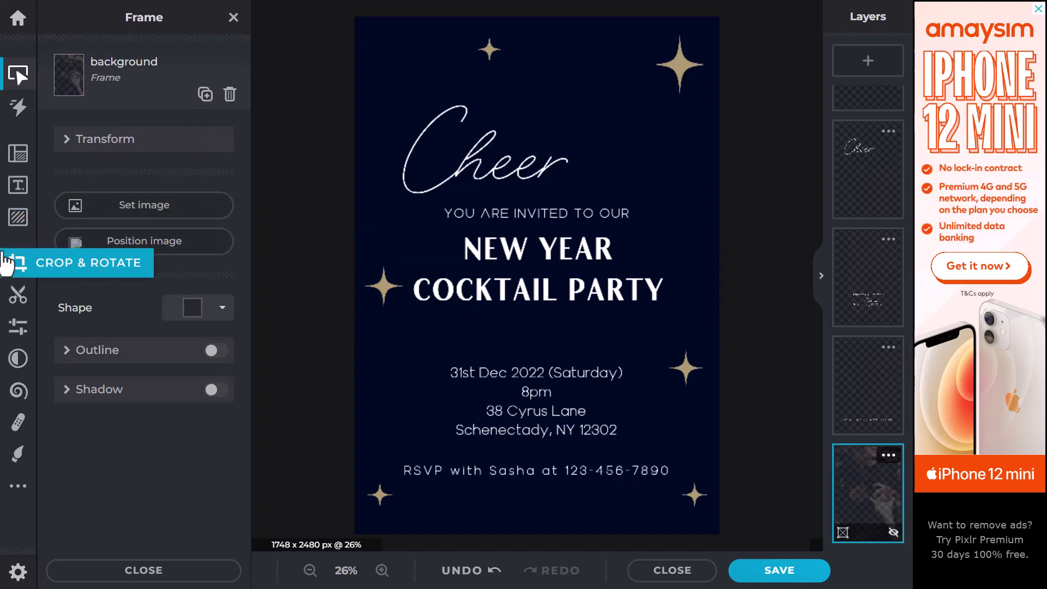
click(26, 220)
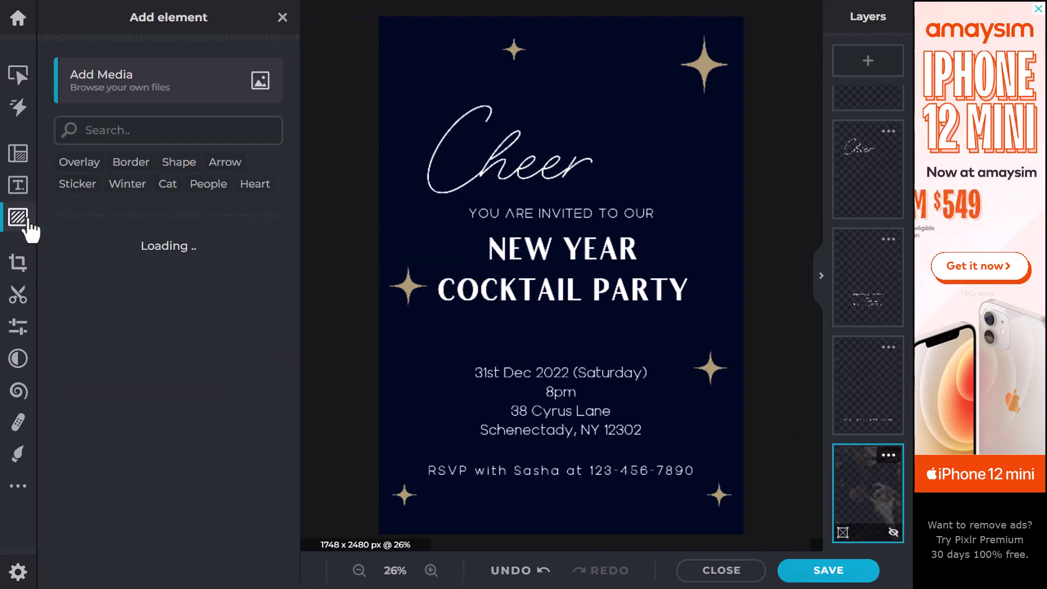
scroll(163, 297, down, 2)
scroll(174, 425, down, 1)
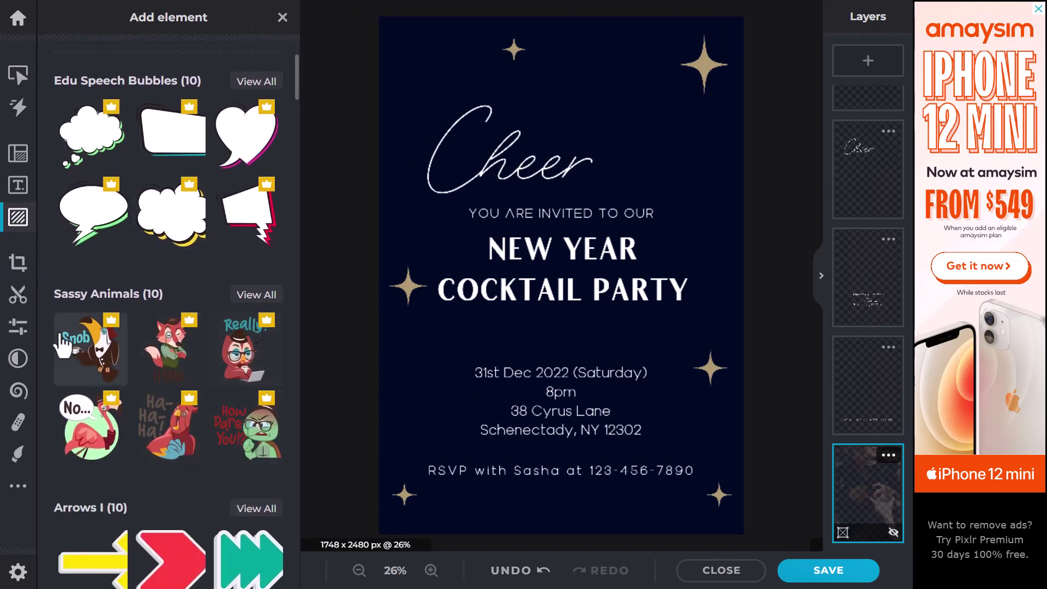
scroll(73, 354, down, 4)
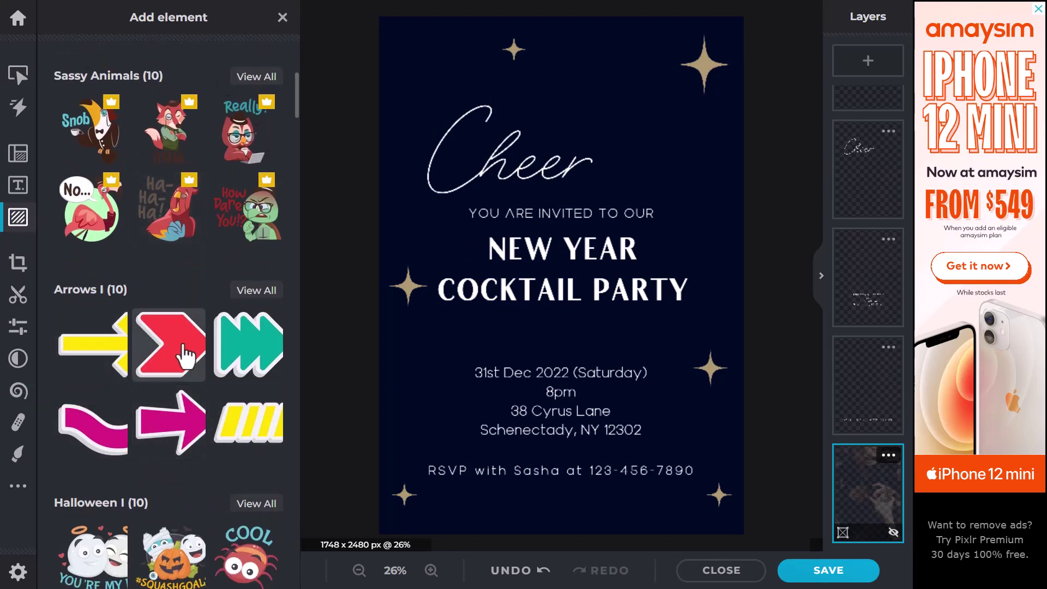
scroll(115, 371, up, 3)
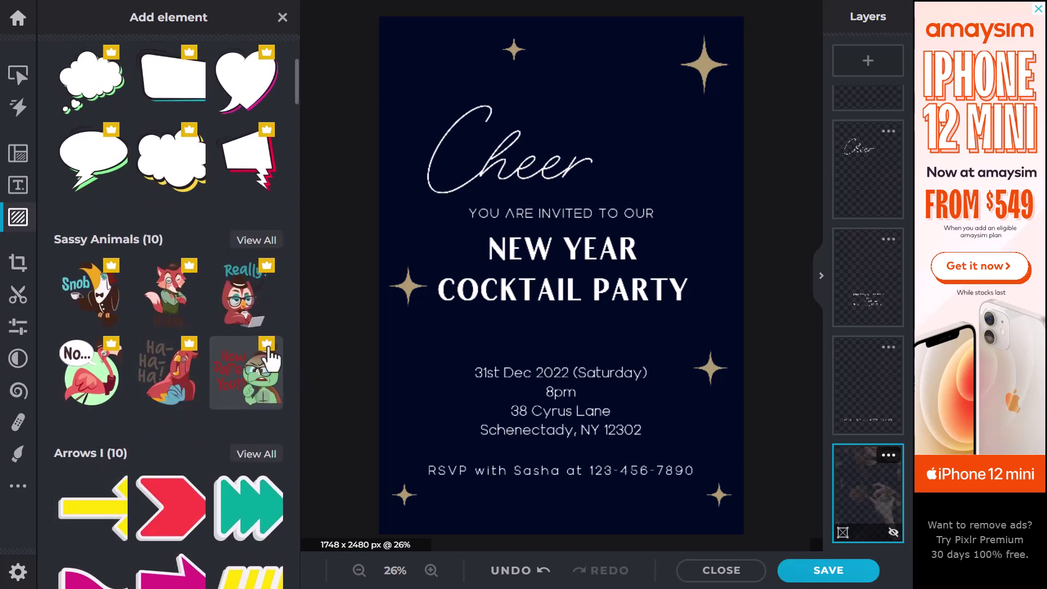
scroll(267, 357, up, 4)
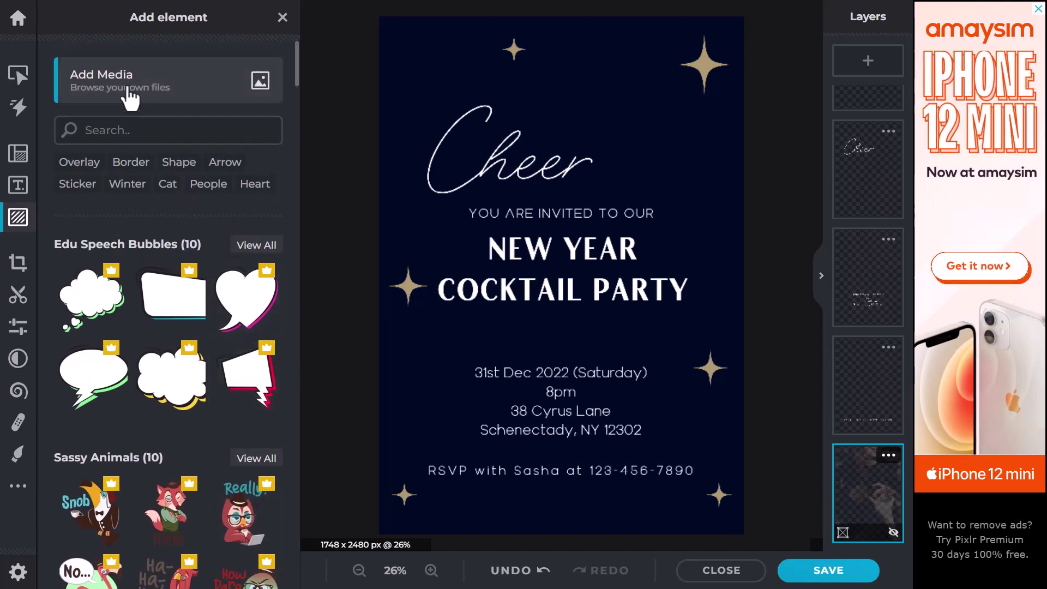
click(136, 81)
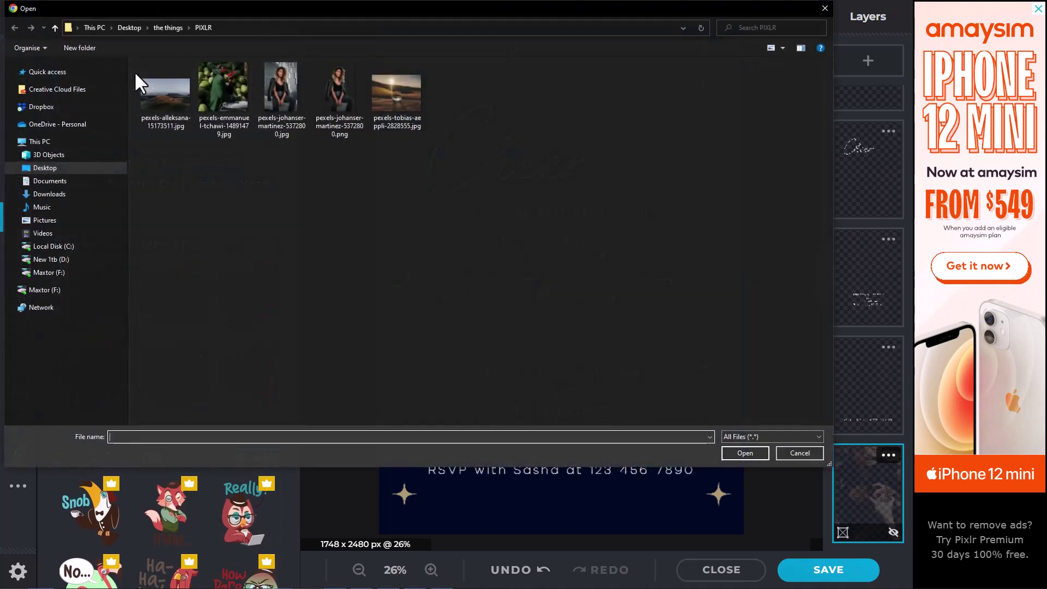
click(221, 92)
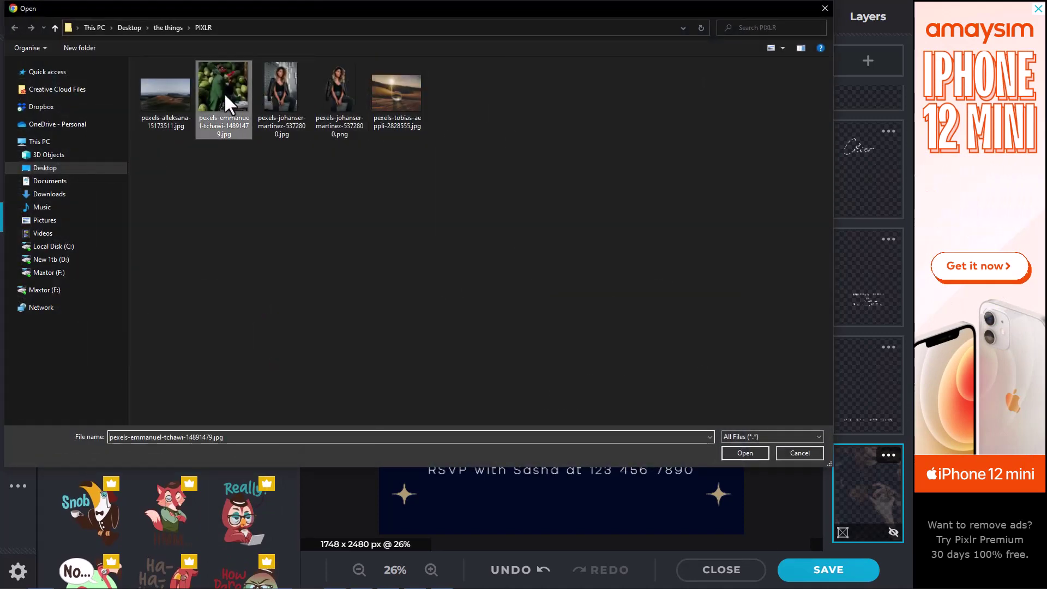
click(746, 453)
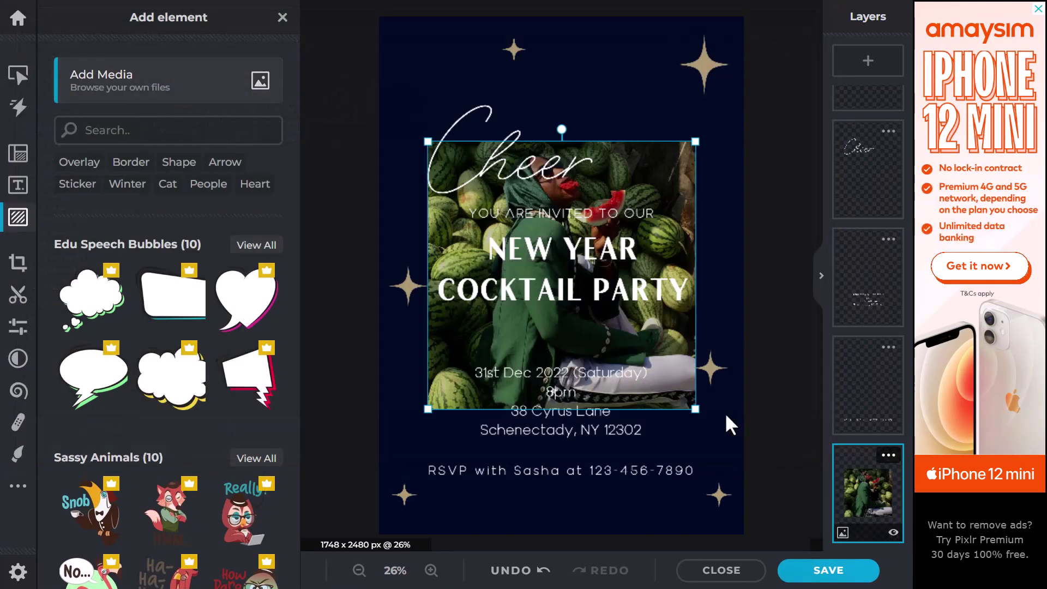
Step: Enlarge the watermelon photo to cover the whole invitation and set its layer opacity to 19
drag(695, 409, 790, 509)
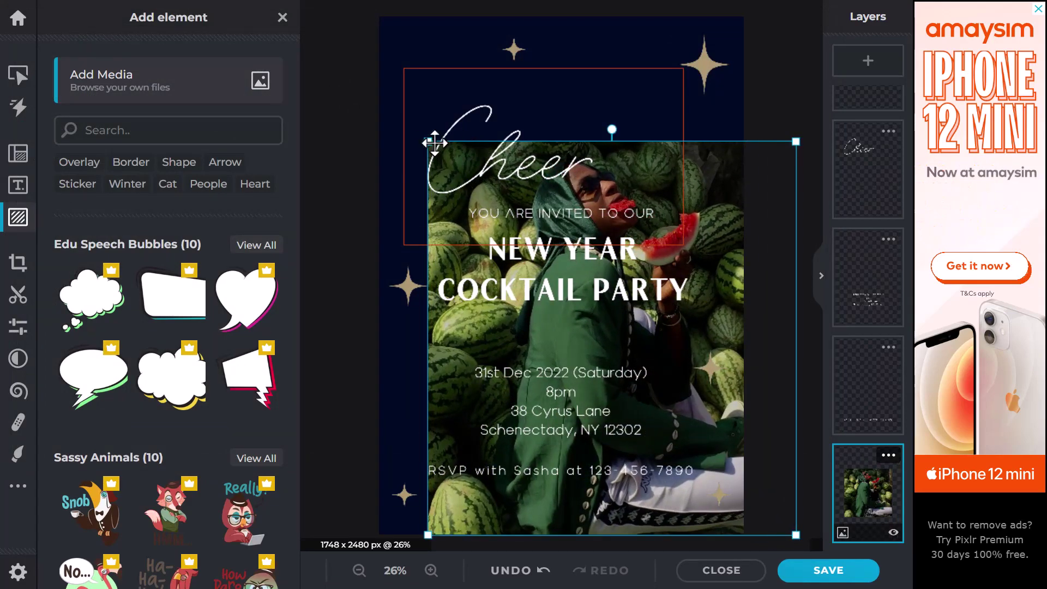
drag(427, 141, 311, 17)
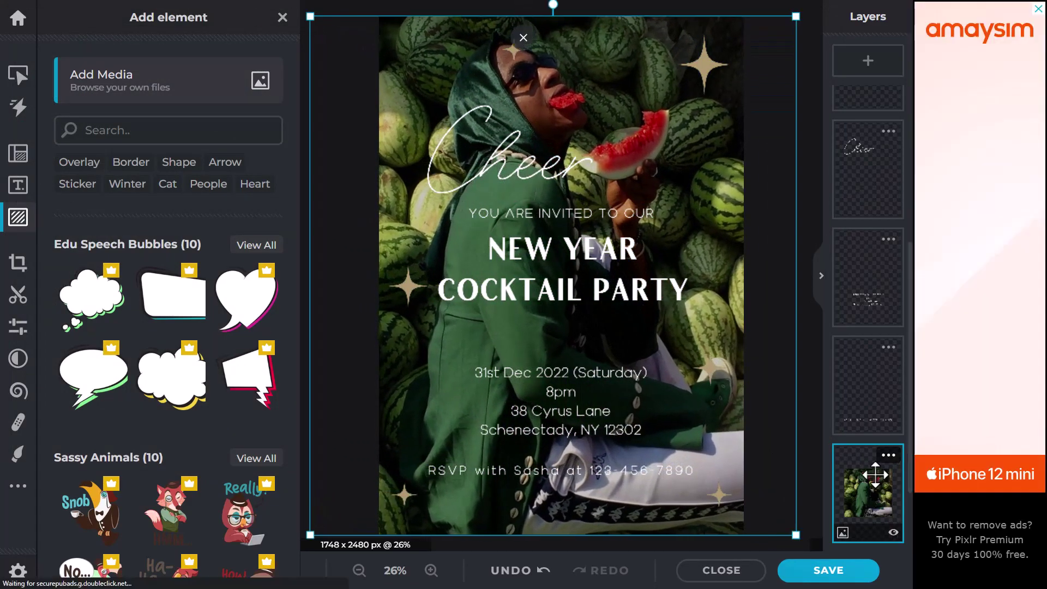
click(888, 454)
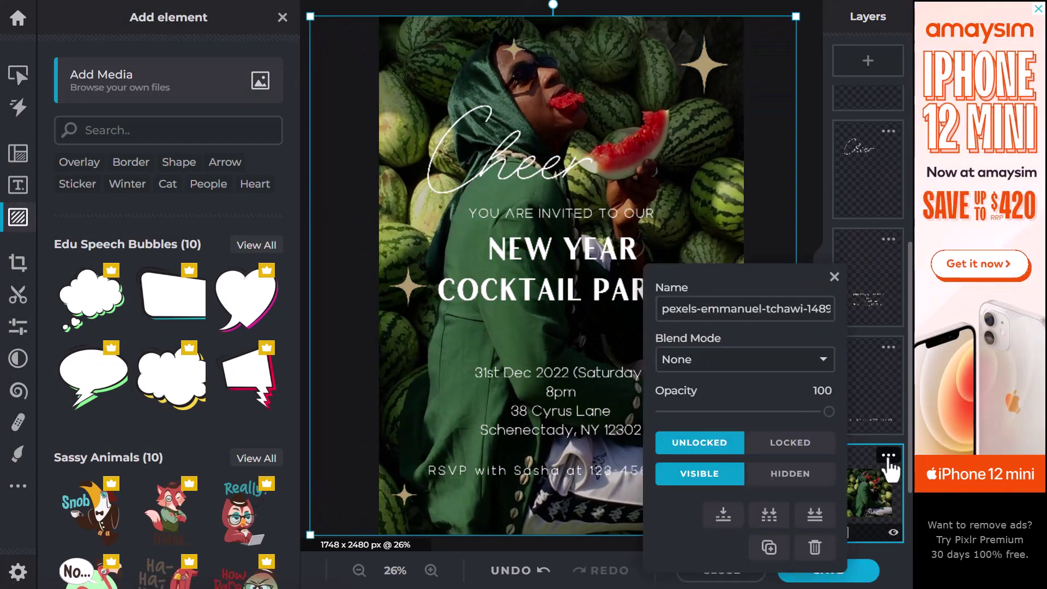
drag(820, 410, 695, 413)
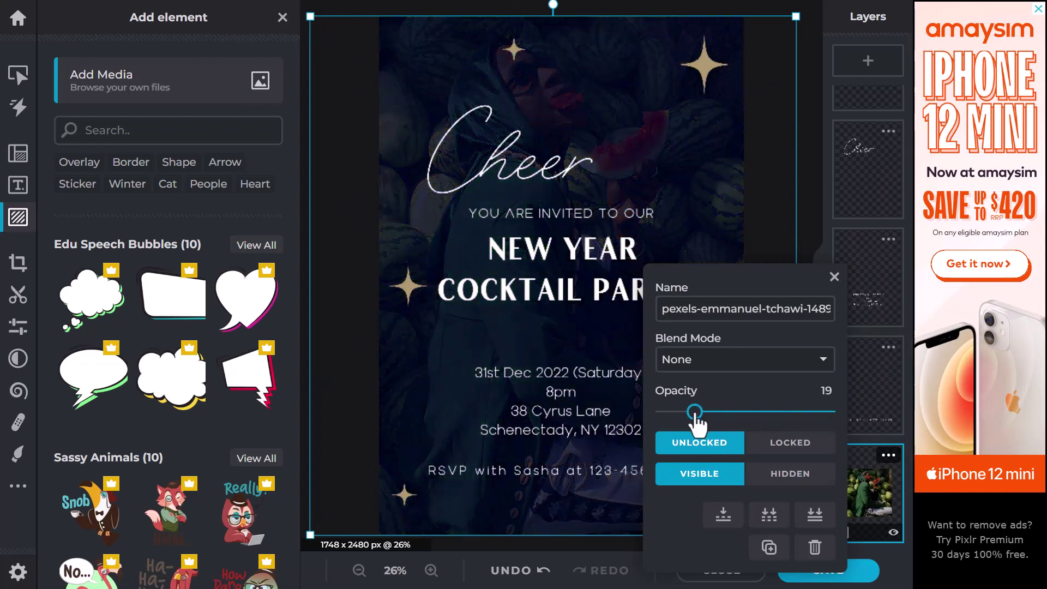
Step: Unlock the gold stars layer at the top of the layer stack and nudge the stars slightly to the right
click(811, 140)
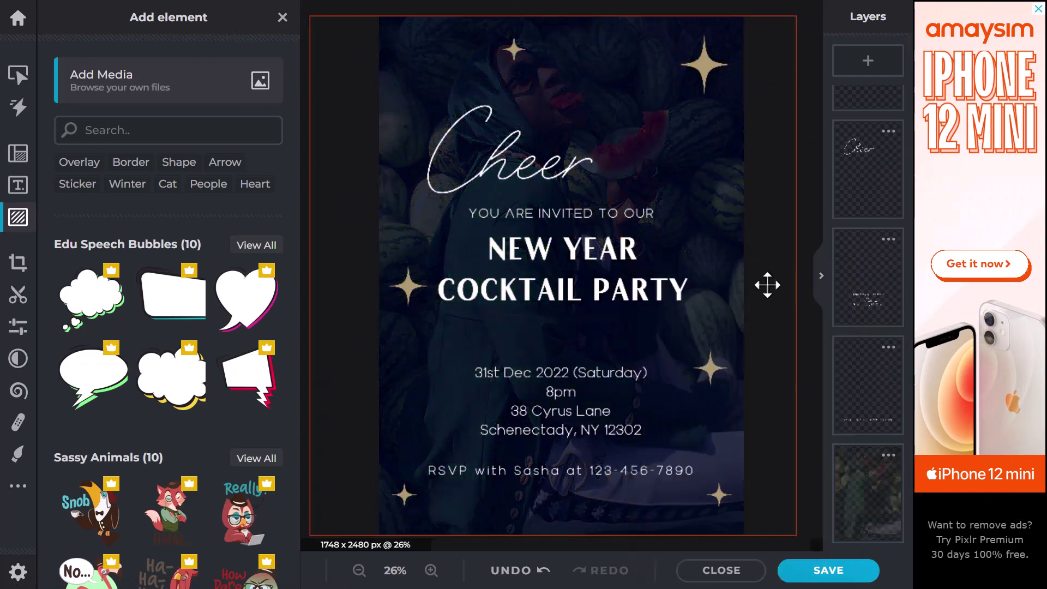
click(702, 69)
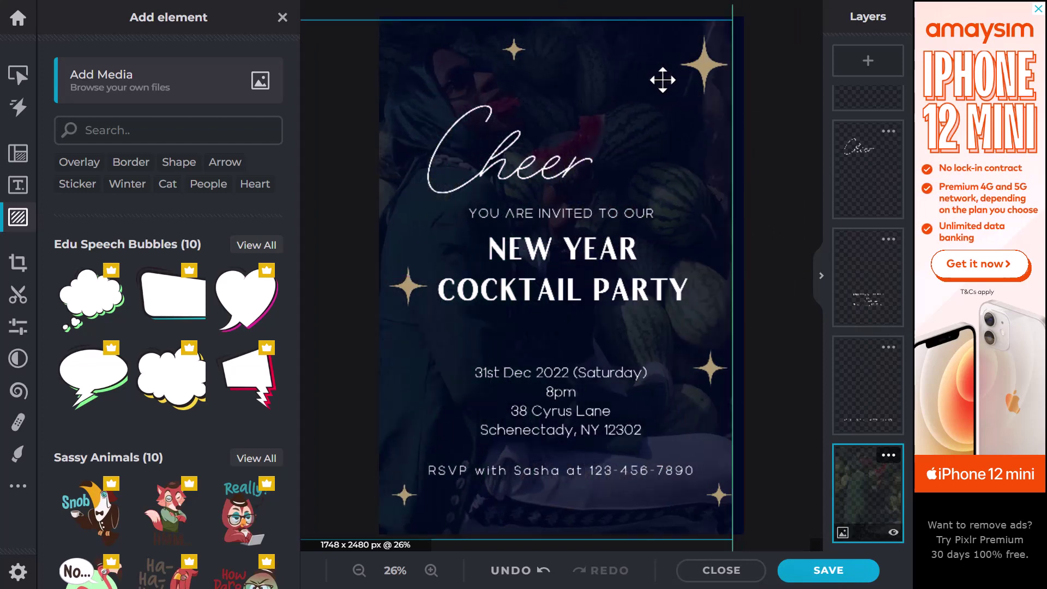
scroll(871, 246, up, 5)
click(864, 136)
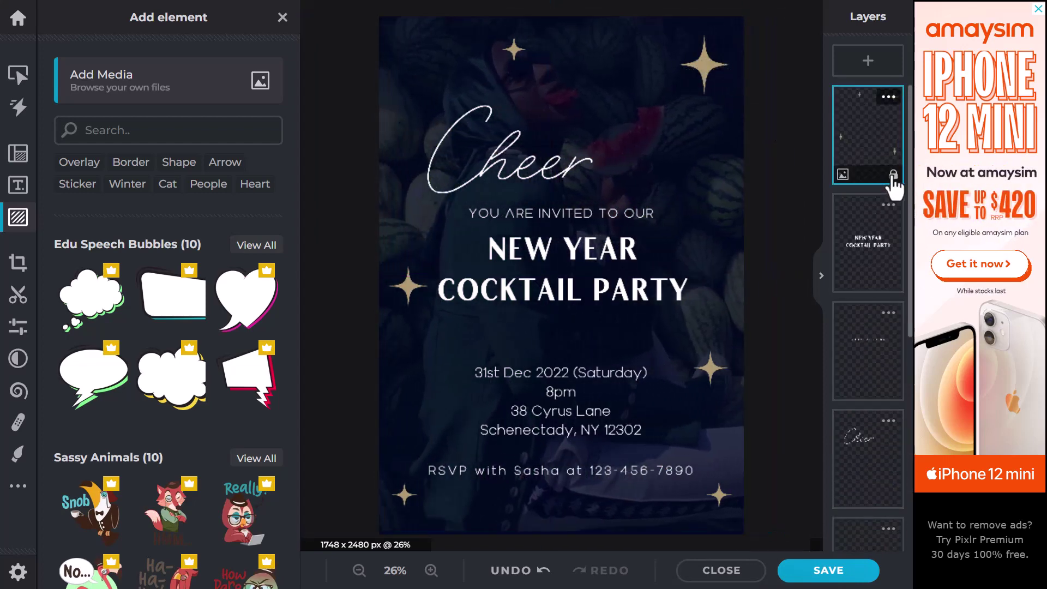
click(893, 175)
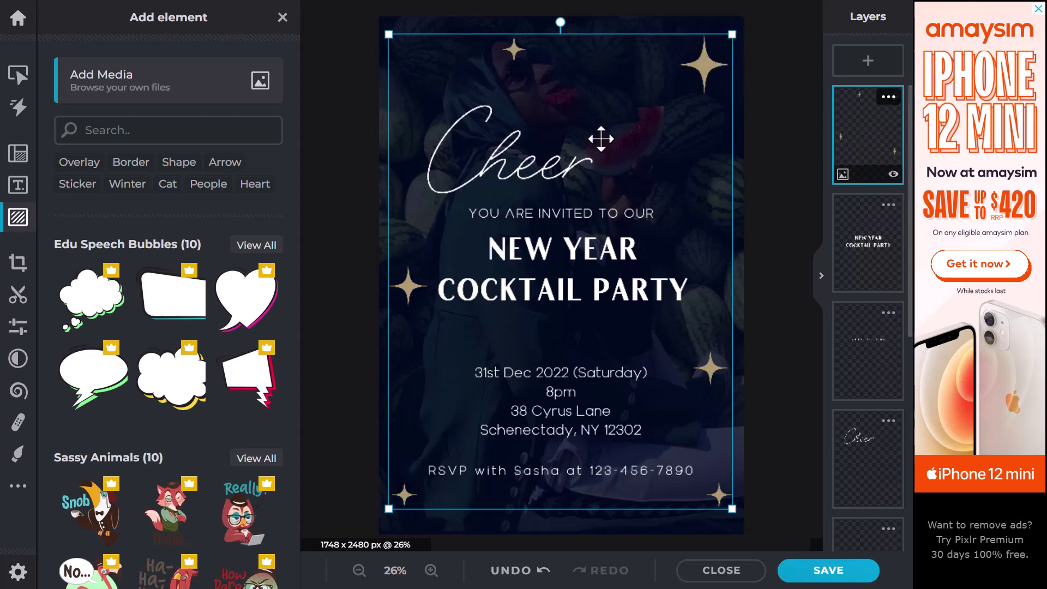
drag(601, 139, 639, 123)
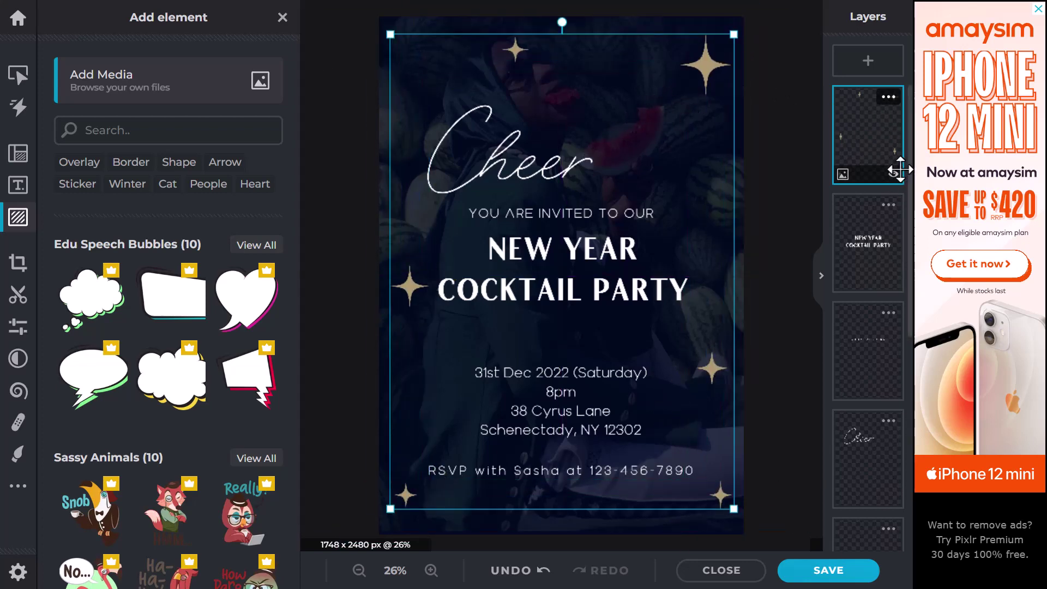
click(888, 97)
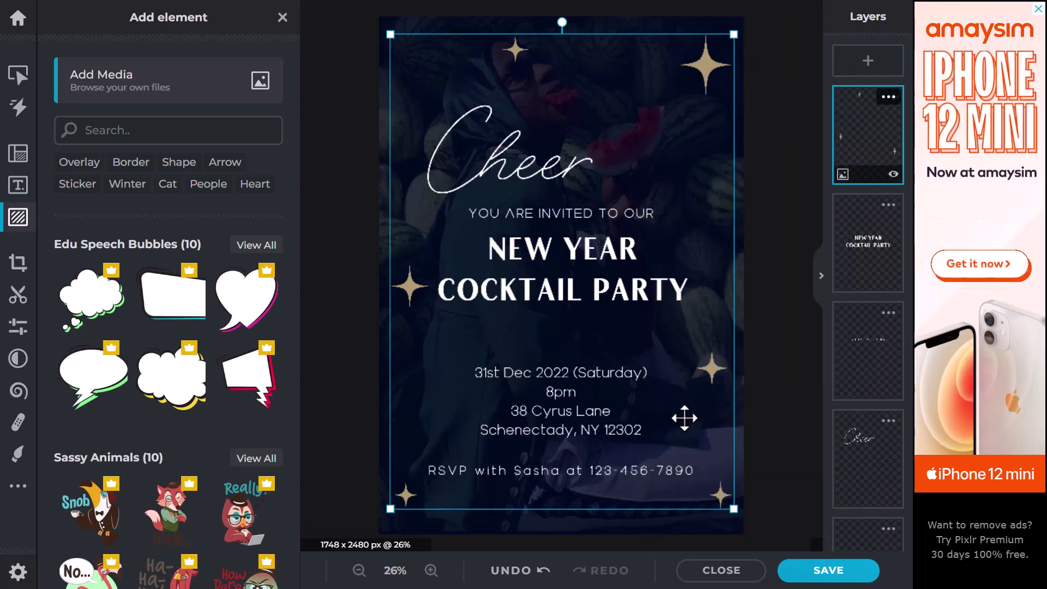
Step: Change the page background colour of the invitation to the dark purple #110230
scroll(549, 344, down, 3)
scroll(448, 429, up, 2)
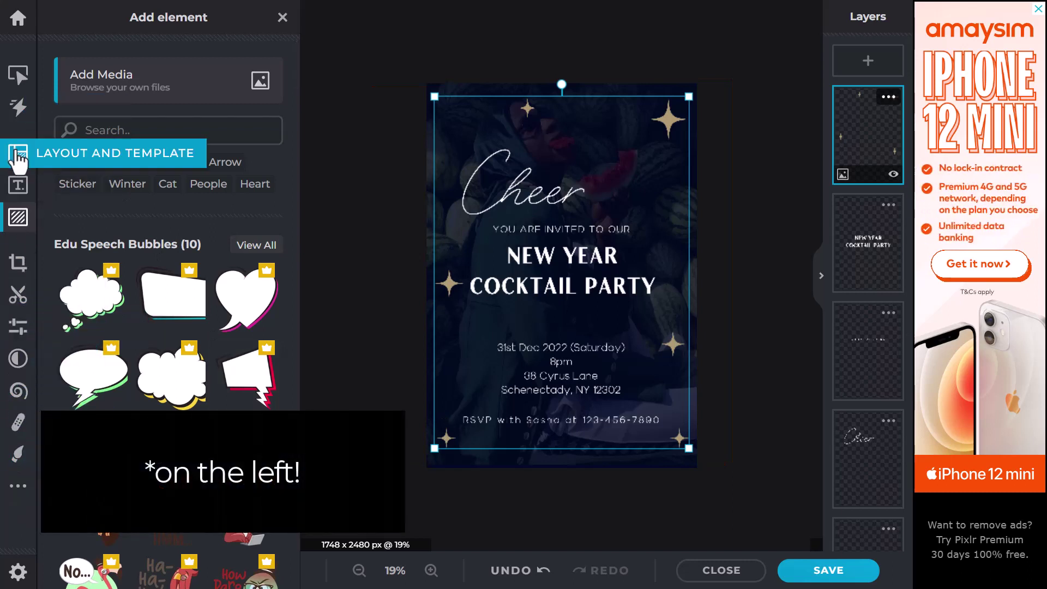
click(24, 155)
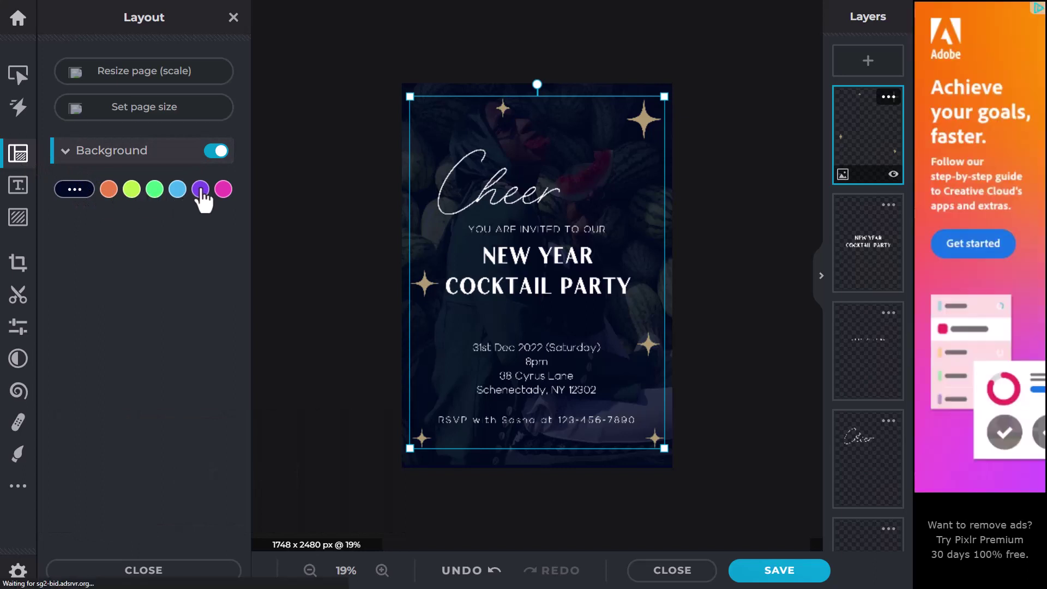
click(200, 189)
drag(181, 218, 228, 280)
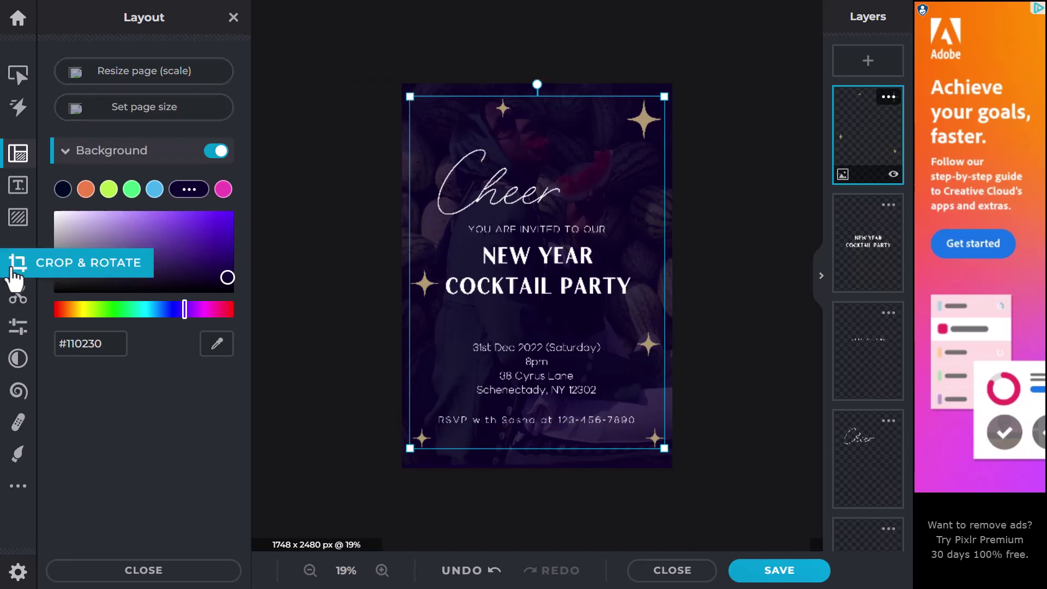
Step: Crop the invitation to 1509 x 2234 px with no fixed aspect, trimming its right and bottom edges
click(16, 268)
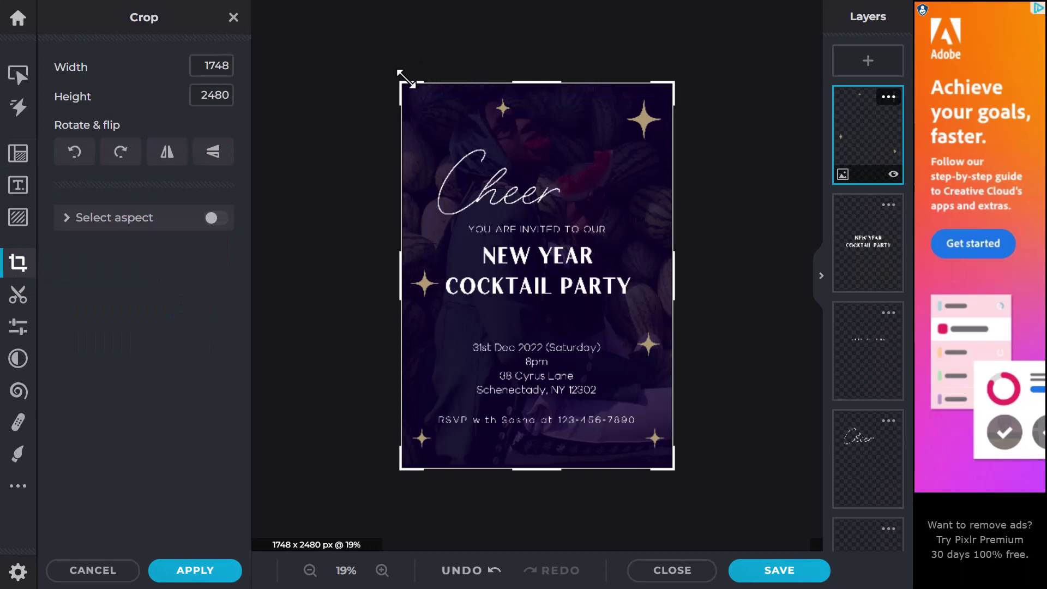
drag(407, 79, 468, 138)
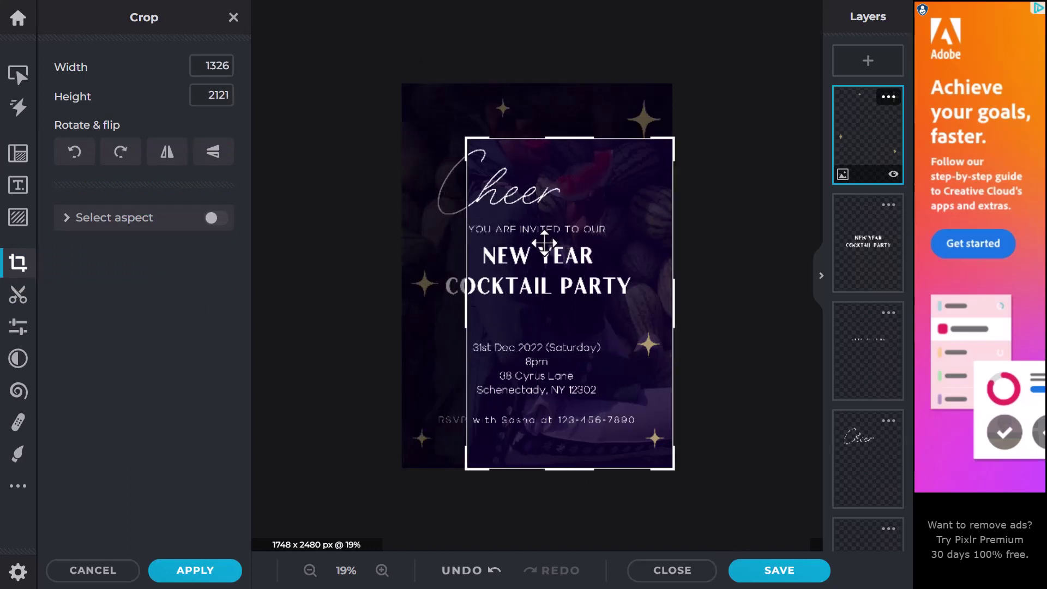
click(99, 223)
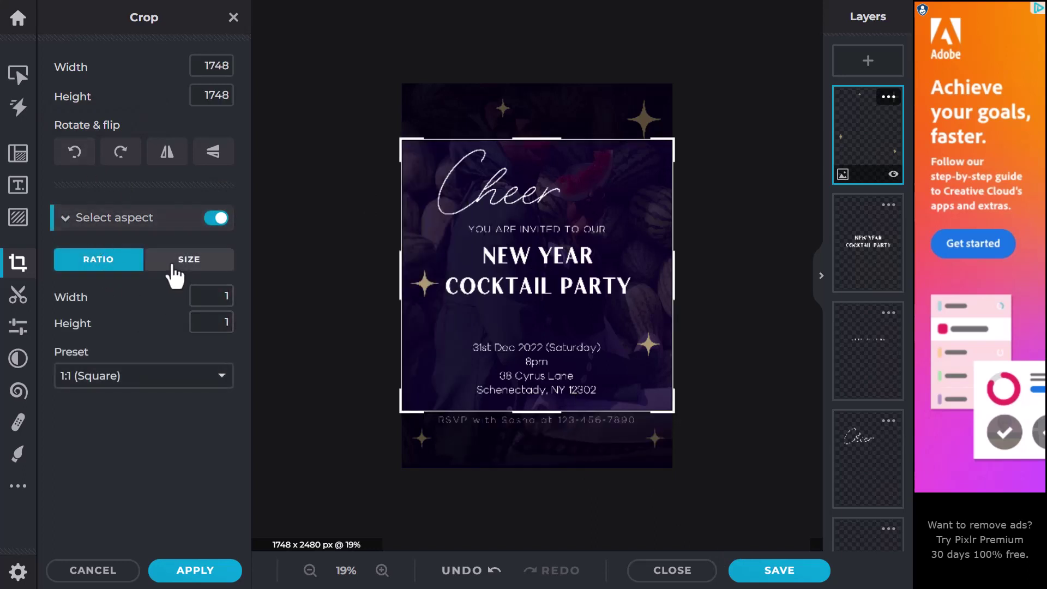
click(208, 221)
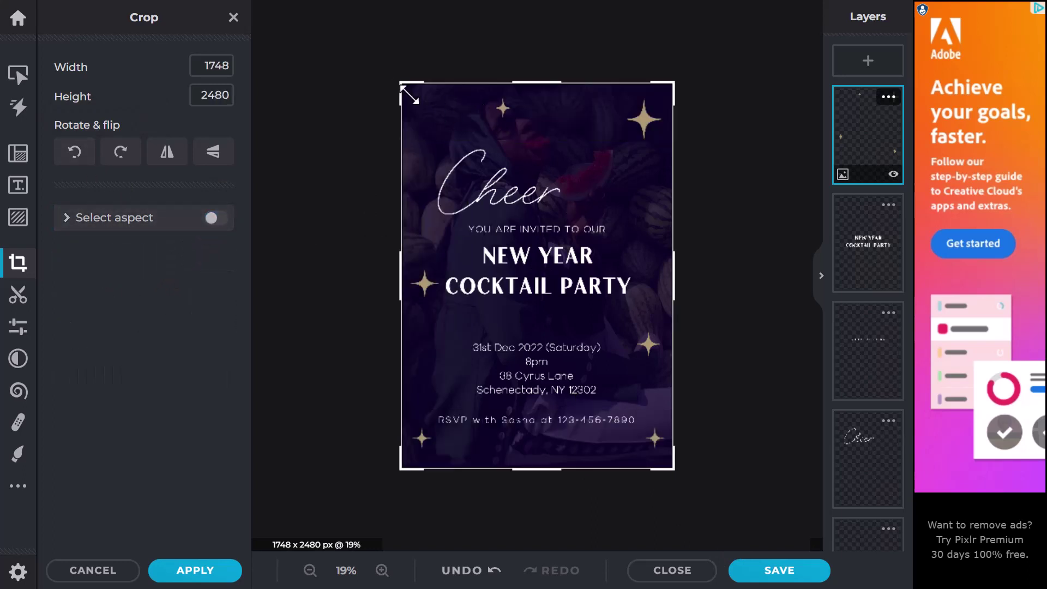
drag(409, 89, 419, 106)
drag(682, 465, 635, 434)
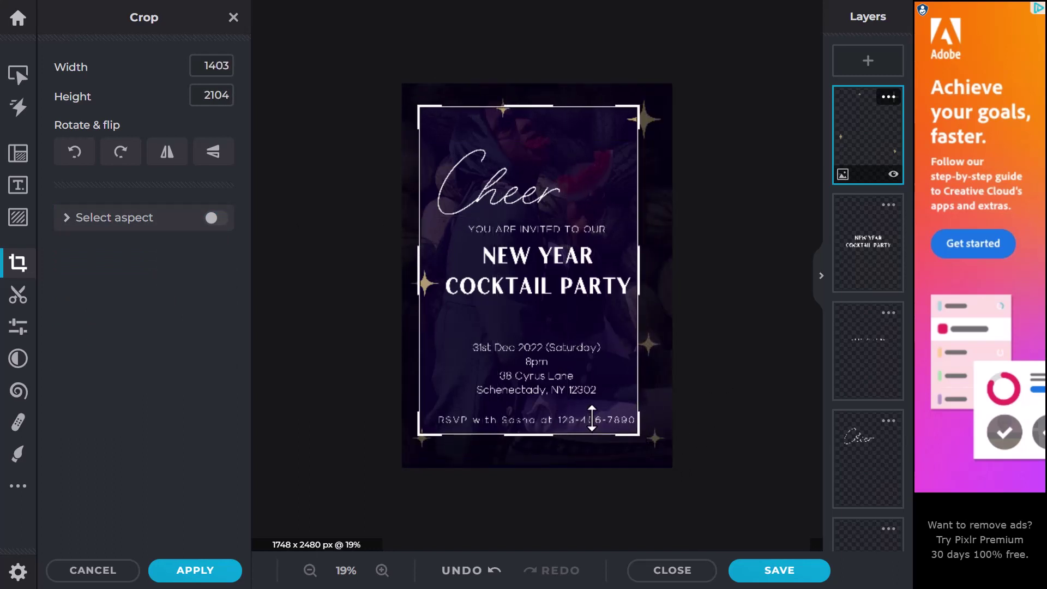
key(ctrl+z)
drag(661, 486, 625, 447)
click(195, 569)
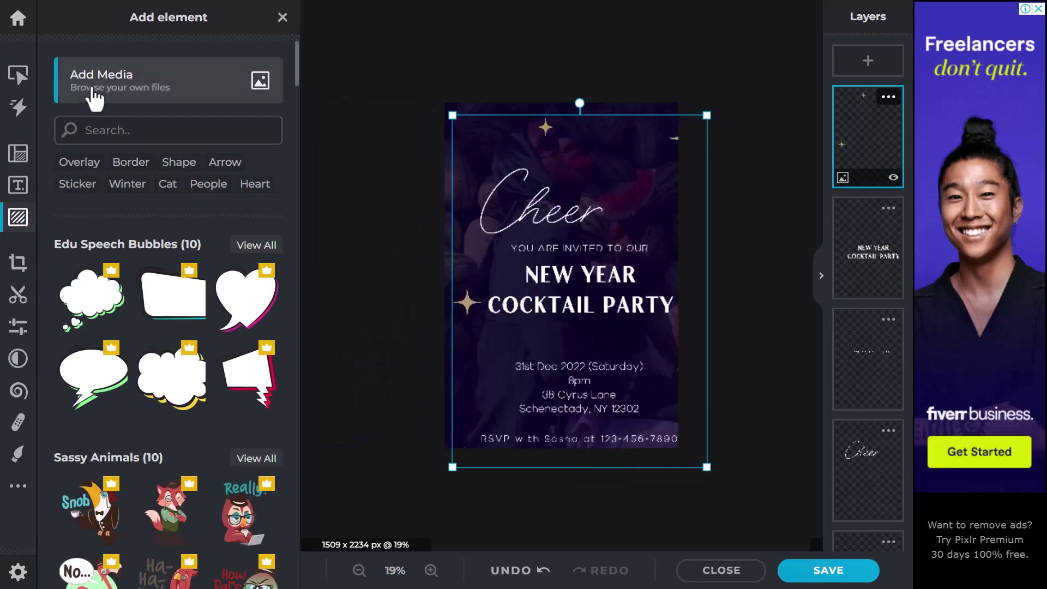
Step: Add the desert glass-ball photo from the PIXLR folder as new media and enlarge it to span the invitation's full width from its upper edge
click(68, 90)
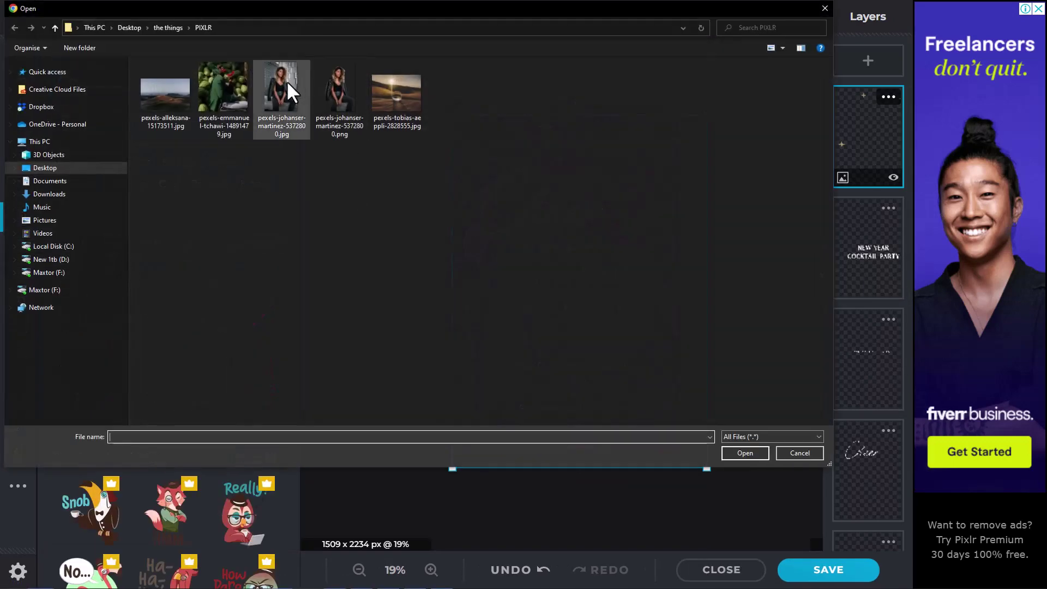
double_click(375, 93)
drag(538, 282, 495, 264)
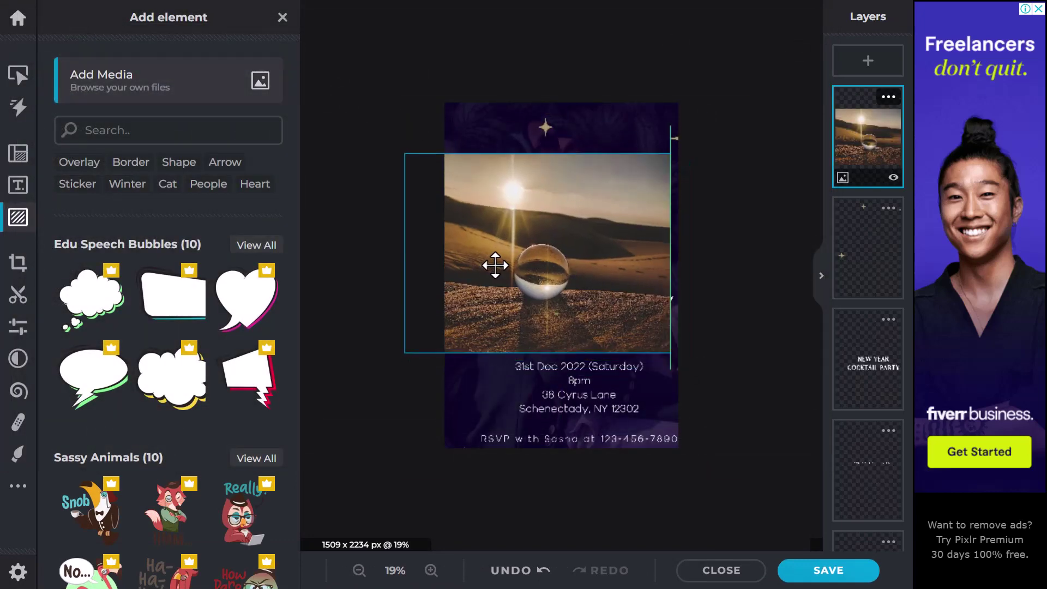
drag(694, 152, 766, 87)
mouse_move(583, 234)
mouse_down()
mouse_move(597, 228)
mouse_move(587, 244)
mouse_up()
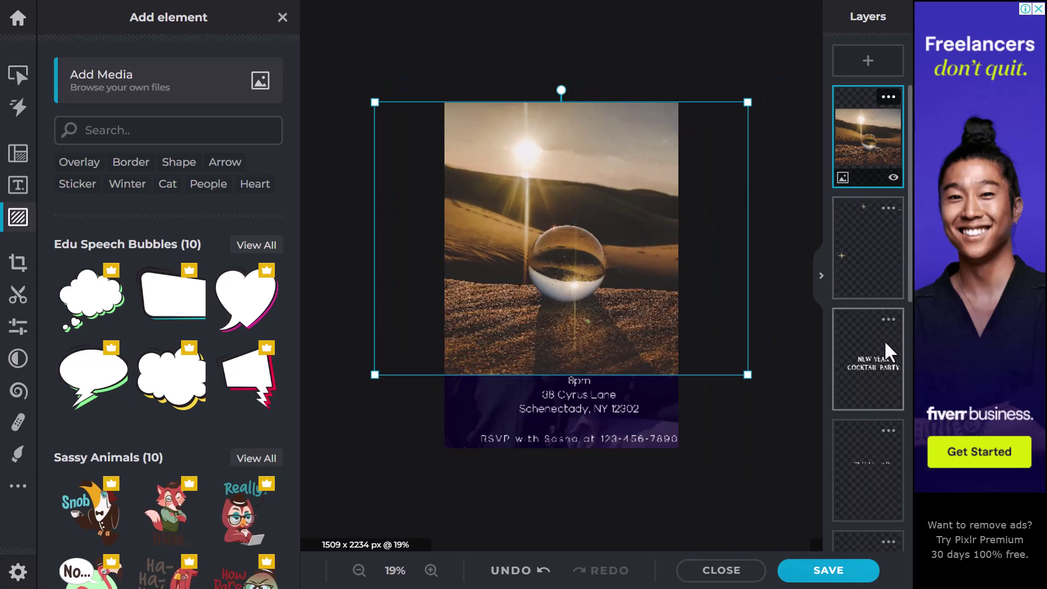
Step: Cut out several rectangular pieces of the desert photo around the glass ball in Keep mode with no softness
click(18, 297)
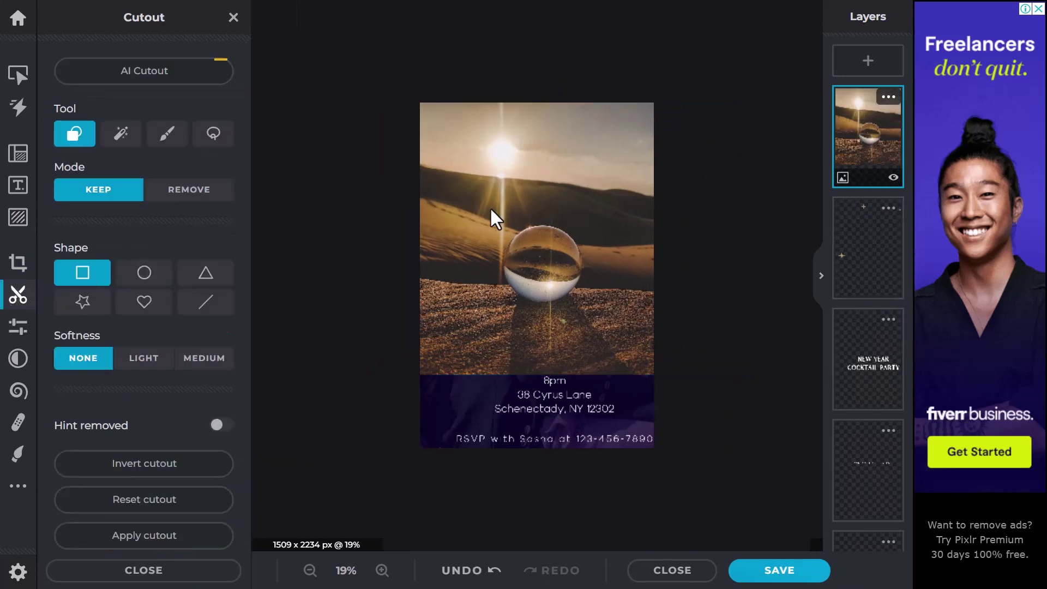
drag(503, 214, 605, 311)
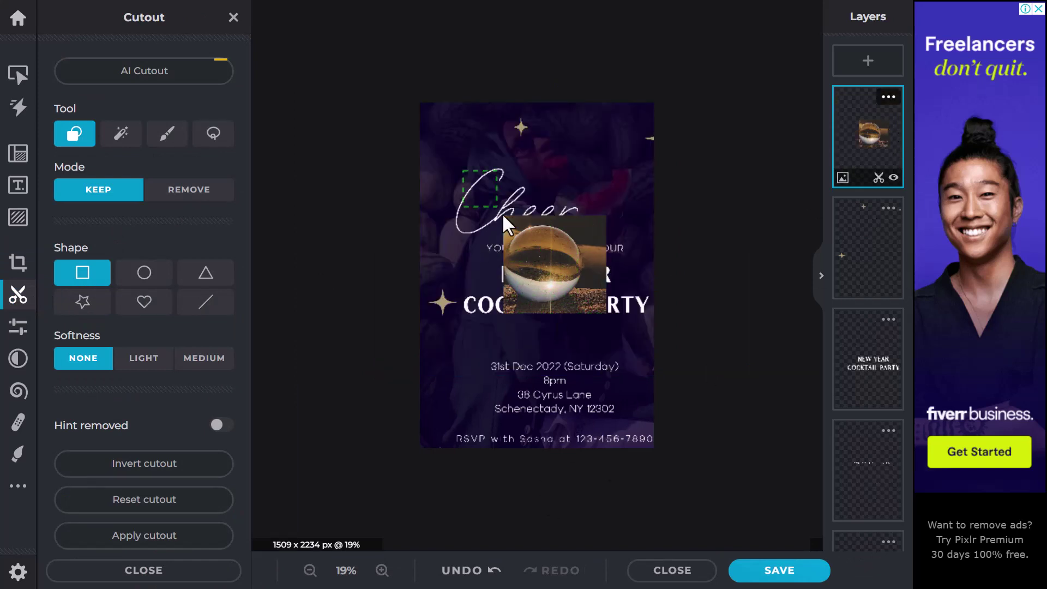
drag(522, 238, 522, 238)
drag(556, 180, 588, 212)
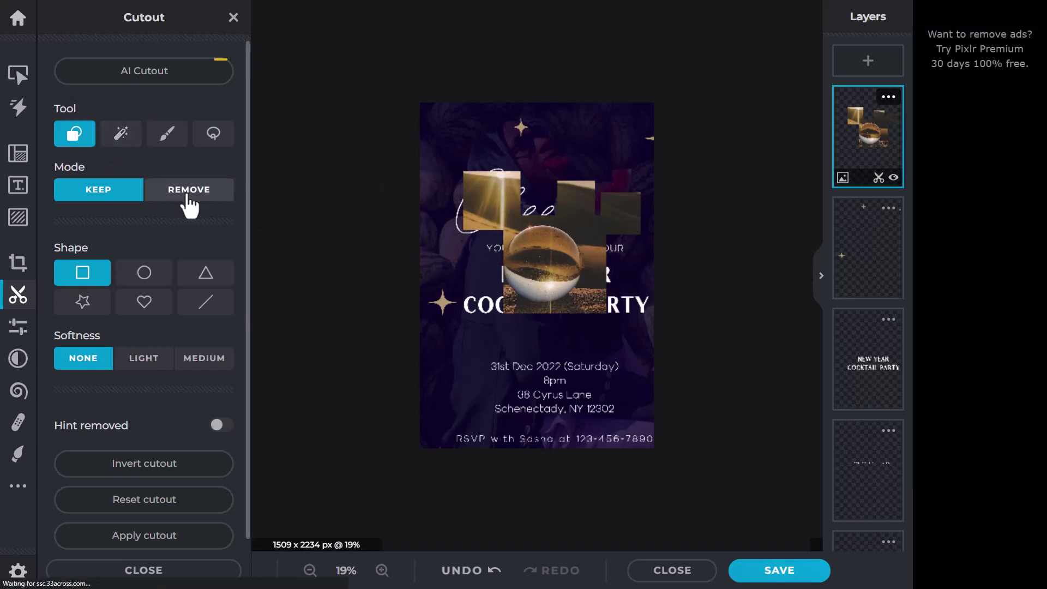
Step: Erase the kept pieces with rectangular cutouts in Remove mode and bring back one large rectangle around the glass ball in Keep mode
click(186, 196)
drag(600, 306, 654, 276)
drag(653, 338, 654, 338)
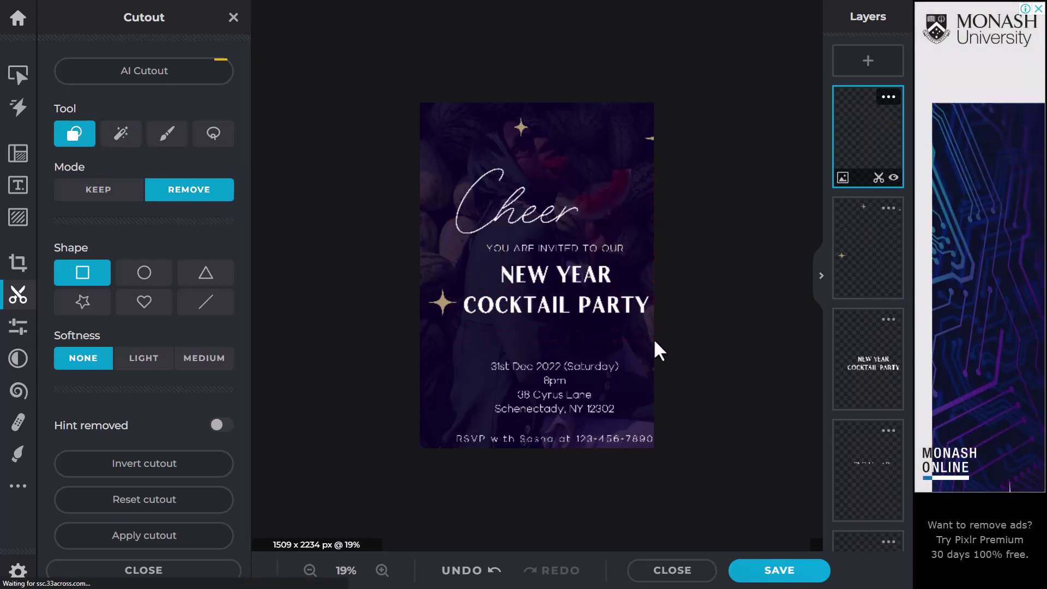
click(89, 192)
drag(459, 179, 649, 361)
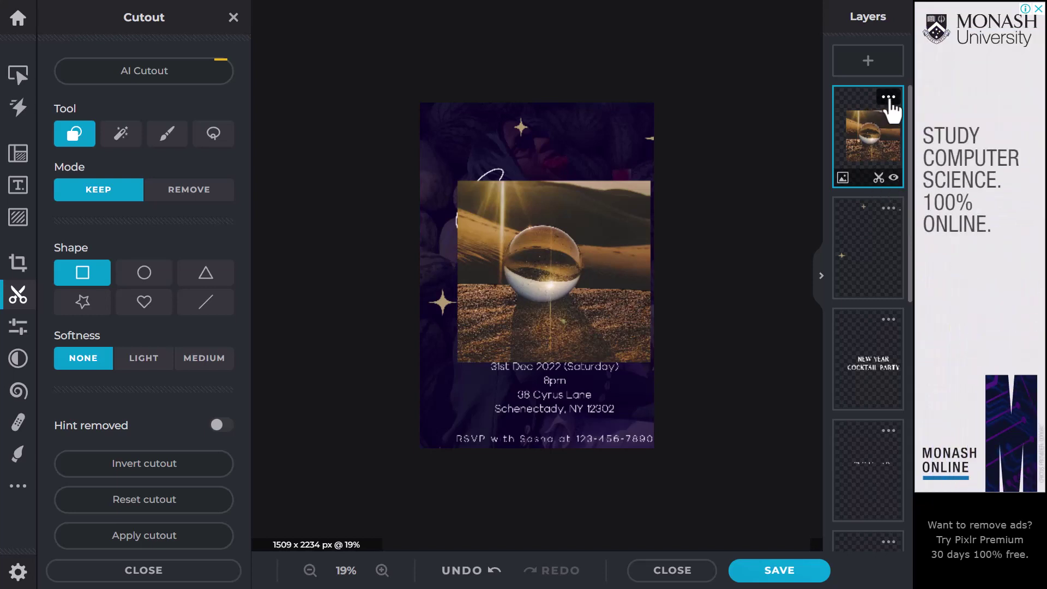
Step: Undo all rectangular cutouts on the desert photo and keep only the glass ball using a circular cutout
click(154, 279)
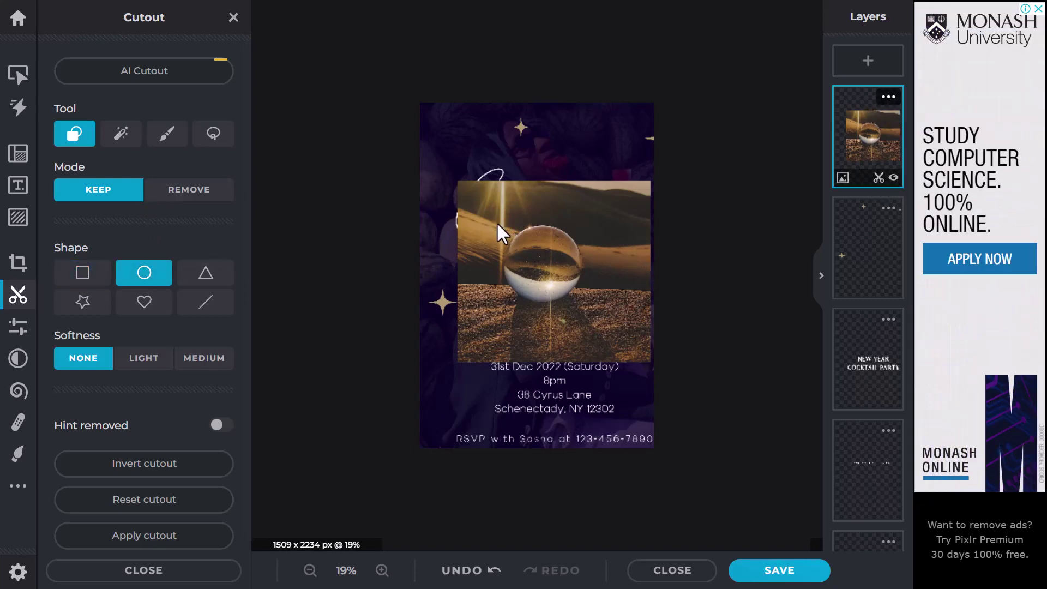
drag(586, 302, 586, 304)
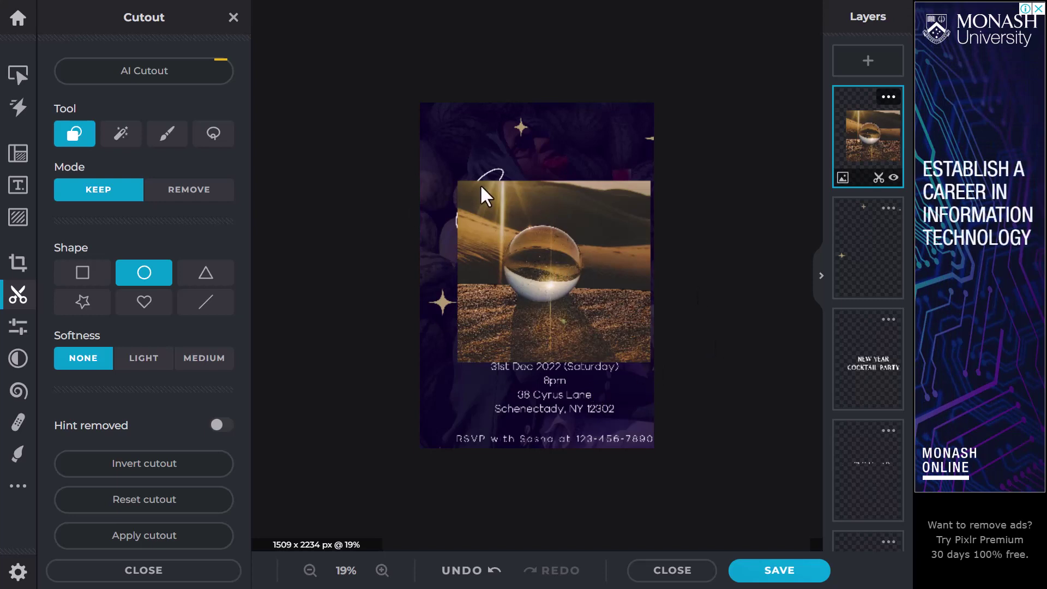
click(889, 99)
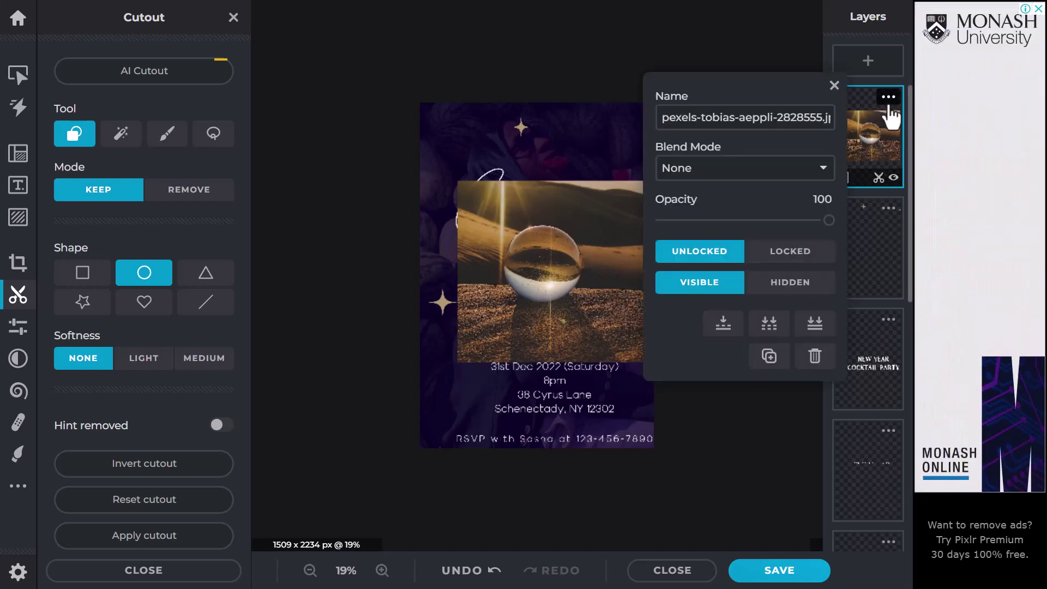
click(456, 580)
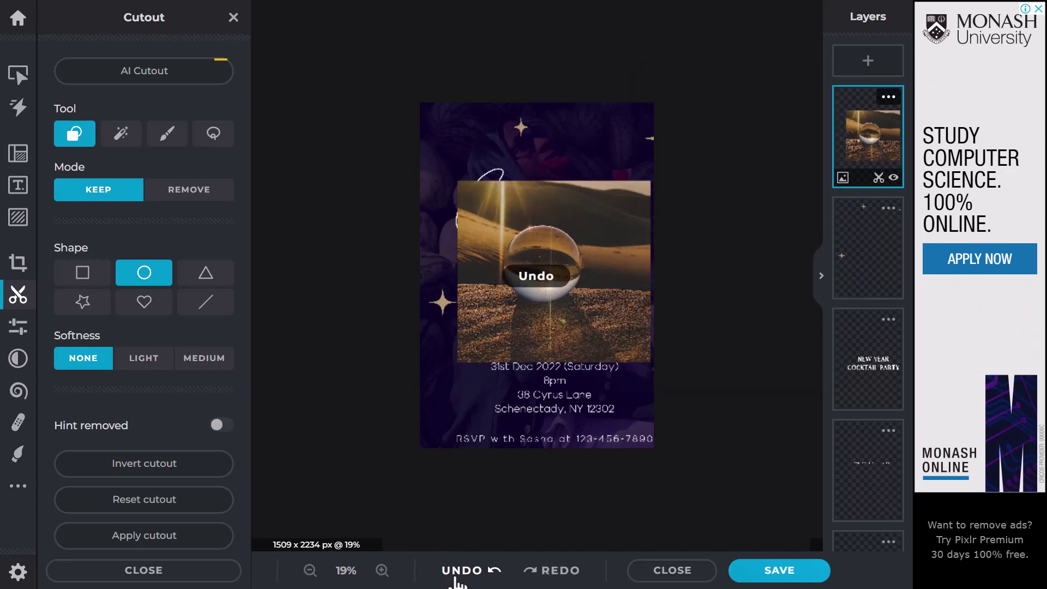
click(455, 580)
click(456, 580)
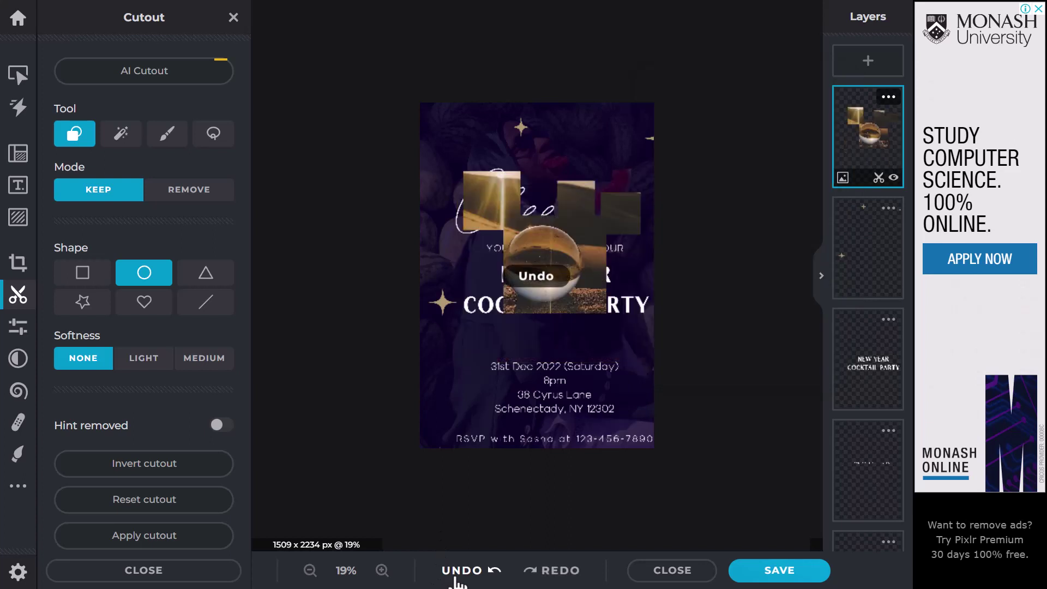
click(456, 581)
click(456, 580)
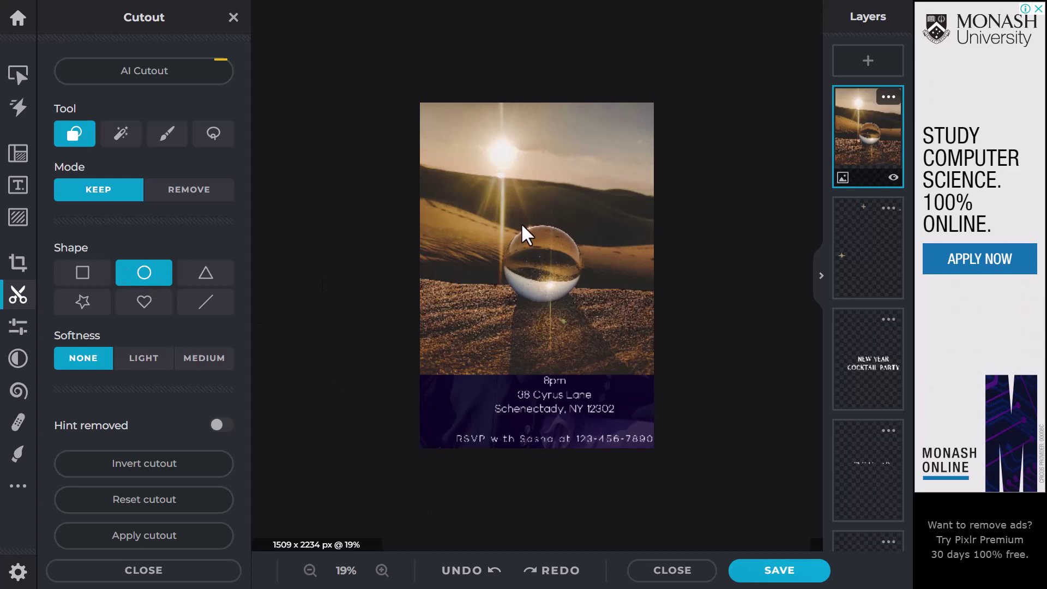
drag(502, 225, 582, 305)
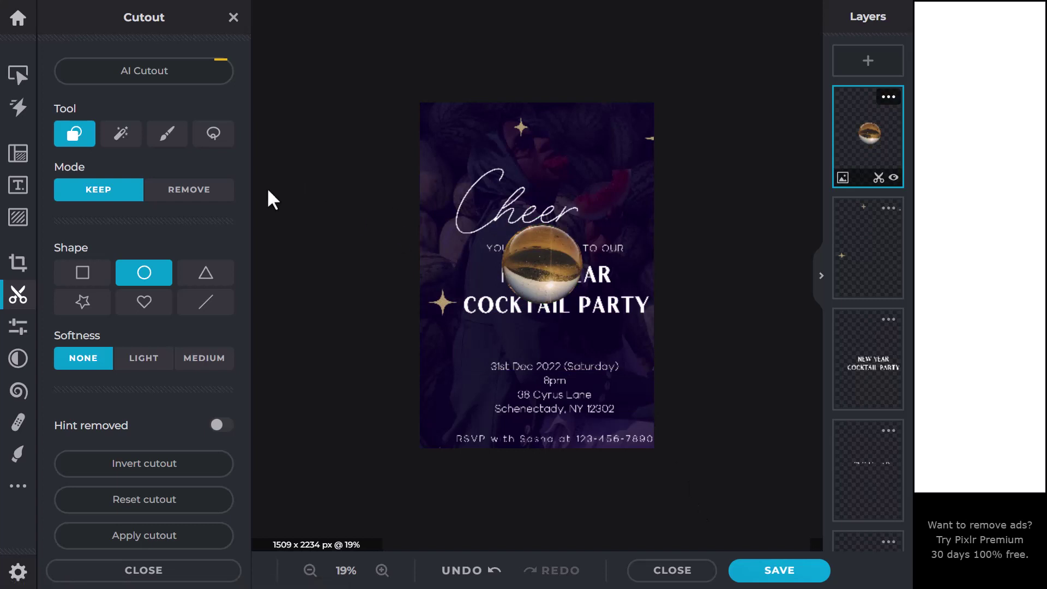
Step: Reposition the glass ball cutout over the title, rotated to -42° and scaled down to 2269 x 1654 px
click(18, 75)
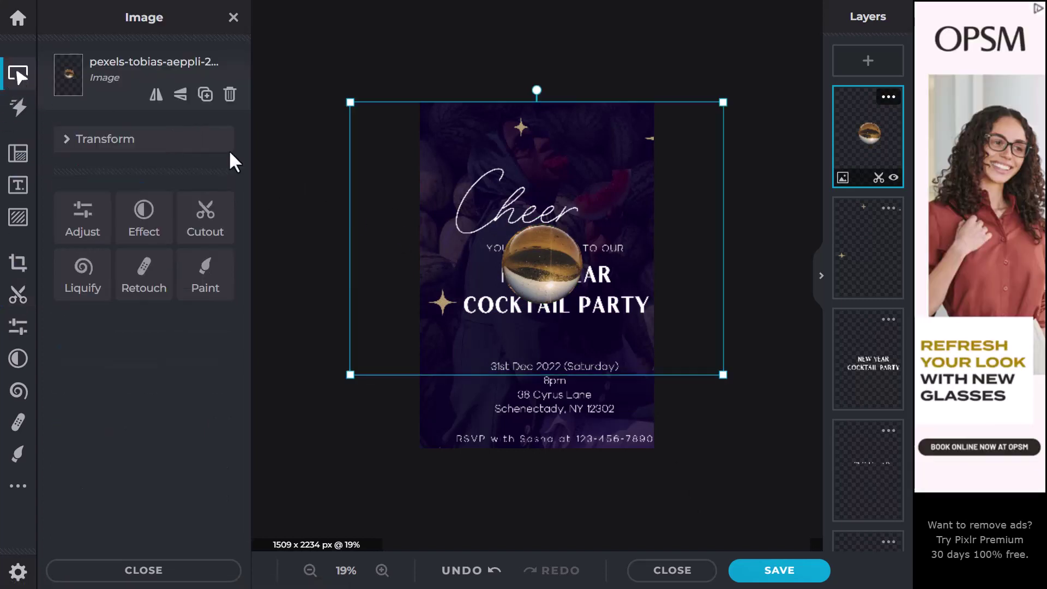
drag(510, 275, 534, 296)
click(82, 140)
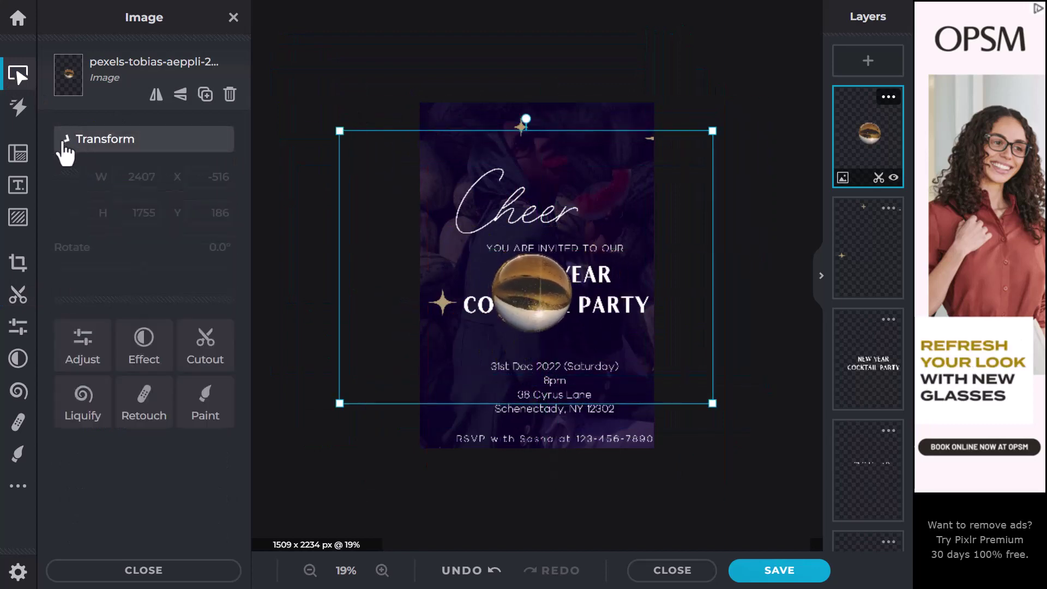
mouse_move(143, 270)
mouse_down()
mouse_move(194, 273)
mouse_move(111, 278)
mouse_move(123, 275)
mouse_up()
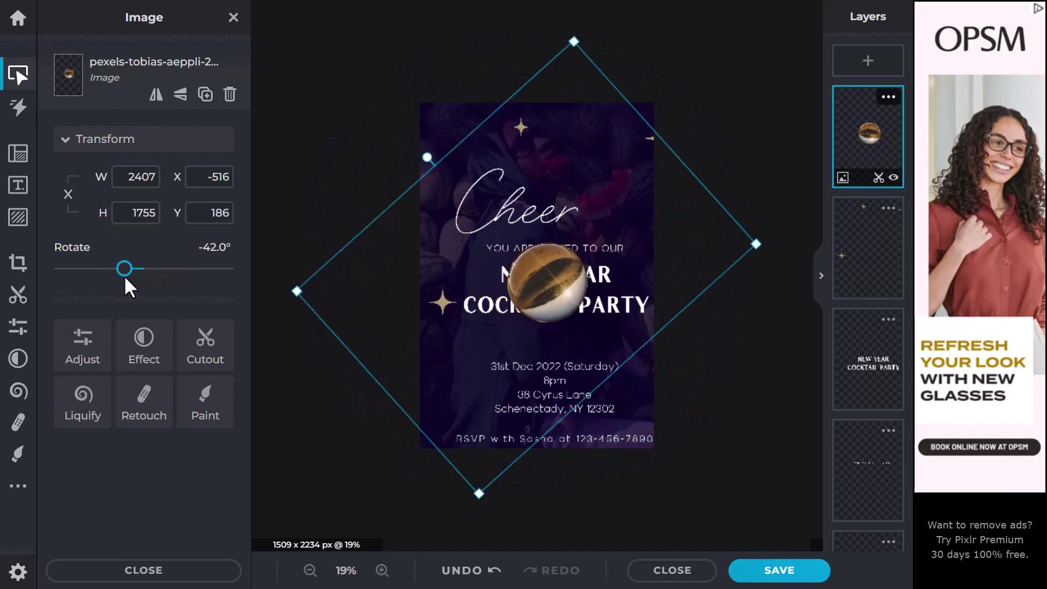
drag(292, 291, 323, 288)
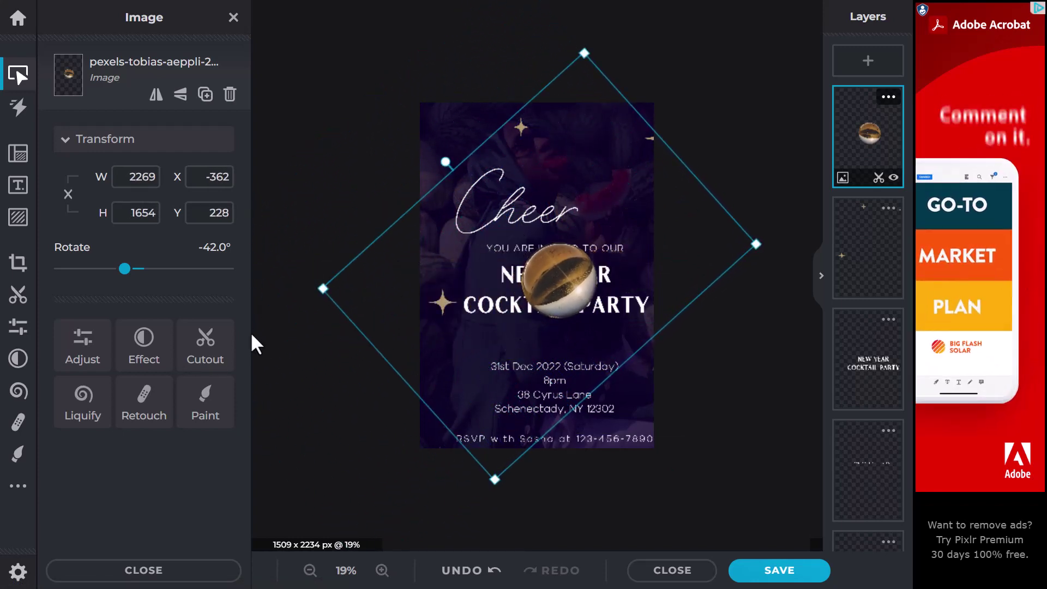
Step: Apply the Minker effect at 100 to the glass ball and move the ball above the start of the Cheer title
click(135, 357)
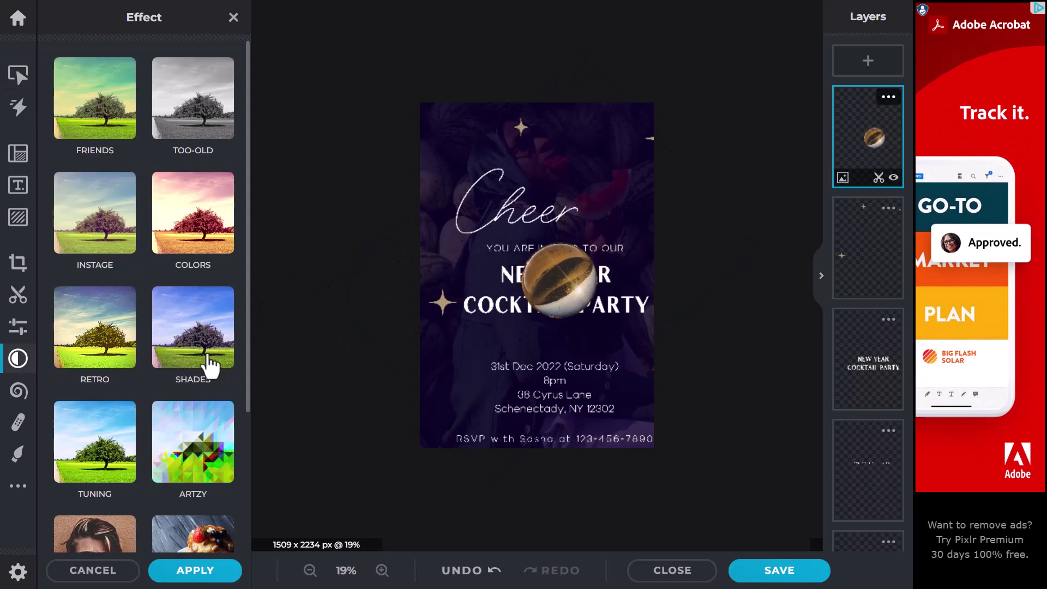
click(116, 231)
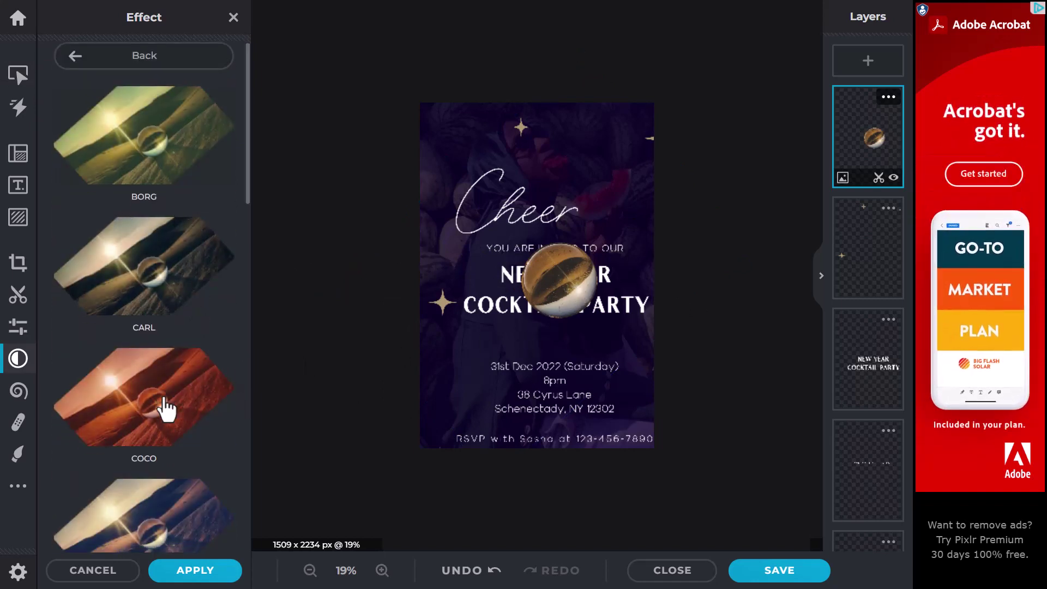
scroll(150, 376, down, 10)
scroll(153, 371, down, 5)
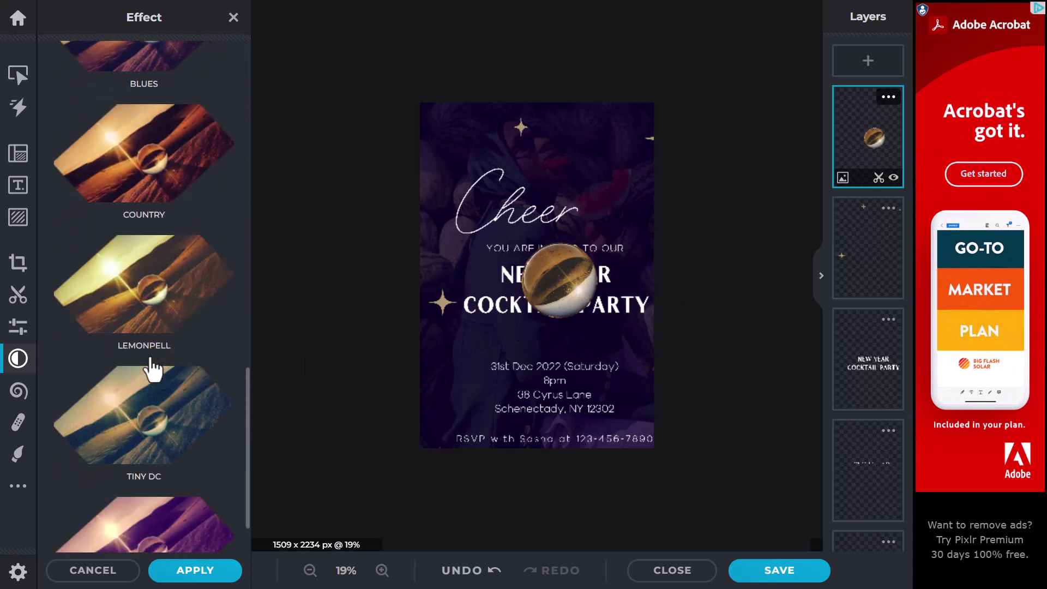
click(167, 479)
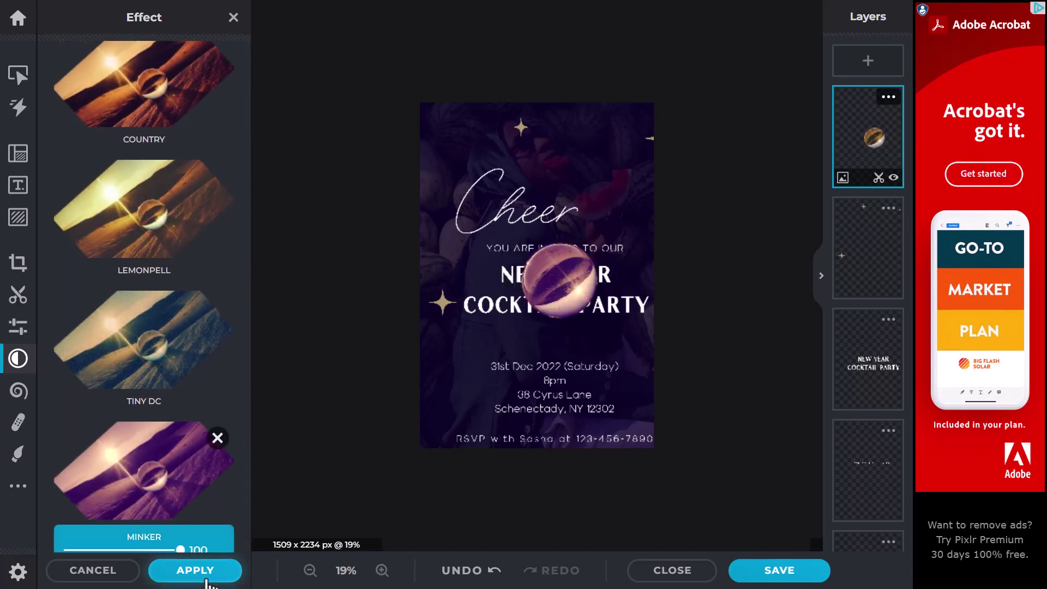
click(194, 570)
drag(455, 359, 361, 160)
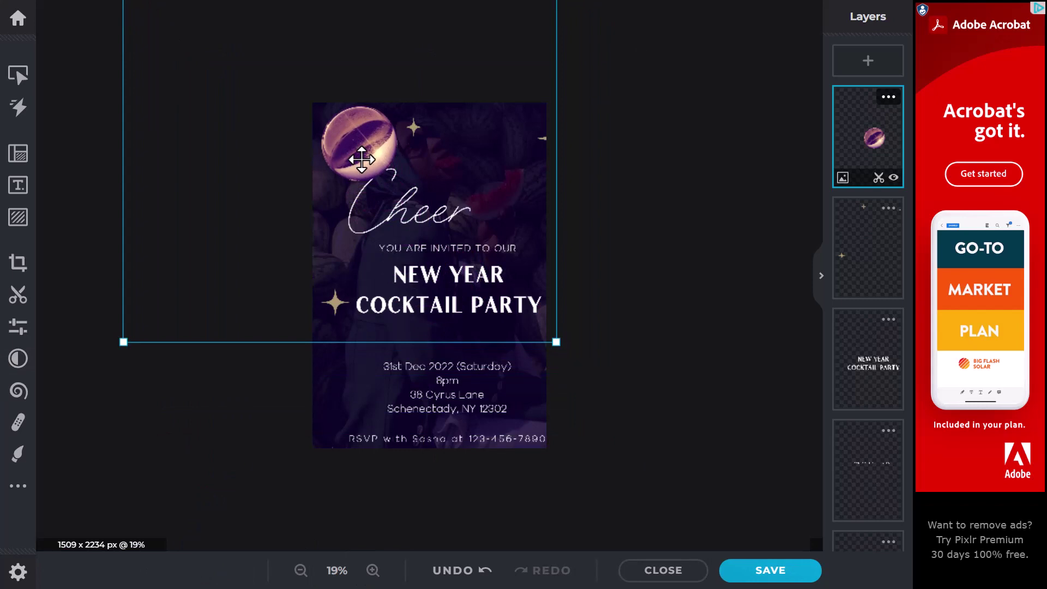
drag(358, 139, 355, 154)
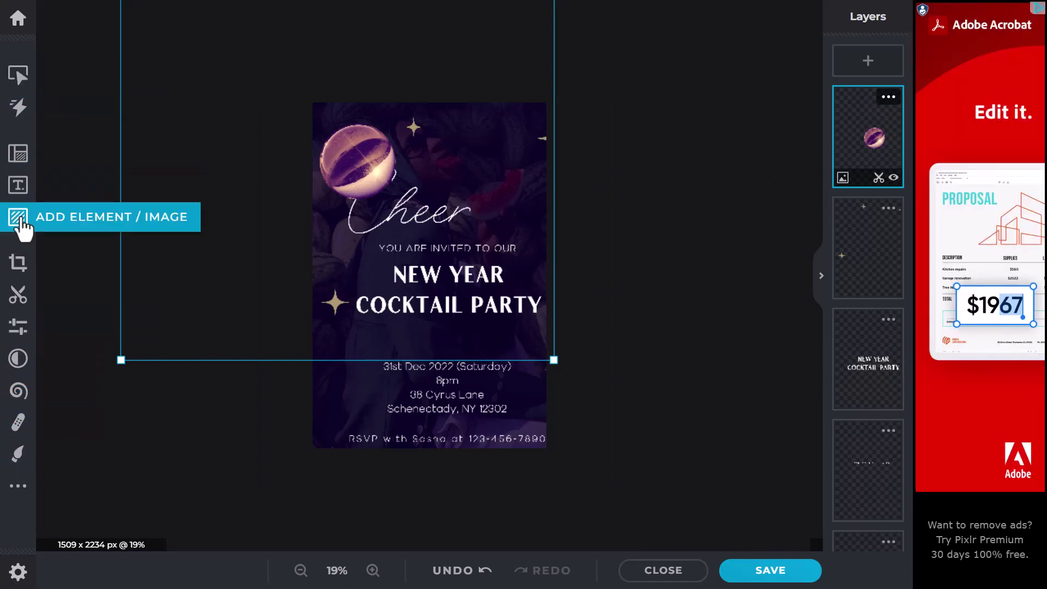
Step: Add the JPG portrait of the curly-haired woman in a leather jacket from the PIXLR folder as a new layer
click(18, 217)
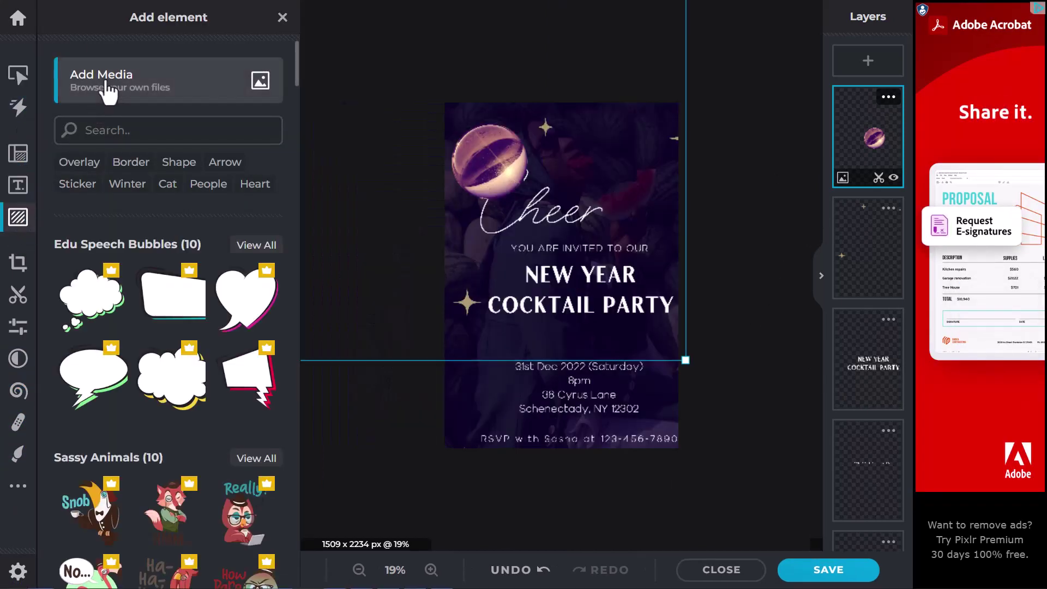
click(107, 90)
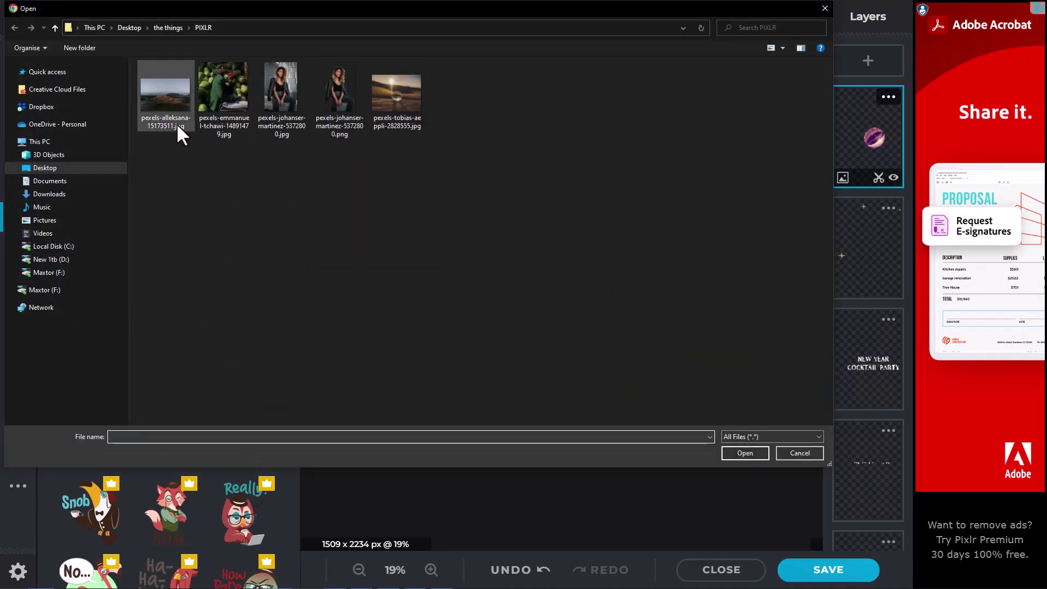
double_click(301, 97)
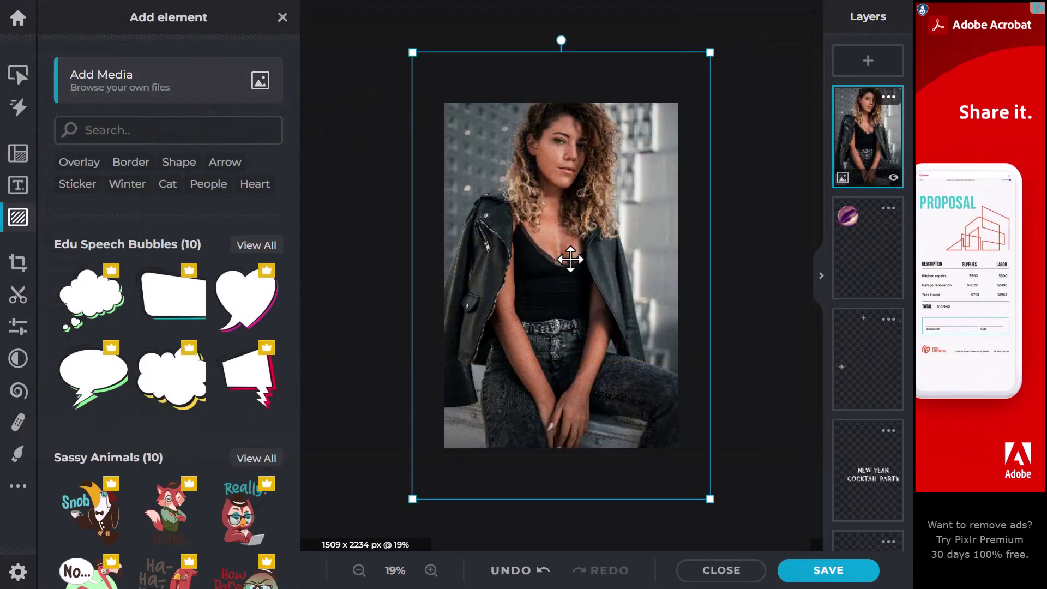
click(757, 227)
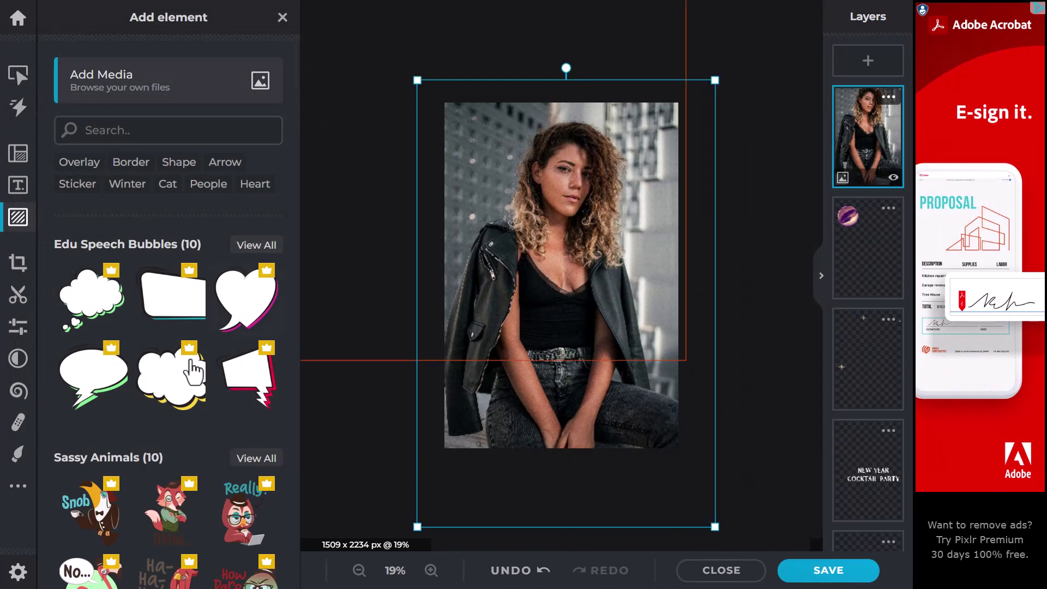
Step: Try a pink #FF99DD fill with the Multiply blend mode on the portrait photo and leave the fill amount at 0
click(18, 327)
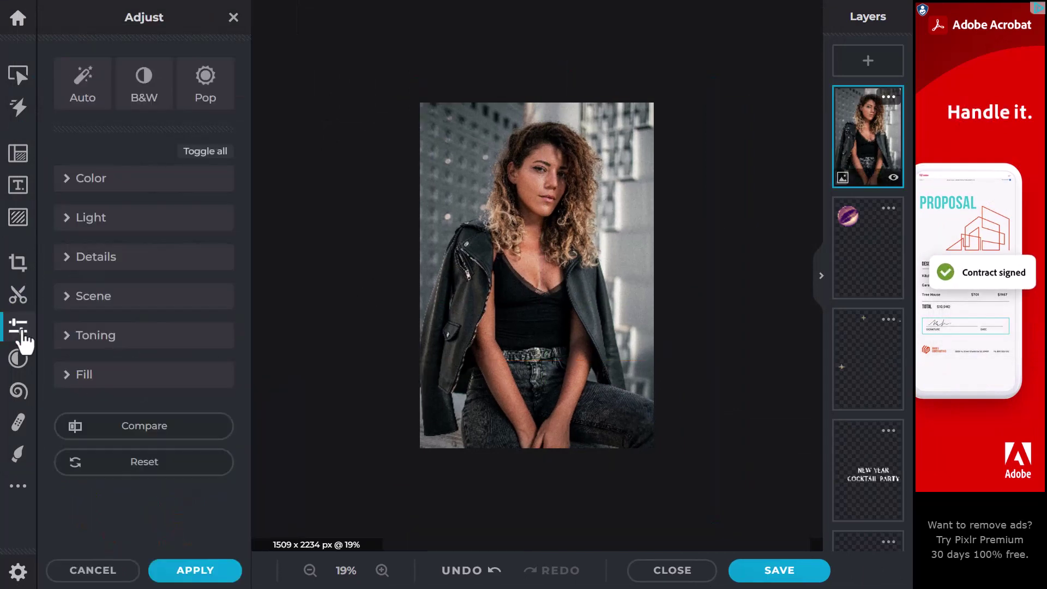
click(64, 374)
scroll(210, 385, down, 2)
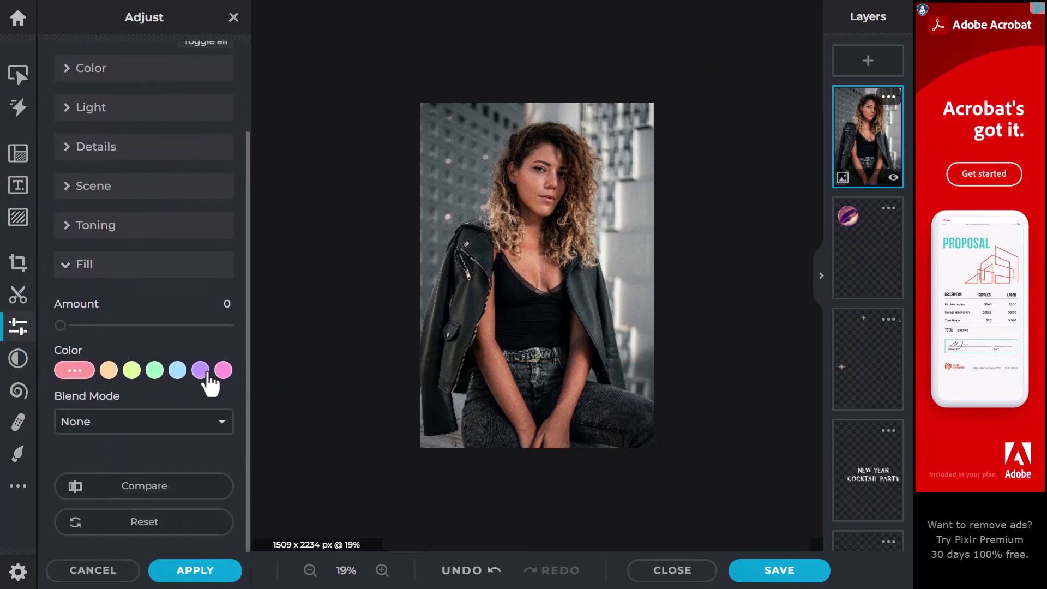
click(223, 371)
scroll(106, 390, down, 3)
click(109, 423)
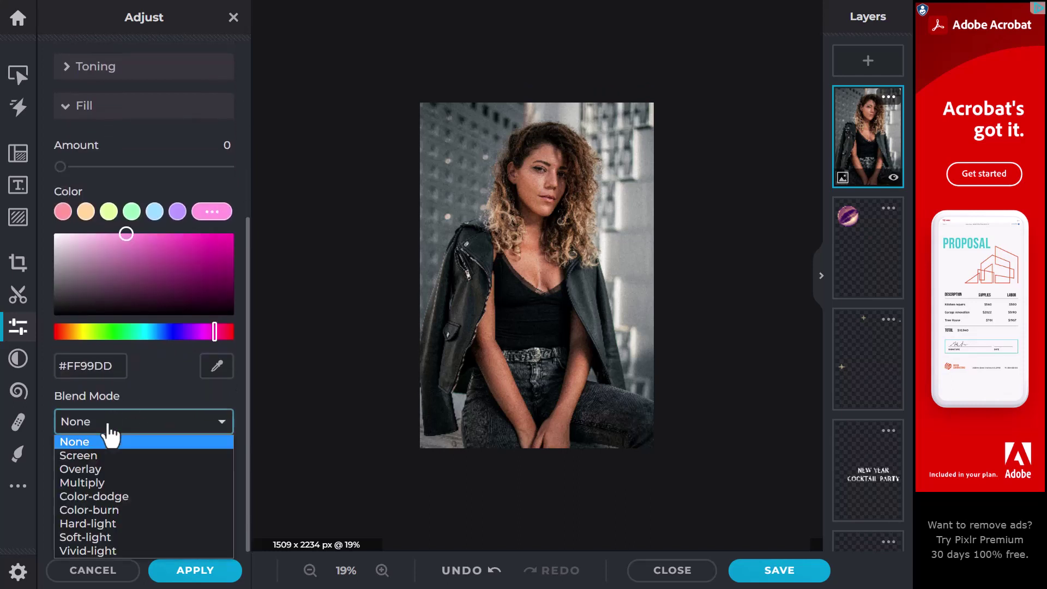
click(96, 481)
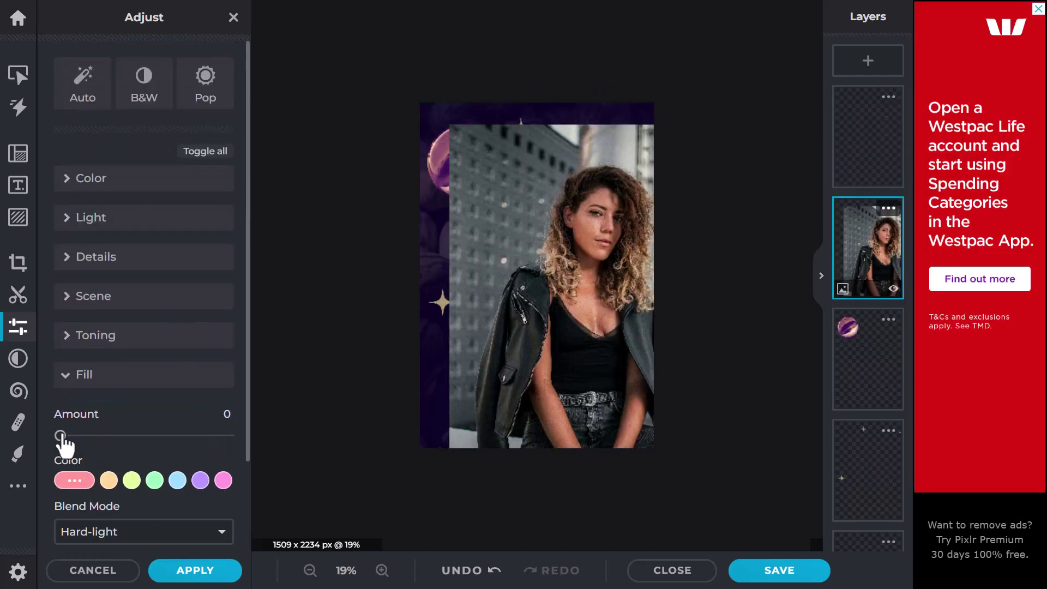
drag(61, 436, 21, 453)
Step: Try toning the portrait photo at amount 91 with light green #DDFF99 highlights and dark violet shadows
click(87, 337)
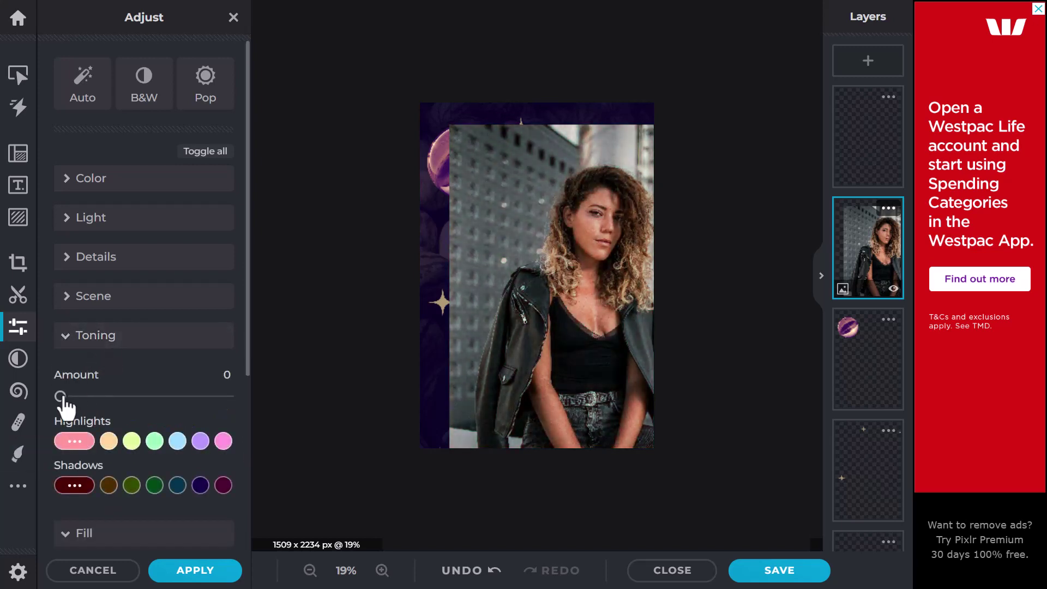
drag(61, 397, 224, 398)
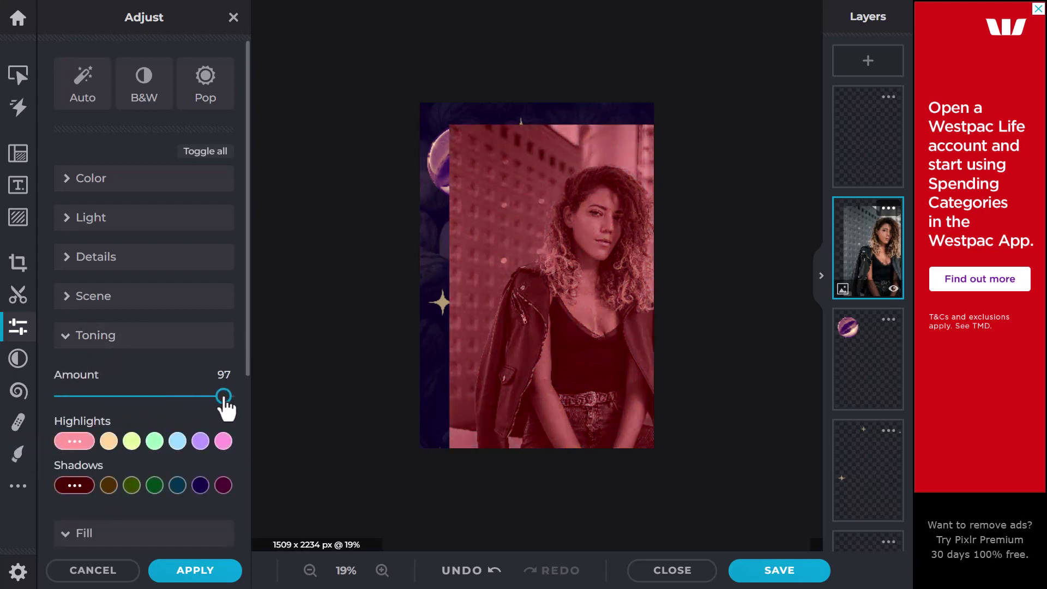
click(131, 445)
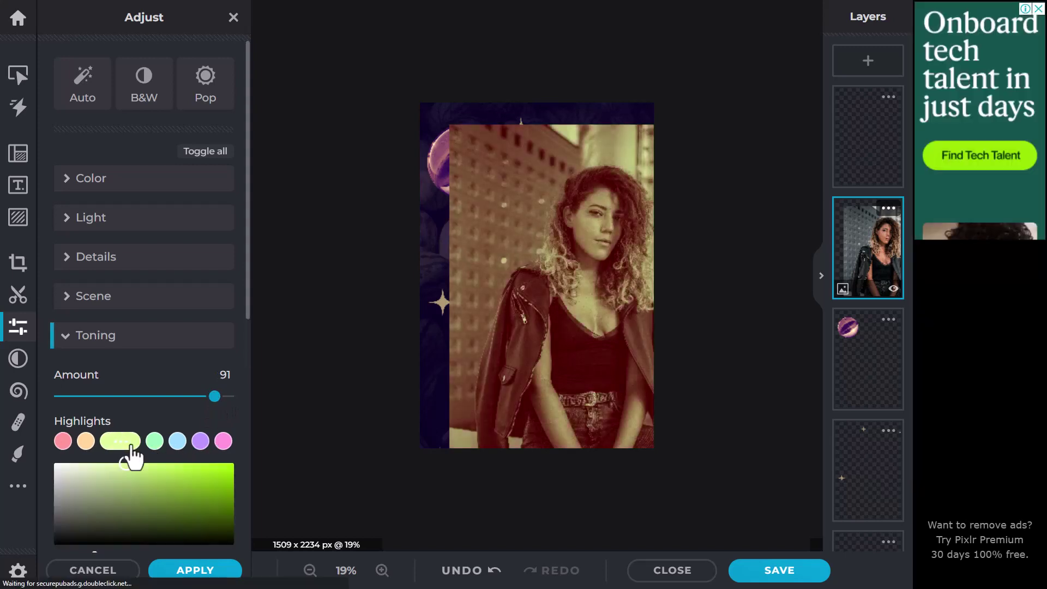
scroll(144, 435, down, 3)
scroll(143, 431, down, 1)
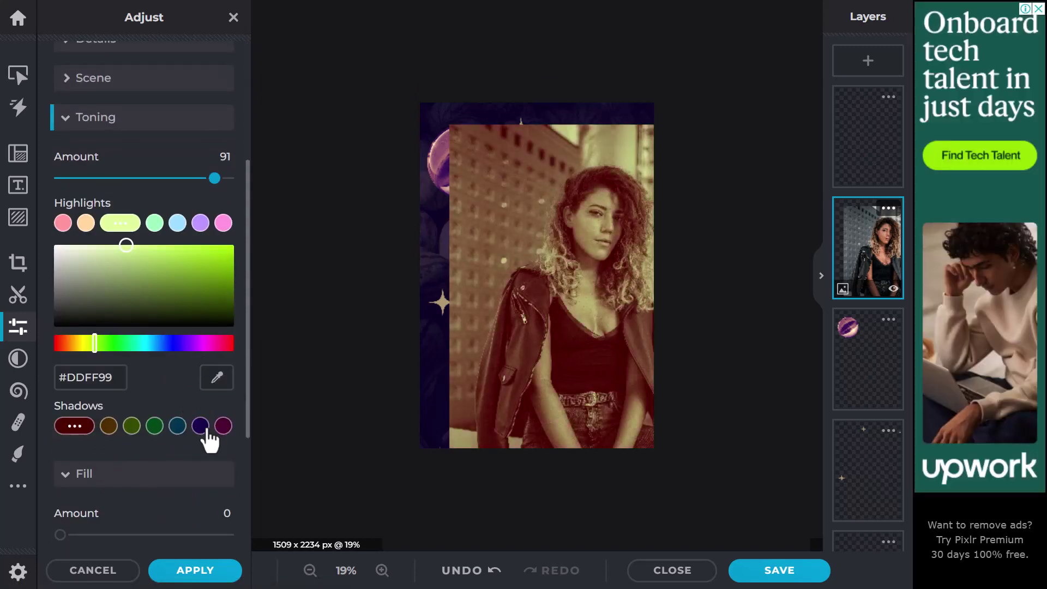
click(199, 428)
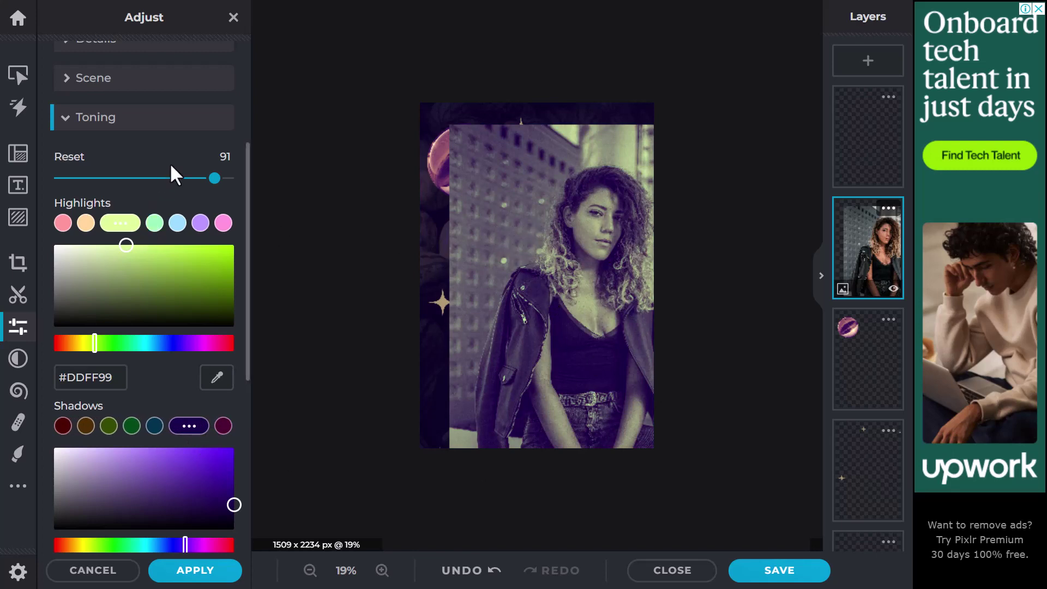
click(66, 121)
Step: Set the portrait photo's vignette to 100
click(68, 188)
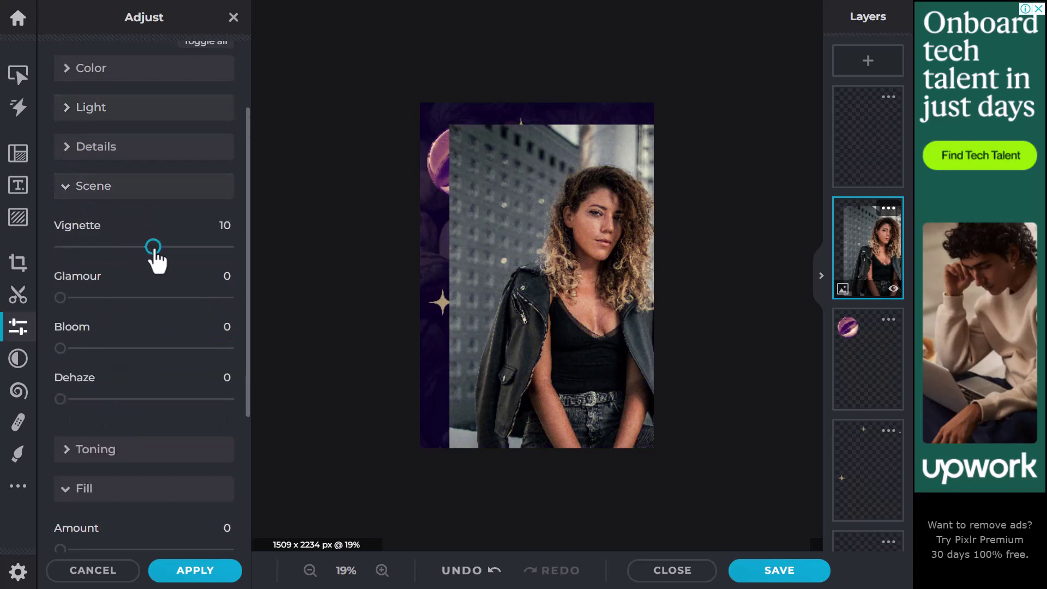
drag(157, 256, 232, 256)
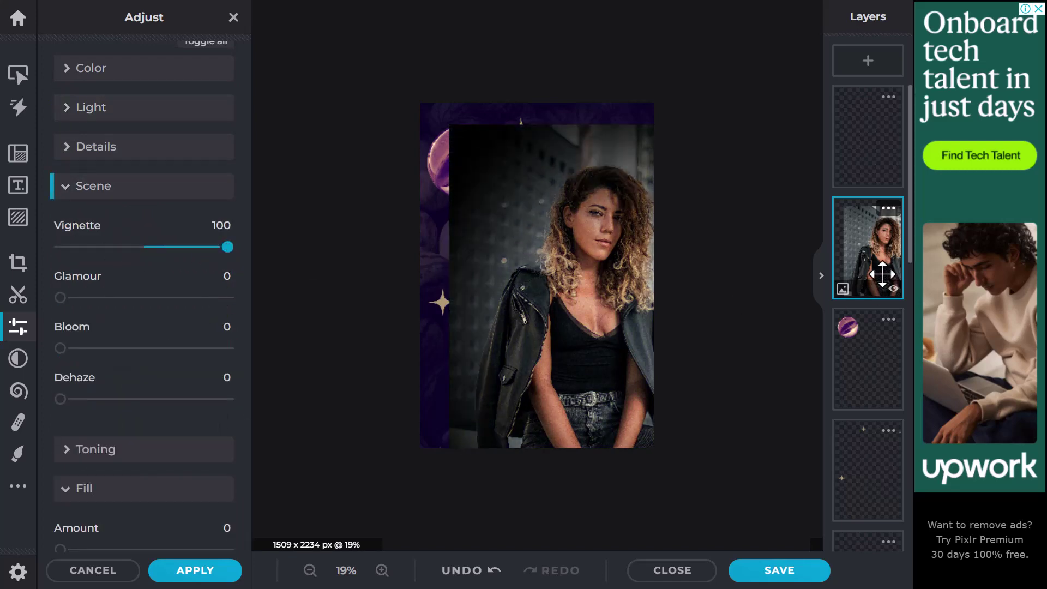
Step: Scale the portrait photo to 1558 x 2234 px and position it at X -49, Y 0 to cover the invitation
click(17, 74)
drag(509, 264, 474, 240)
drag(710, 100, 653, 213)
drag(540, 333, 545, 217)
mouse_move(654, 440)
mouse_down()
mouse_move(661, 462)
mouse_move(654, 448)
mouse_up()
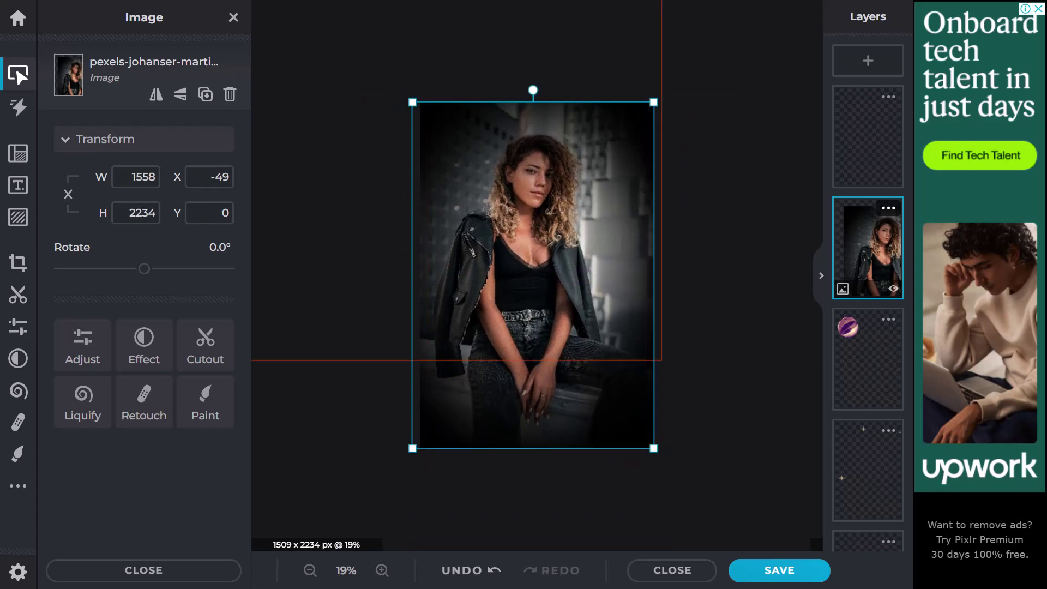
Step: Try scene adjustments on the portrait photo: vignette at -100, 100 and 0, glamour 40, bloom 89 and dehaze 34
click(18, 327)
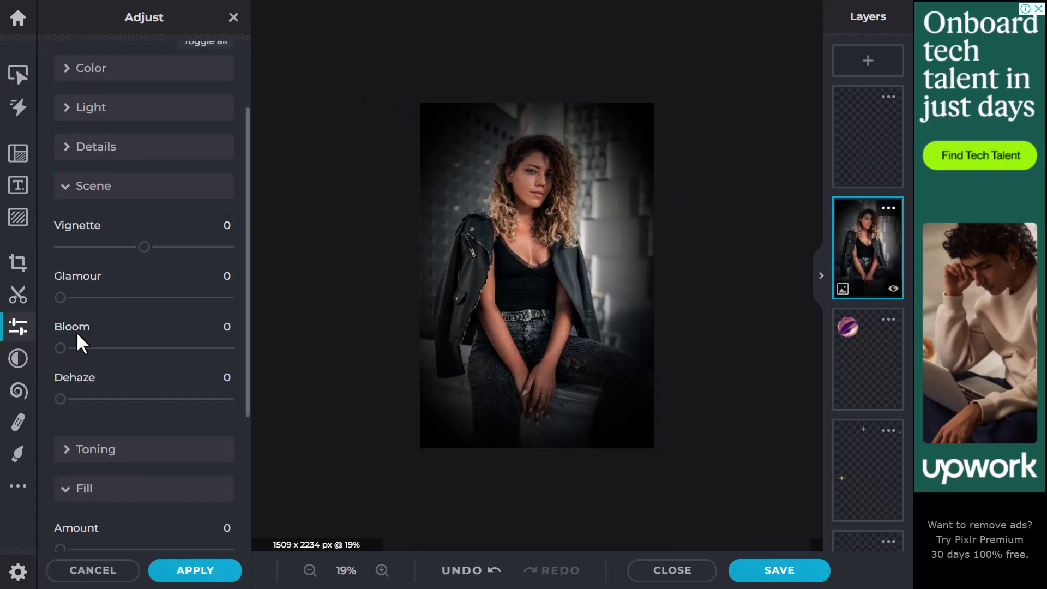
drag(144, 247, 59, 247)
drag(60, 297, 152, 297)
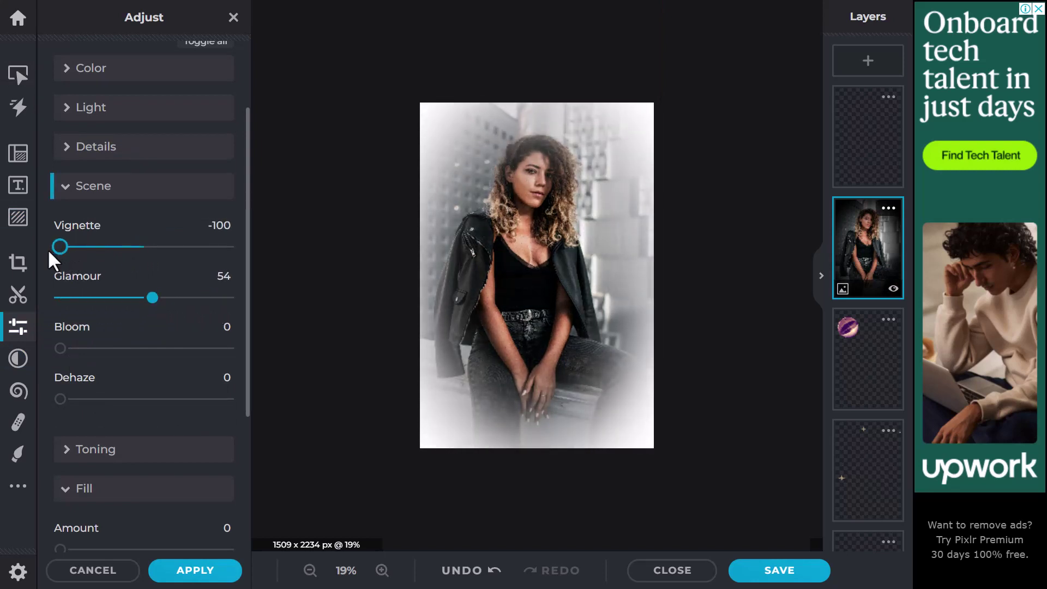
drag(59, 248, 365, 247)
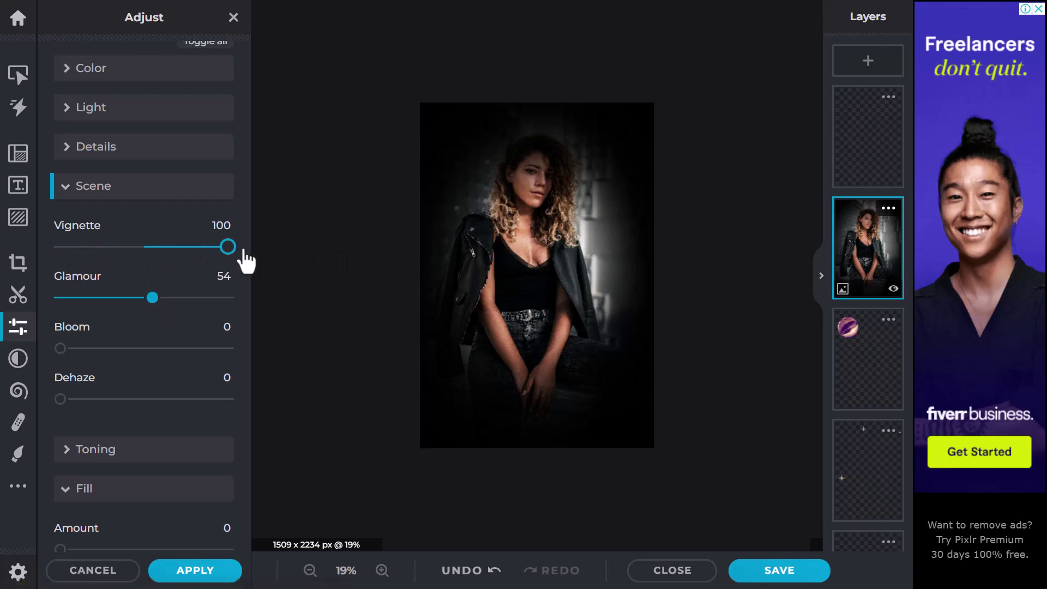
drag(245, 252, 149, 256)
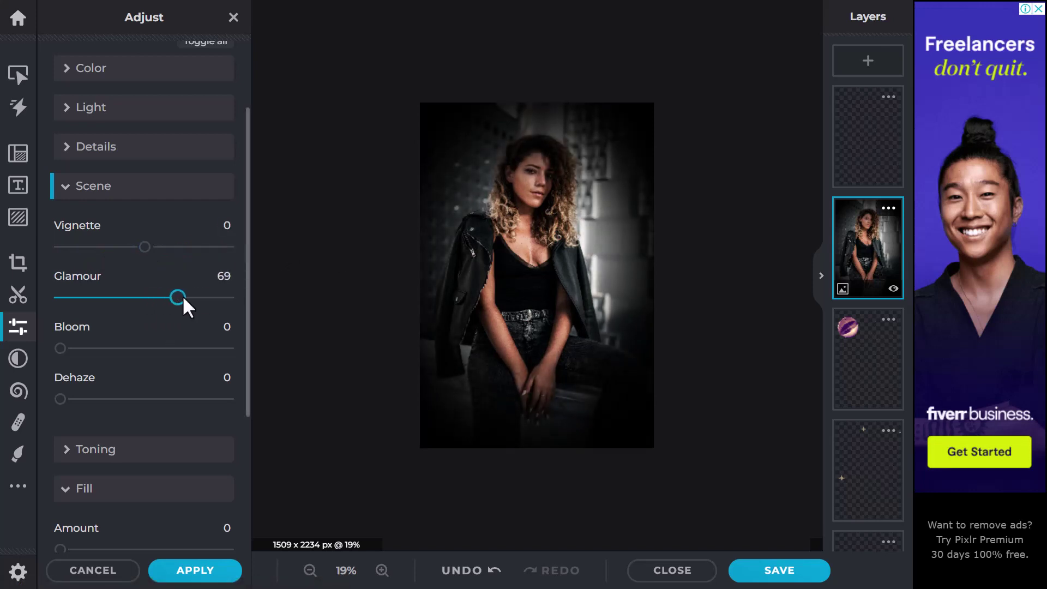
drag(182, 298, 127, 289)
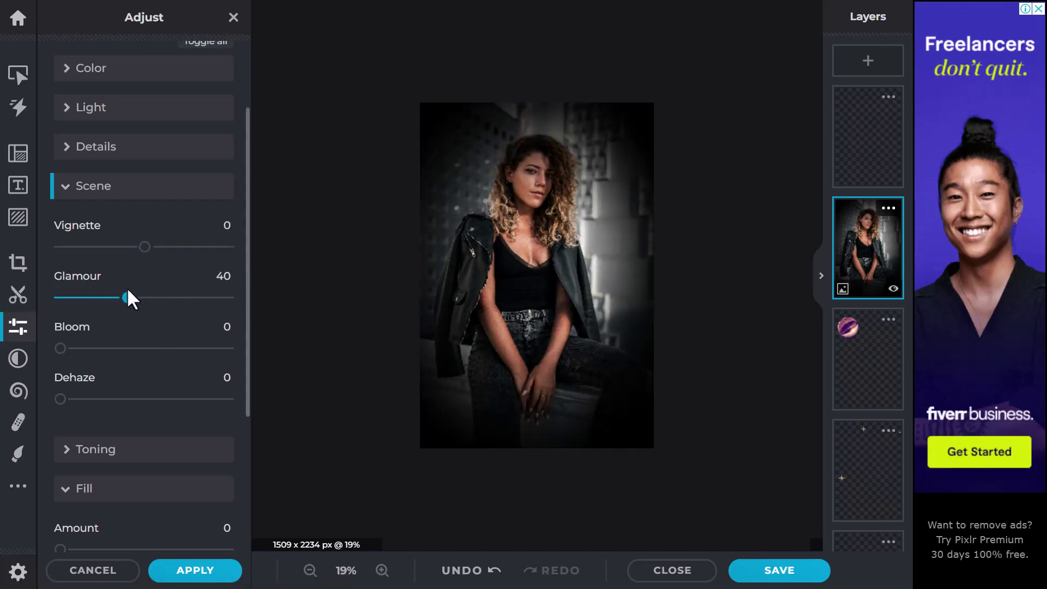
drag(60, 348, 213, 354)
drag(60, 399, 118, 398)
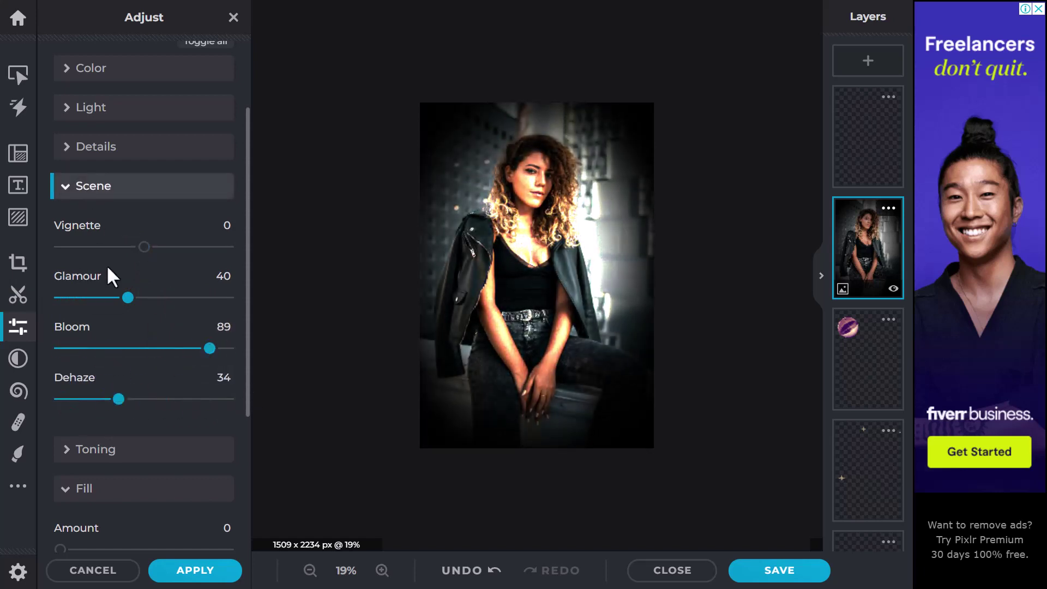
Step: Try sharpening the portrait photo to 11 and discard the unapplied scene and detail adjustments
click(68, 190)
click(75, 146)
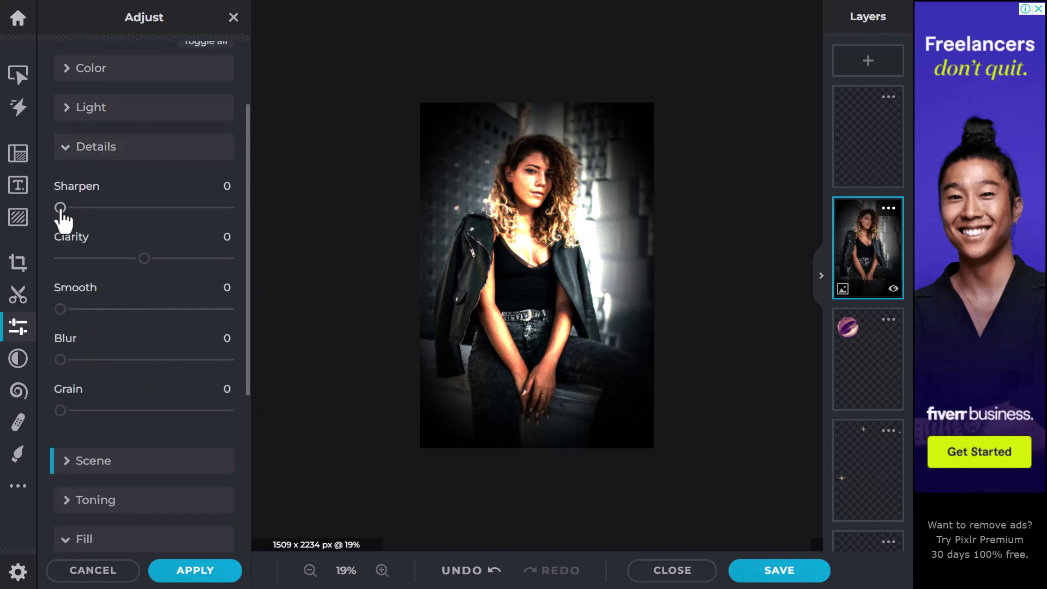
drag(77, 209, 226, 207)
drag(90, 226, 79, 207)
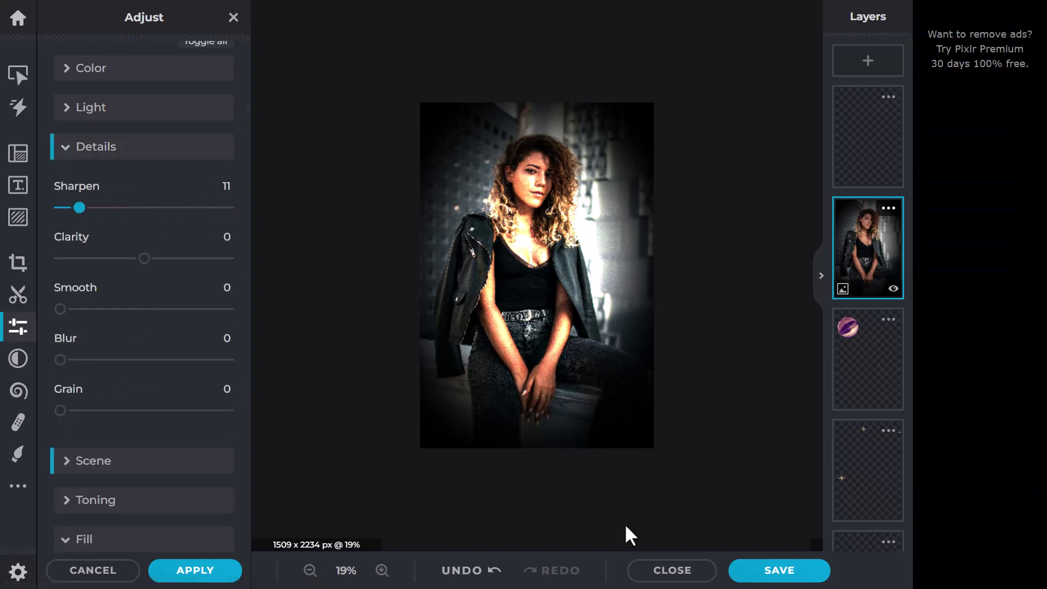
click(382, 570)
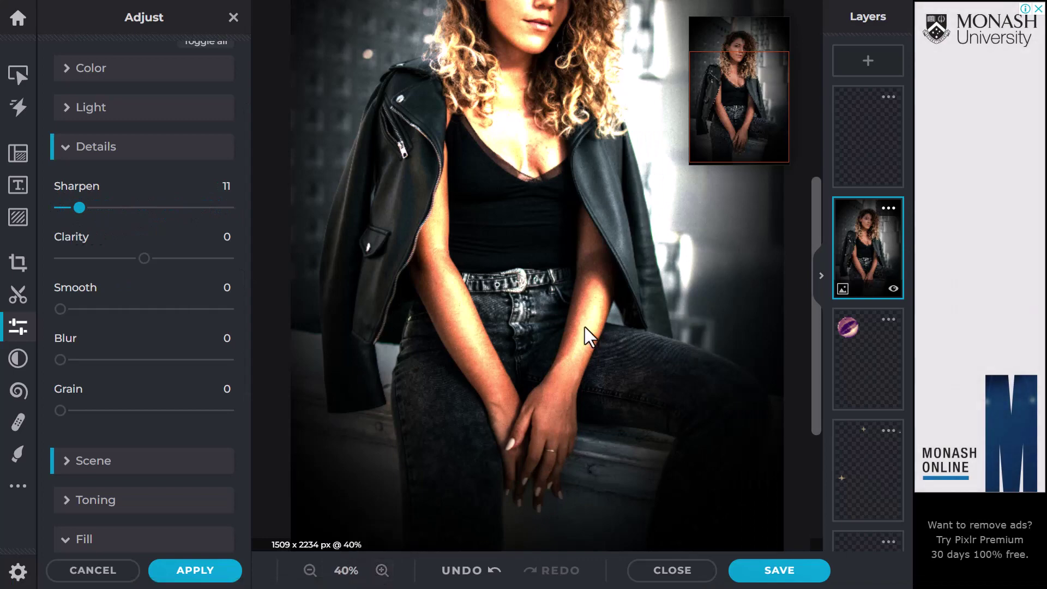
click(116, 577)
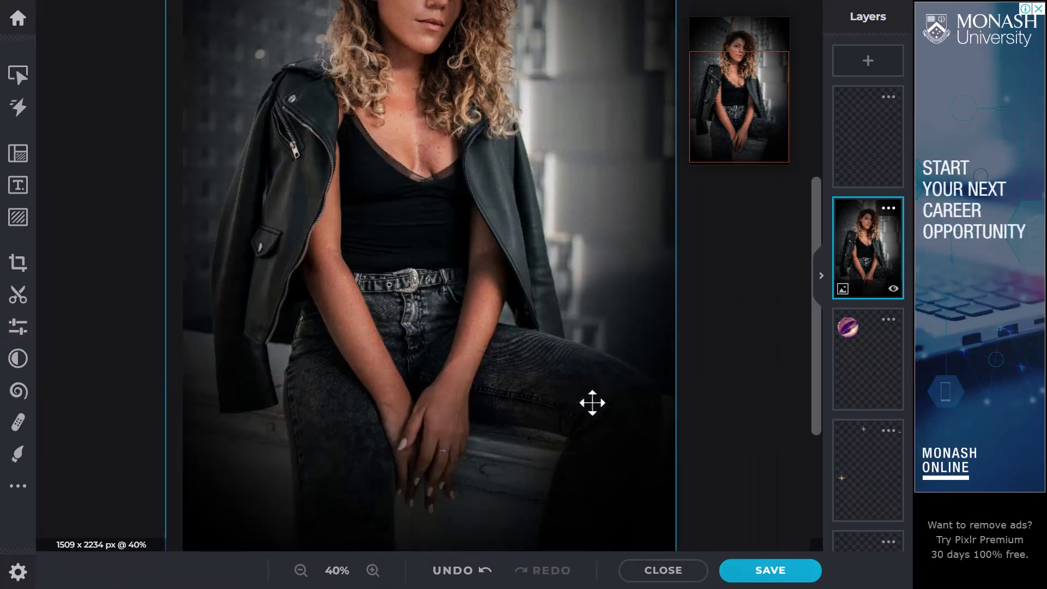
Step: Try the Sharpen adjustment on the portrait photo again and return it to 0
scroll(689, 404, up, 1)
scroll(598, 200, down, 2)
scroll(514, 77, up, 2)
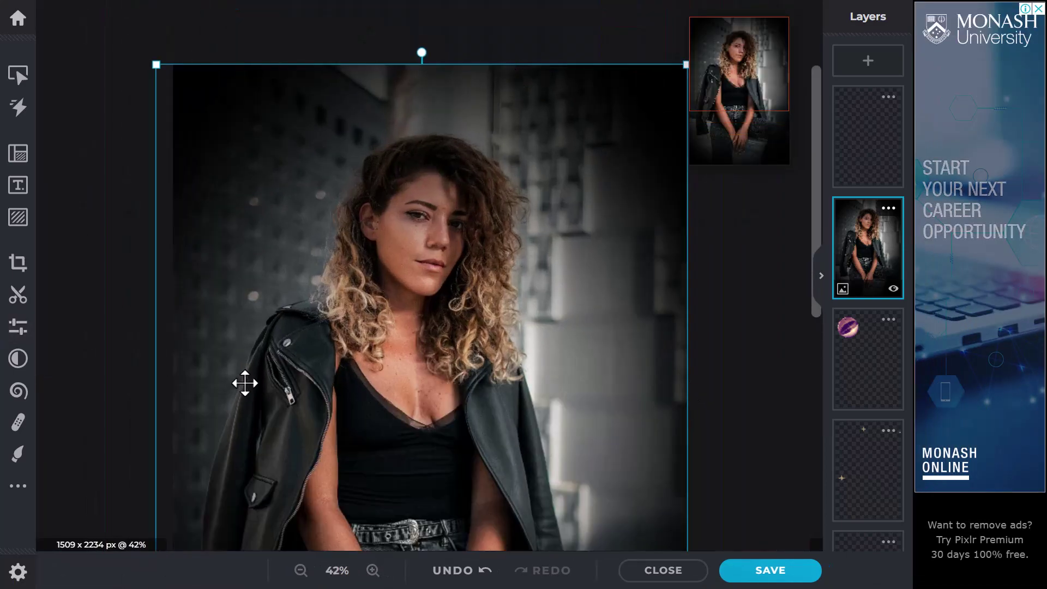
click(12, 327)
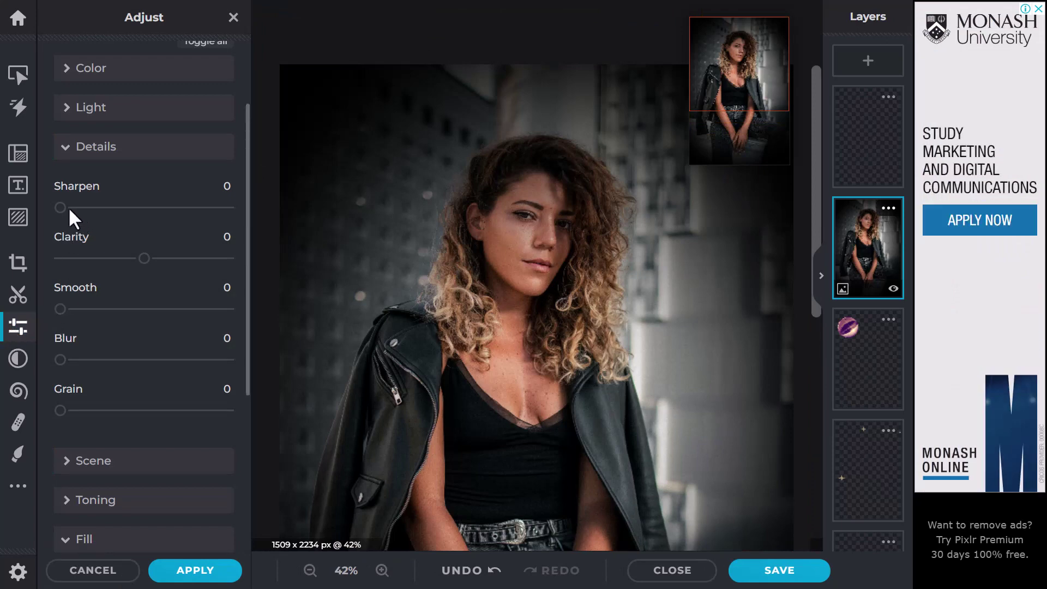
drag(91, 213, 40, 208)
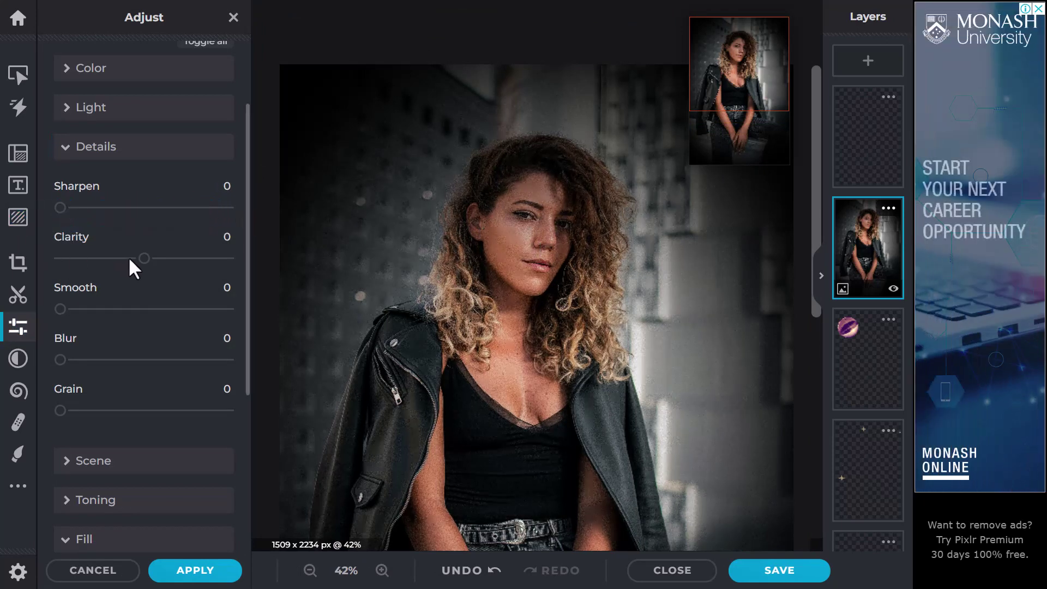
Step: Try detail adjustments on the portrait photo: clarity 62 and smooth 100, with blur and grain tested and returned to 0
drag(145, 258, 294, 256)
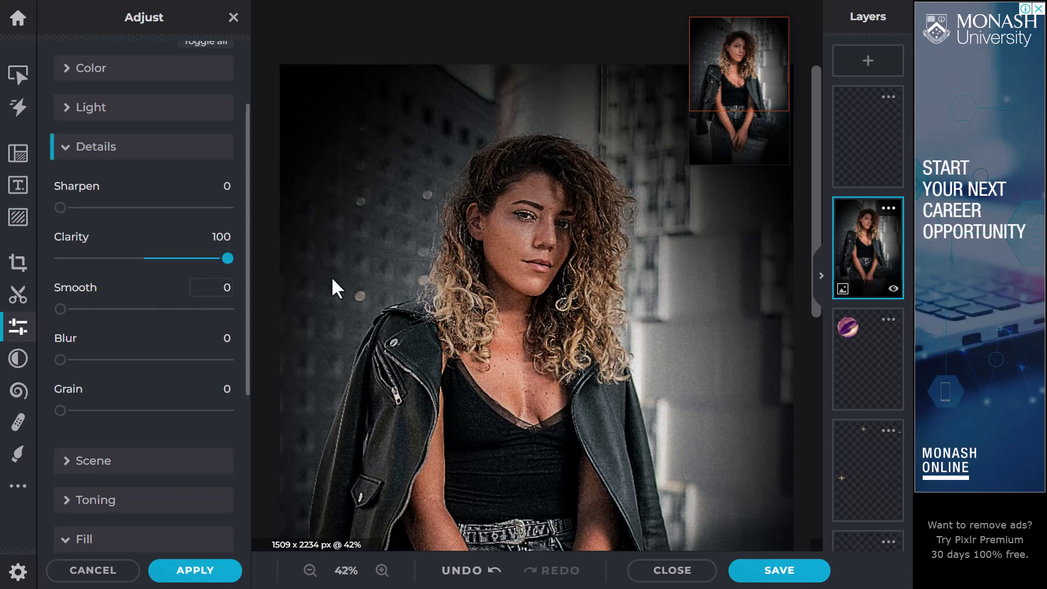
drag(60, 309, 299, 316)
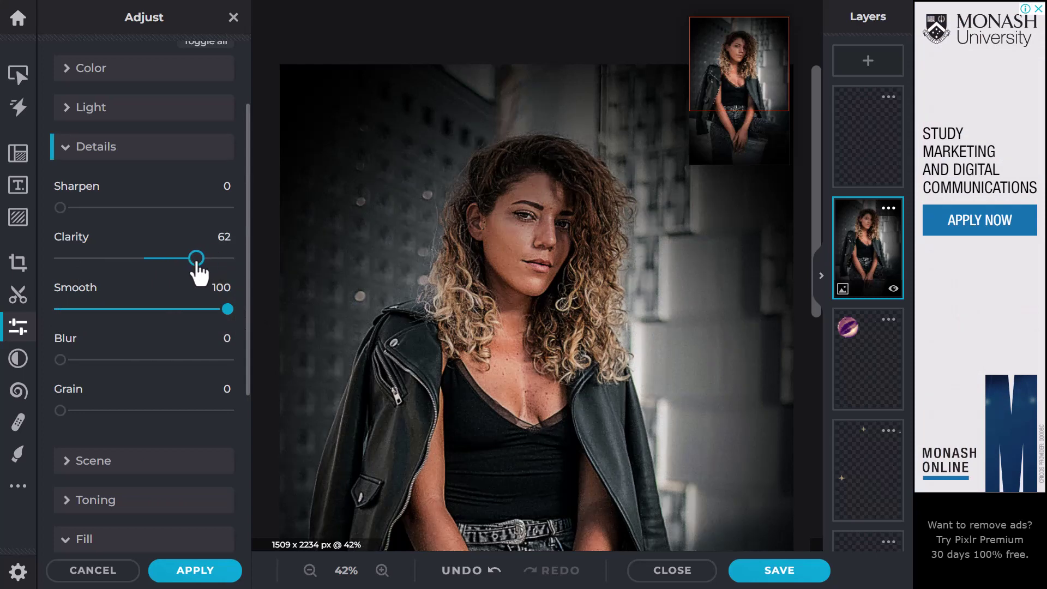
mouse_move(61, 360)
mouse_down()
mouse_move(231, 360)
mouse_move(59, 360)
mouse_up()
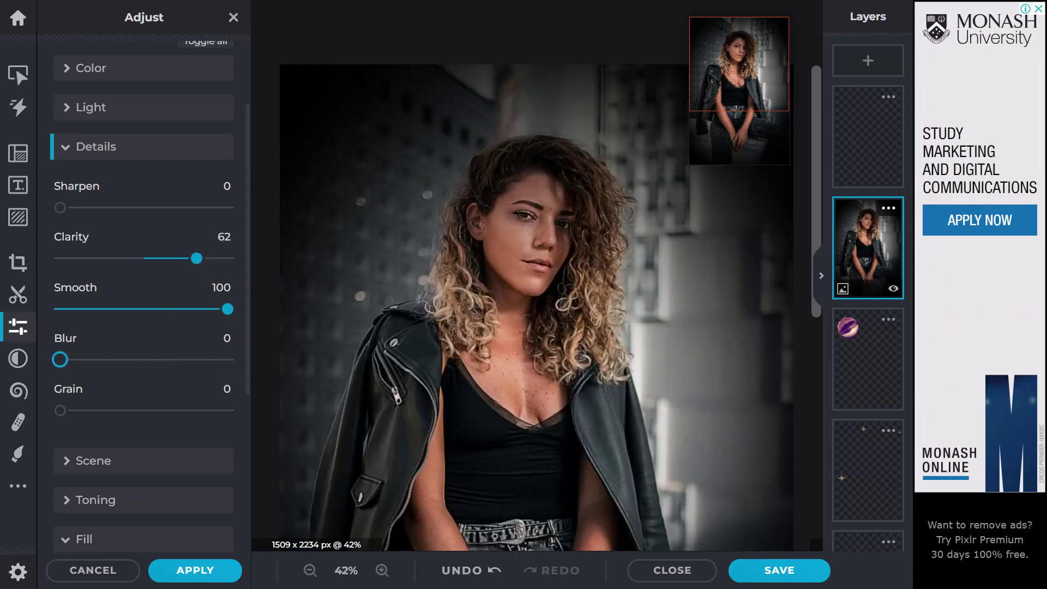
drag(175, 416, 40, 400)
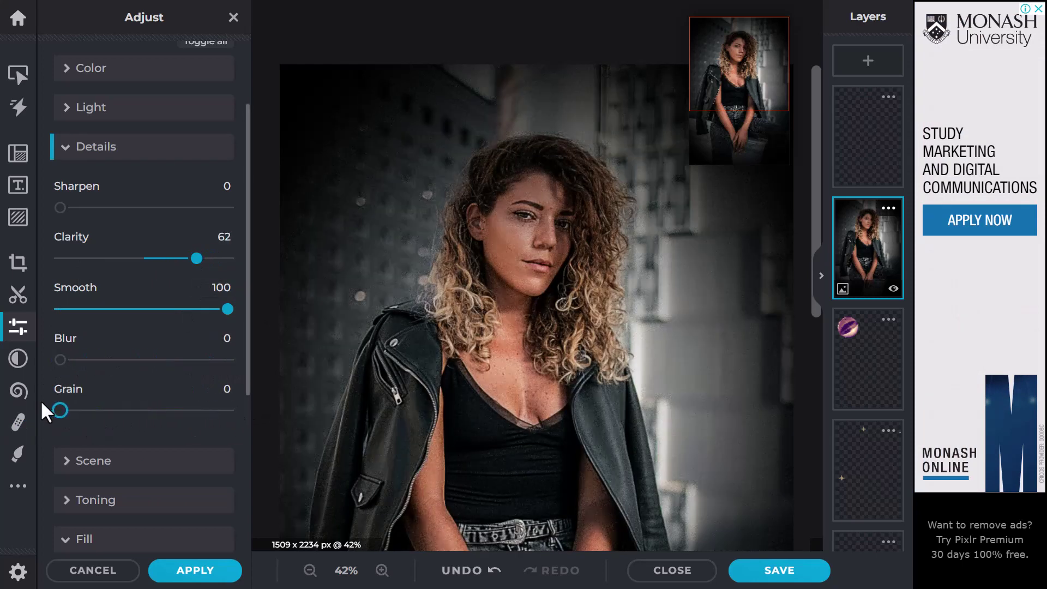
Step: Try light adjustments on the portrait photo: highlights 100, black -10, contrast 15, exposure 34 and brightness -49
click(81, 107)
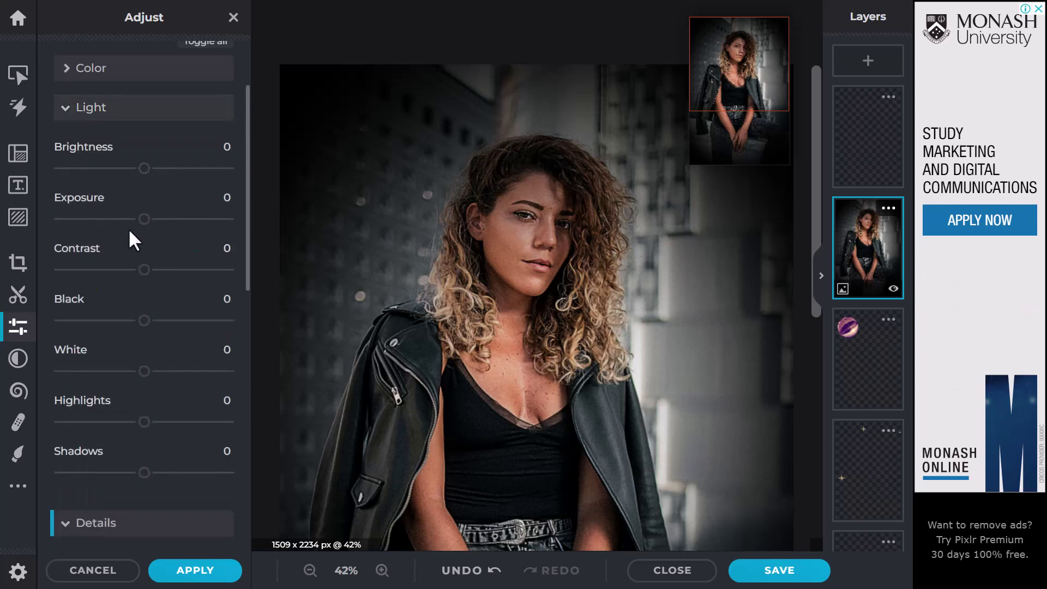
drag(145, 424, 238, 421)
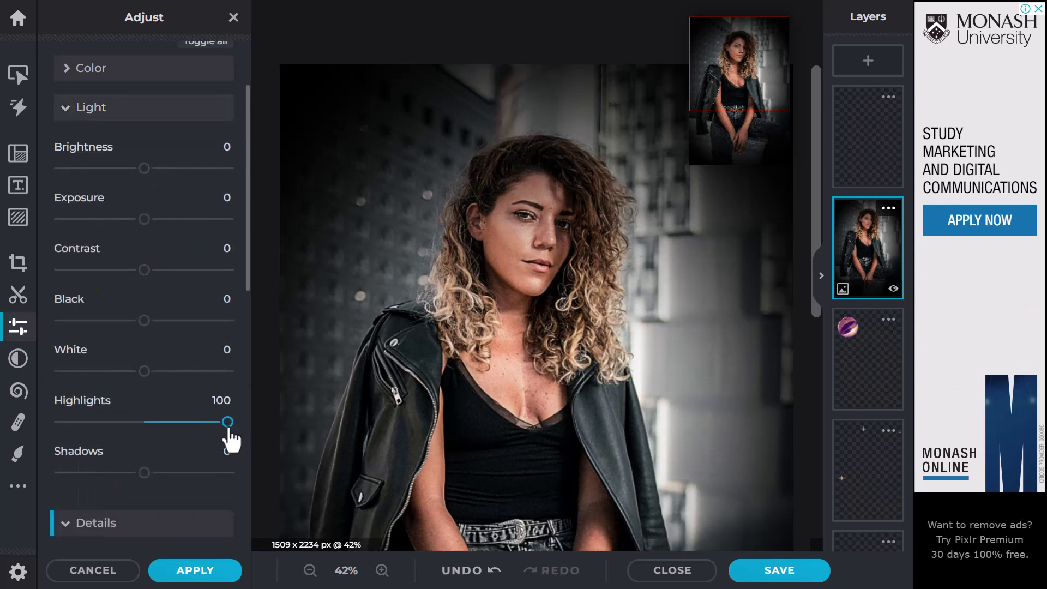
mouse_move(142, 322)
mouse_down()
mouse_move(214, 323)
mouse_move(103, 329)
mouse_move(135, 323)
mouse_up()
mouse_move(144, 269)
mouse_down()
mouse_move(244, 269)
mouse_move(157, 269)
mouse_up()
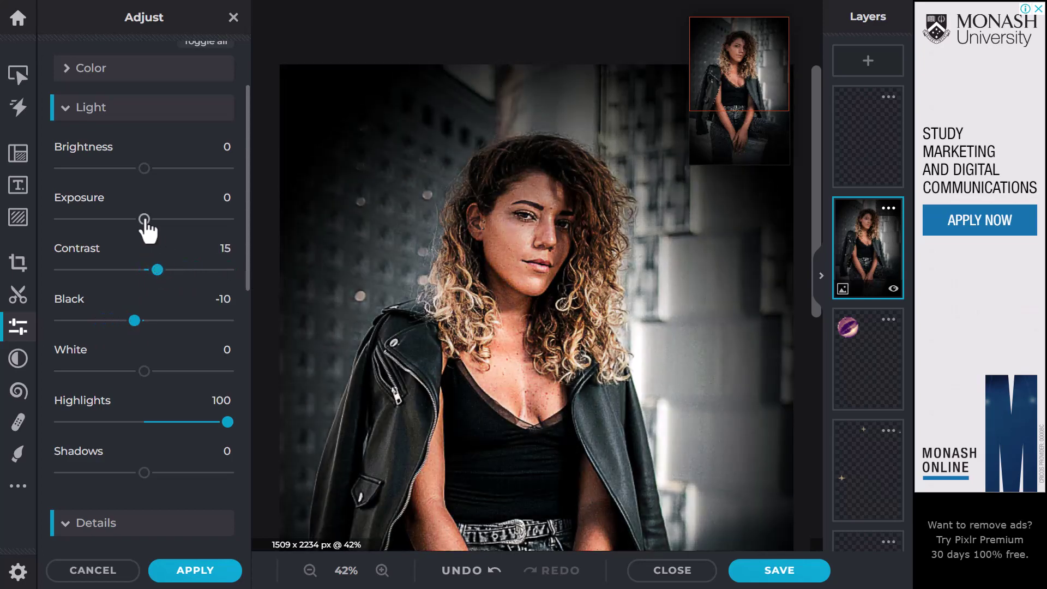
drag(144, 218, 172, 219)
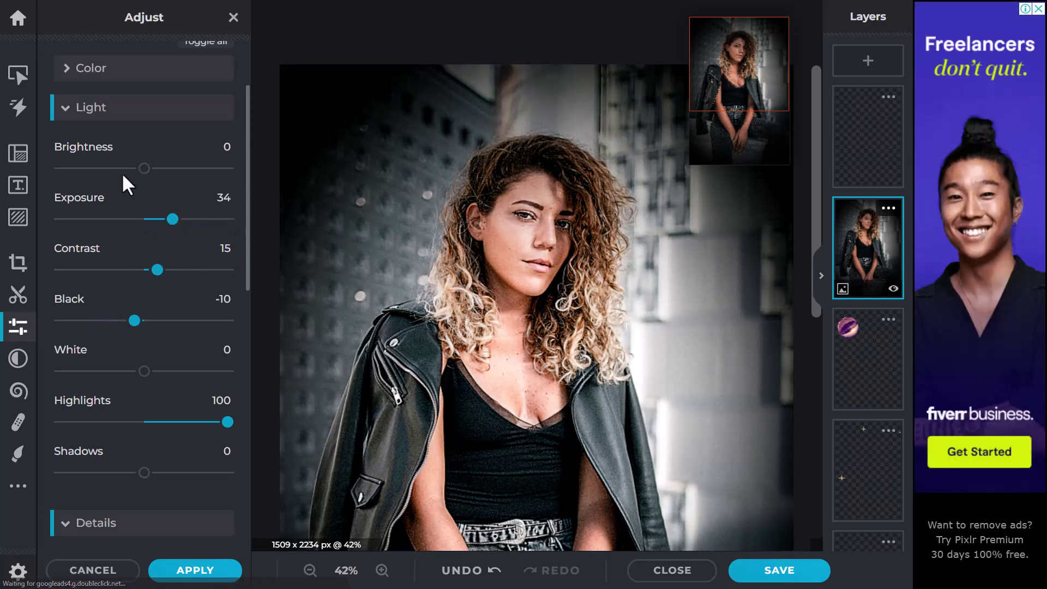
drag(144, 168, 150, 168)
Step: Try color adjustments of vibrance 100, saturation -44, temperature -40, tint -40 and hue -122, and discard all unapplied adjustments
scroll(136, 252, up, 3)
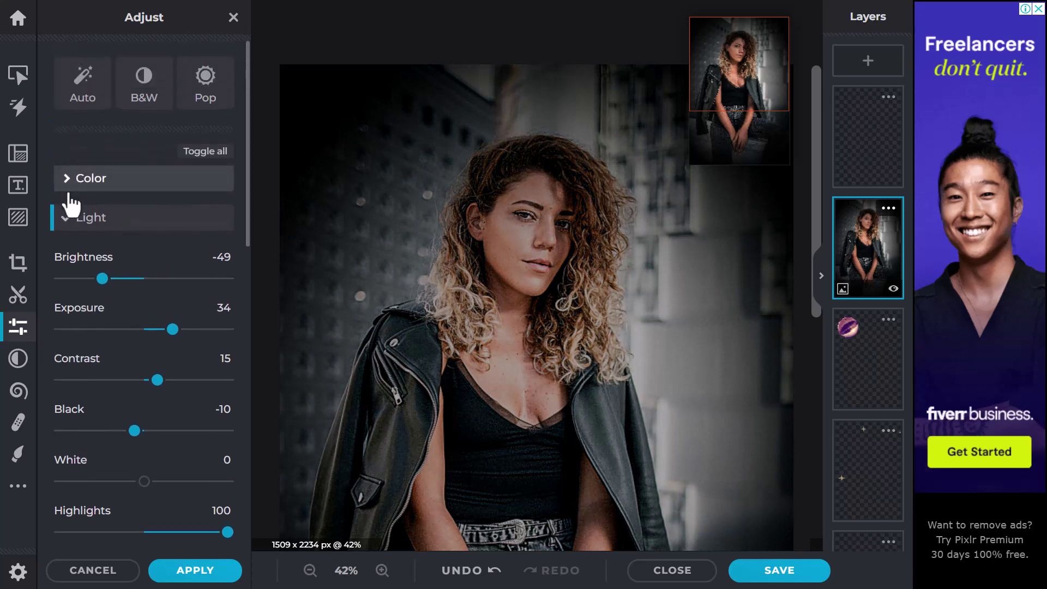
click(64, 182)
drag(154, 289, 247, 288)
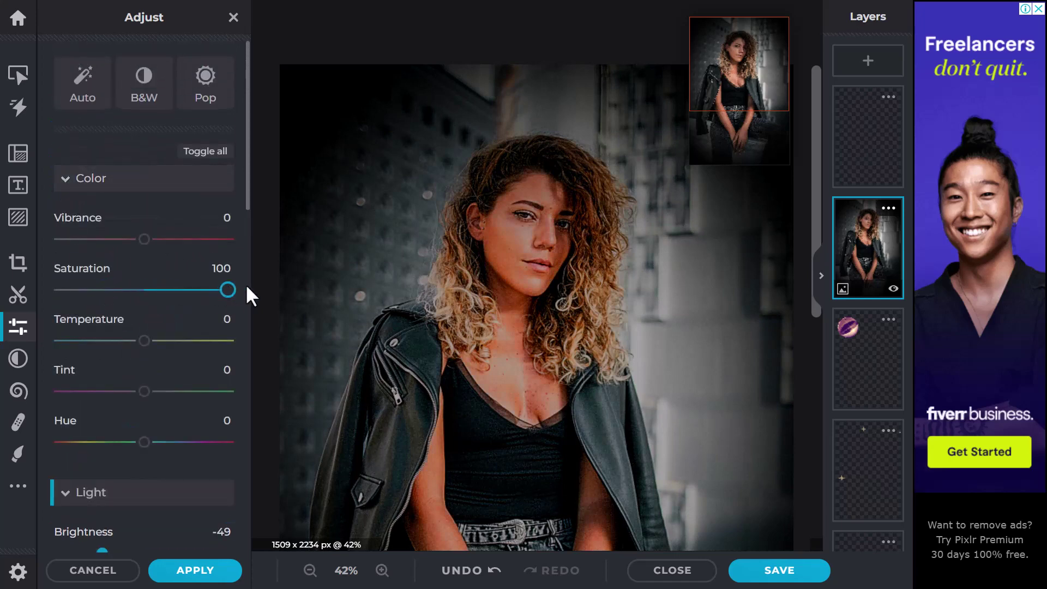
drag(124, 291, 100, 292)
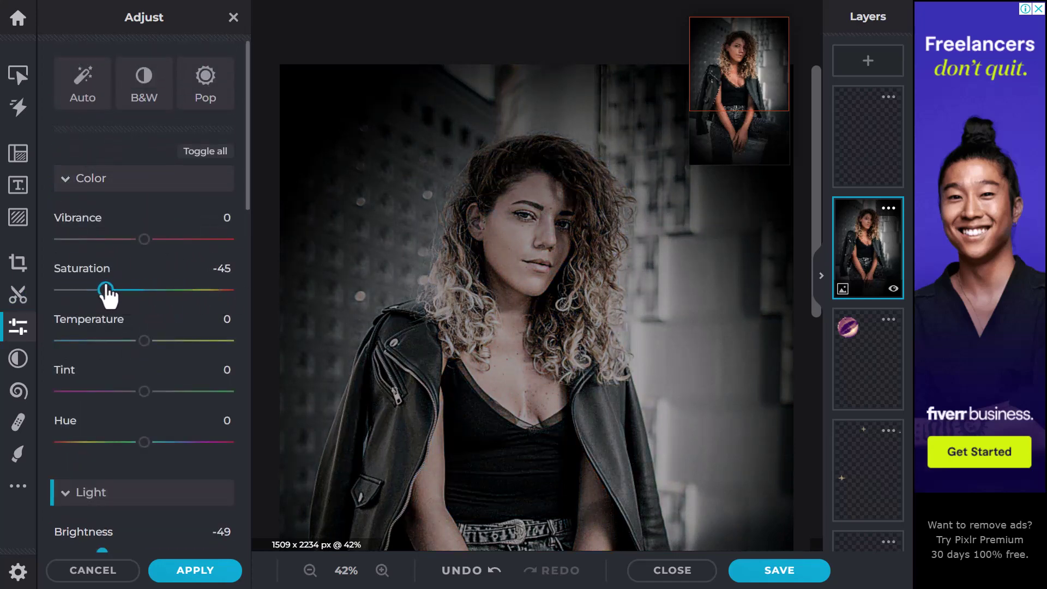
drag(144, 239, 228, 239)
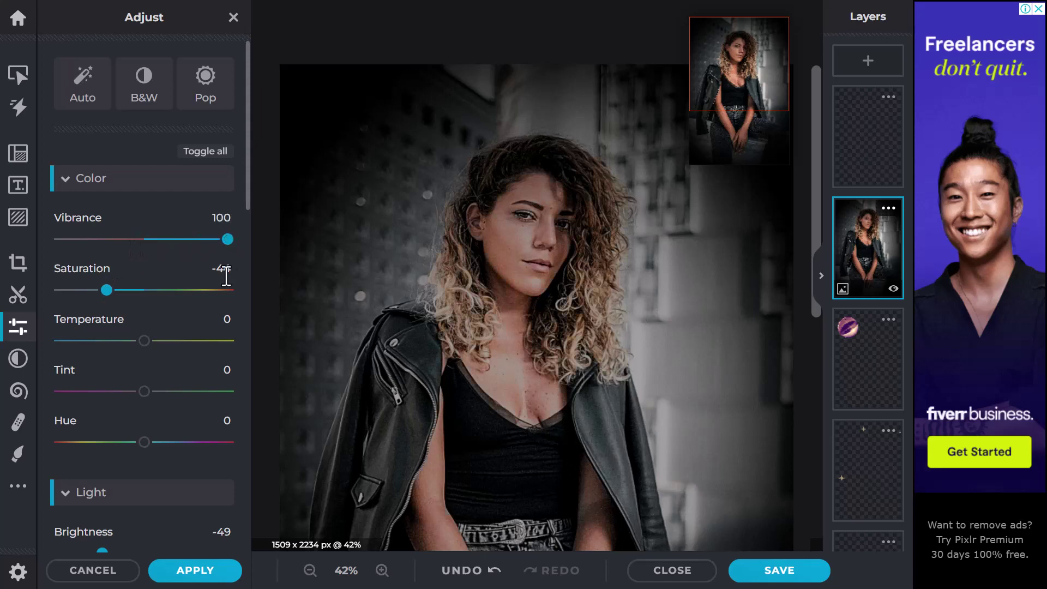
drag(144, 342, 195, 341)
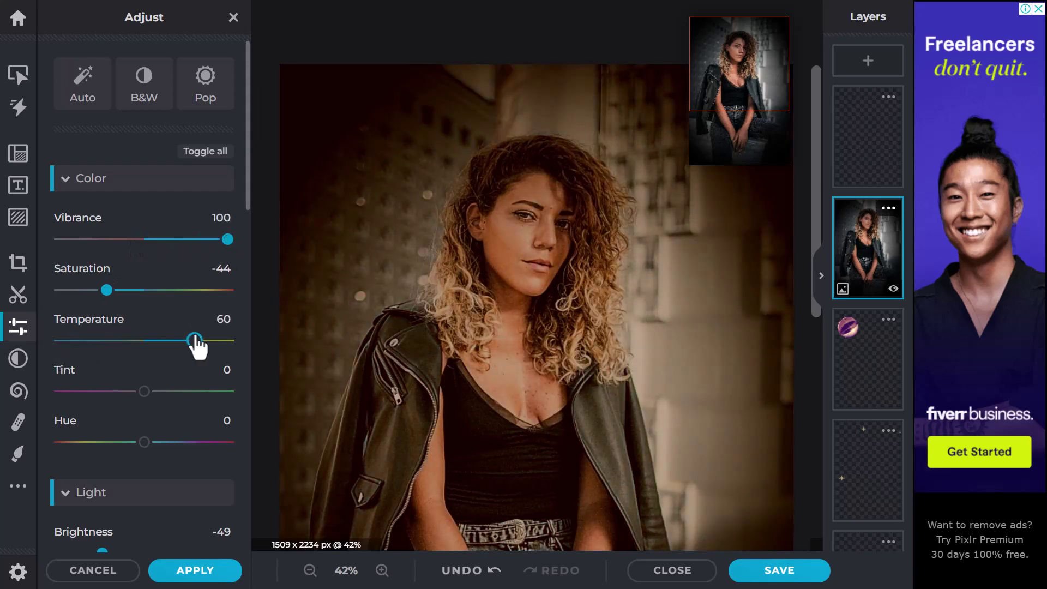
drag(144, 391, 109, 391)
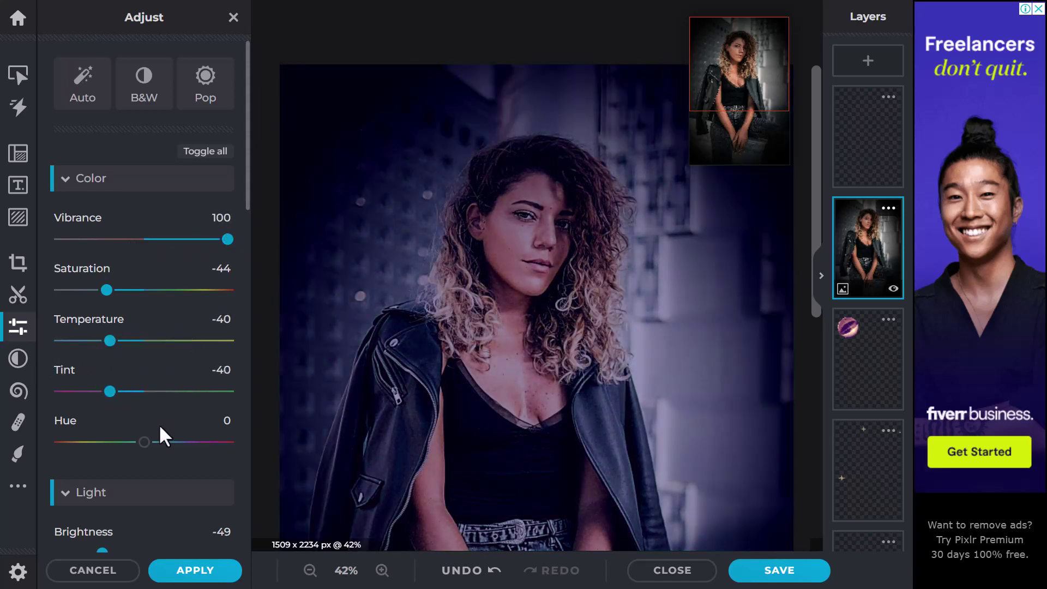
drag(157, 441, 87, 442)
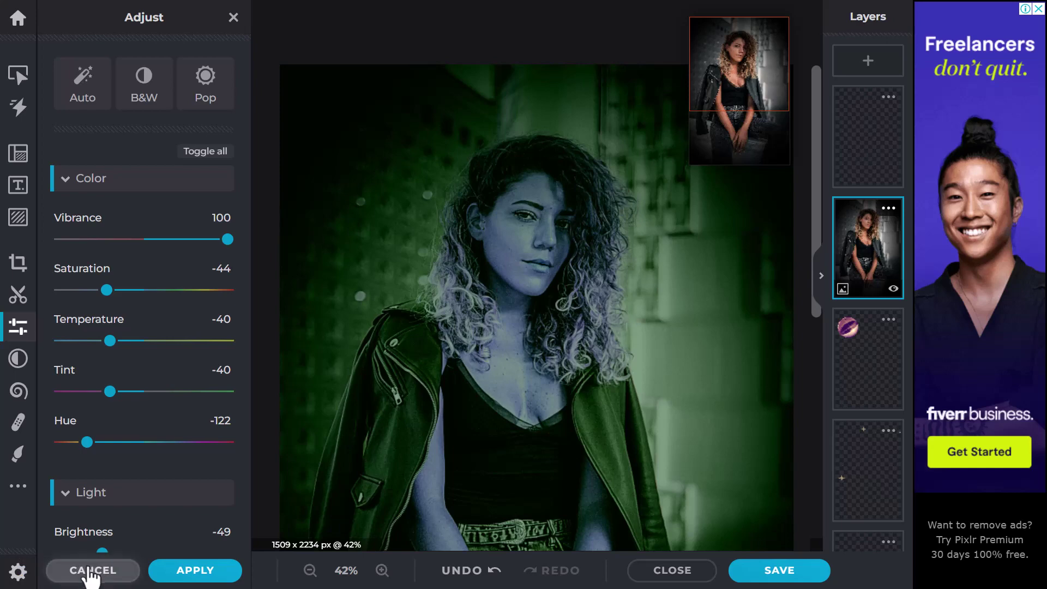
click(92, 570)
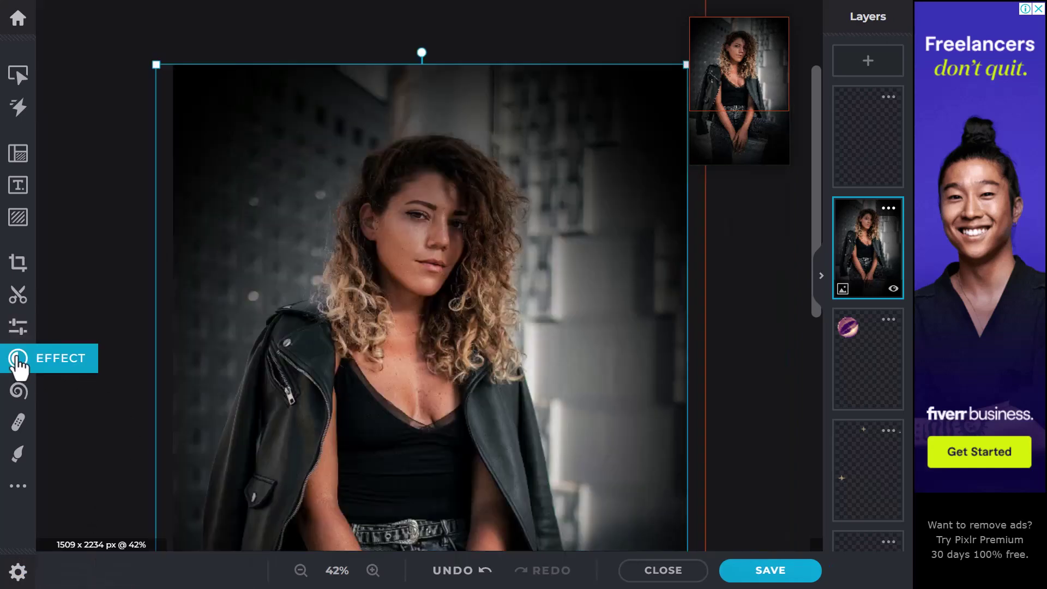
Step: Try the Artzy effects Glitch at 100 and Mozak at 94 on the portrait photo
click(18, 359)
scroll(116, 371, down, 3)
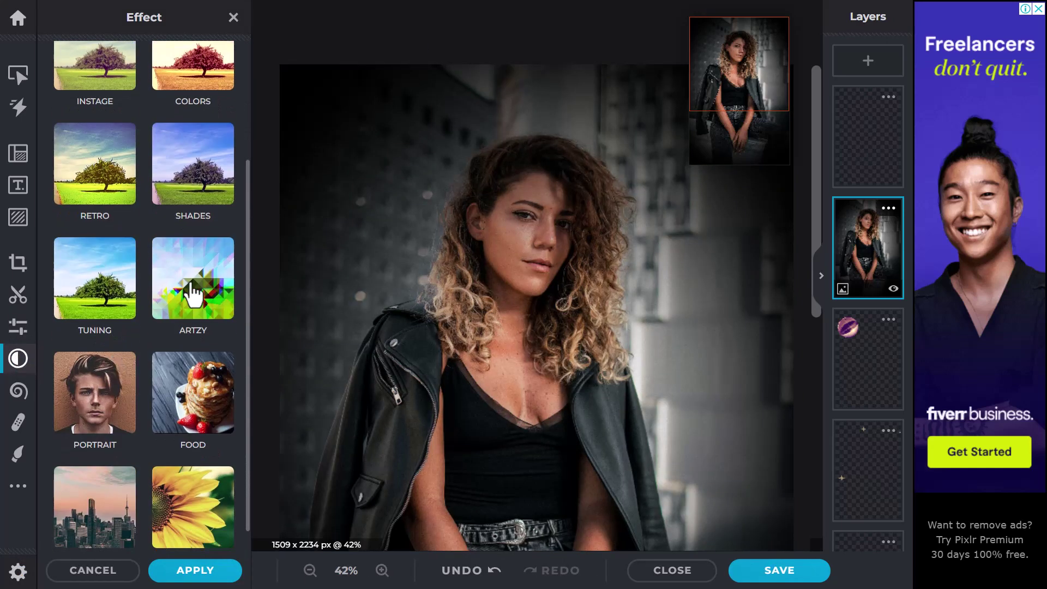
click(192, 294)
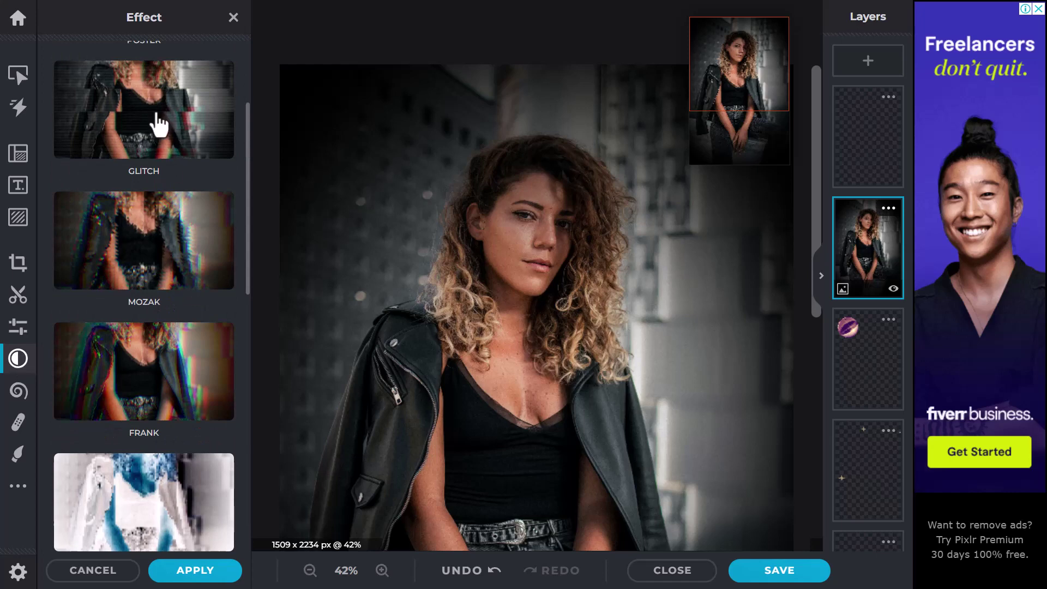
click(162, 115)
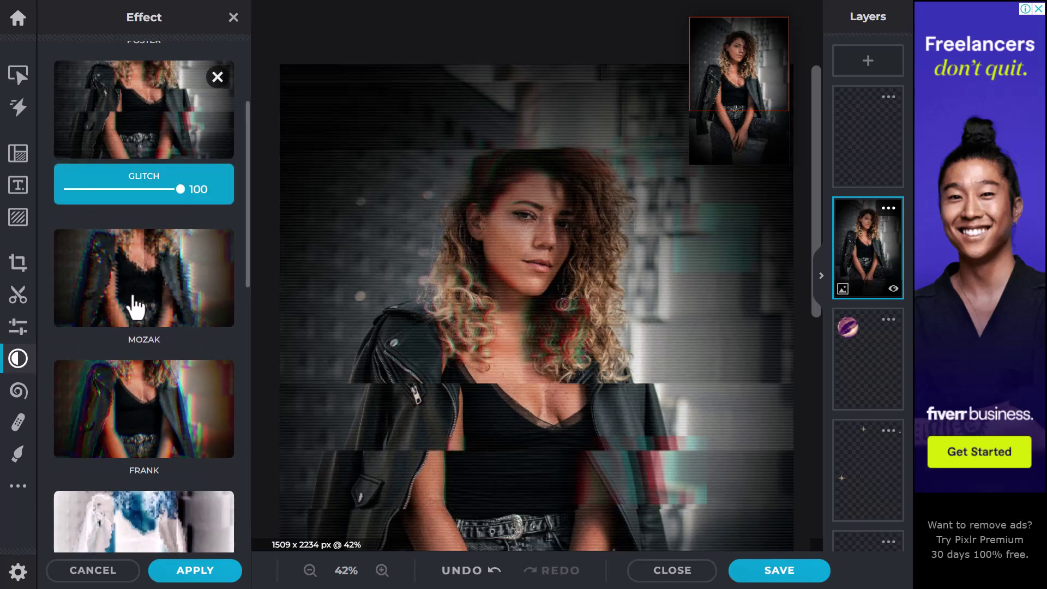
click(133, 304)
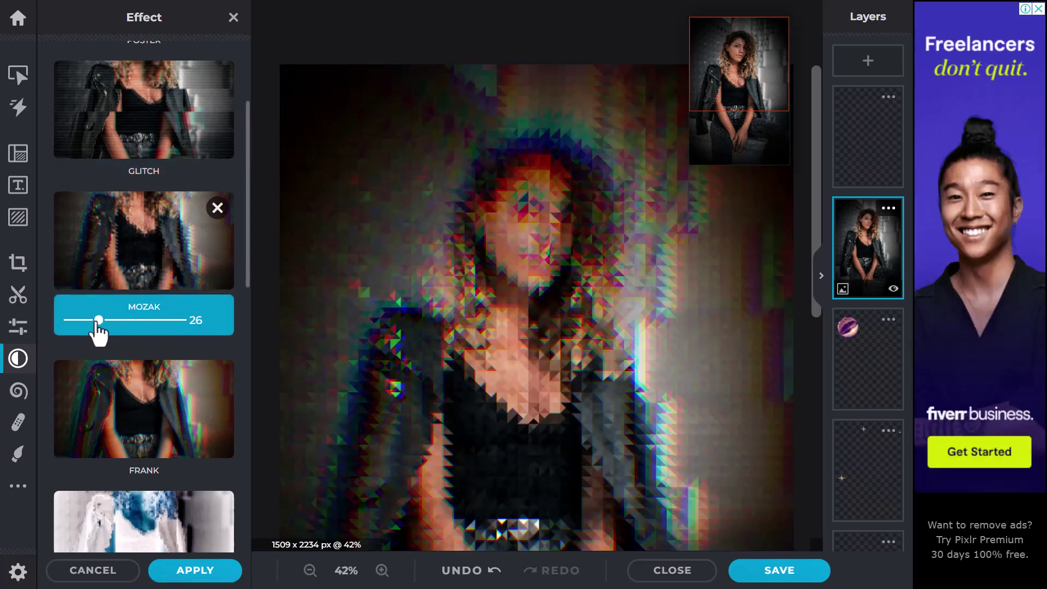
drag(99, 327, 174, 321)
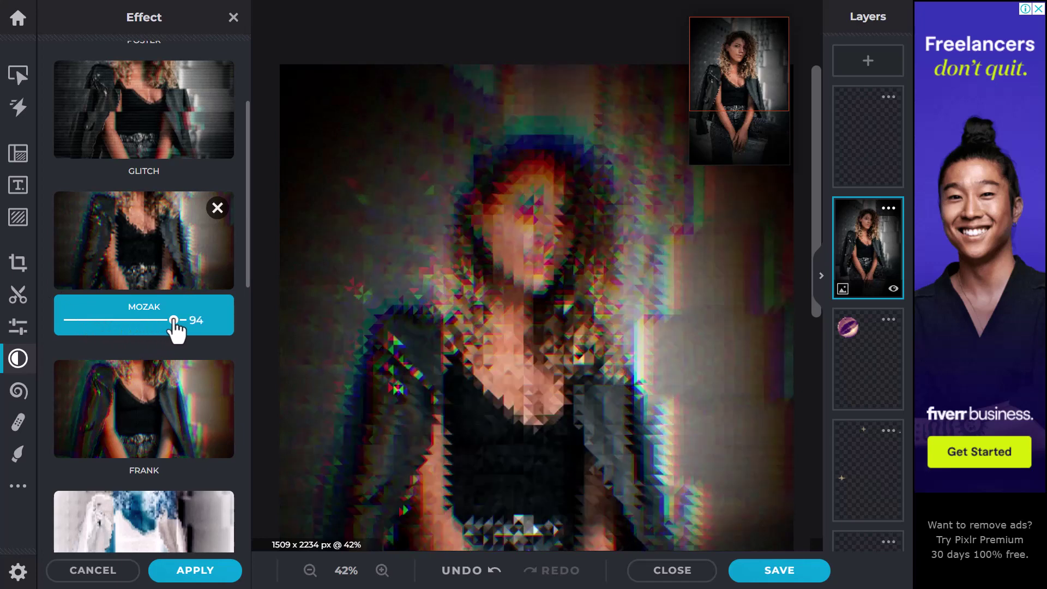
Step: Try the Glitch effect on the portrait photo again at different strengths, including 88
click(163, 141)
drag(180, 189, 83, 191)
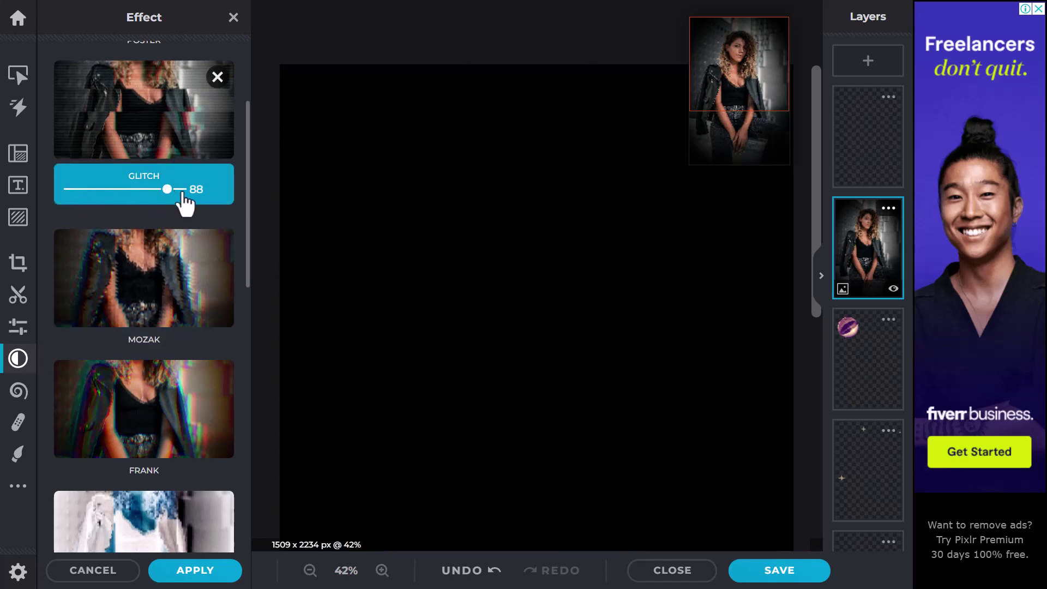
drag(182, 196, 559, 188)
drag(181, 189, 182, 188)
Step: Try the Frank effect at 43 and the Pinvet effect at 38 and a higher strength on the portrait photo
click(164, 430)
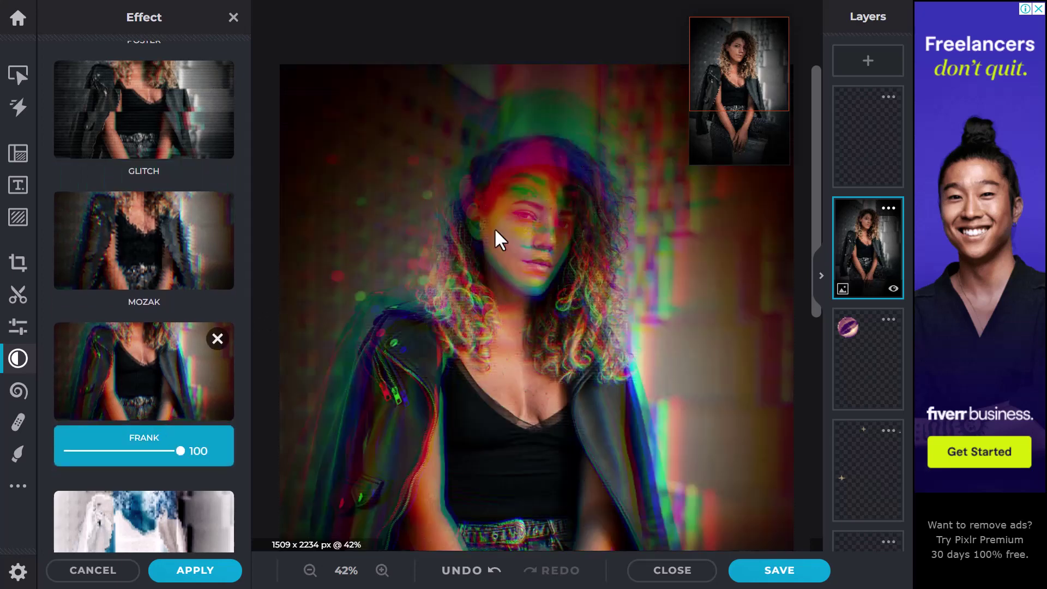
drag(180, 451, 117, 453)
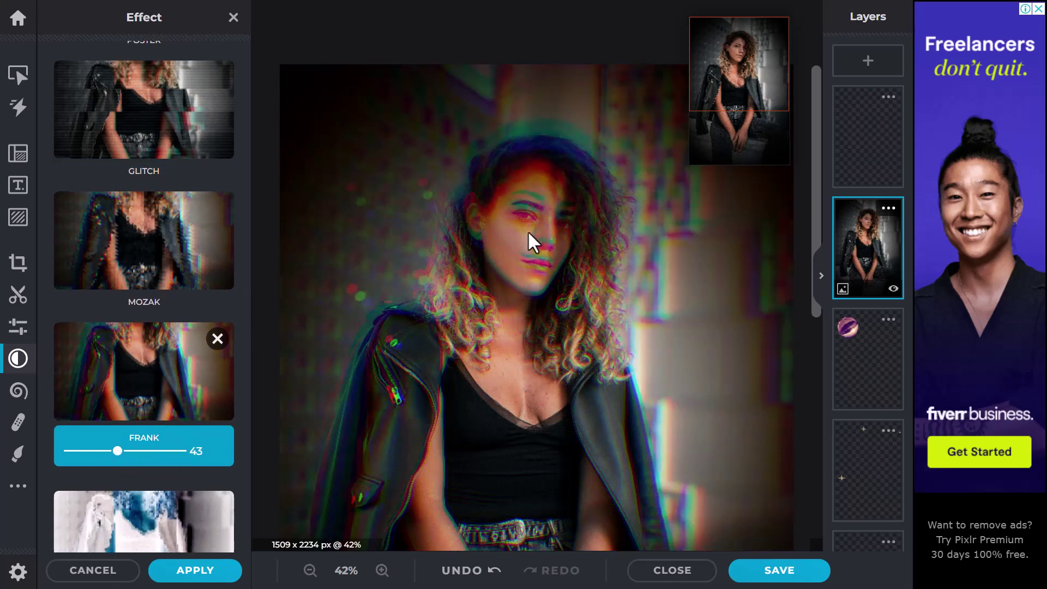
scroll(198, 409, down, 4)
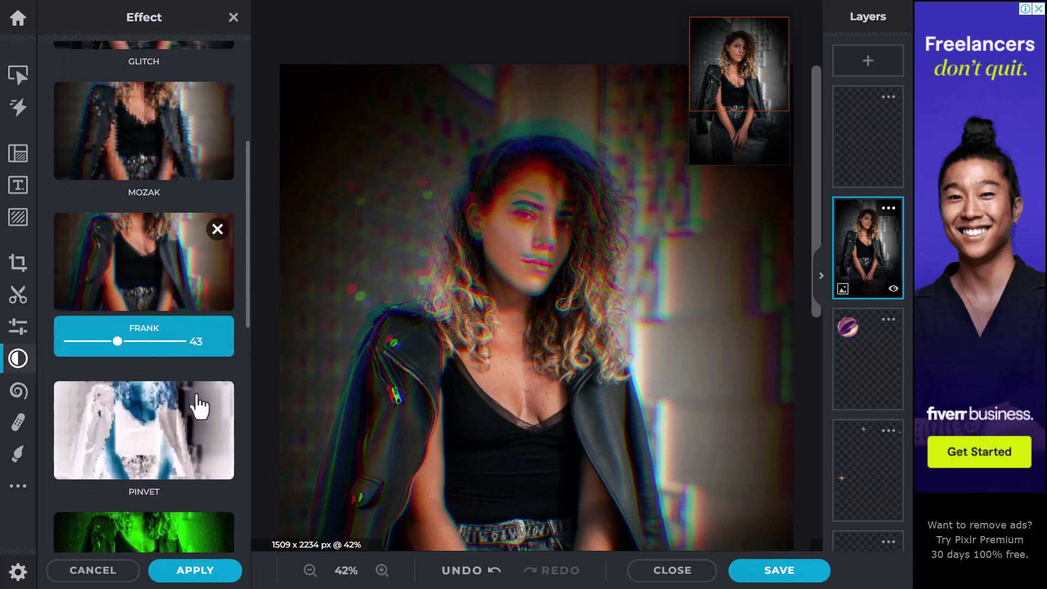
click(168, 352)
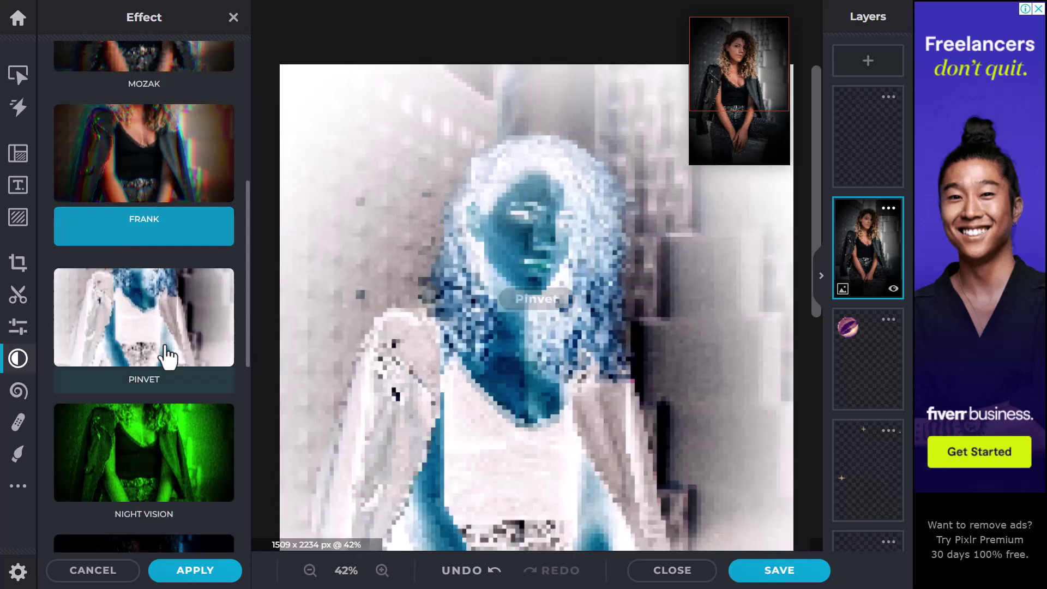
click(127, 364)
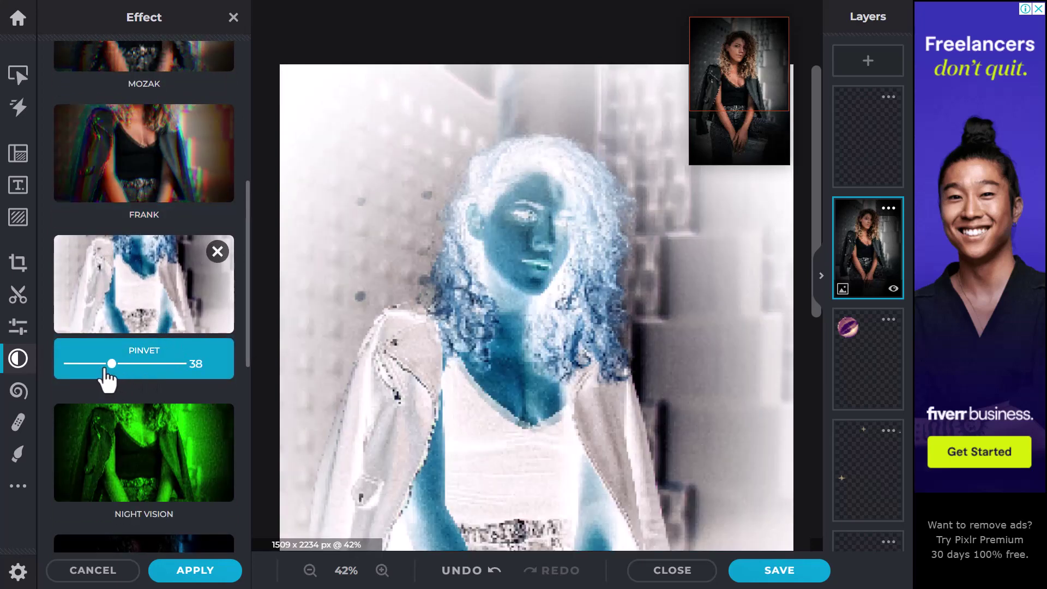
drag(104, 371, 207, 368)
Step: Try the Night Vision, Darkstreet and Atonic effects on the portrait photo, each at 100
click(177, 458)
scroll(193, 468, down, 3)
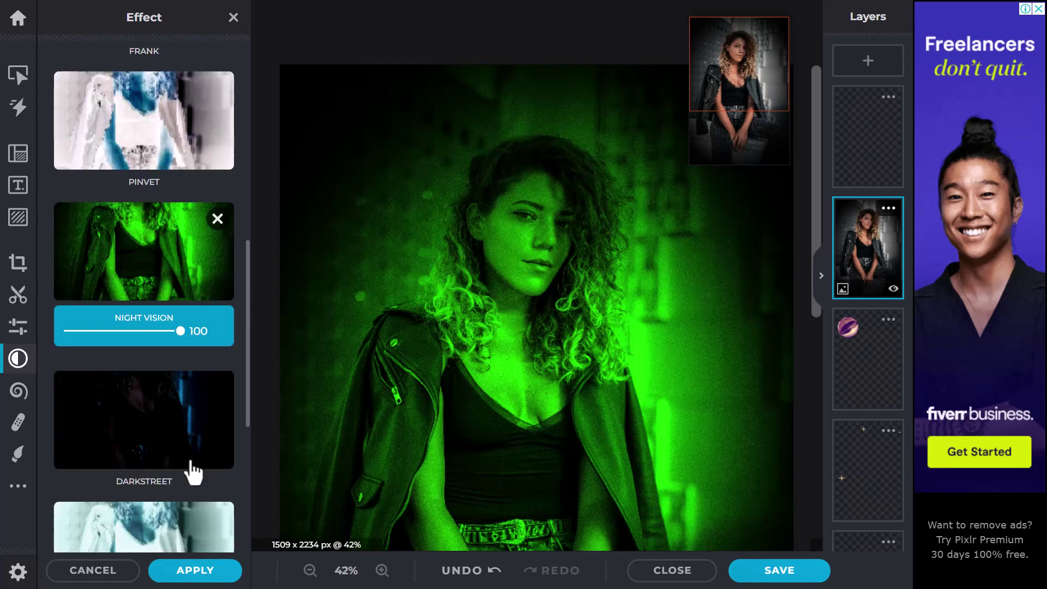
click(171, 431)
scroll(185, 409, down, 6)
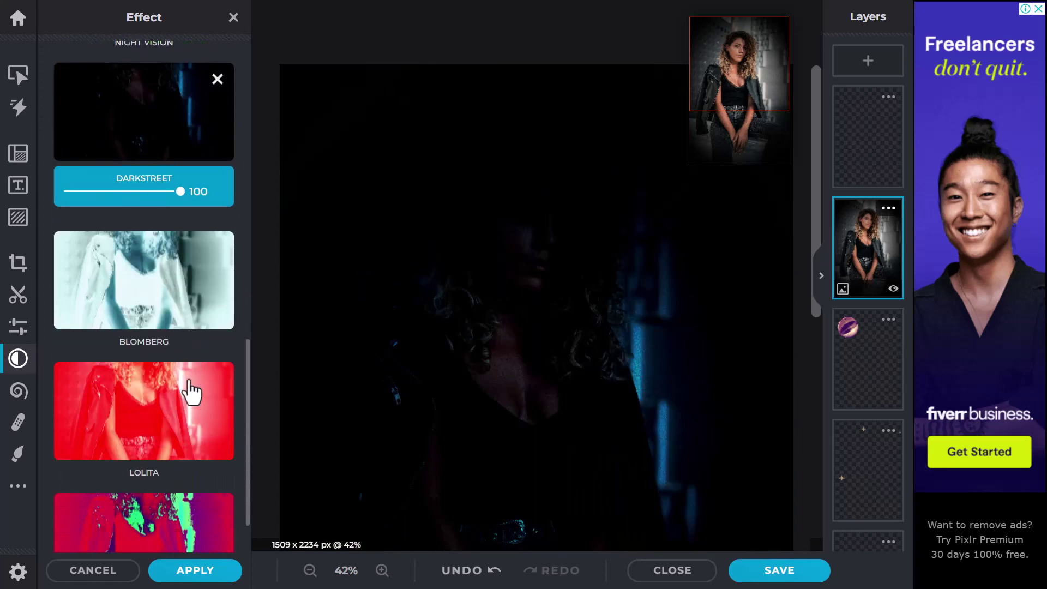
click(175, 467)
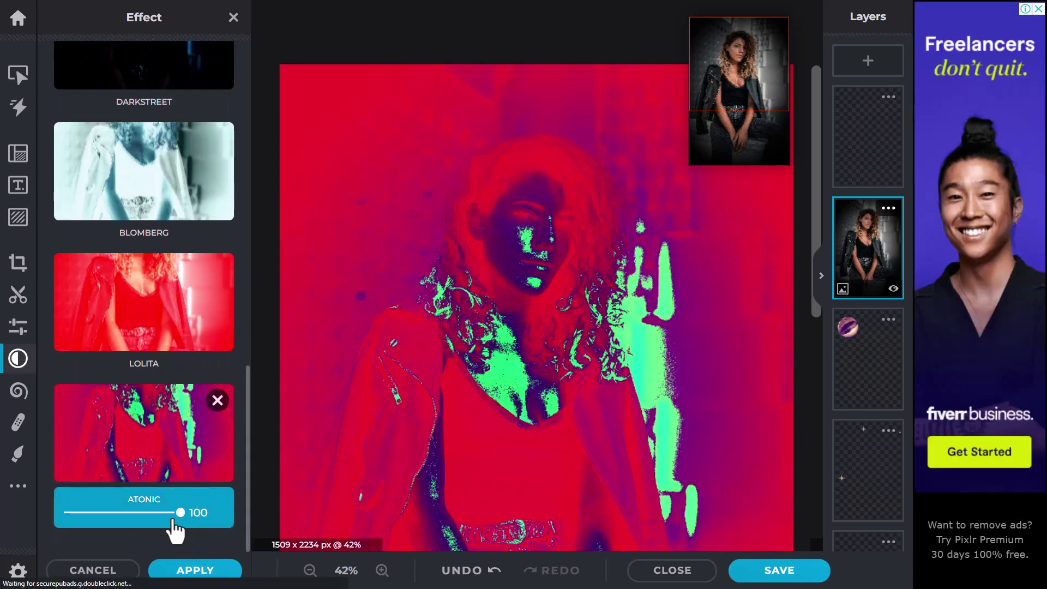
Step: Try the Glitch effect once more at 100 and discard the unapplied effect
scroll(187, 420, up, 12)
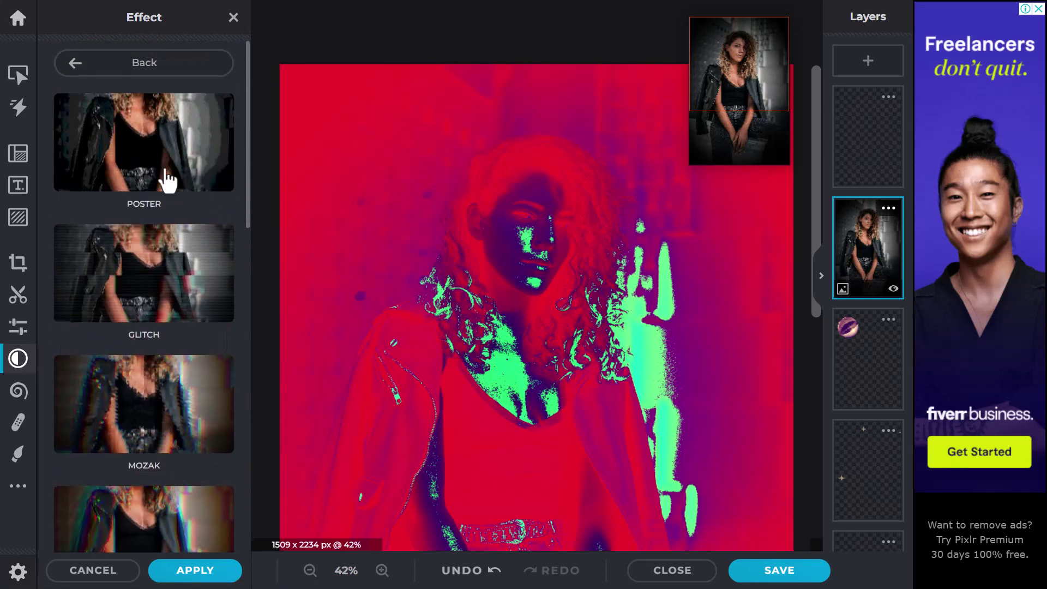
click(187, 252)
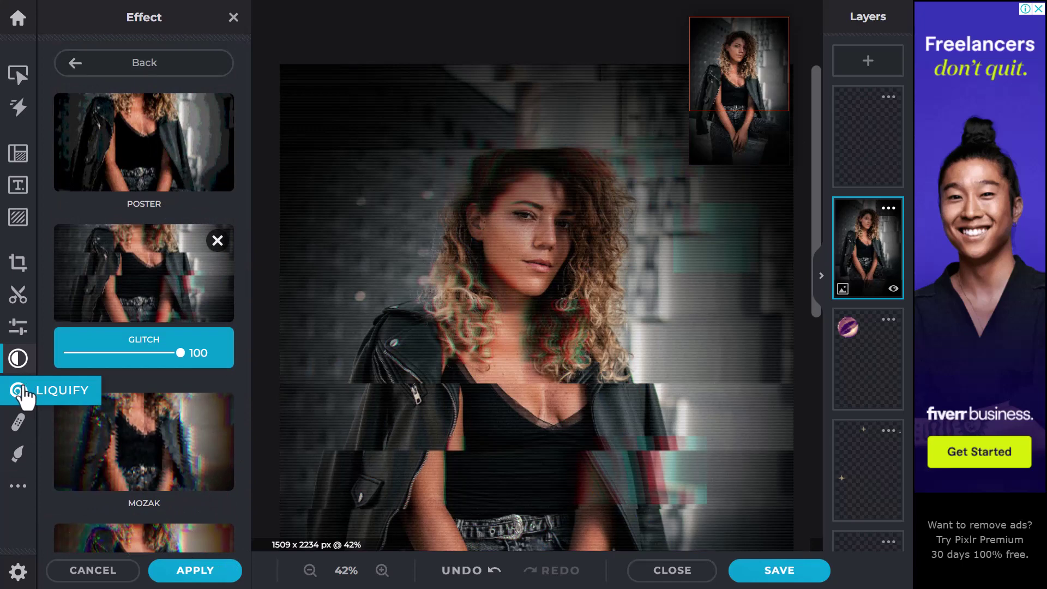
click(111, 571)
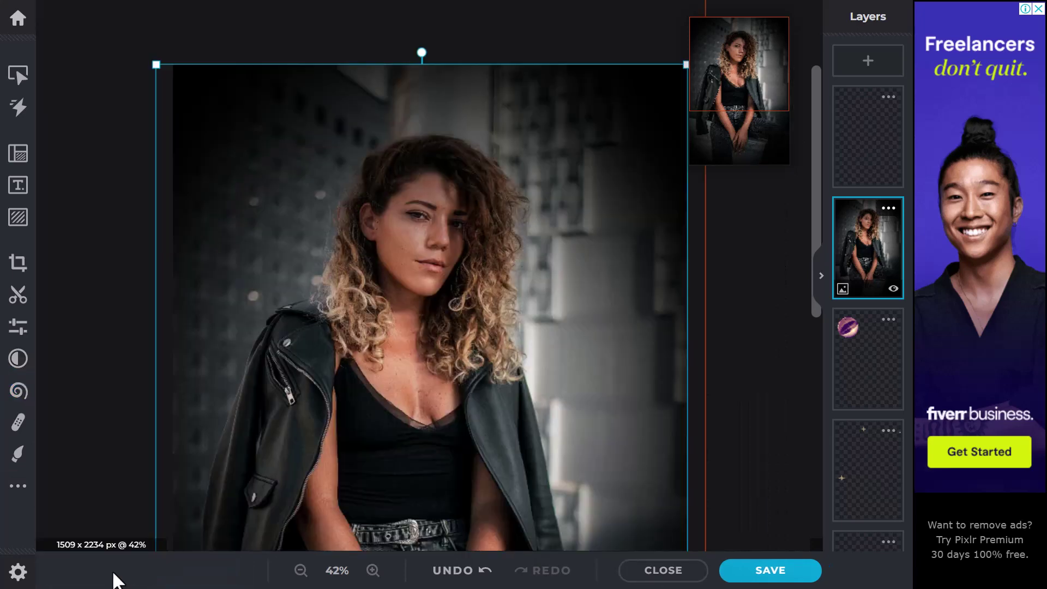
Step: Try the Liquify Push tool at 304 px on the portrait woman's face and undo the distortion
click(16, 391)
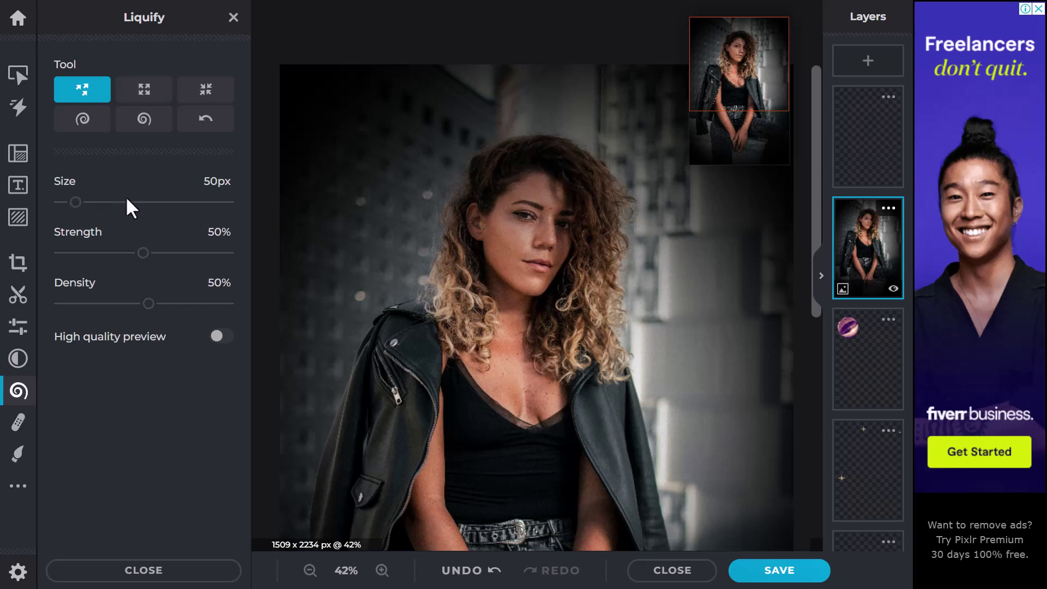
click(146, 201)
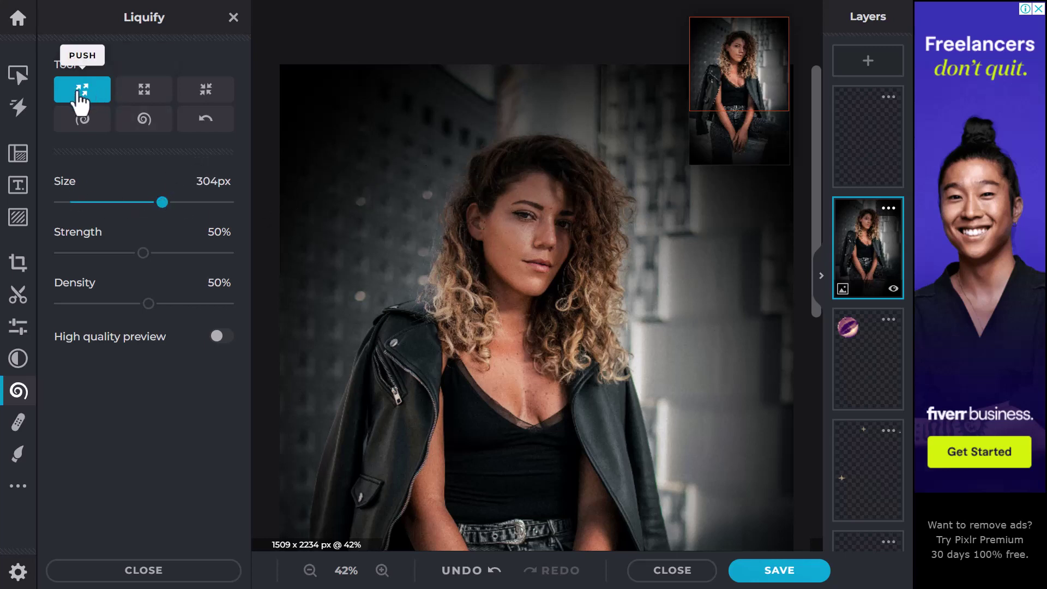
drag(525, 198, 553, 228)
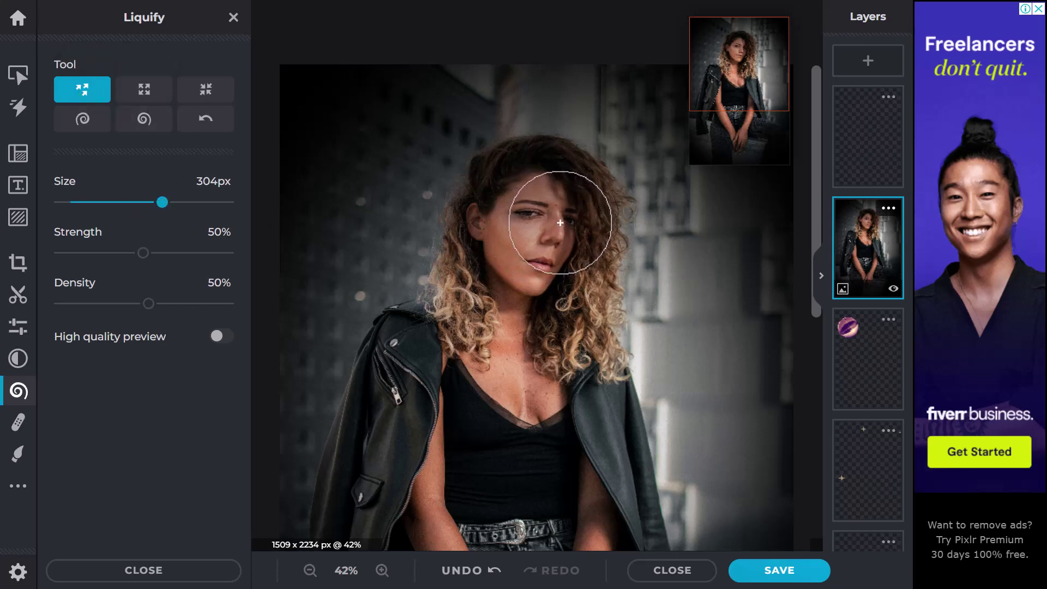
key(ctrl+z)
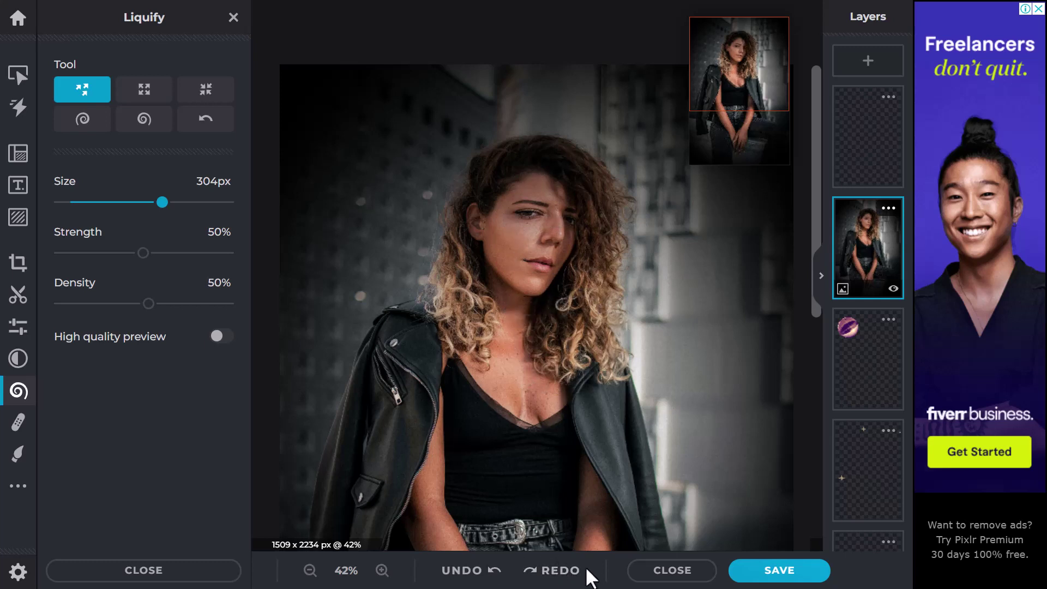
click(465, 573)
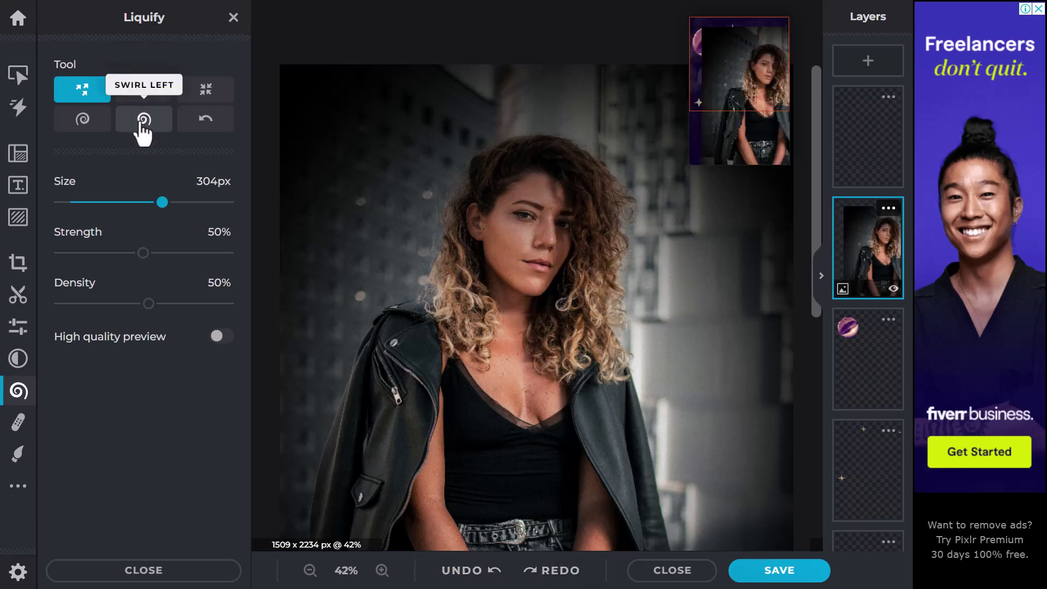
Step: Try the Liquify Swirl Left tool on the woman's face and brush over the distortion with the Restore tool
click(144, 119)
click(537, 234)
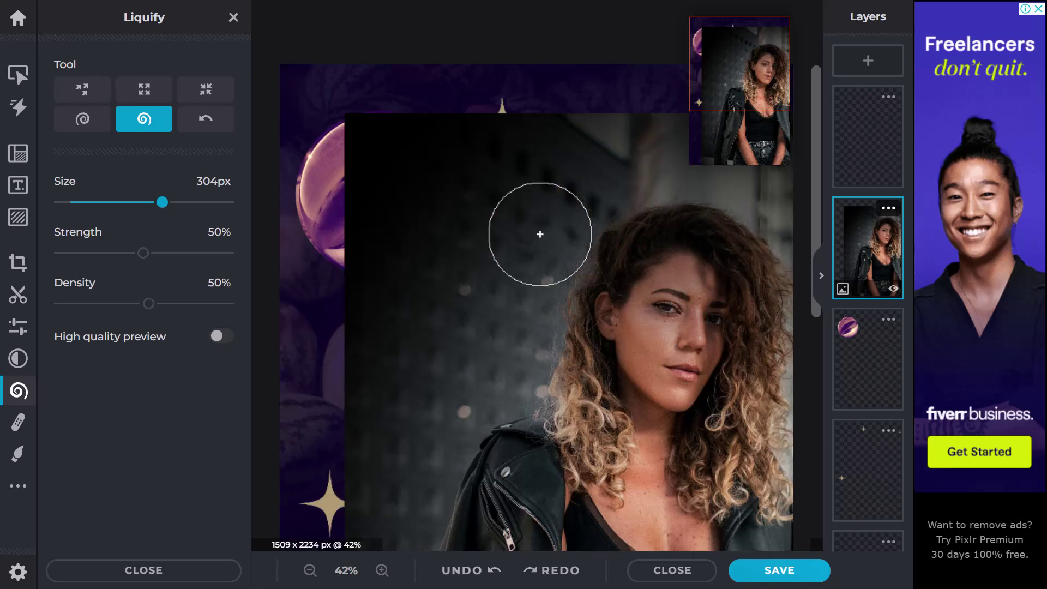
drag(692, 347, 691, 347)
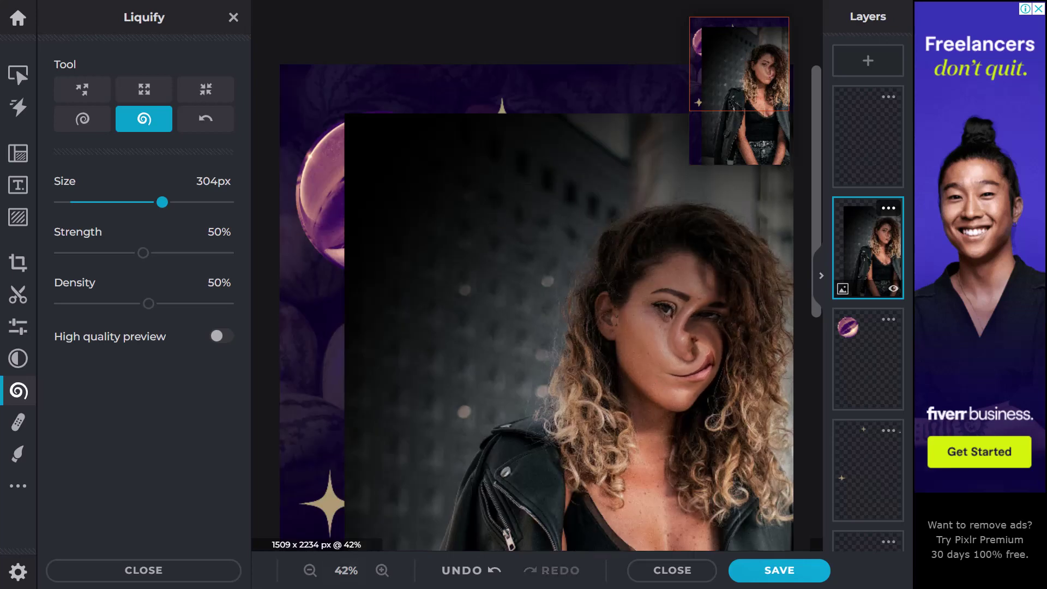
click(190, 122)
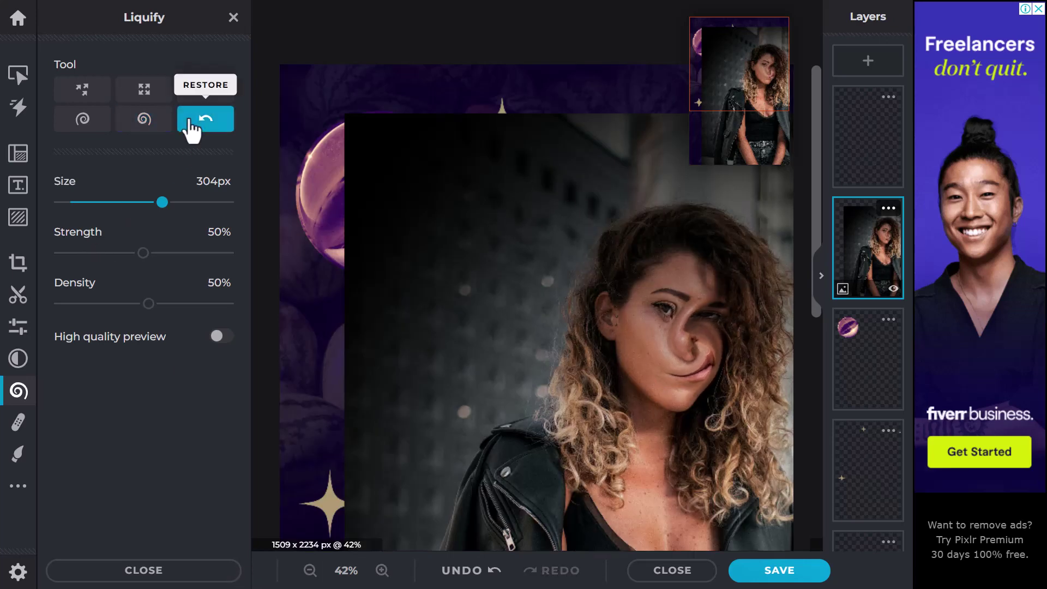
mouse_move(681, 327)
mouse_down()
mouse_move(692, 334)
mouse_move(671, 331)
mouse_move(684, 380)
mouse_move(670, 304)
mouse_move(682, 327)
mouse_move(713, 319)
mouse_move(681, 330)
mouse_move(635, 444)
mouse_up()
Step: Try the shrinking and enlarging Liquify tools on the woman's face
click(205, 90)
click(144, 89)
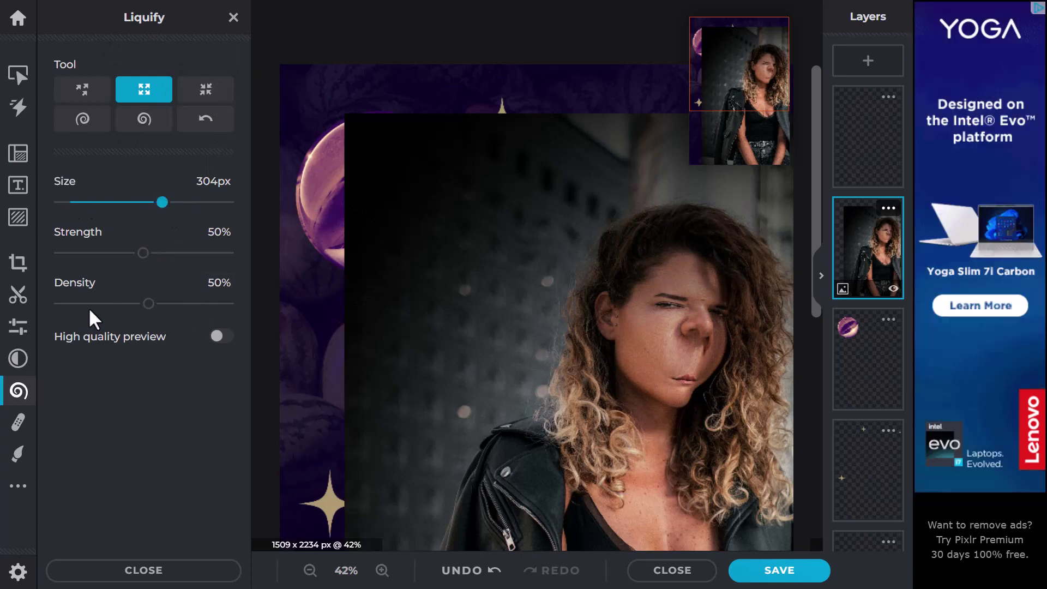
drag(697, 322, 698, 326)
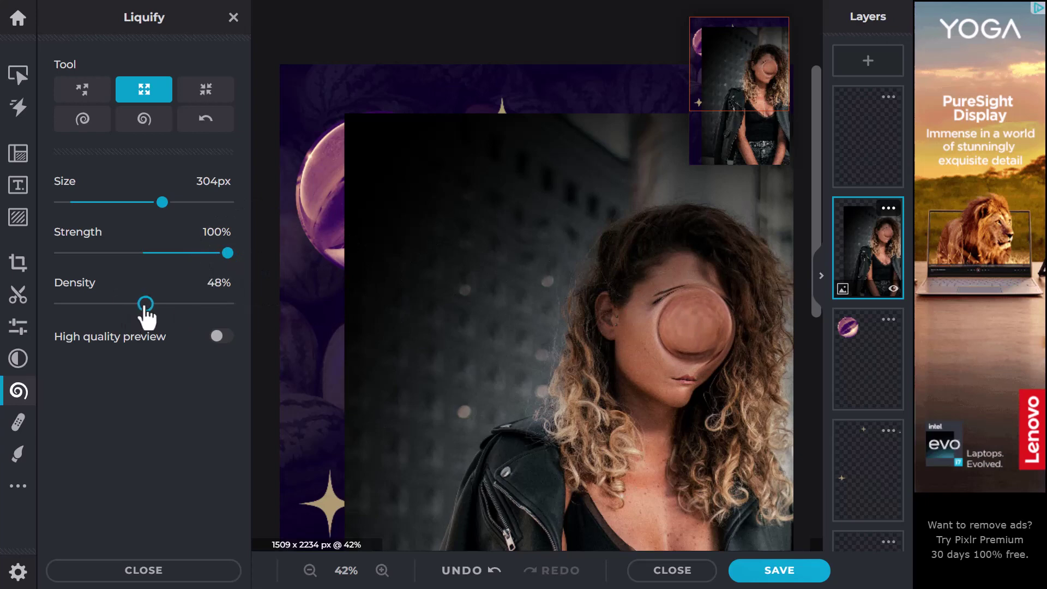
Step: Try the enlarging Liquify tool at 100% strength and 77% density on the shoulder hair and background, and undo the liquify edits
mouse_move(145, 304)
mouse_down()
mouse_move(180, 317)
mouse_move(196, 304)
mouse_up()
drag(540, 450, 581, 452)
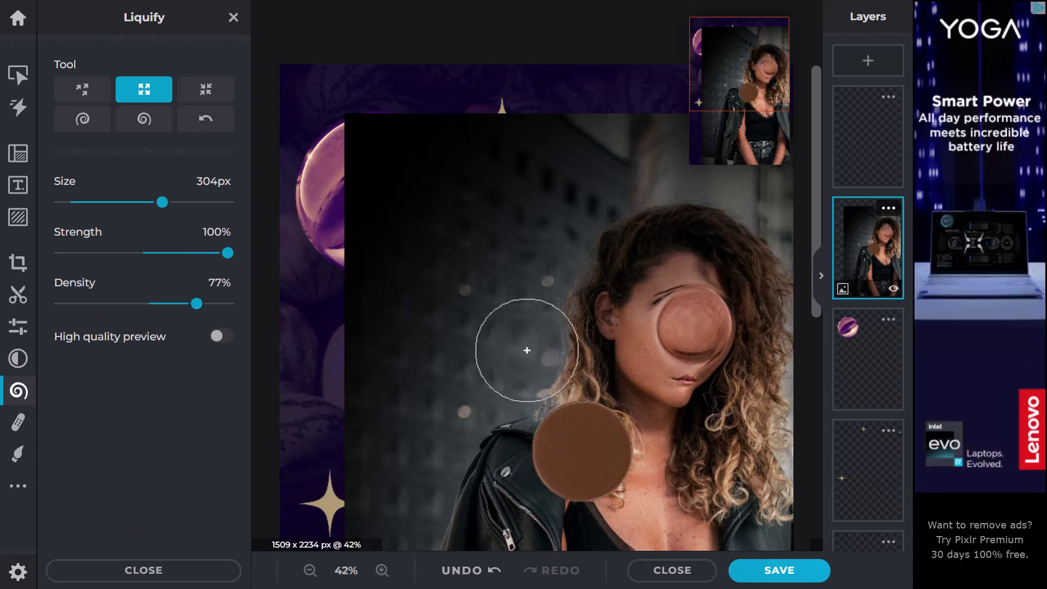
drag(527, 350, 527, 350)
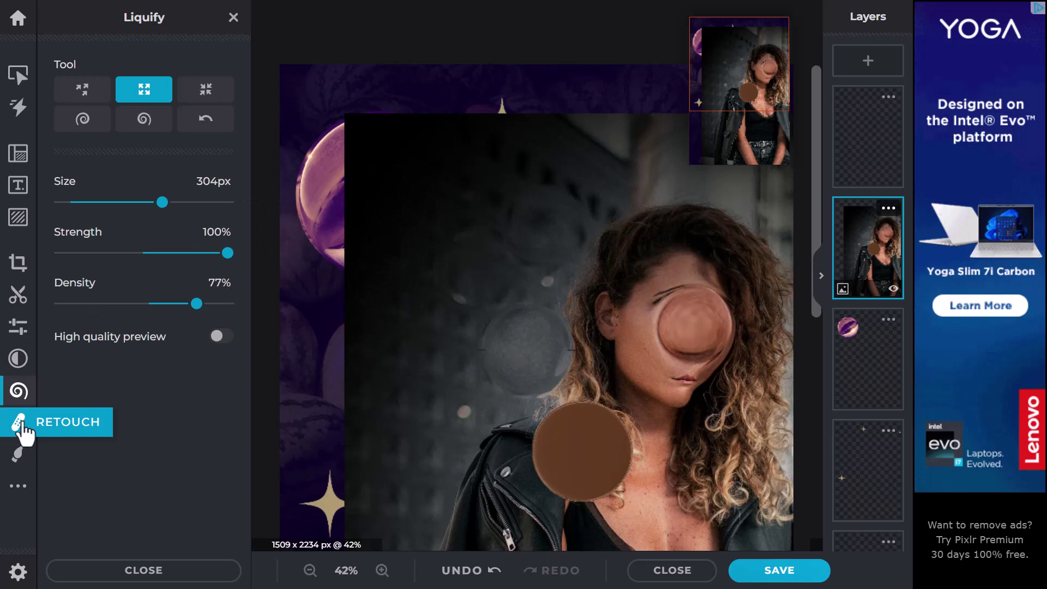
click(116, 570)
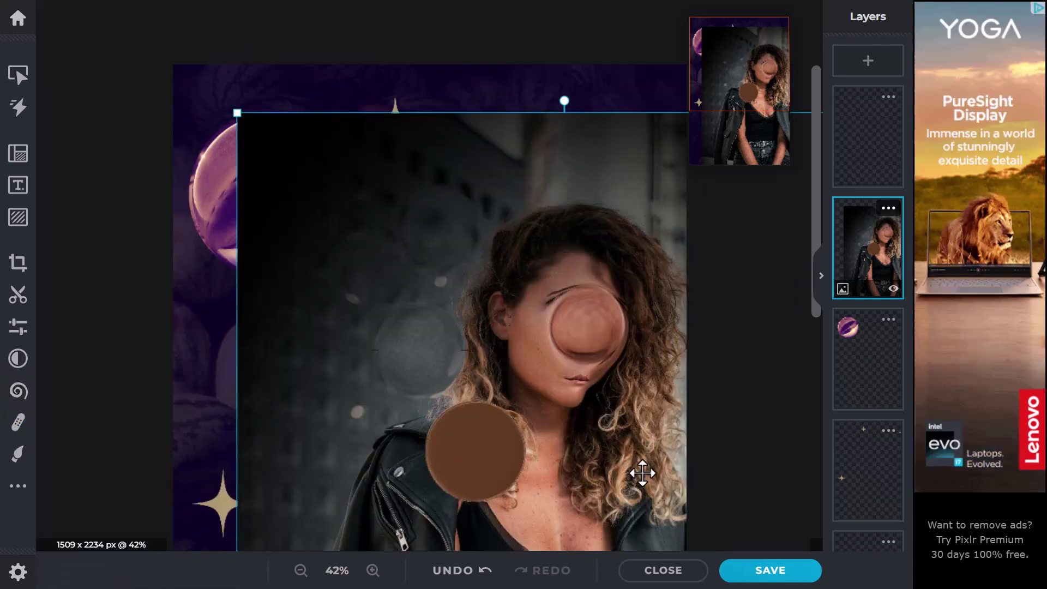
click(480, 573)
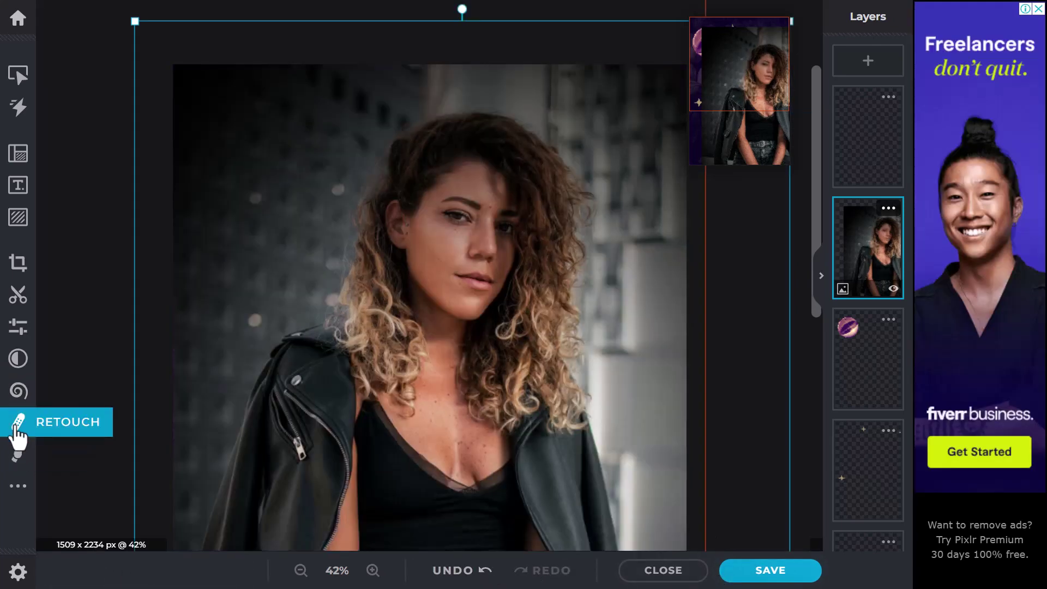
Step: Remove the zipper pull from the leather jacket with 50 px Spot retouching
click(18, 421)
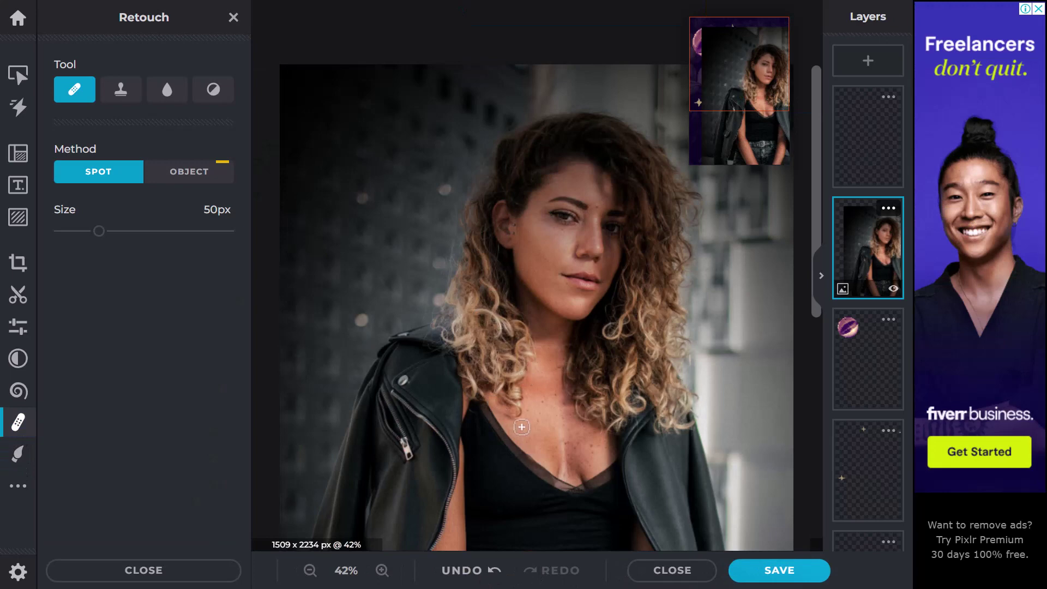
scroll(400, 459, up, 2)
click(423, 435)
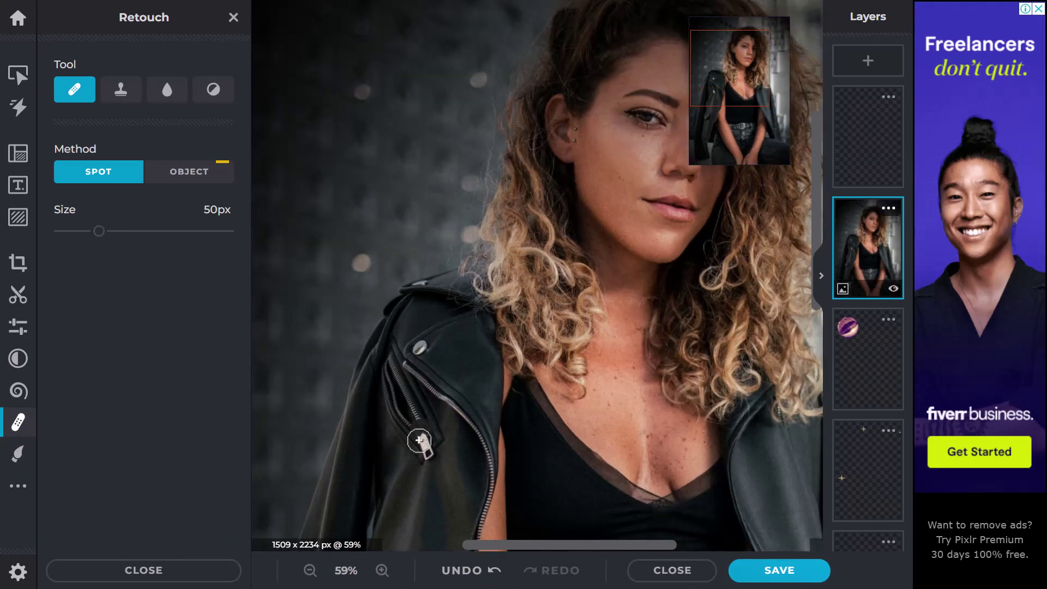
click(423, 442)
click(429, 454)
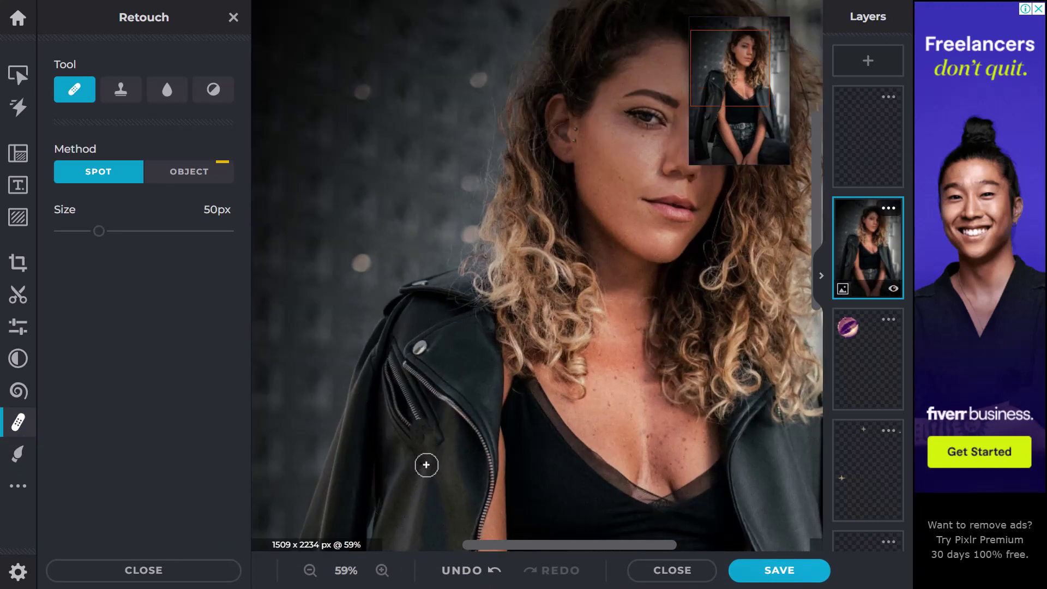
click(424, 437)
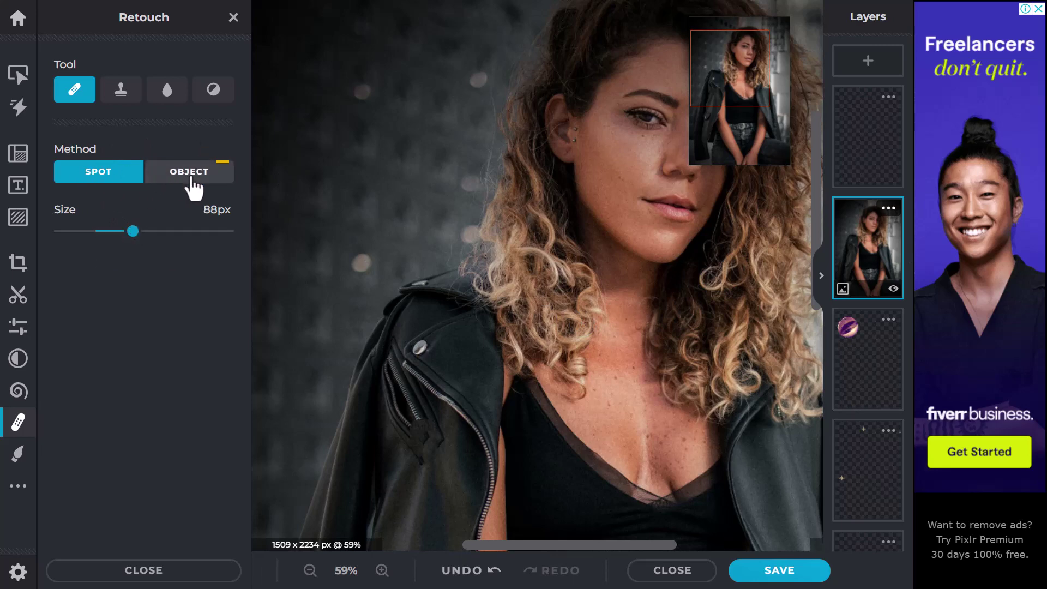
Step: Check the Object retouch method, and remove the jacket's lapel button and shoulder detail with the Spot method at 88 px
click(190, 175)
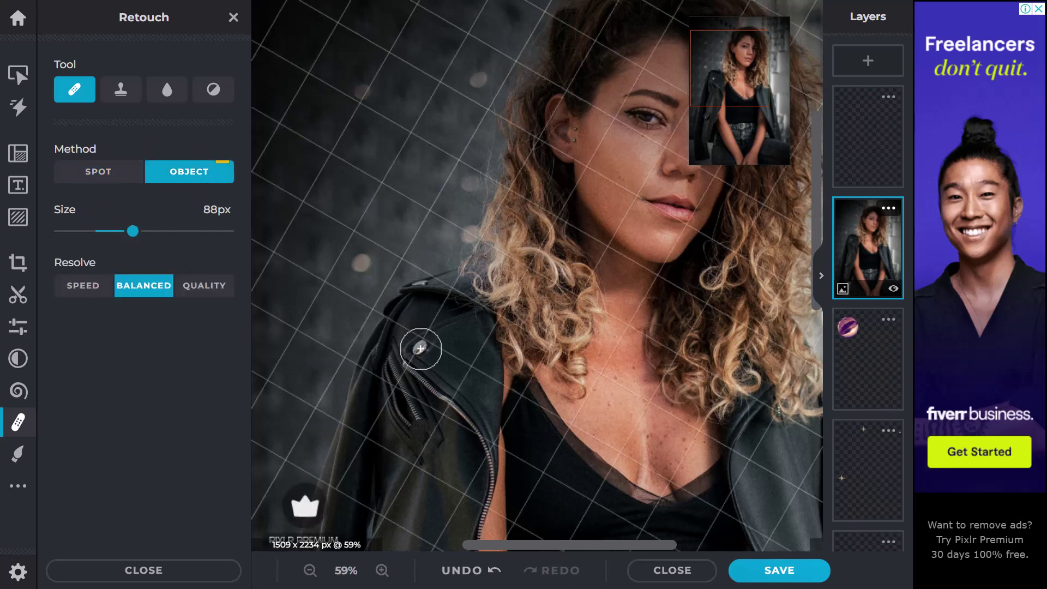
click(105, 172)
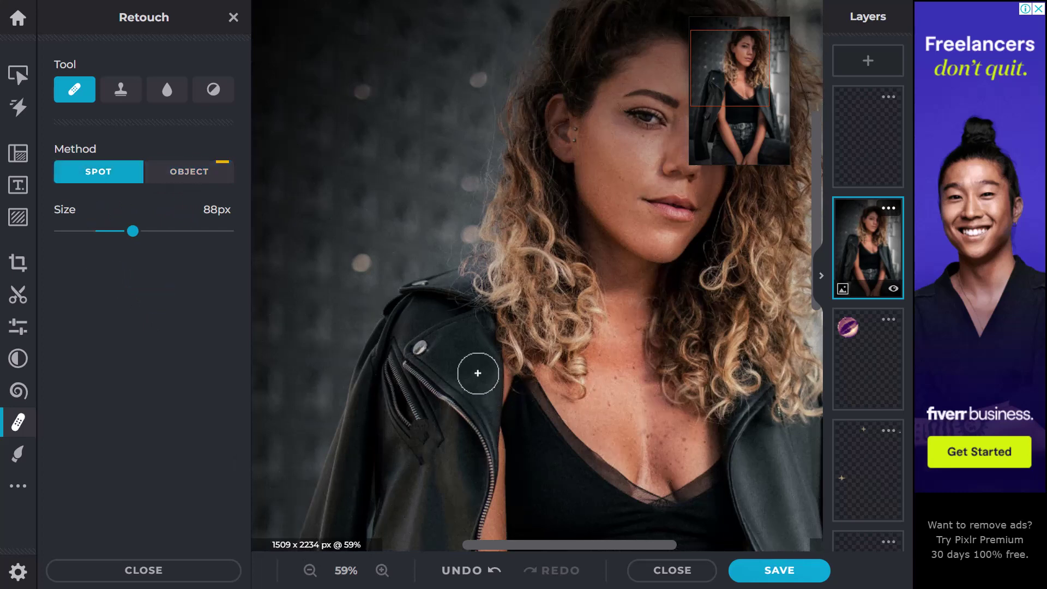
click(418, 350)
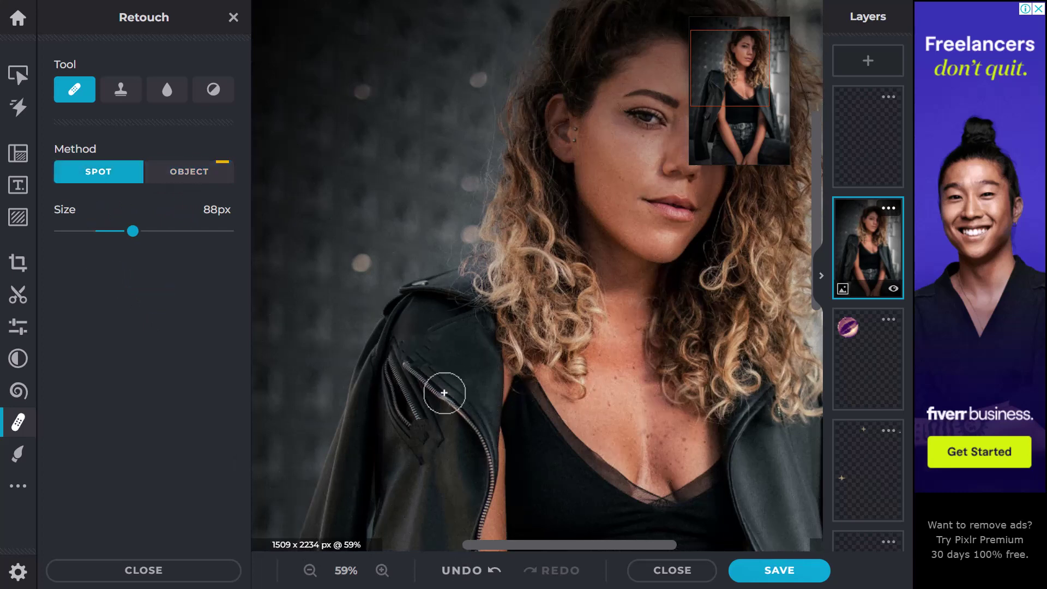
click(422, 282)
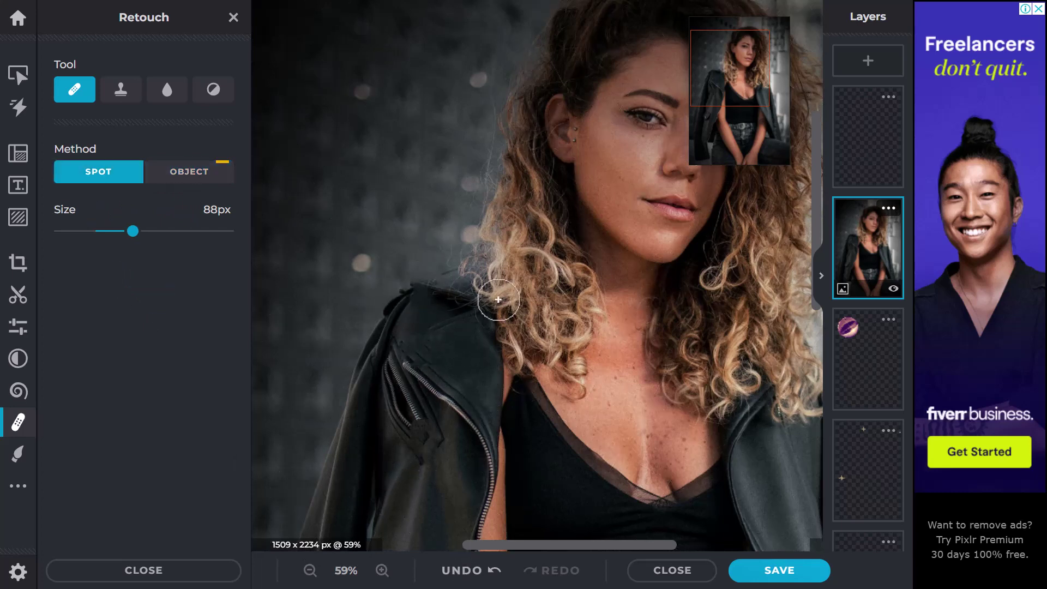
Step: Retouch away the woman's lips with 88 px Spot healing
click(645, 196)
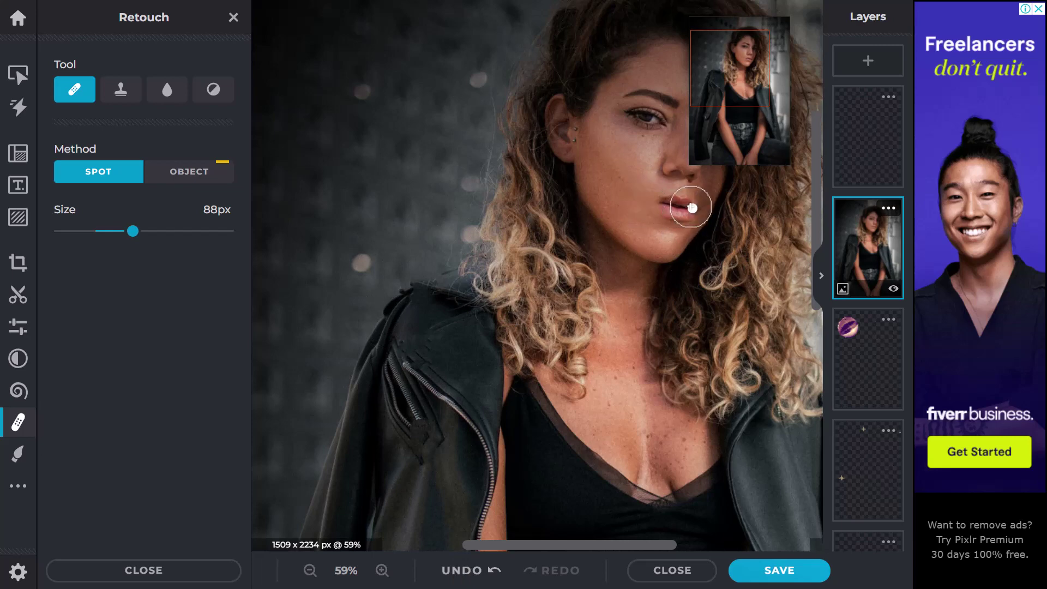
click(690, 206)
click(673, 209)
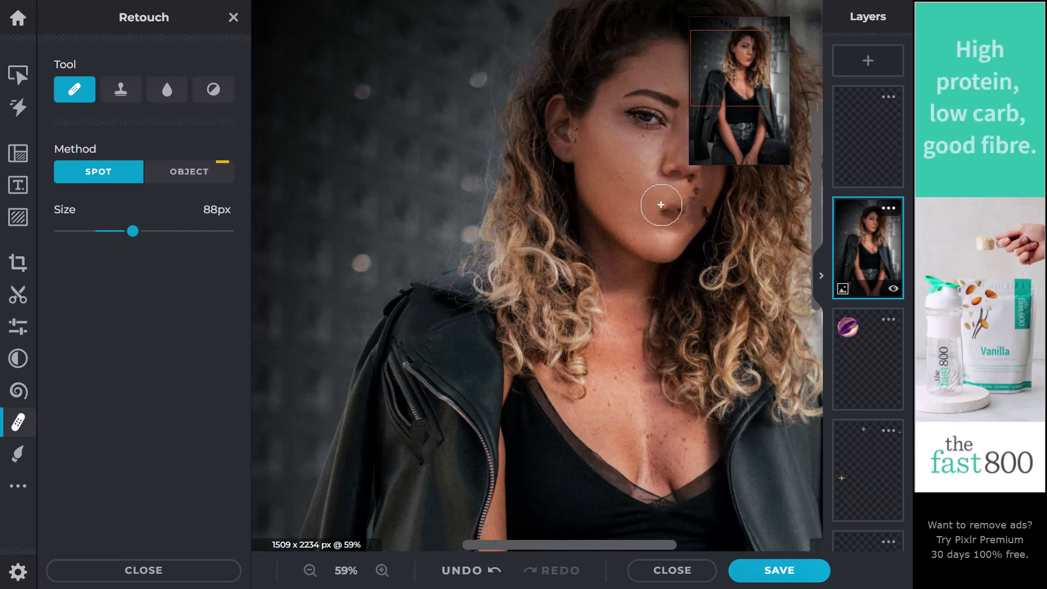
click(671, 214)
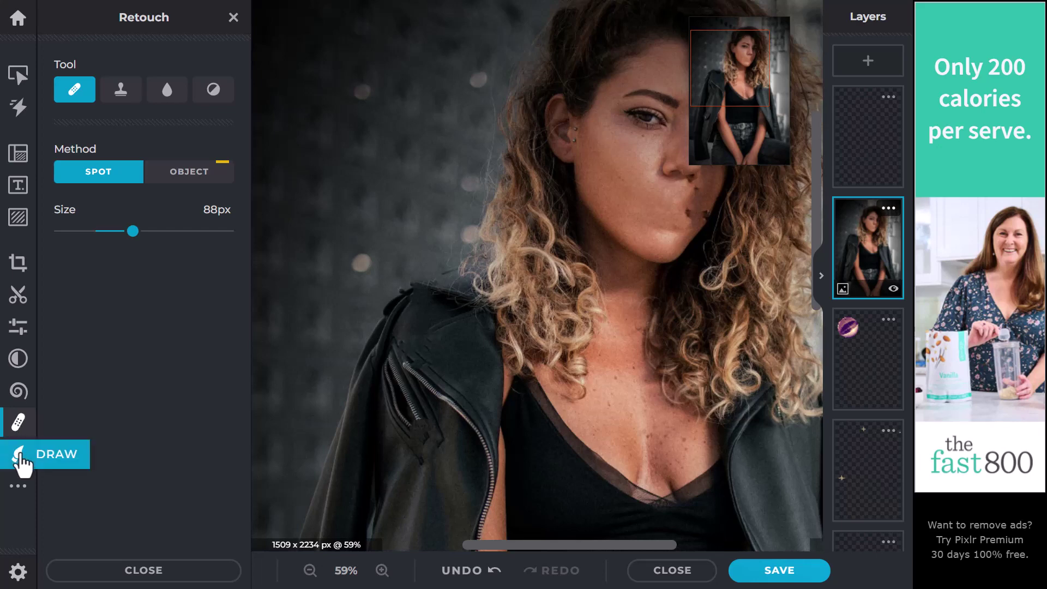
Step: Paint a white S-shaped stroke beside the hair with a 40 px brush, and set the brush colour to green #09FF00
click(18, 454)
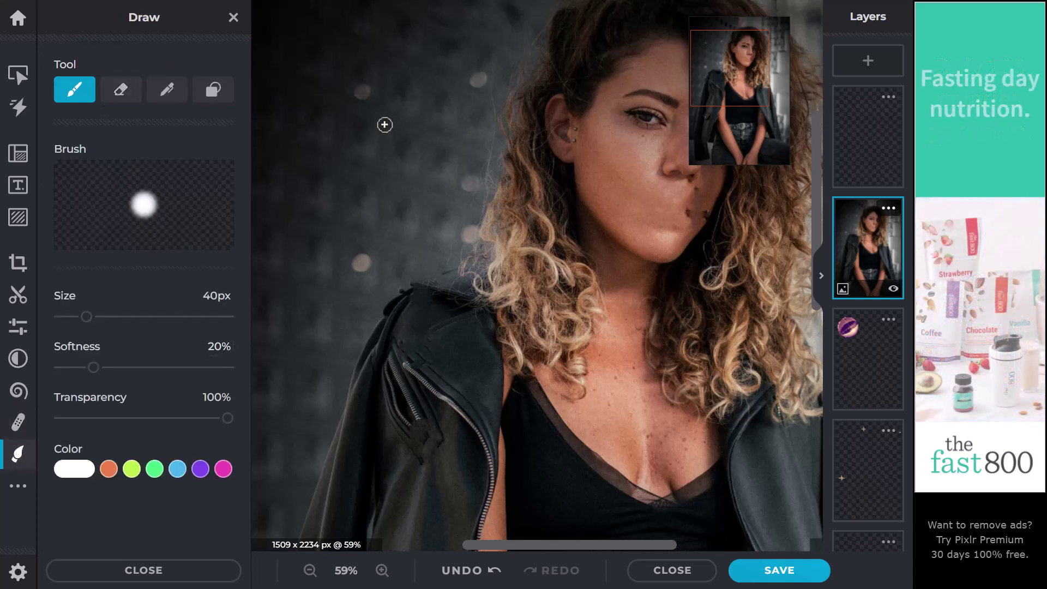
mouse_move(386, 125)
mouse_down()
mouse_move(350, 185)
mouse_move(411, 207)
mouse_move(473, 162)
mouse_move(502, 233)
mouse_move(447, 284)
mouse_up()
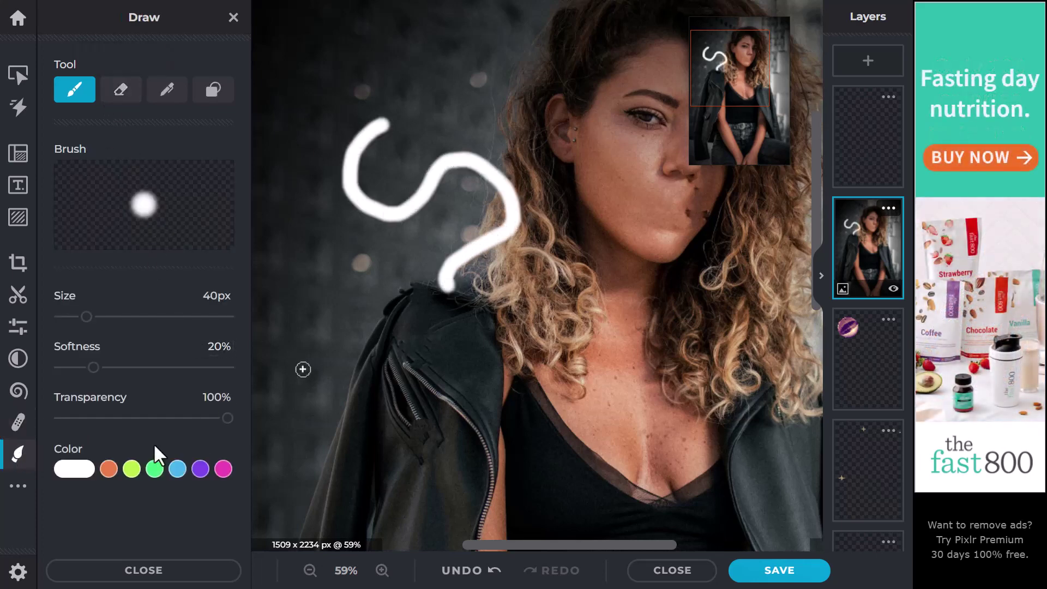
click(222, 469)
scroll(120, 463, down, 2)
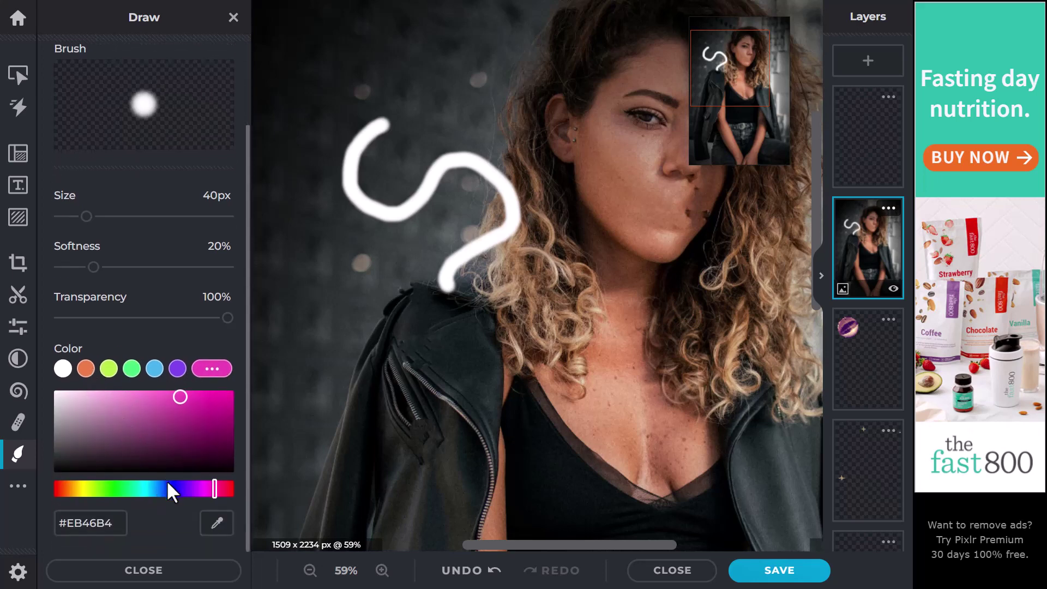
drag(169, 489, 115, 489)
drag(162, 419, 273, 355)
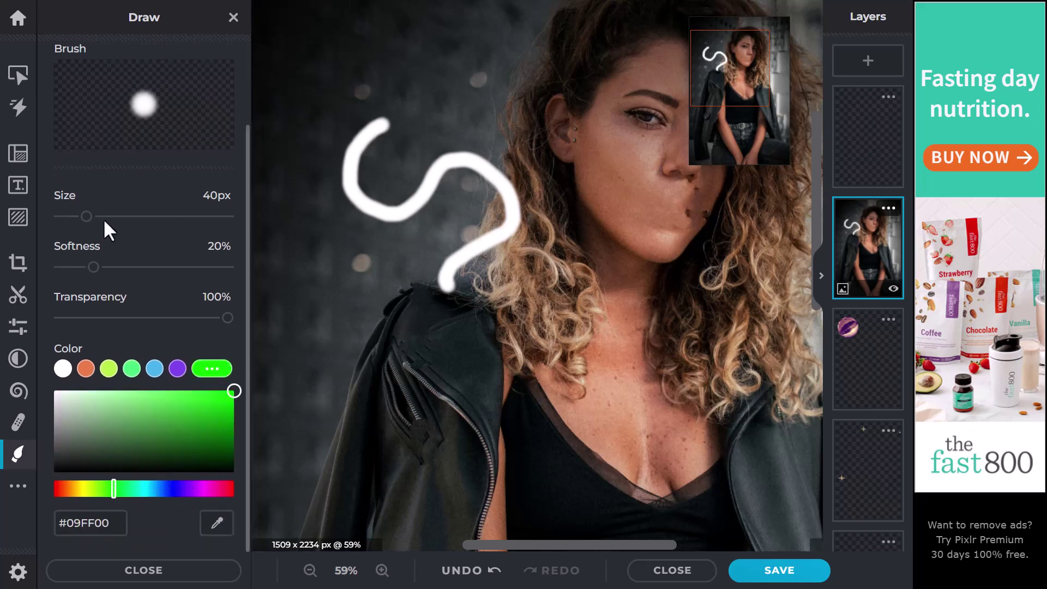
Step: Lower the brush softness and paint a short hard-edged green vertical stroke below the white curve
scroll(406, 384, up, 3)
mouse_move(93, 268)
mouse_down()
mouse_move(170, 271)
mouse_move(57, 269)
mouse_up()
drag(388, 170, 400, 271)
Step: Paint a curved green stroke over the shoulder at 96% softness, and add a soft green glow with a 670 px brush
drag(188, 268, 223, 268)
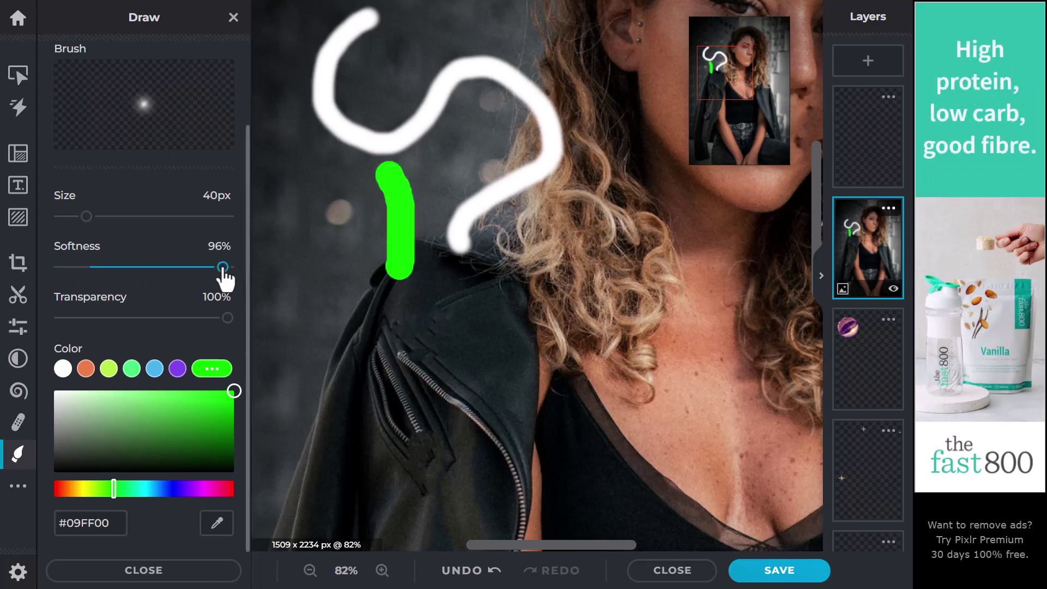
mouse_move(314, 236)
mouse_down()
mouse_move(352, 262)
mouse_move(479, 274)
mouse_move(337, 210)
mouse_up()
scroll(334, 340, up, 1)
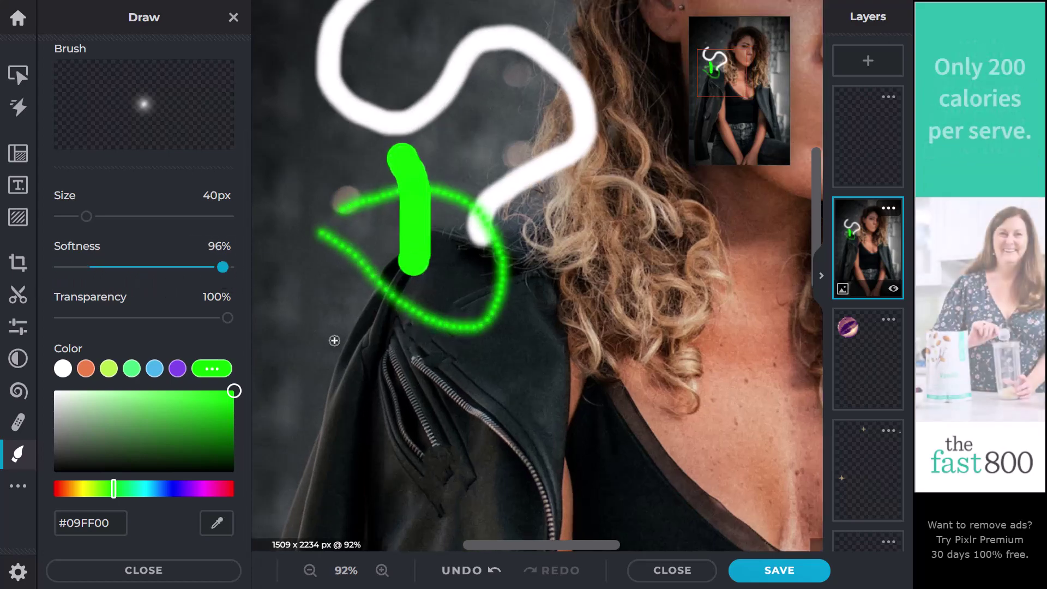
scroll(334, 340, up, 2)
scroll(374, 369, down, 4)
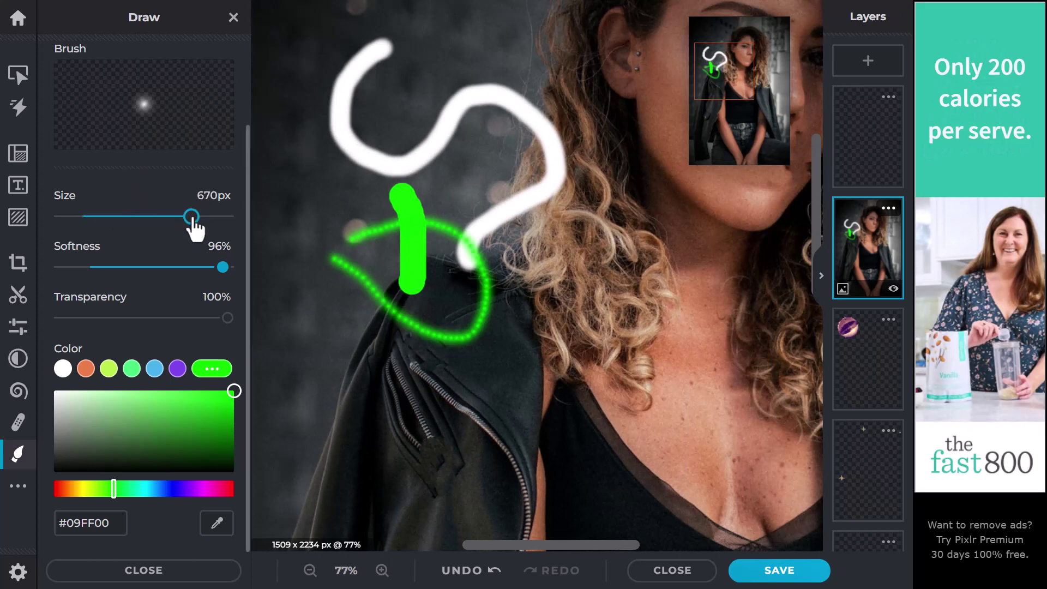
mouse_move(327, 188)
mouse_down()
mouse_move(358, 285)
mouse_move(304, 238)
mouse_up()
Step: Paint a thin green curl across the hair and chest with a 19 px brush at 43% transparency
click(72, 216)
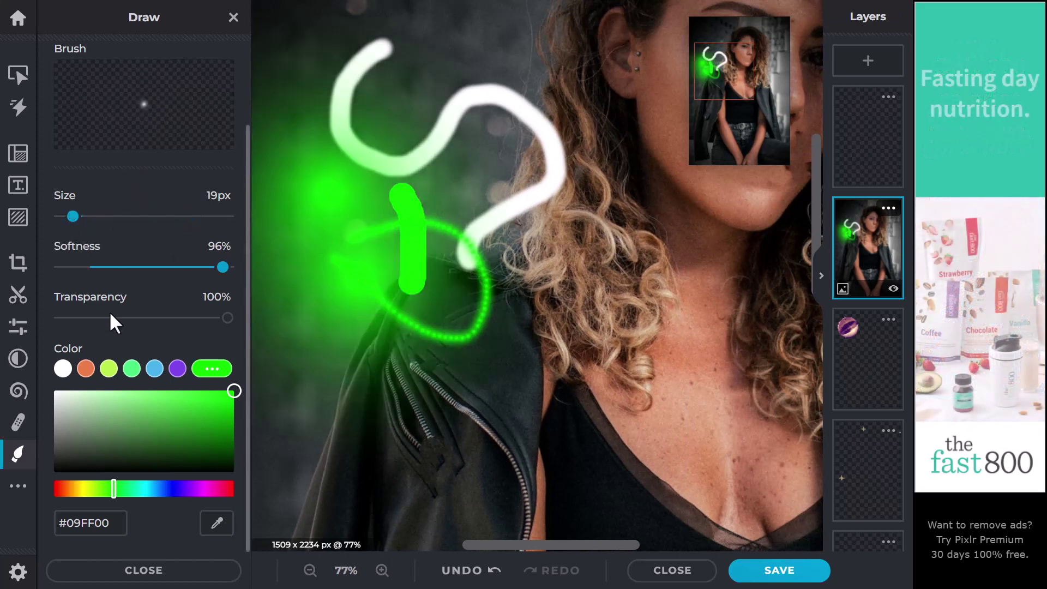
click(133, 318)
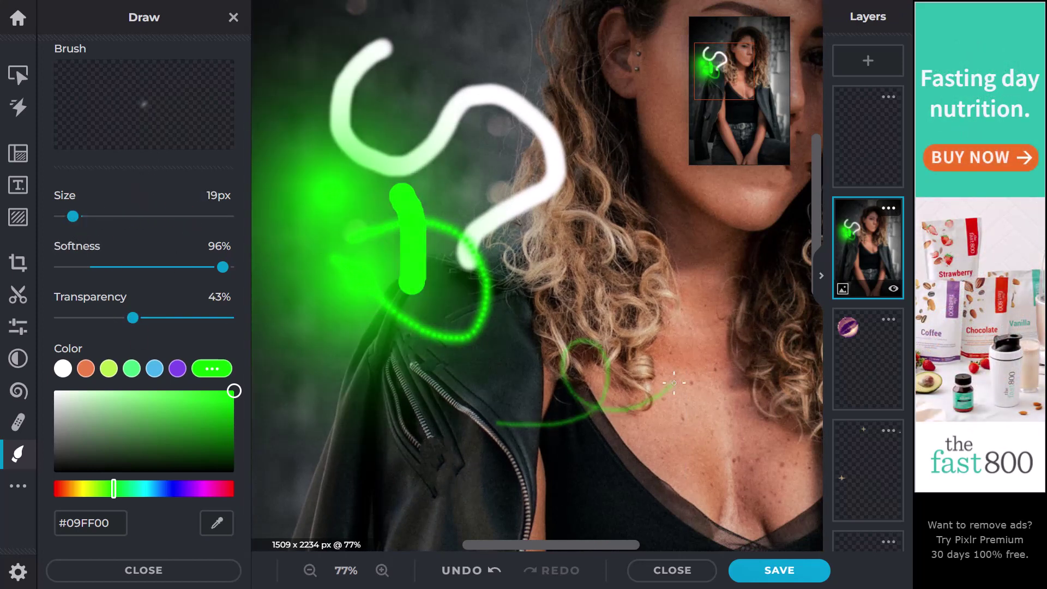
drag(813, 205, 814, 123)
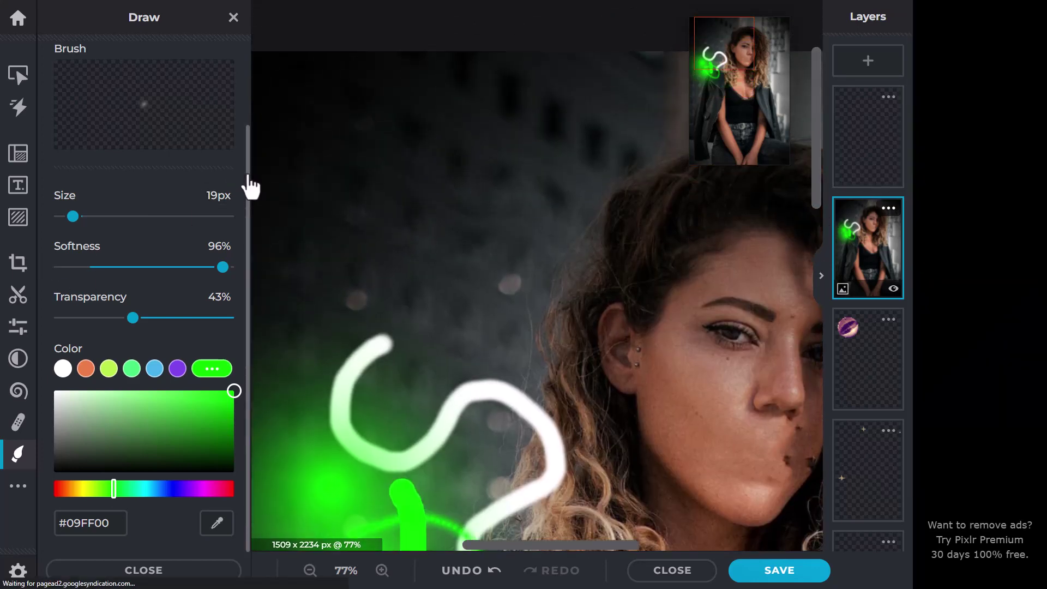
Step: Erase a zigzag patch over the white stroke and green glow with a 40 px eraser at 20% softness
drag(248, 182, 237, 87)
click(121, 89)
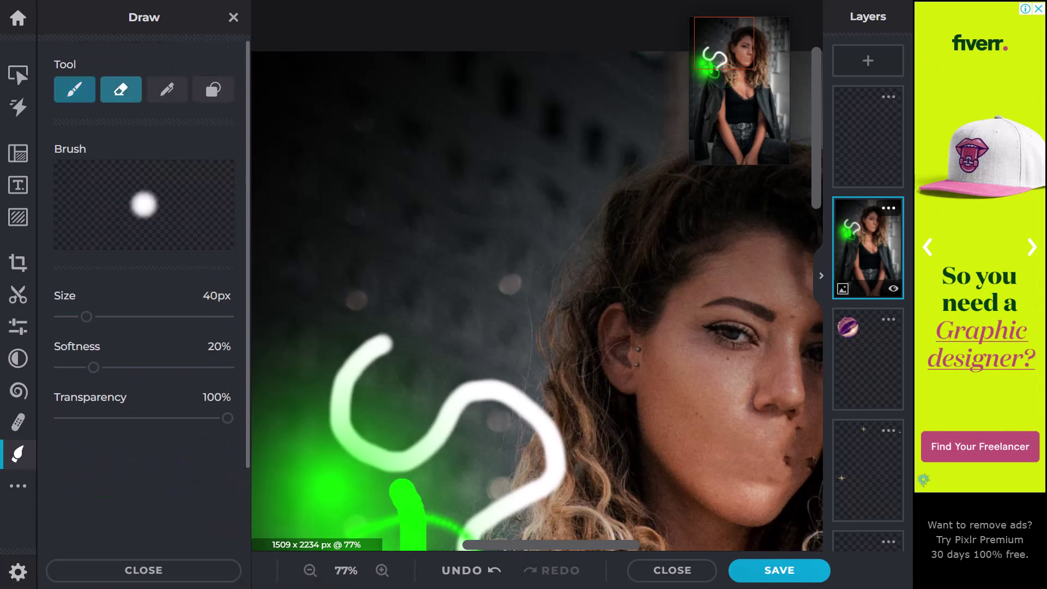
mouse_move(513, 332)
mouse_down()
mouse_move(484, 363)
mouse_move(474, 433)
mouse_move(436, 491)
mouse_move(372, 480)
mouse_move(319, 501)
mouse_move(284, 321)
mouse_move(348, 301)
mouse_move(458, 311)
mouse_move(482, 392)
mouse_move(504, 327)
mouse_up()
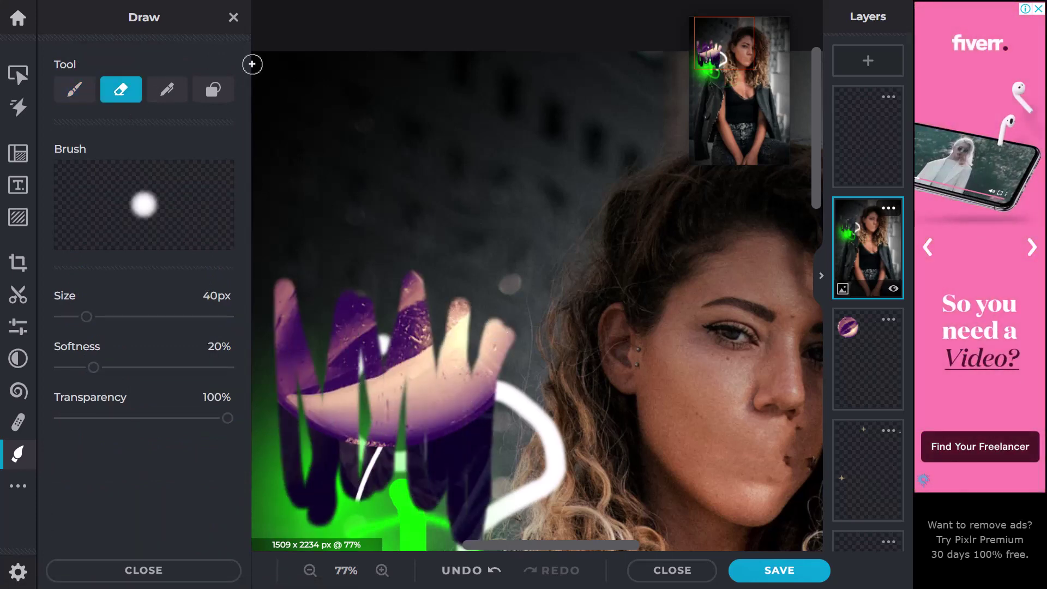
Step: Draw a thin white S-shaped curve above the erased patch with the Sketchy pen at size 1
click(167, 89)
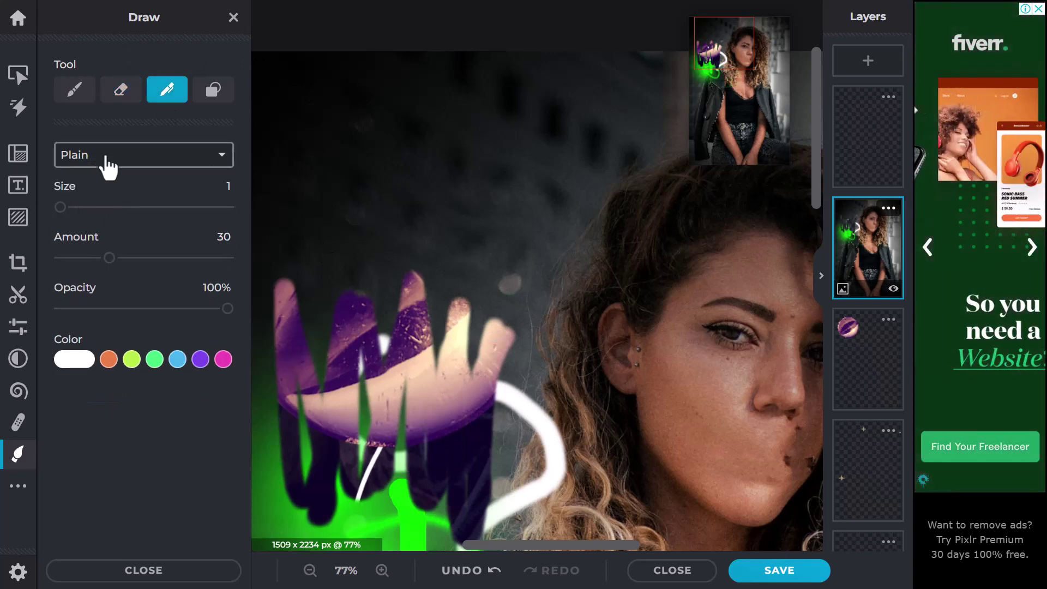
click(104, 163)
click(92, 204)
drag(364, 152, 437, 185)
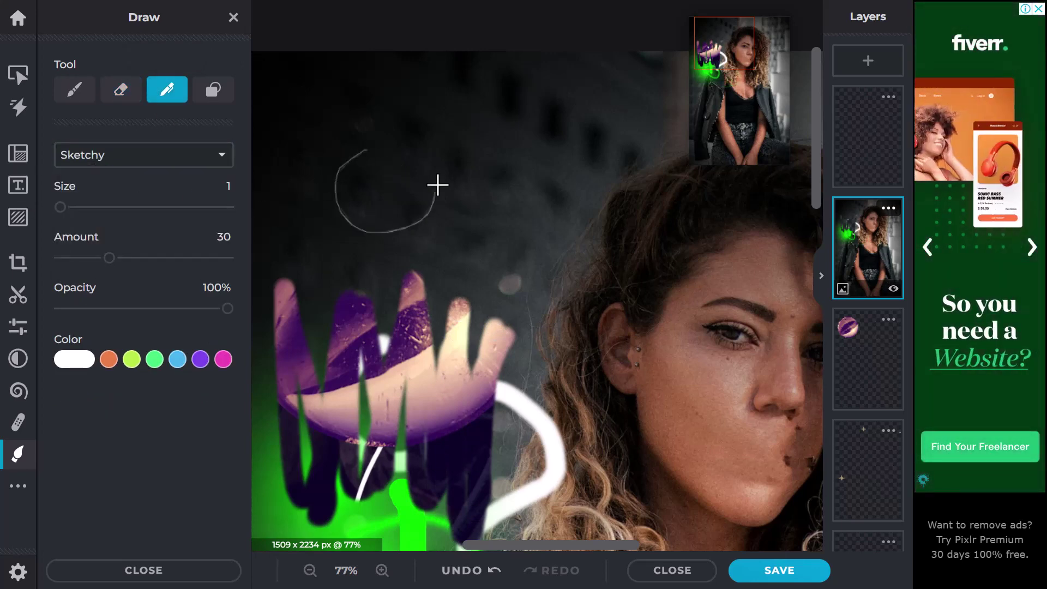
Step: Draw looping lines above and across the erased patch with the Sketchy pen in lime green #B4EB46 at size 4
click(132, 359)
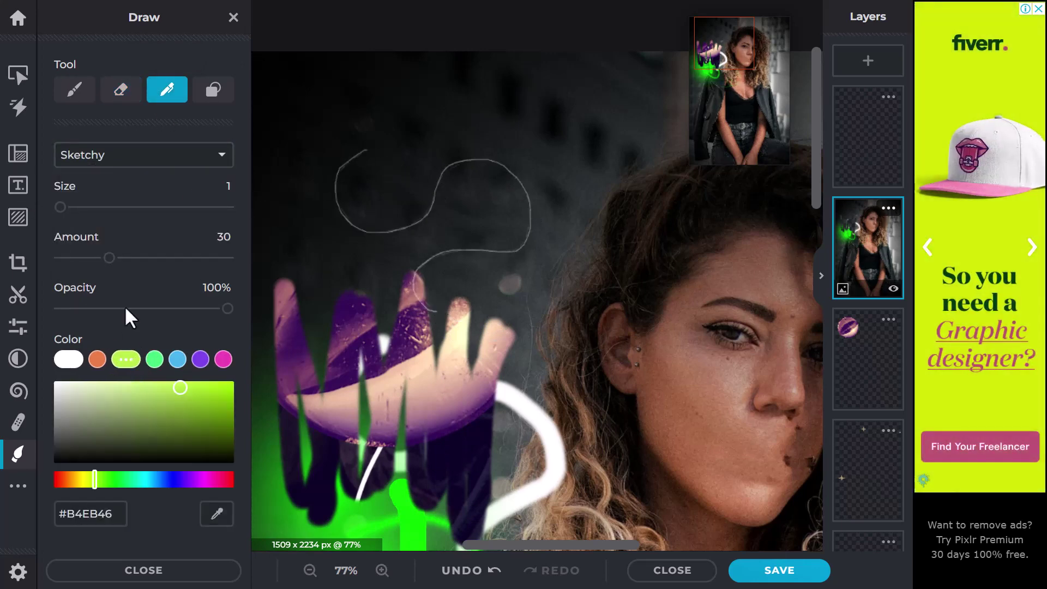
click(131, 207)
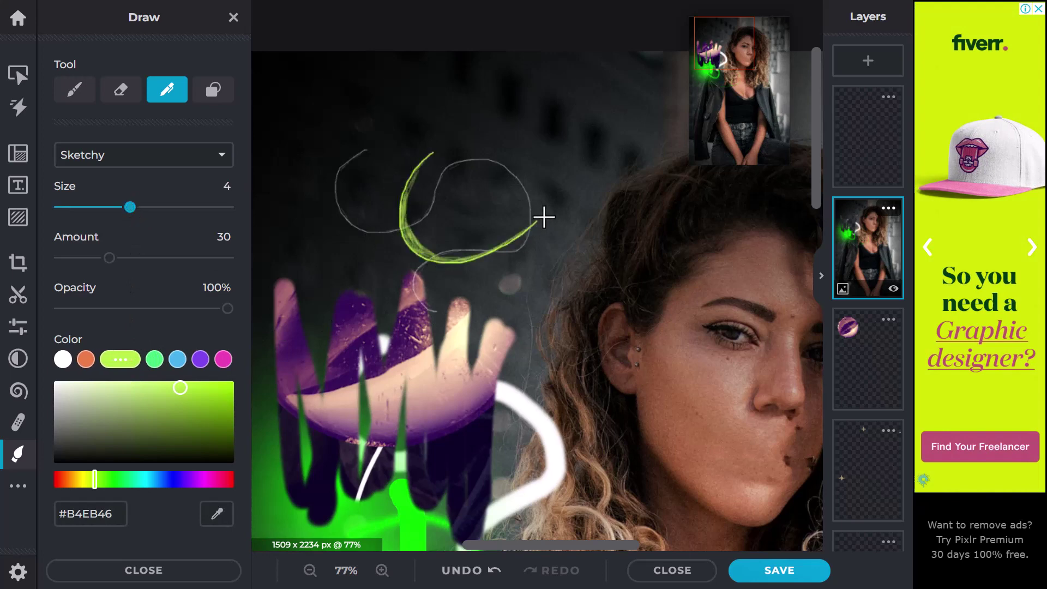
mouse_move(609, 189)
mouse_down()
mouse_move(560, 299)
mouse_move(434, 358)
mouse_move(432, 425)
mouse_move(517, 401)
mouse_move(502, 319)
mouse_move(446, 213)
mouse_move(571, 106)
mouse_up()
Step: Draw a large lime green spiral around the sketched curves with the Crayon pen
click(173, 158)
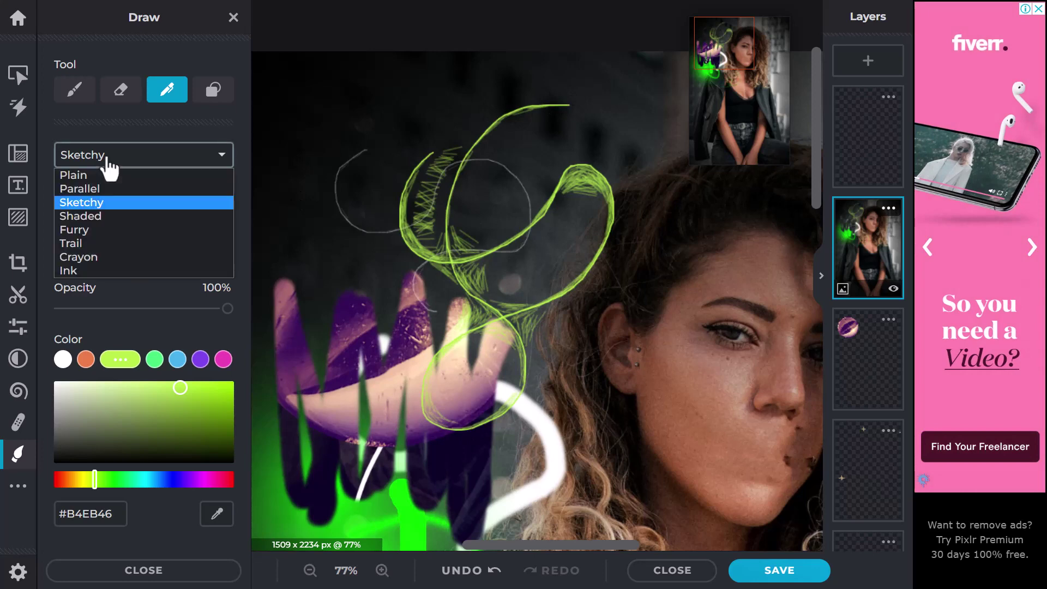
click(87, 256)
mouse_move(407, 91)
mouse_down()
mouse_move(443, 314)
mouse_move(424, 164)
mouse_up()
Step: Draw several lime green loops over the spiral and erased patch with the Furry pen
click(164, 159)
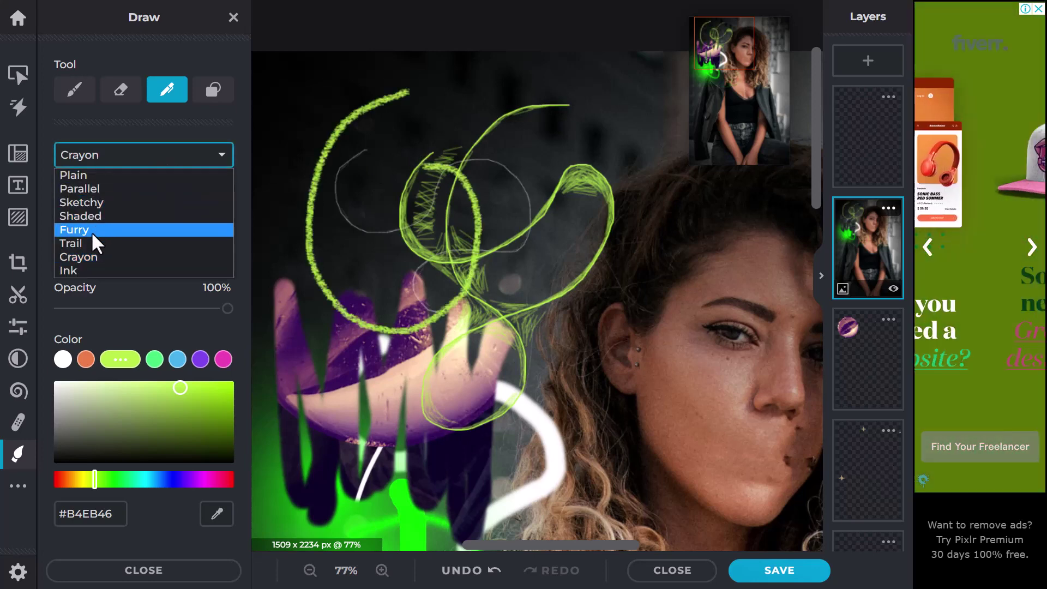
click(97, 234)
mouse_move(283, 143)
mouse_down()
mouse_move(365, 170)
mouse_move(460, 107)
mouse_up()
mouse_move(525, 187)
mouse_down()
mouse_move(472, 166)
mouse_move(431, 102)
mouse_up()
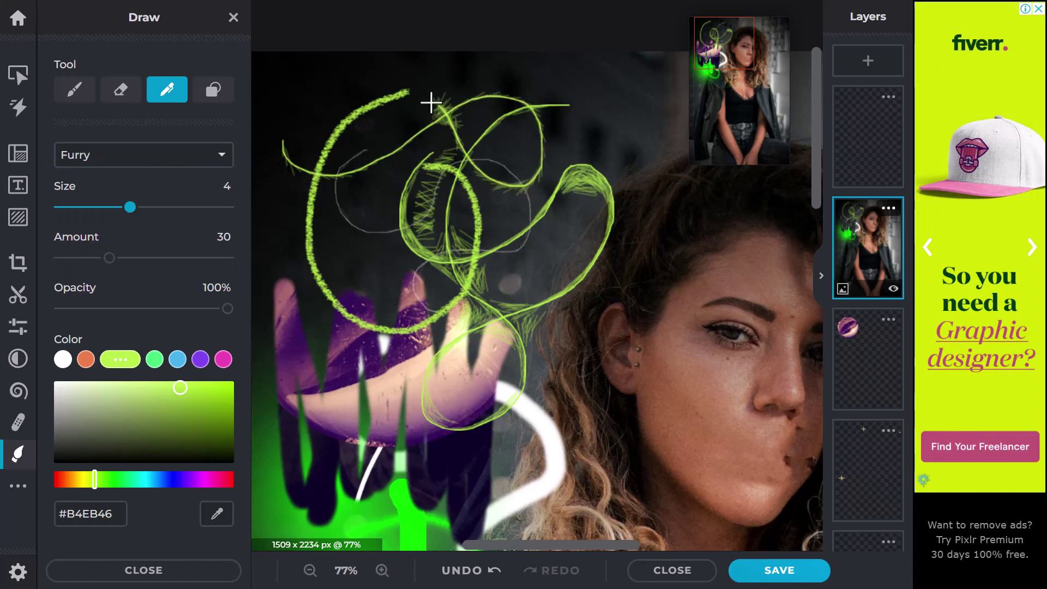
drag(327, 137, 299, 273)
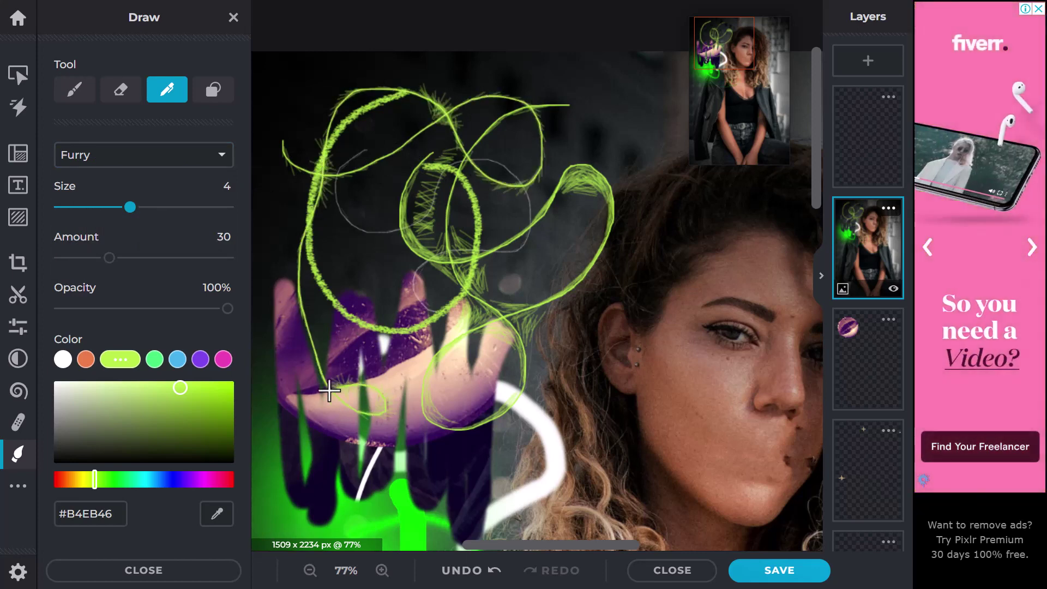
mouse_move(344, 400)
mouse_down()
mouse_move(331, 321)
mouse_move(511, 185)
mouse_move(539, 141)
mouse_up()
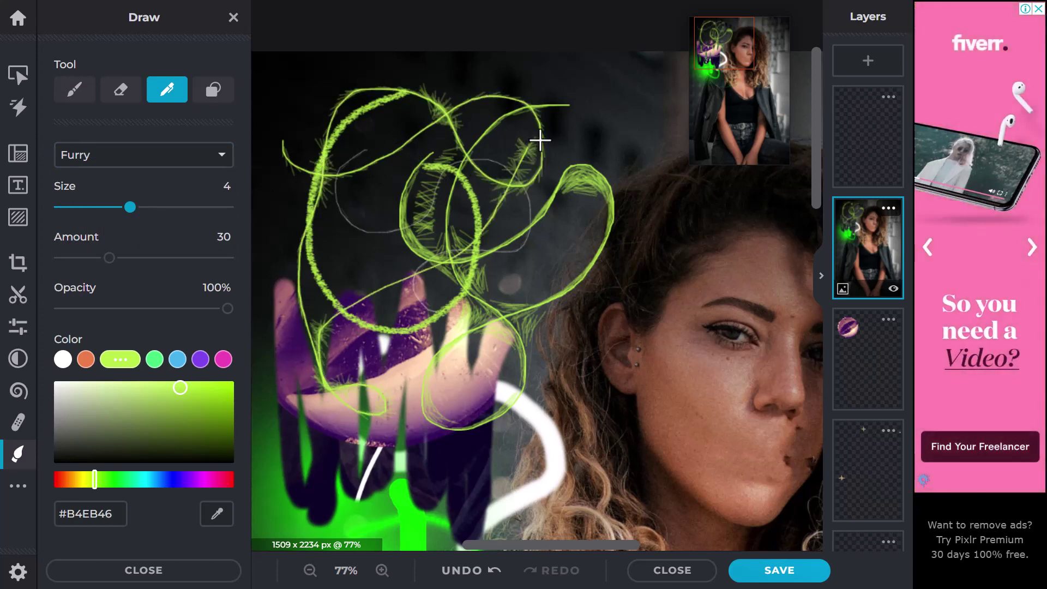
Step: Try the GL1 preset of the Glitch tool on the portrait
click(18, 485)
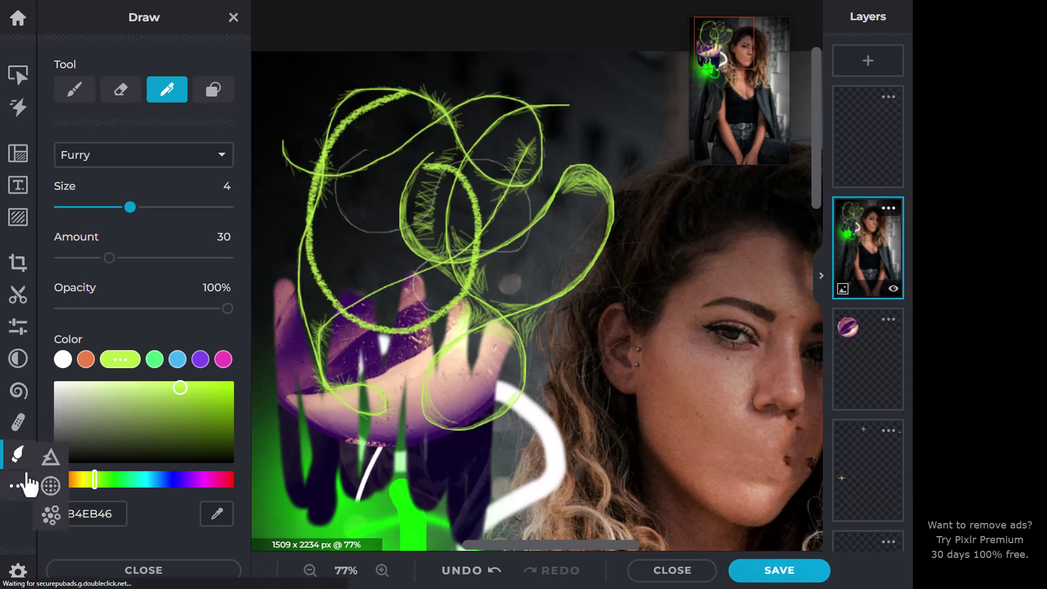
click(55, 455)
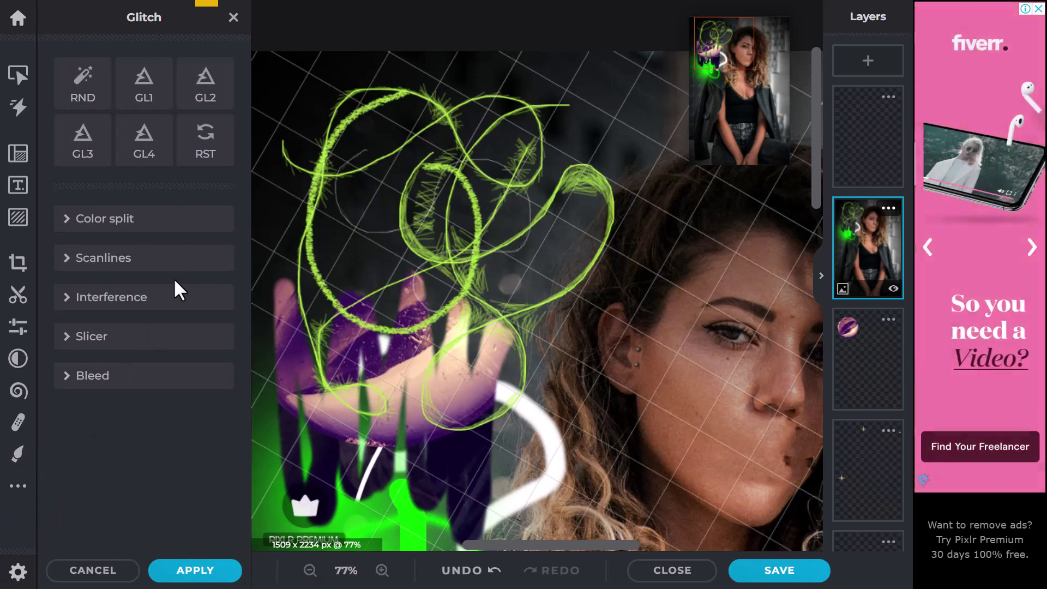
click(146, 91)
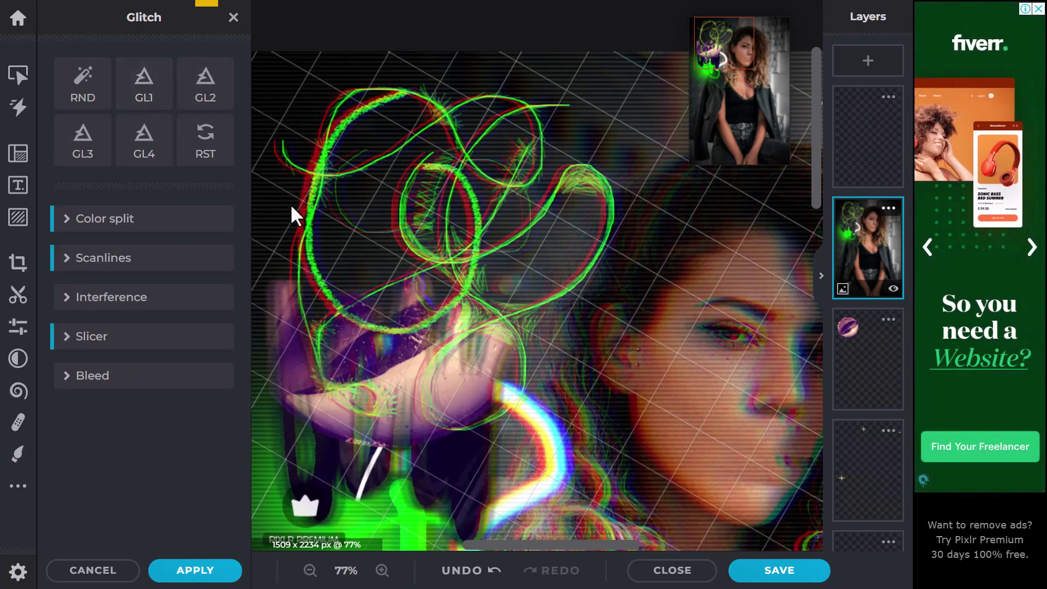
Step: Try the Focus tool's soft blur at amount 30 and examine it around the woman's face
mouse_move(16, 487)
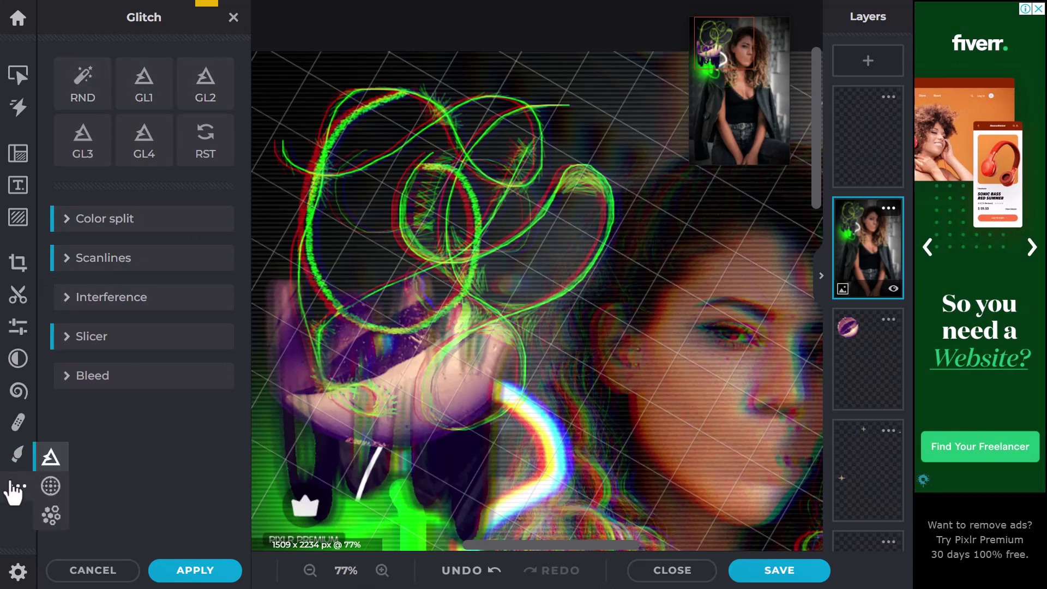
click(50, 489)
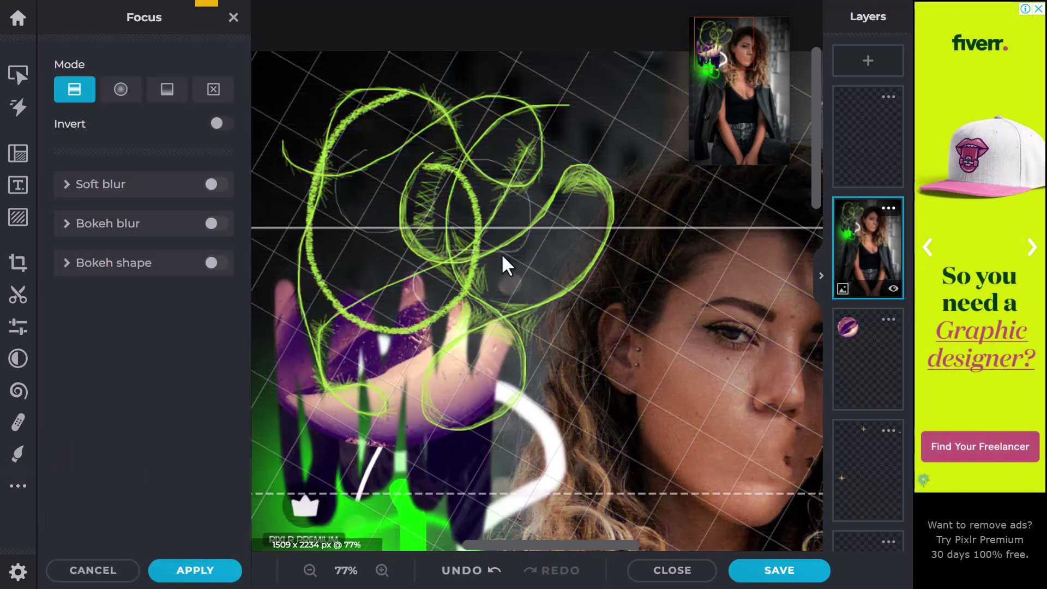
click(212, 186)
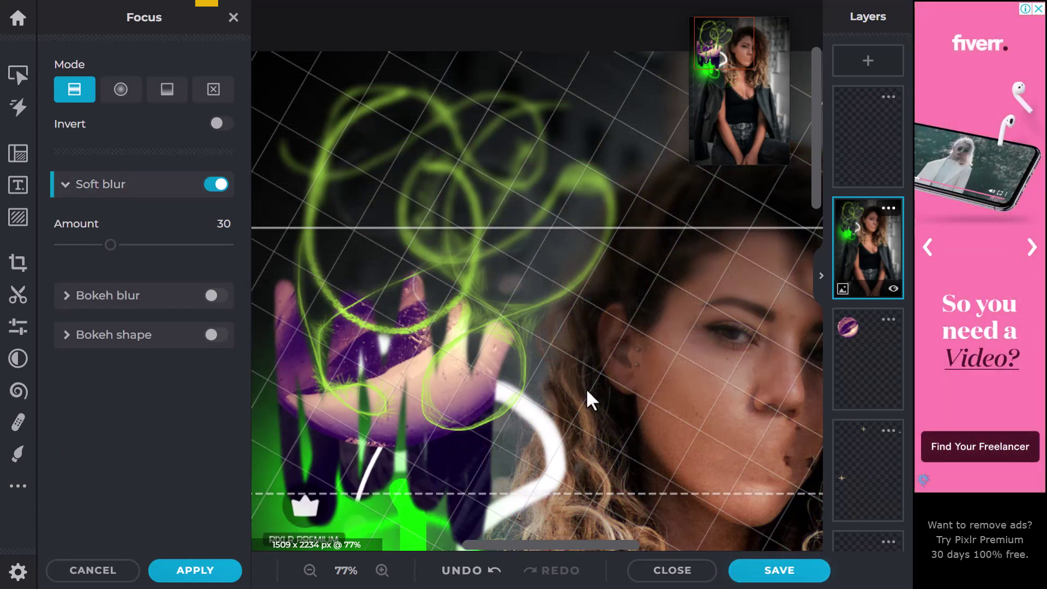
drag(581, 544, 623, 539)
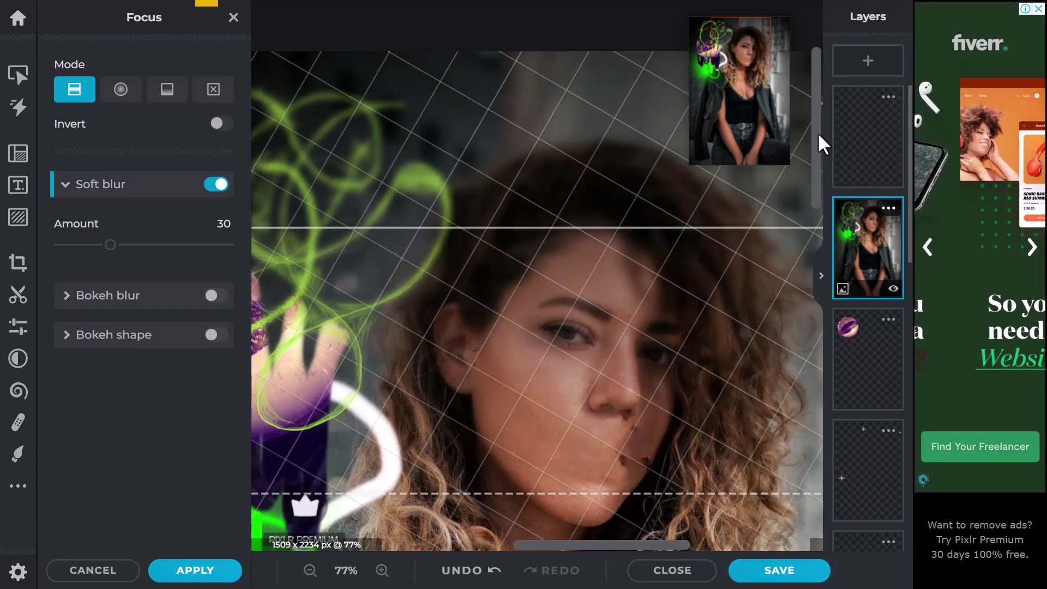
drag(817, 132, 823, 183)
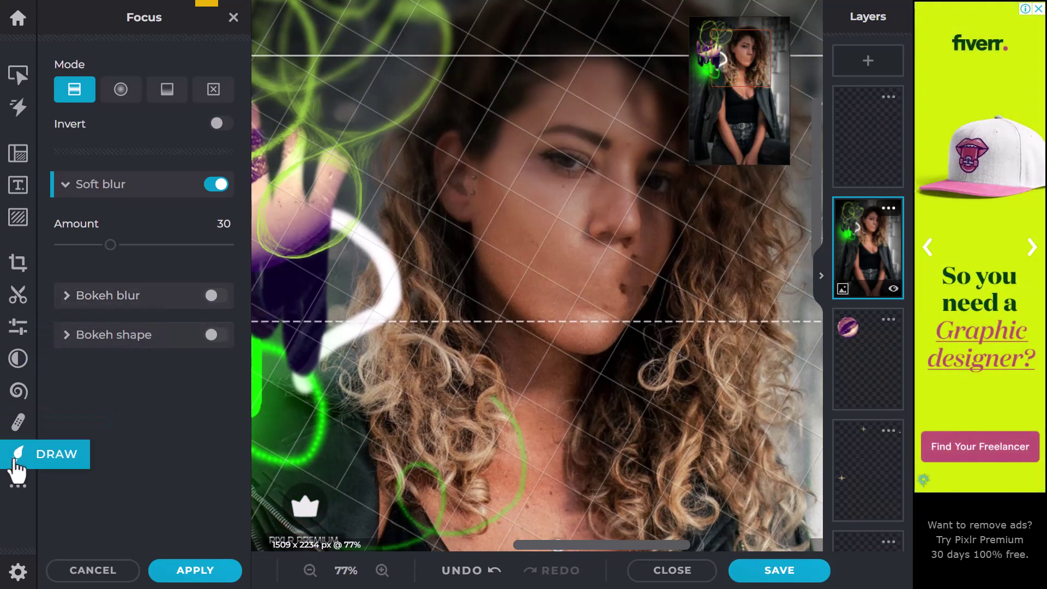
Step: Try the Dispersion tool with circle shapes across the woman's cheek and toward her hair
click(18, 486)
click(54, 526)
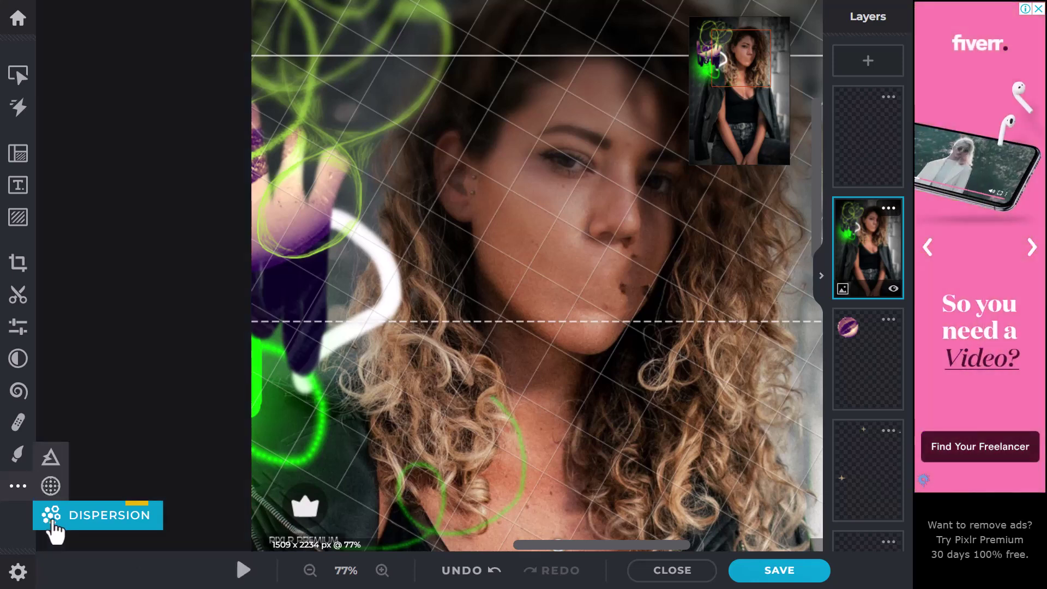
mouse_move(510, 267)
mouse_down()
mouse_move(655, 177)
mouse_move(673, 187)
mouse_up()
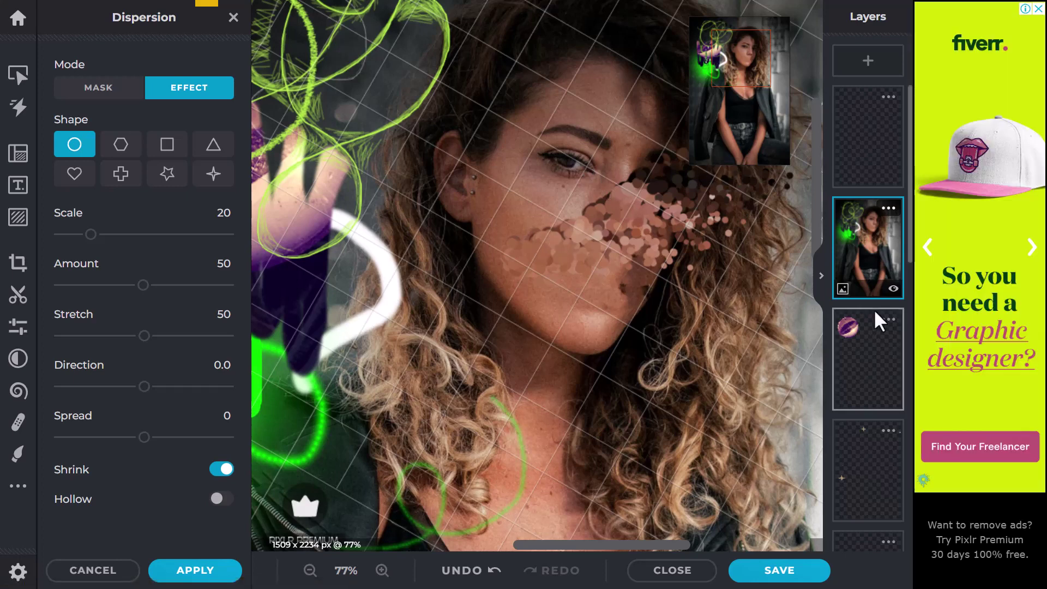
Step: Close the project, switch to Pixlr E and open the unedited portrait from the latest projects
click(673, 570)
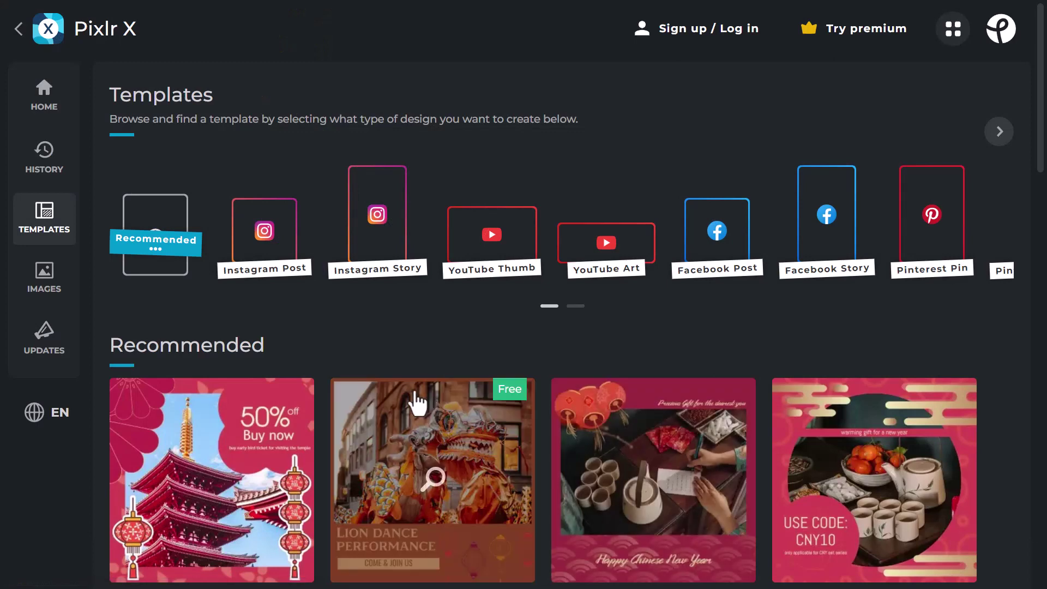
click(14, 31)
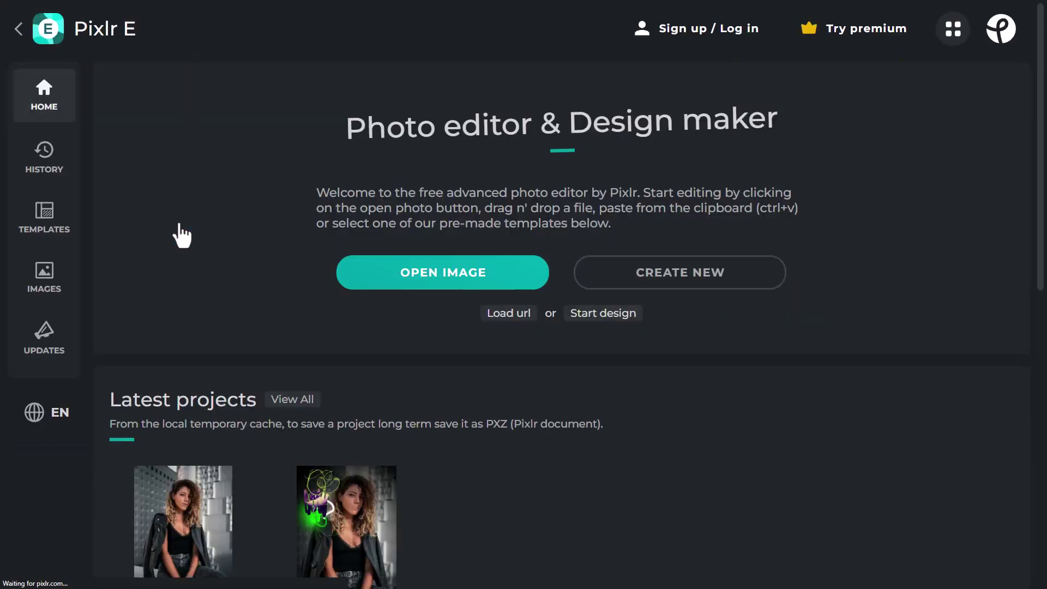
click(183, 515)
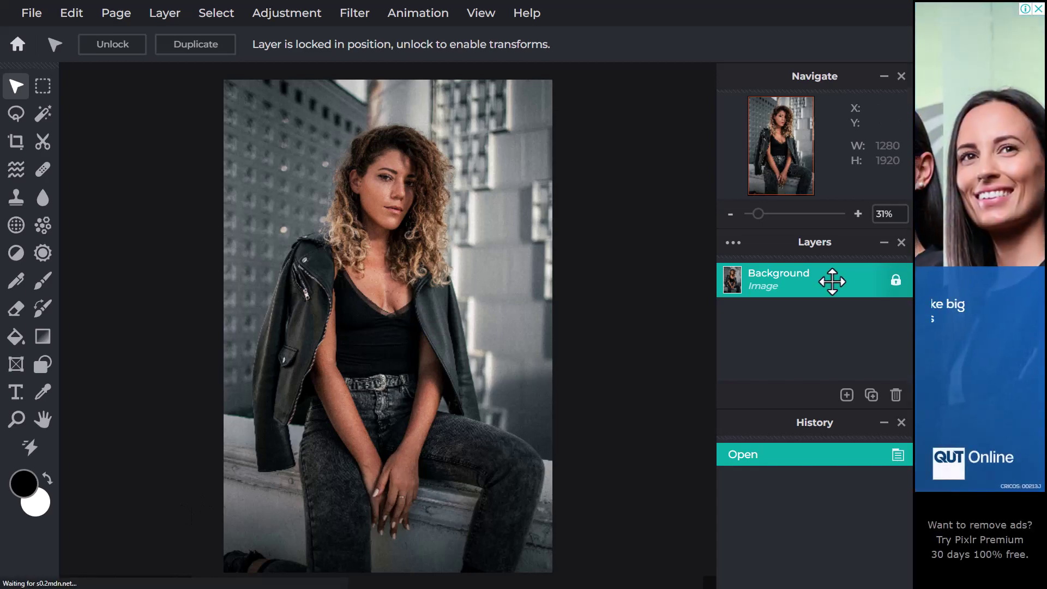
Step: Add a text layer with placeholder text over the middle of the portrait
click(846, 394)
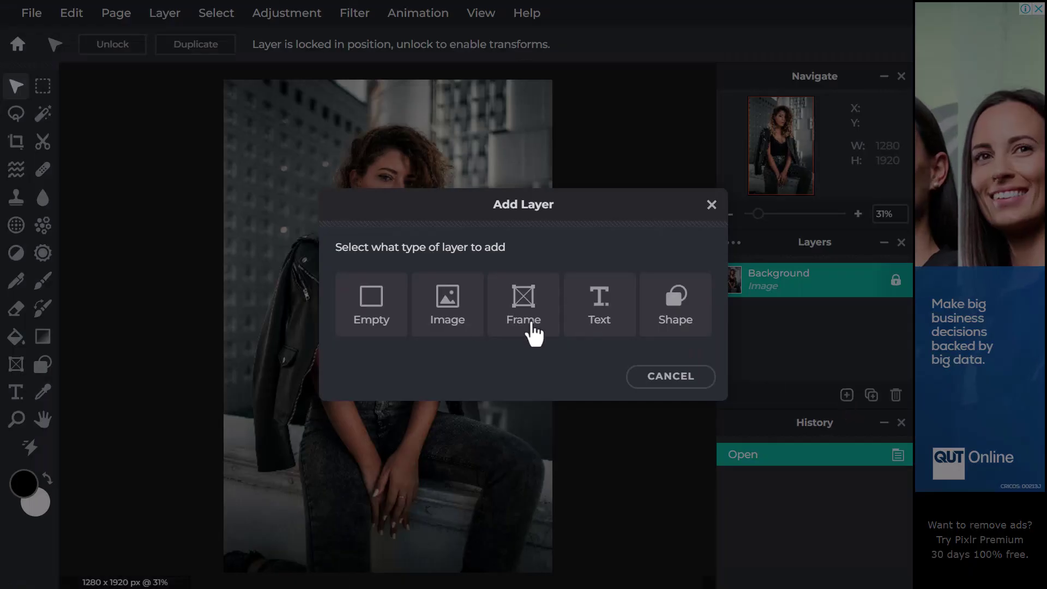
click(597, 326)
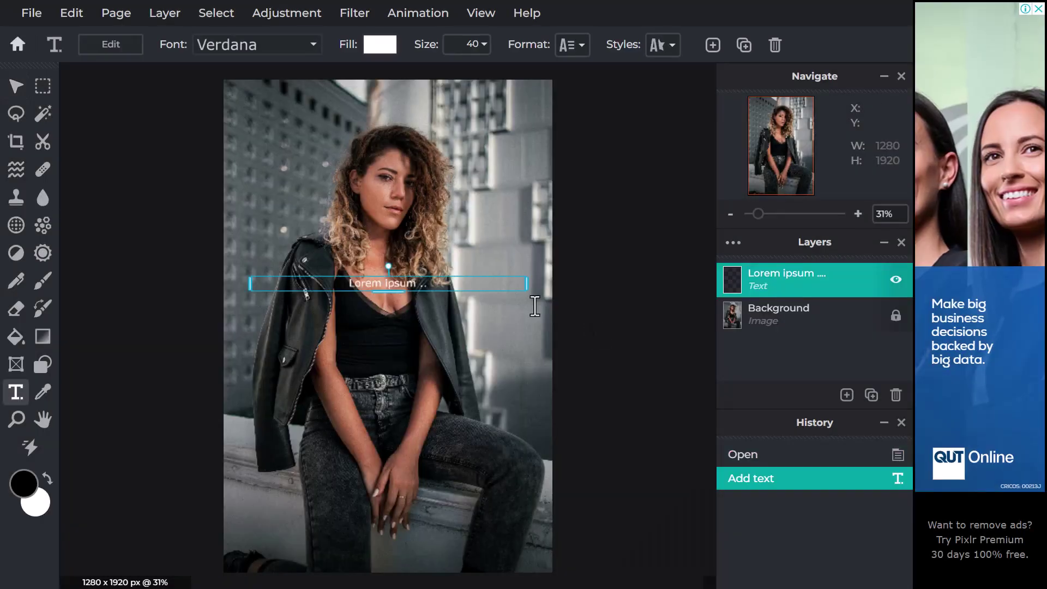
Step: Add a second placeholder text layer, widen its box and move it across the woman's waist
click(394, 290)
drag(394, 290, 352, 197)
drag(269, 203, 424, 344)
Step: Set the second text layer's font to Aberus and its size to 320
click(307, 48)
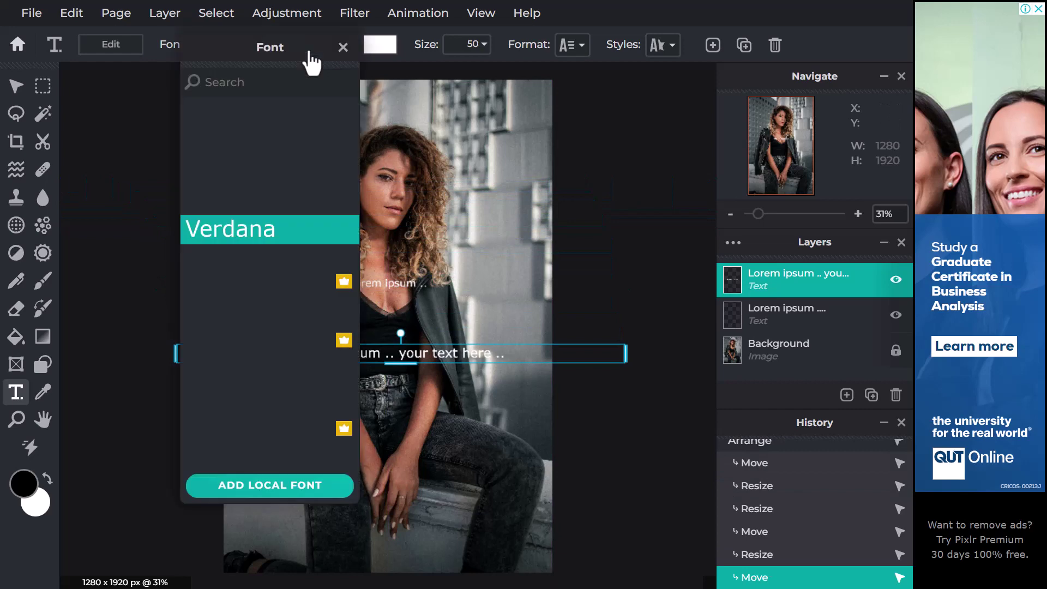
scroll(239, 272, down, 5)
scroll(243, 245, up, 5)
click(243, 259)
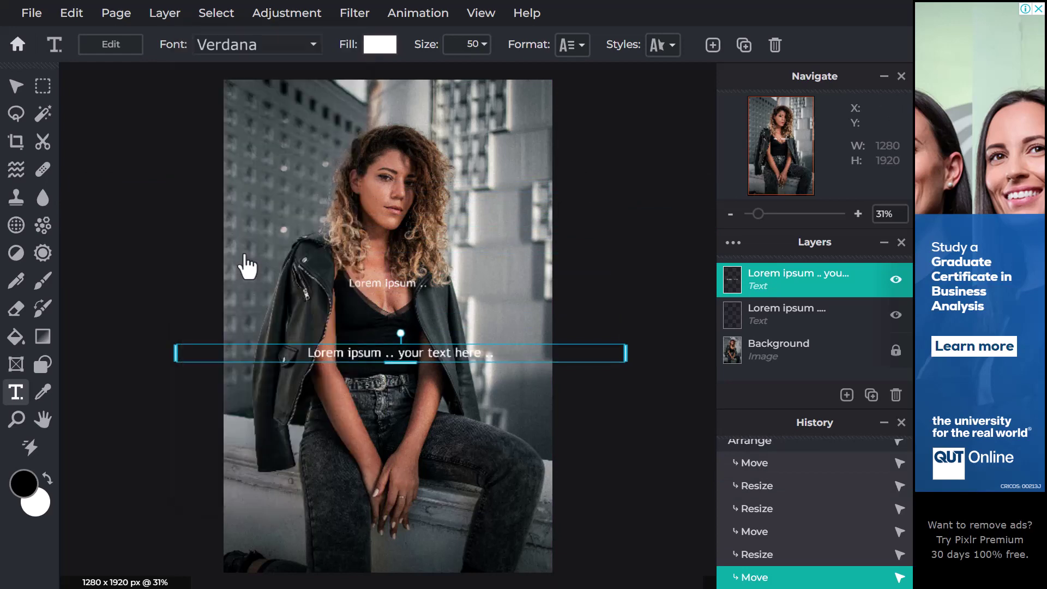
click(484, 44)
click(471, 73)
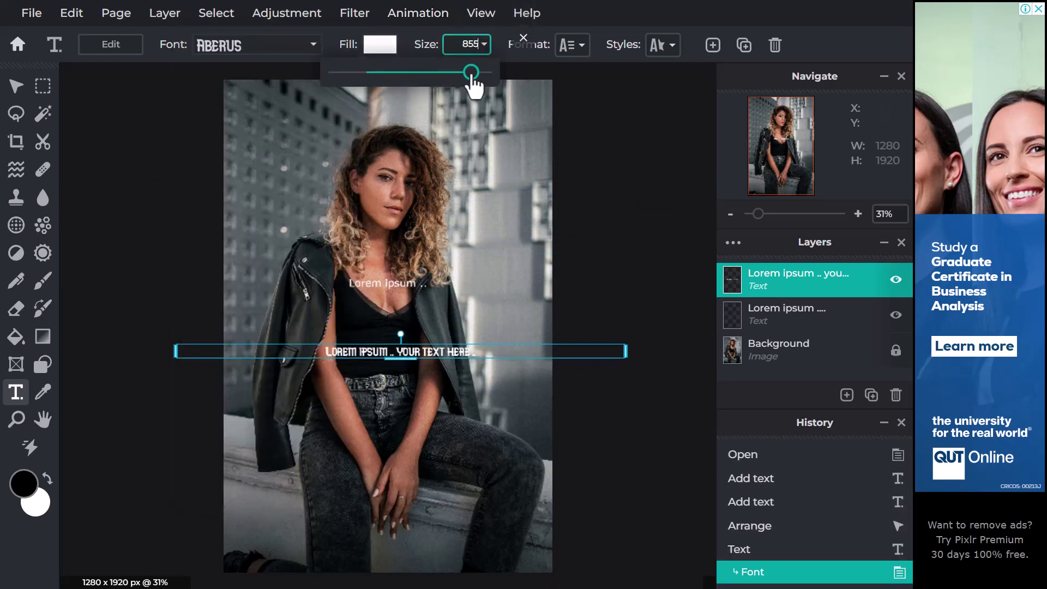
click(417, 73)
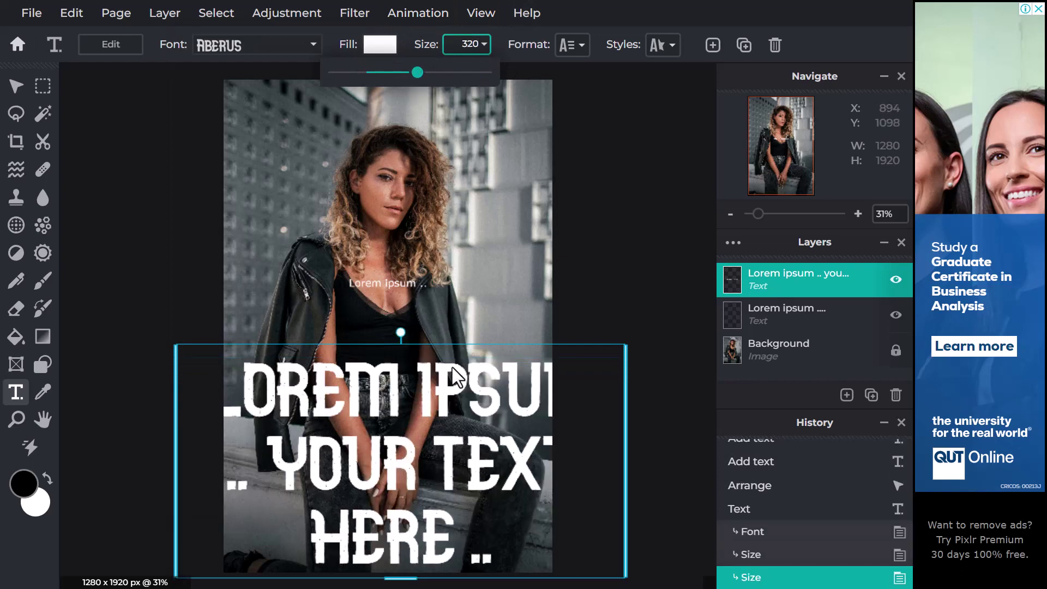
Step: Set the second text layer's line space to -9 and letter space to -9
click(579, 48)
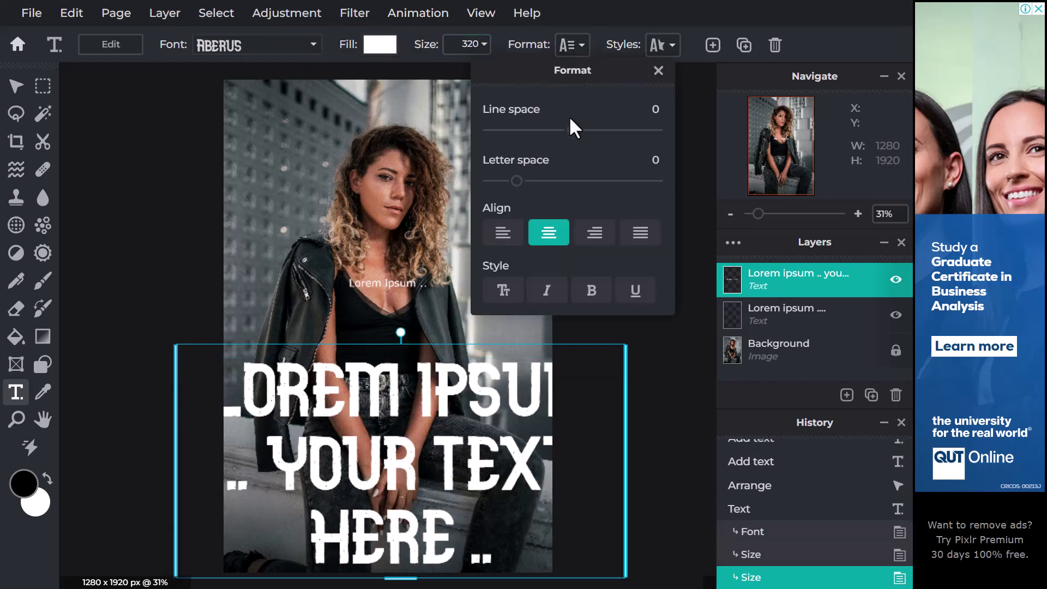
mouse_move(573, 131)
mouse_down()
mouse_move(603, 133)
mouse_move(565, 133)
mouse_up()
drag(517, 184, 504, 182)
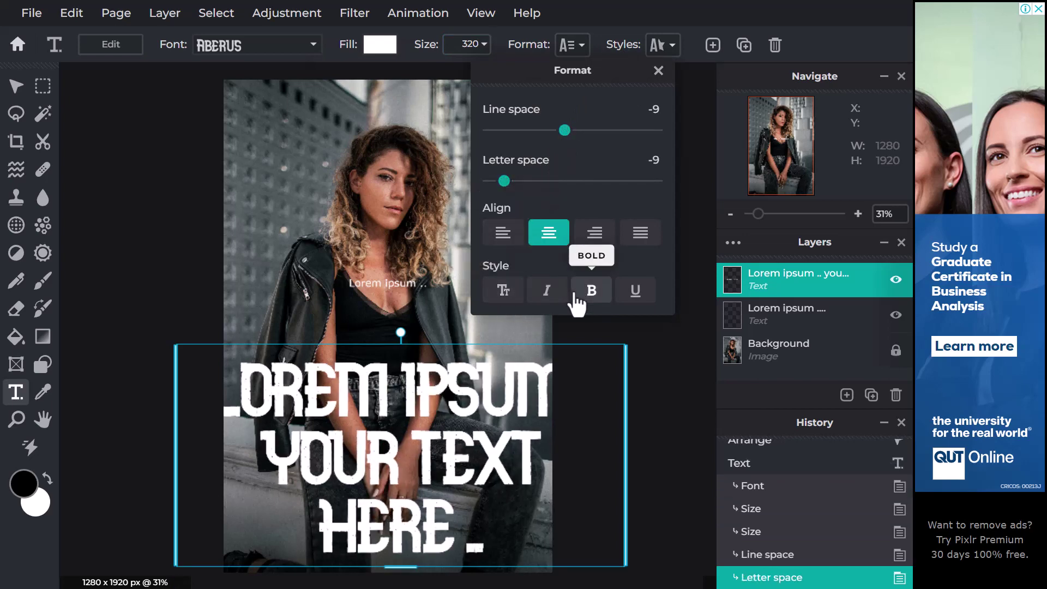
click(682, 22)
Step: Move the second text box over the torso, scale its text to size 216, and delete the layer
drag(466, 431, 466, 342)
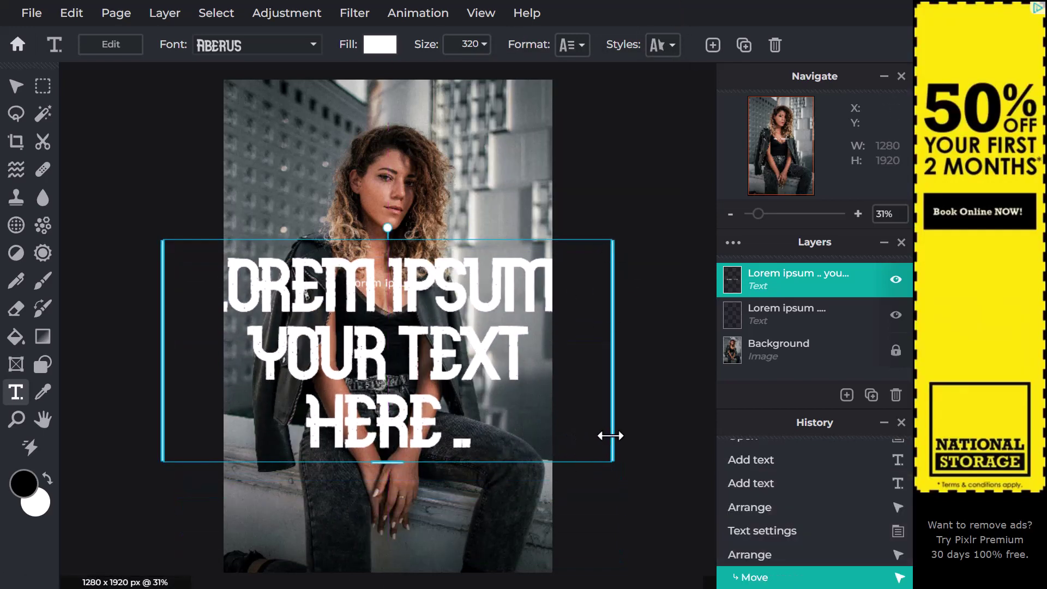
drag(611, 435, 648, 439)
drag(412, 465, 418, 391)
drag(389, 303, 398, 382)
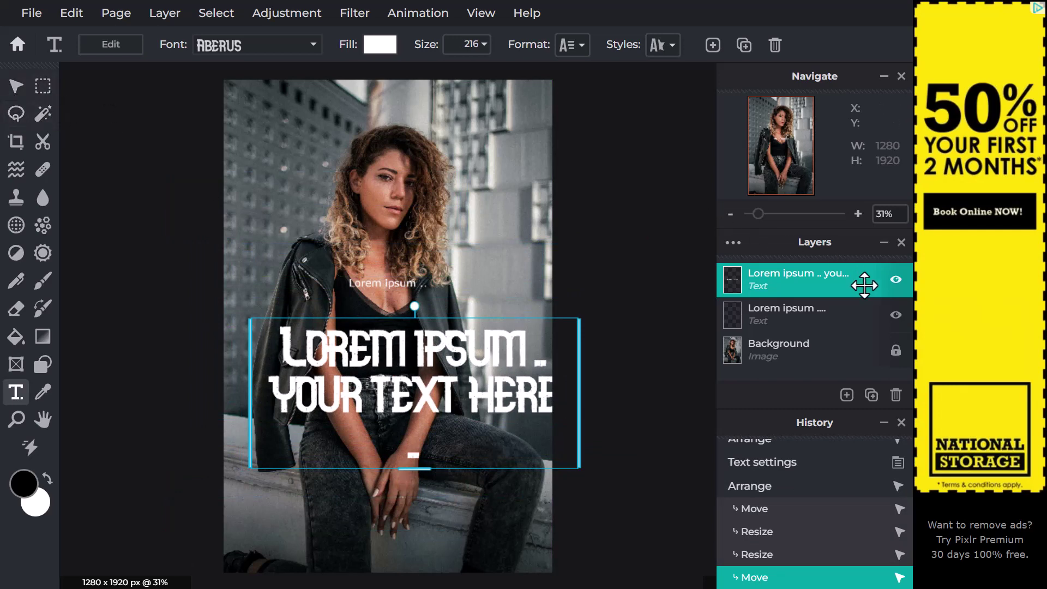
click(896, 395)
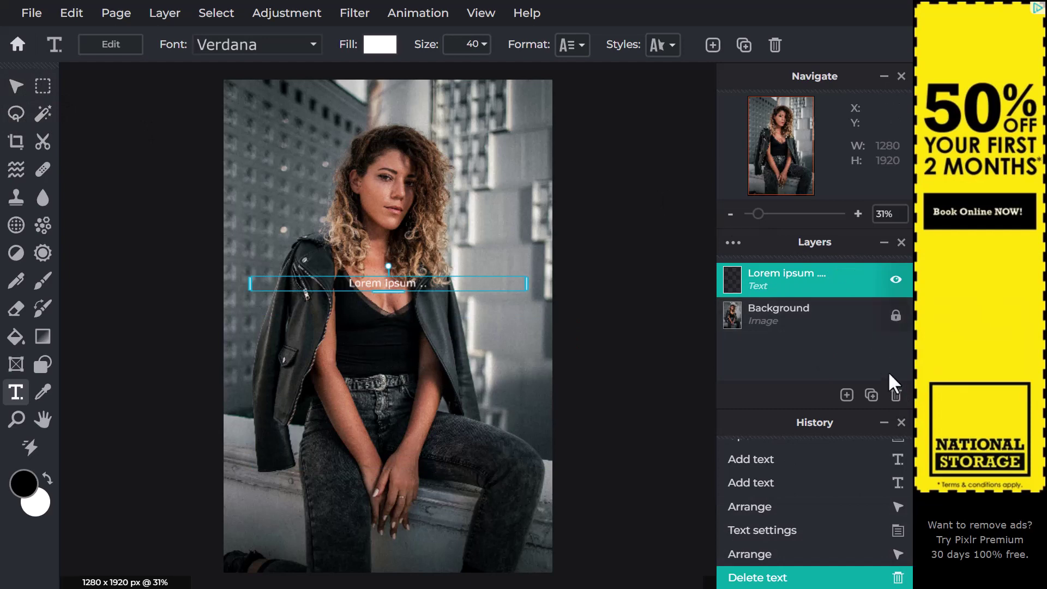
Step: Delete the remaining placeholder text layer so only the background photo is left
click(896, 395)
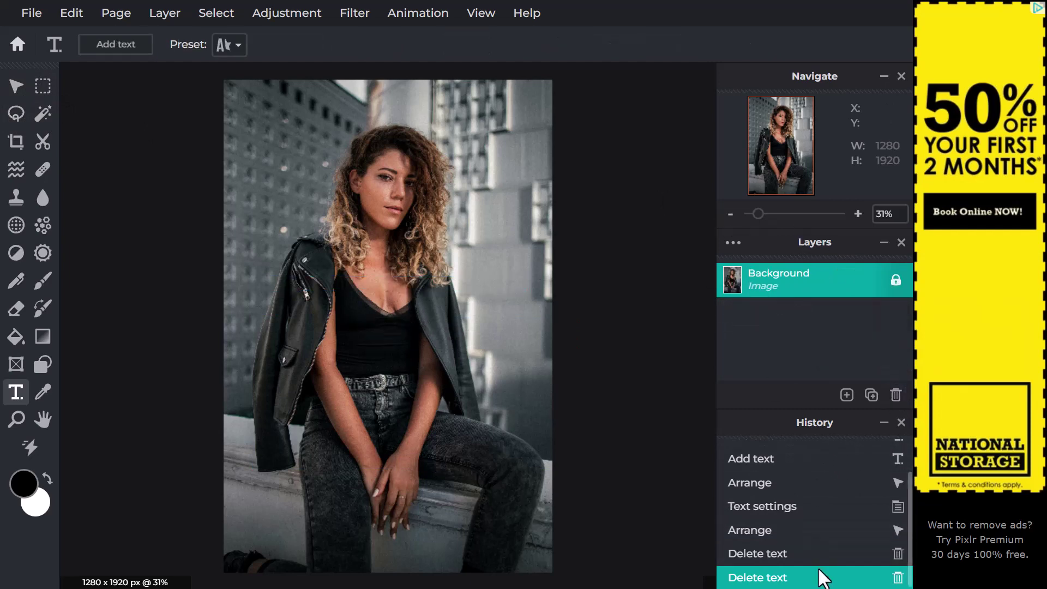
mouse_move(758, 214)
mouse_down()
mouse_move(768, 214)
mouse_move(758, 213)
mouse_up()
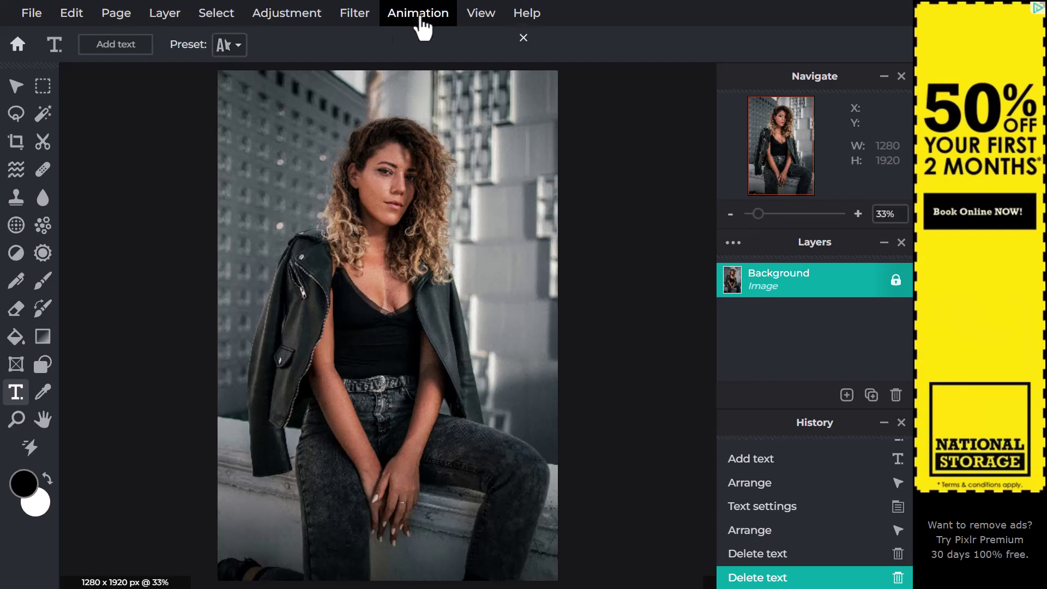
Step: Apply an RGB Split glitch to the photo with distance 49, direction 94, amount 53 and the single red colour
click(421, 18)
mouse_move(354, 19)
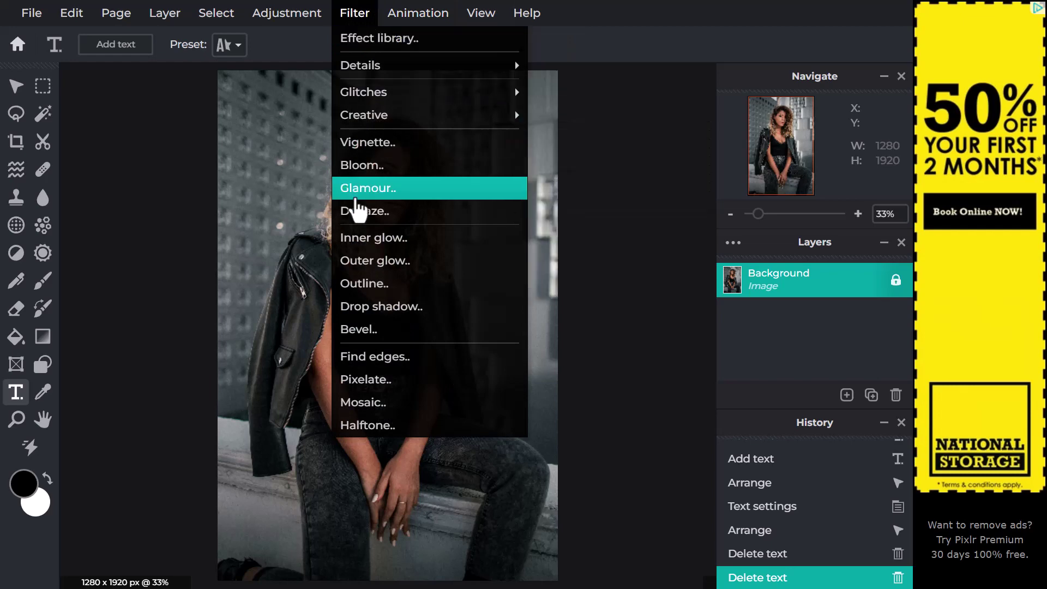
mouse_move(373, 96)
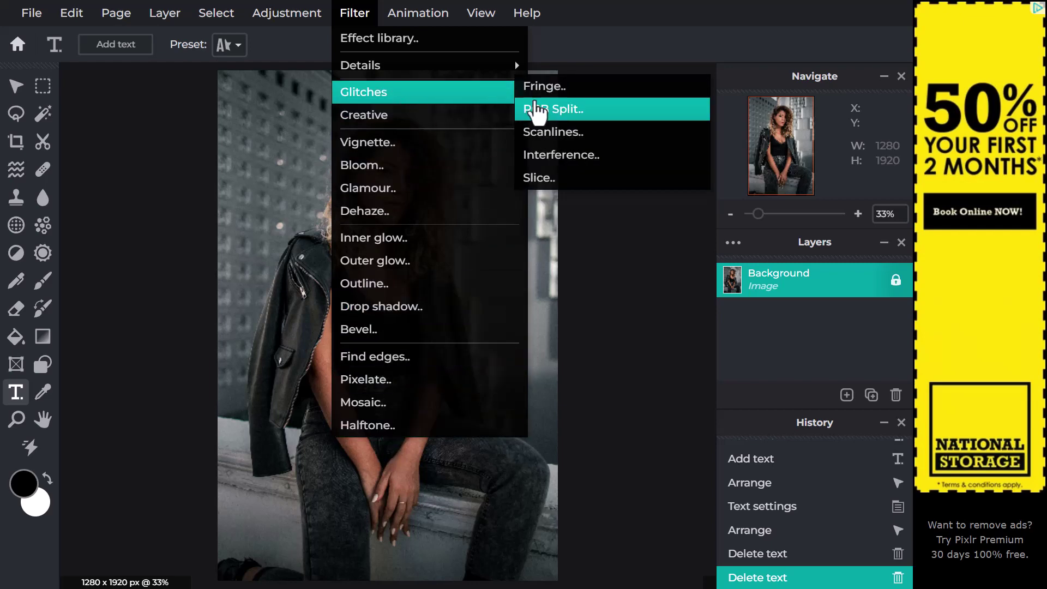
click(544, 110)
drag(499, 226, 656, 159)
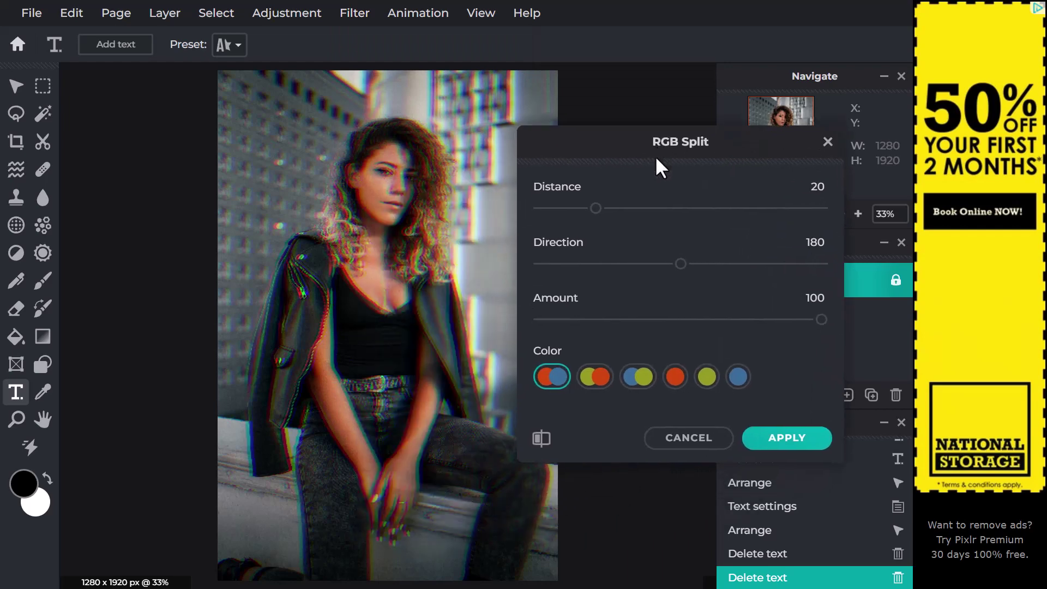
drag(597, 212, 680, 210)
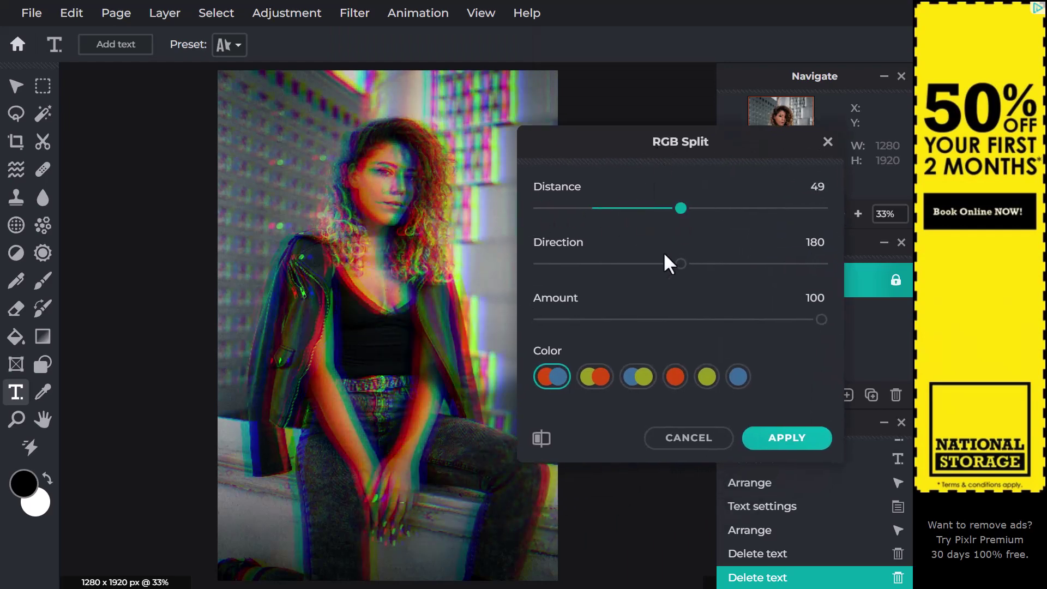
drag(674, 271, 612, 265)
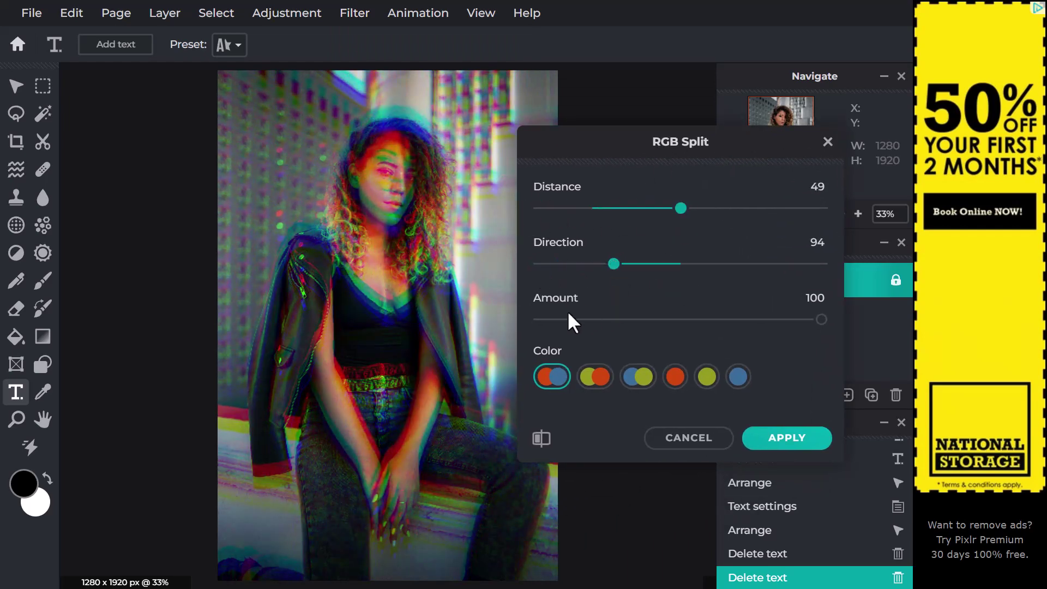
drag(572, 320, 689, 320)
click(635, 385)
click(675, 384)
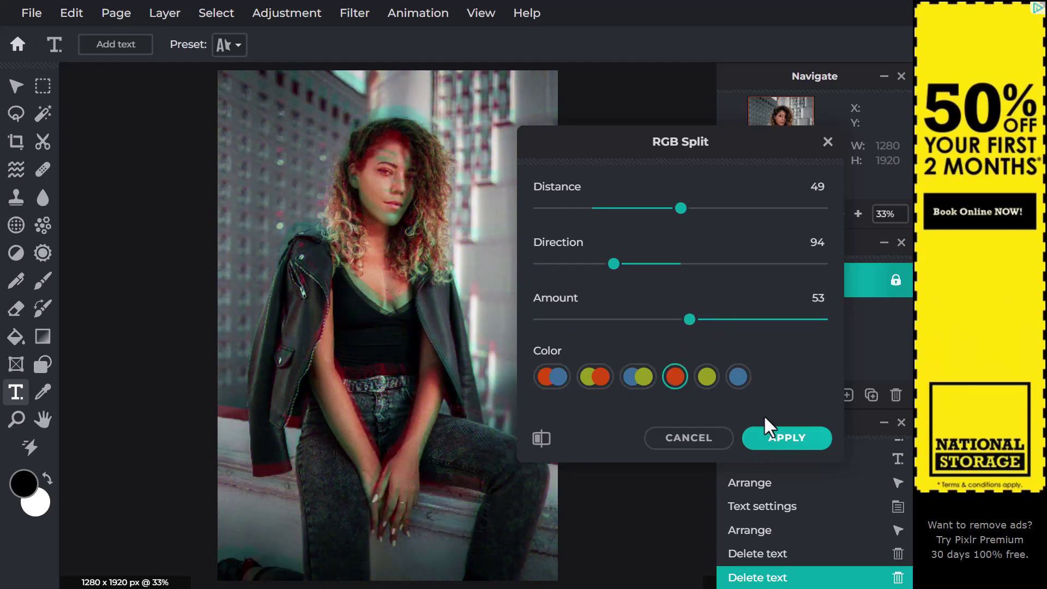
click(769, 430)
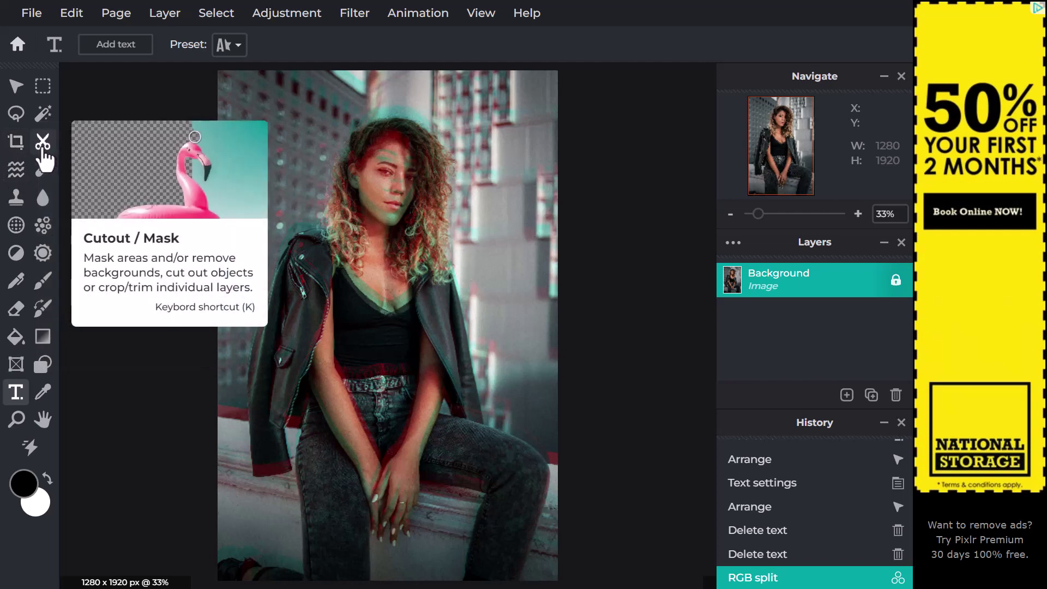
Step: Select the pale wall beside the woman with the magic wand at tolerance 32, clear it and deselect
click(41, 117)
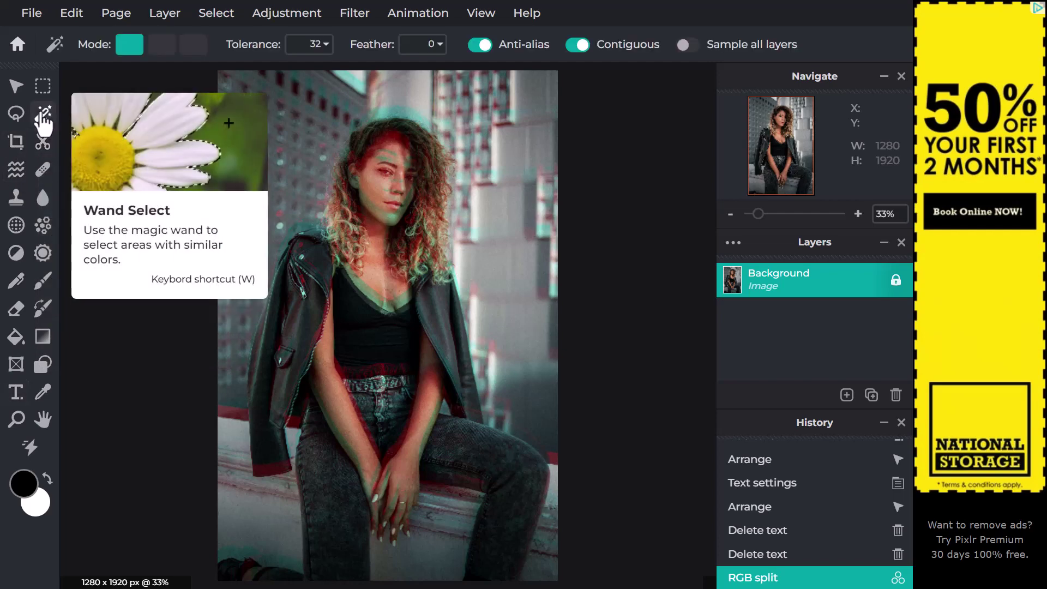
click(481, 232)
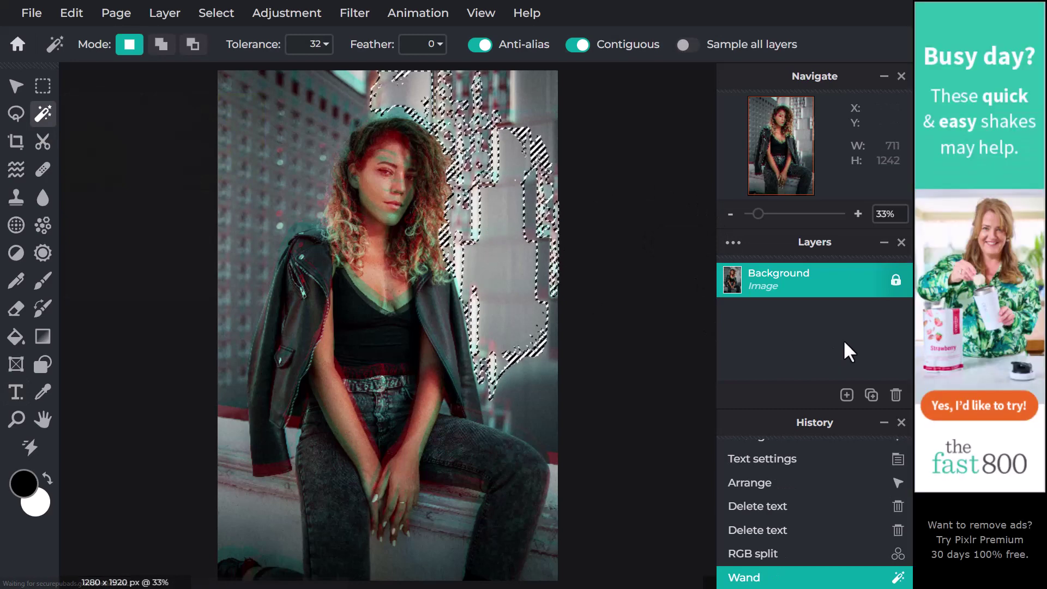
key(Delete)
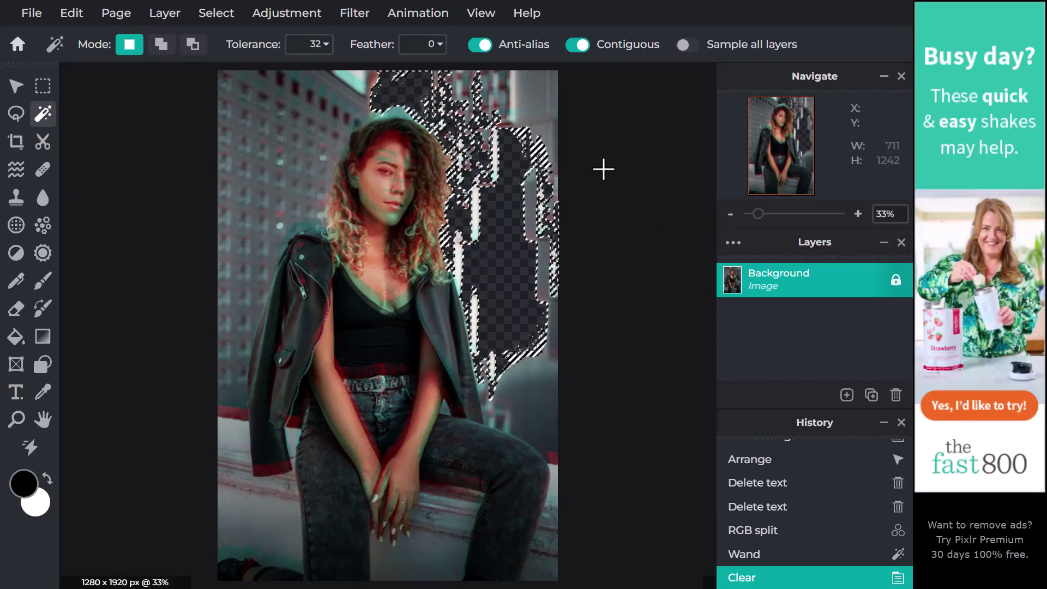
key(ctrl+d)
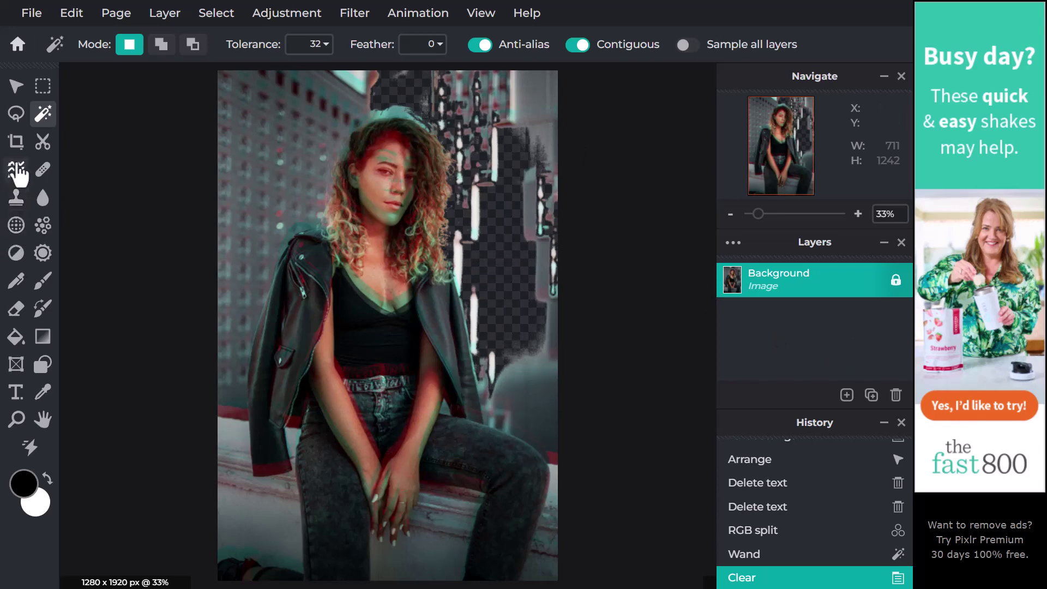
Step: Try the Clone stamp on the woman's face with a size 40 brush and undo the stroke
click(15, 200)
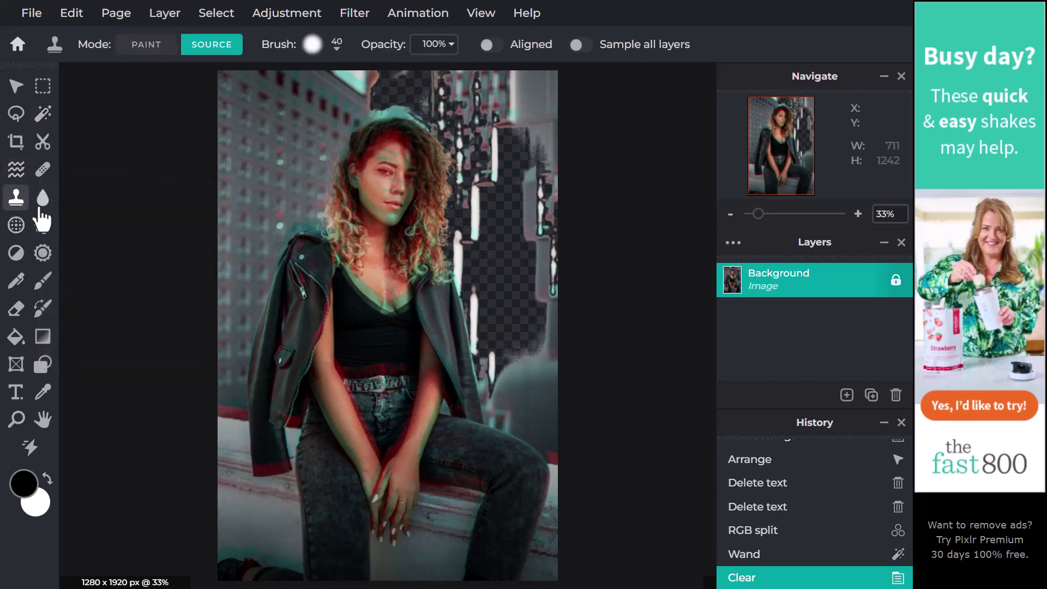
click(375, 189)
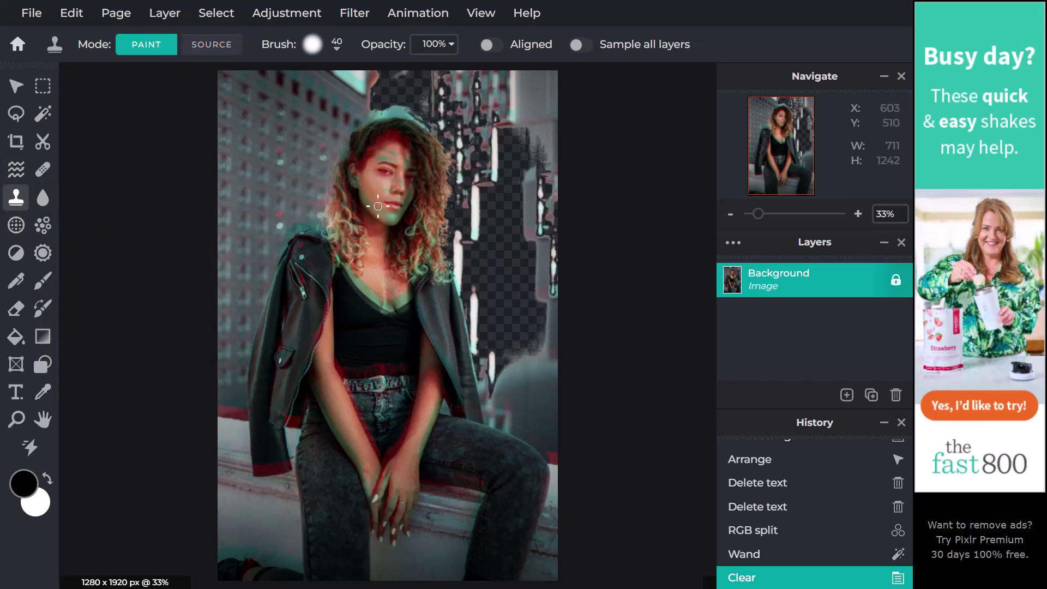
click(377, 188)
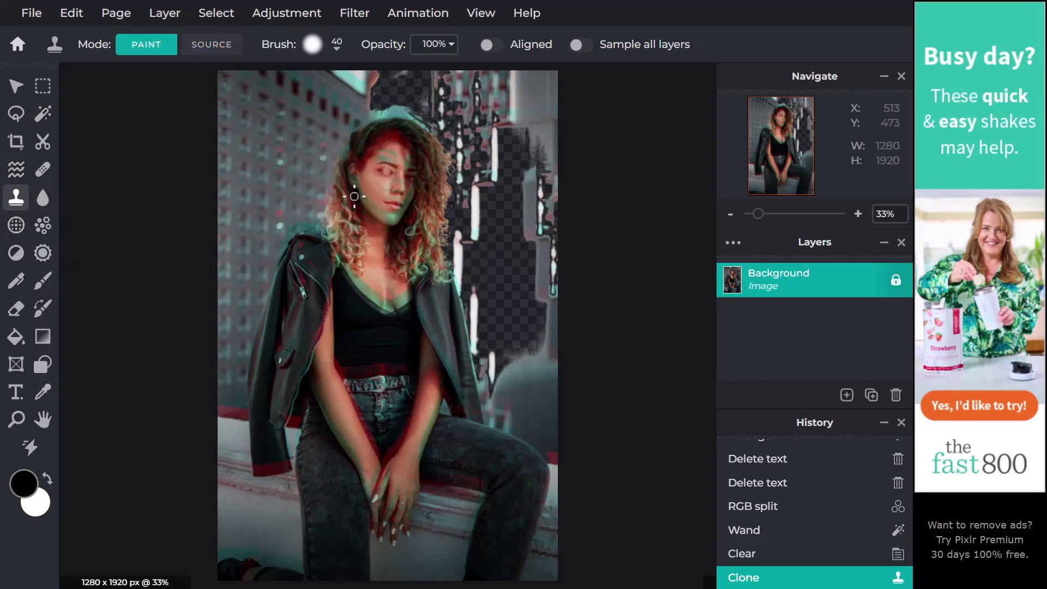
key(ctrl+z)
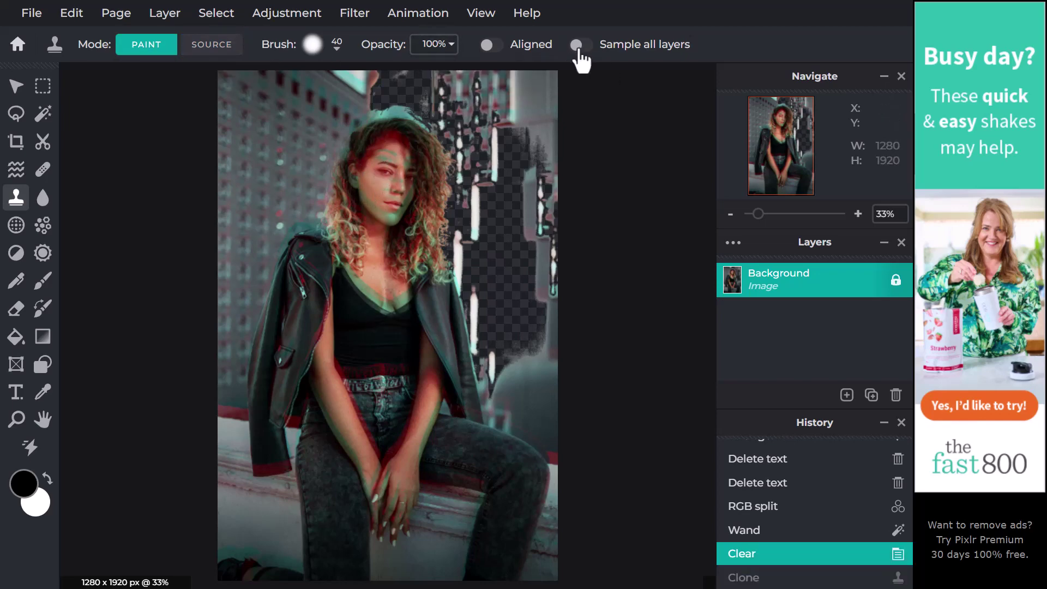
Step: Clone one of the woman's eyes onto the cheek below it with the size 40 Clone stamp
click(23, 175)
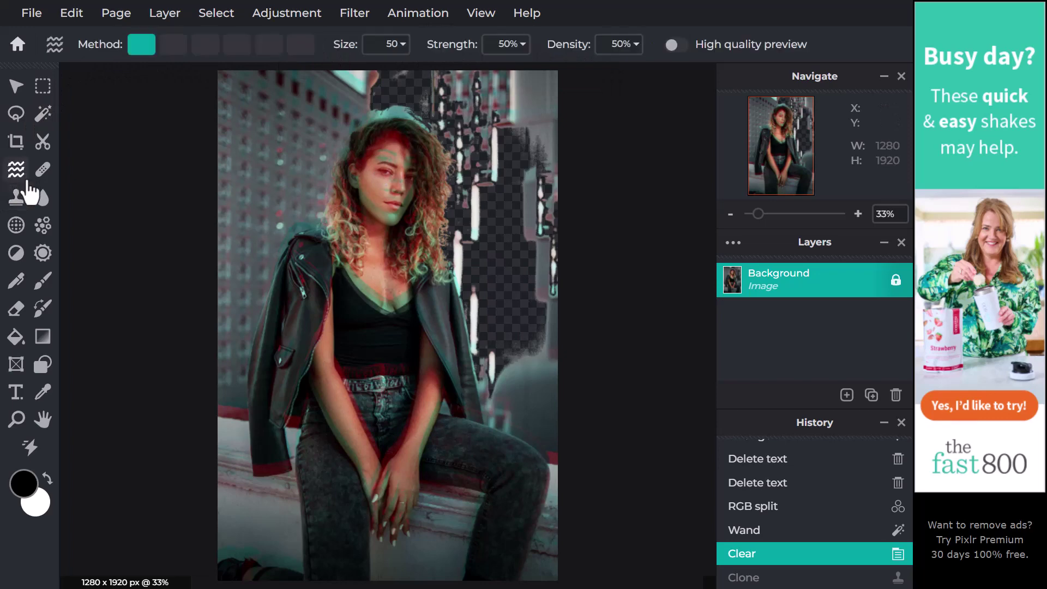
click(18, 196)
click(385, 173)
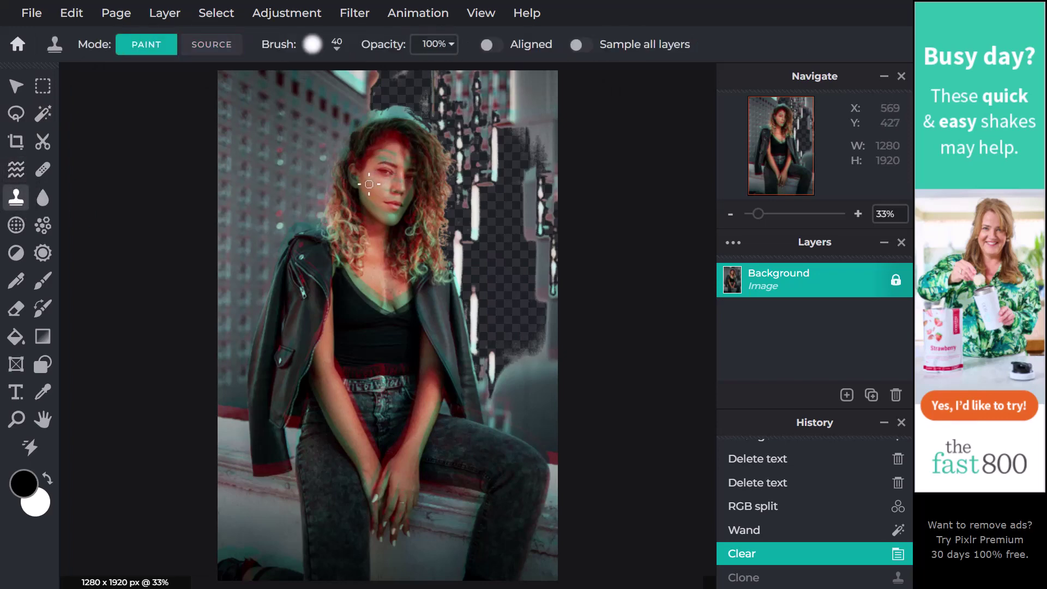
click(378, 184)
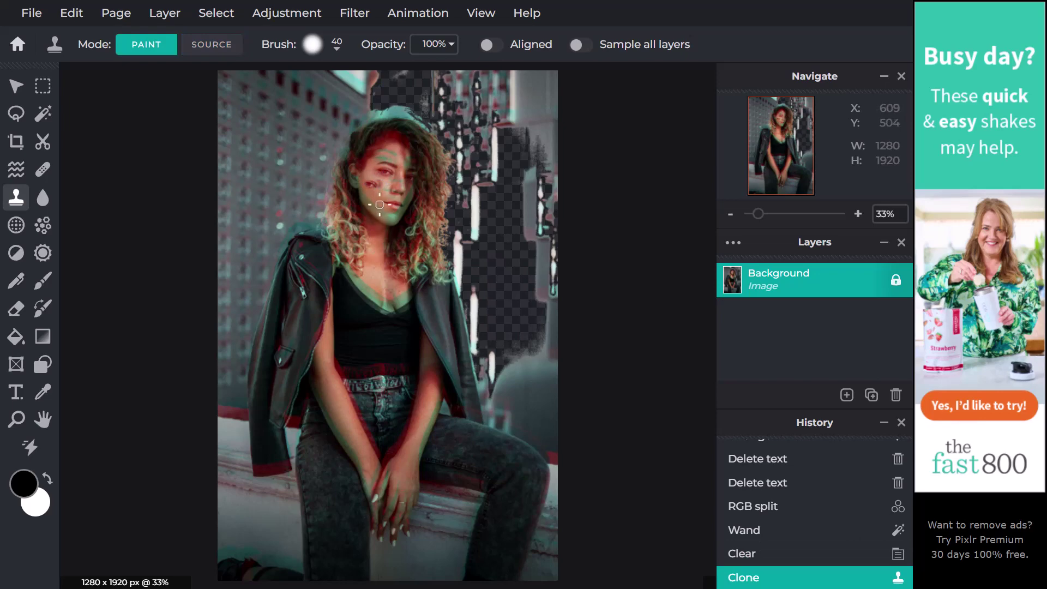
click(381, 171)
Step: Sample the woman's other eye and clone it onto the cheek directly below, beside the nose
scroll(371, 163, up, 5)
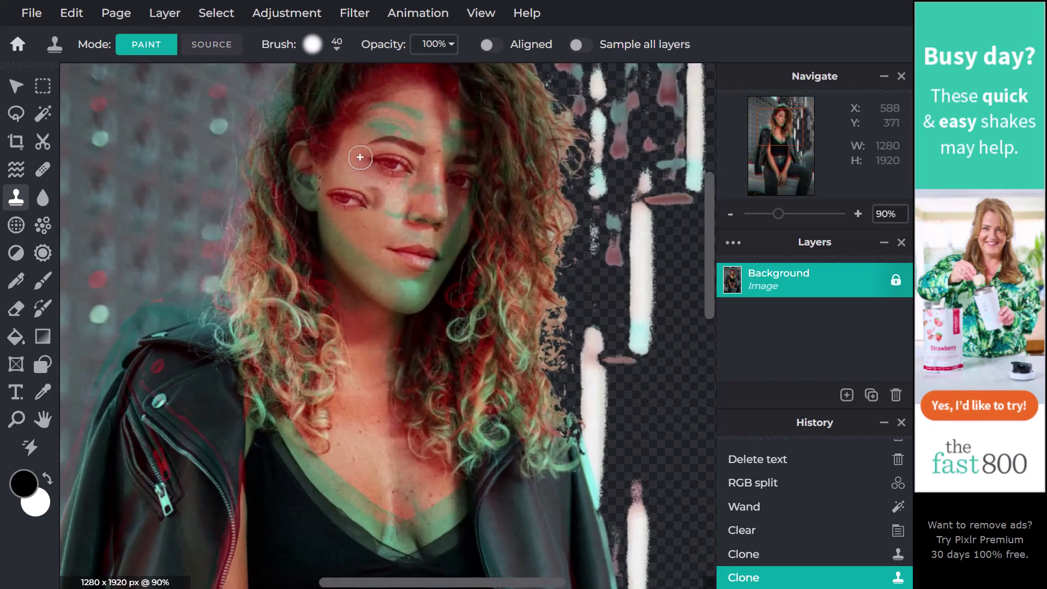
scroll(360, 157, up, 1)
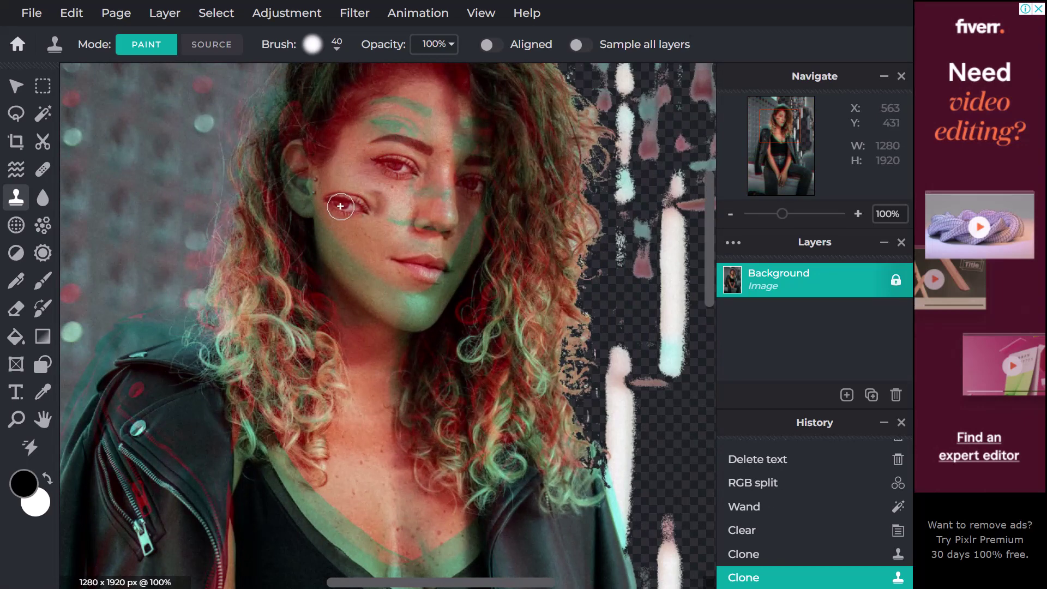
key(alt)
key(alt)
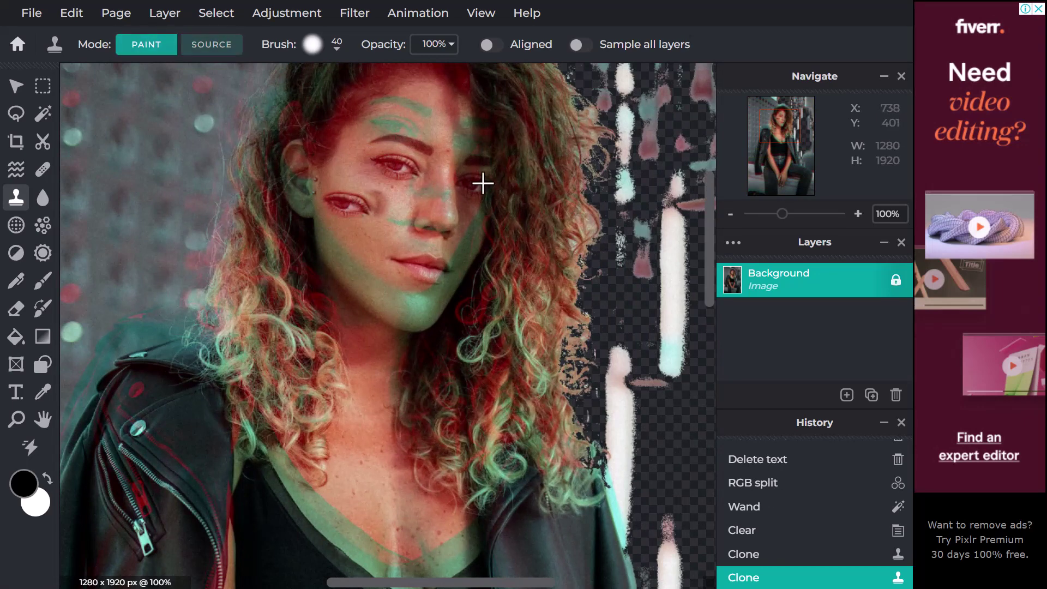
drag(474, 213, 473, 236)
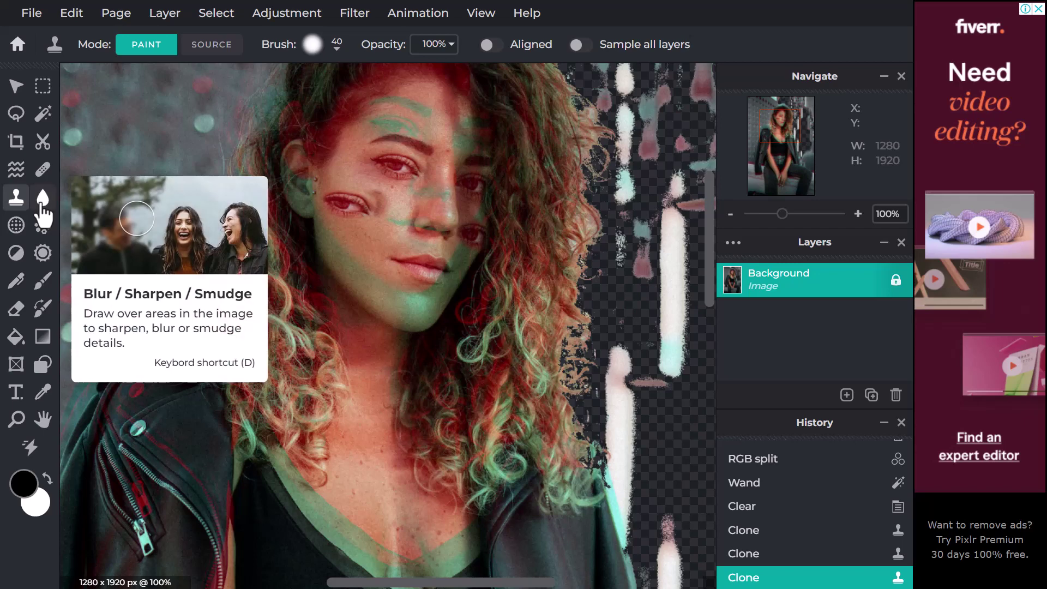
Step: Blur the woman's lips and sharpen the larger cloned eye using the size 50 brush at strength 40
click(42, 202)
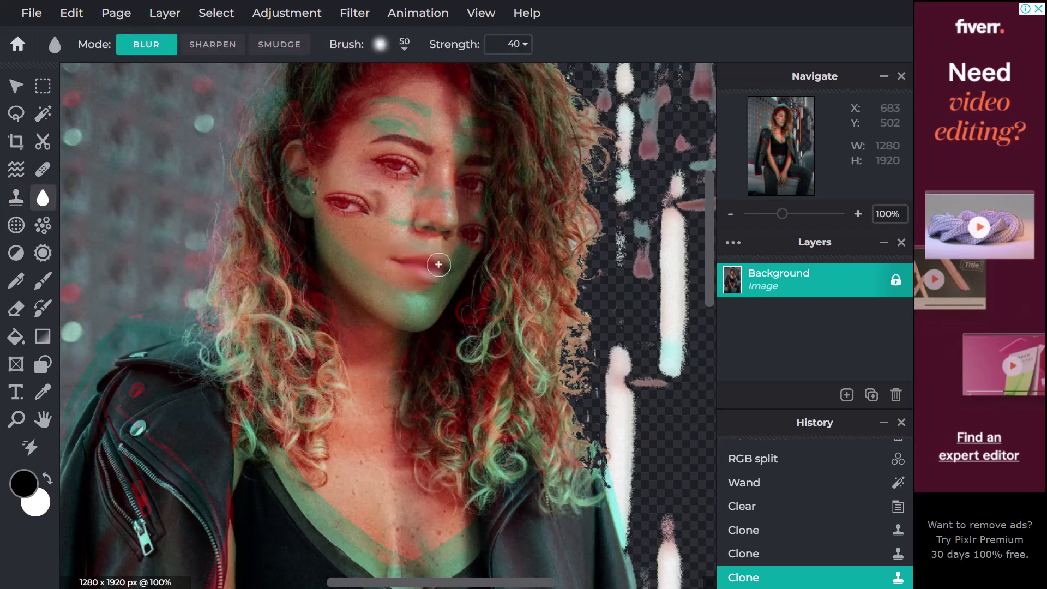
click(407, 272)
click(213, 45)
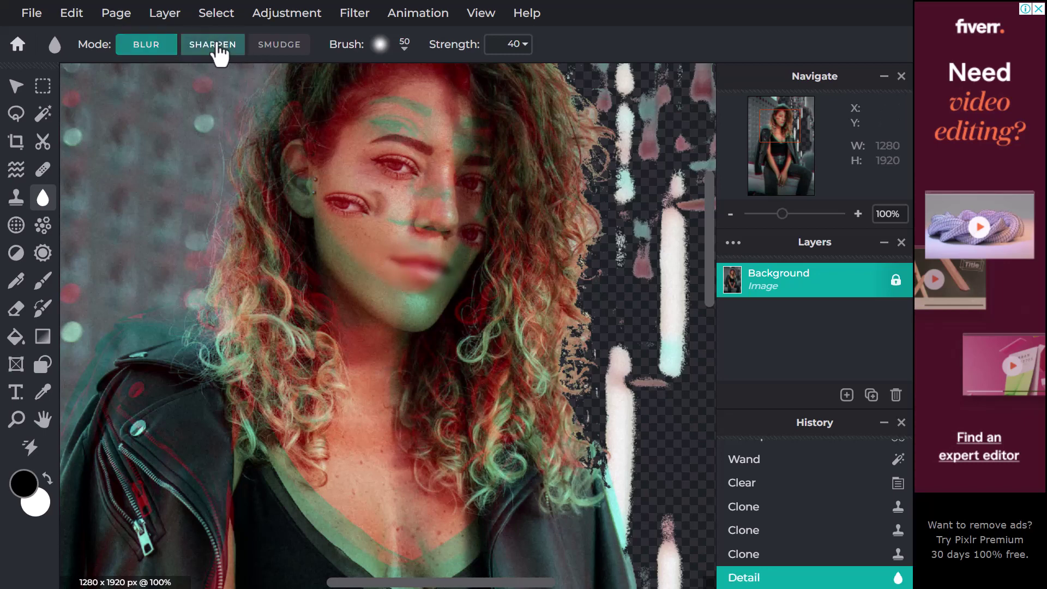
click(345, 197)
Step: Smudge the larger cloned eye across the cheek and streak the skin up towards the temple
click(279, 44)
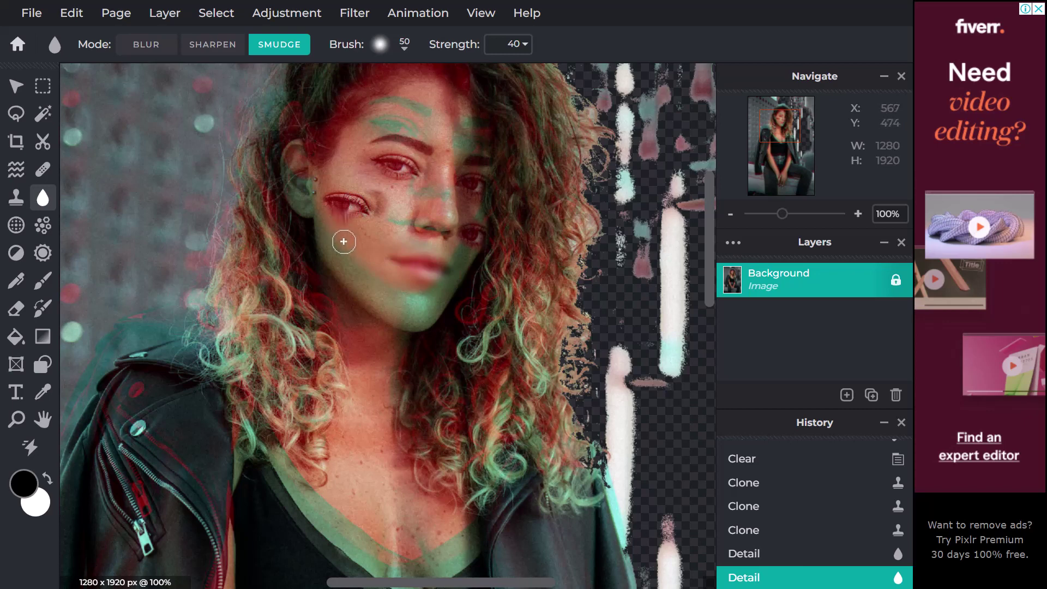
drag(343, 242, 354, 259)
mouse_move(347, 212)
mouse_down()
mouse_move(363, 148)
mouse_move(333, 206)
mouse_move(342, 127)
mouse_up()
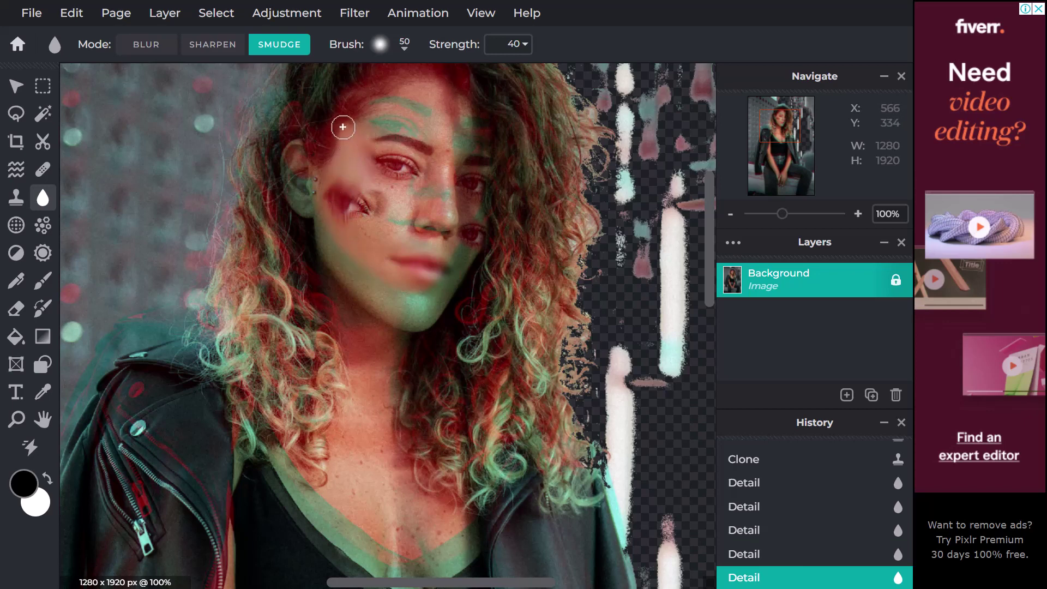
drag(363, 199, 371, 256)
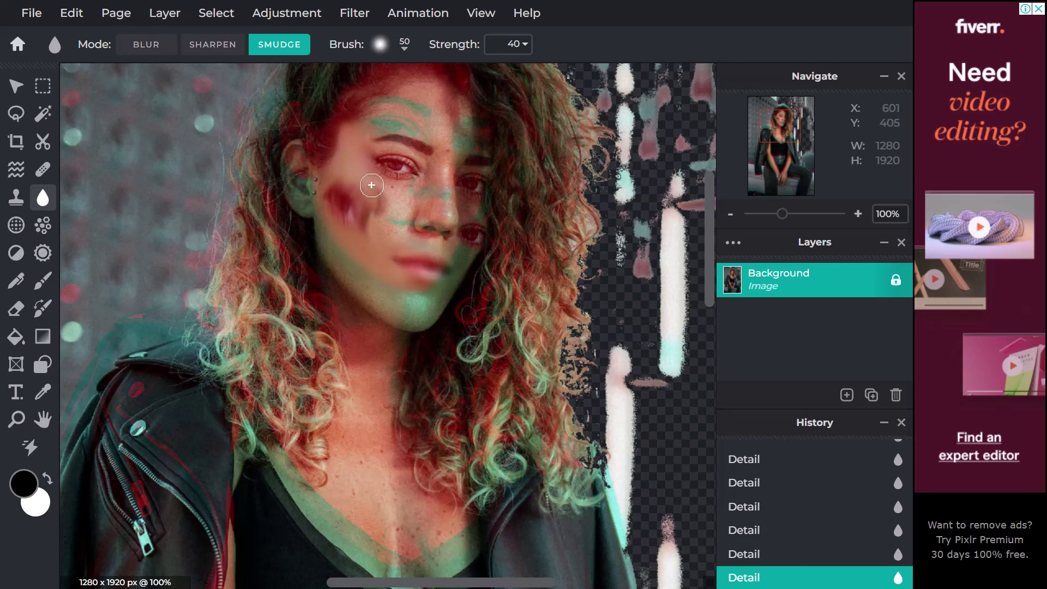
drag(370, 190, 346, 117)
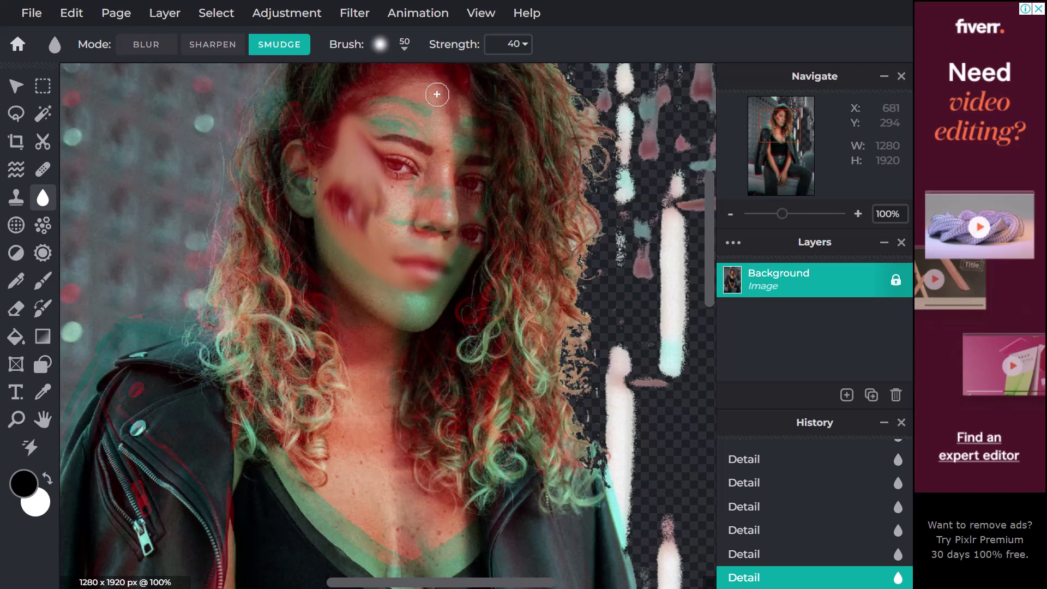
Step: Bring up the Focus tool and try a circle Dispersion over the woman's face with a 50 px mask brush, resetting it
click(15, 229)
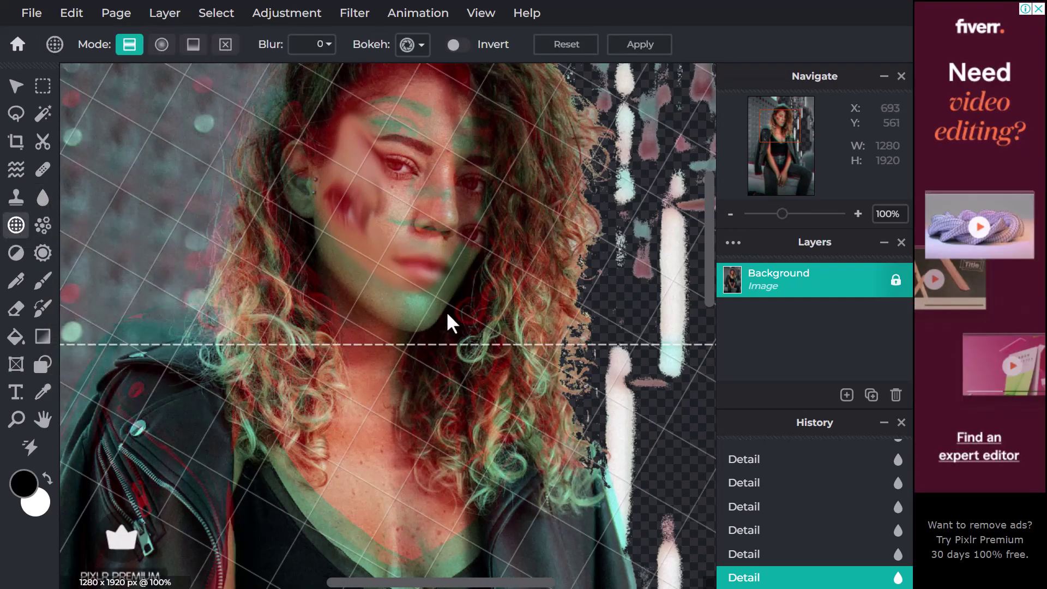
scroll(452, 323, down, 4)
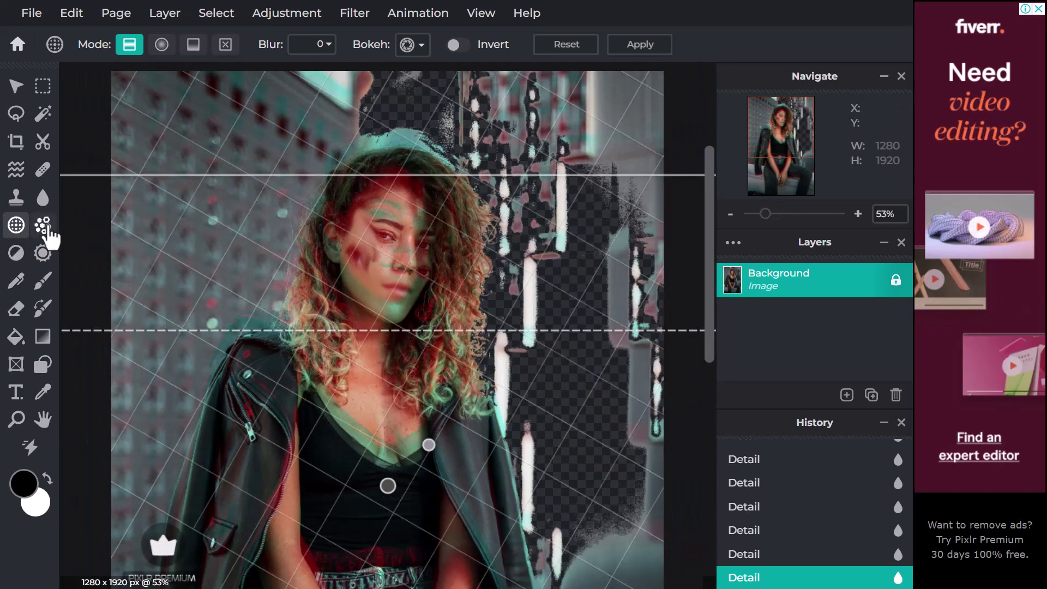
click(42, 225)
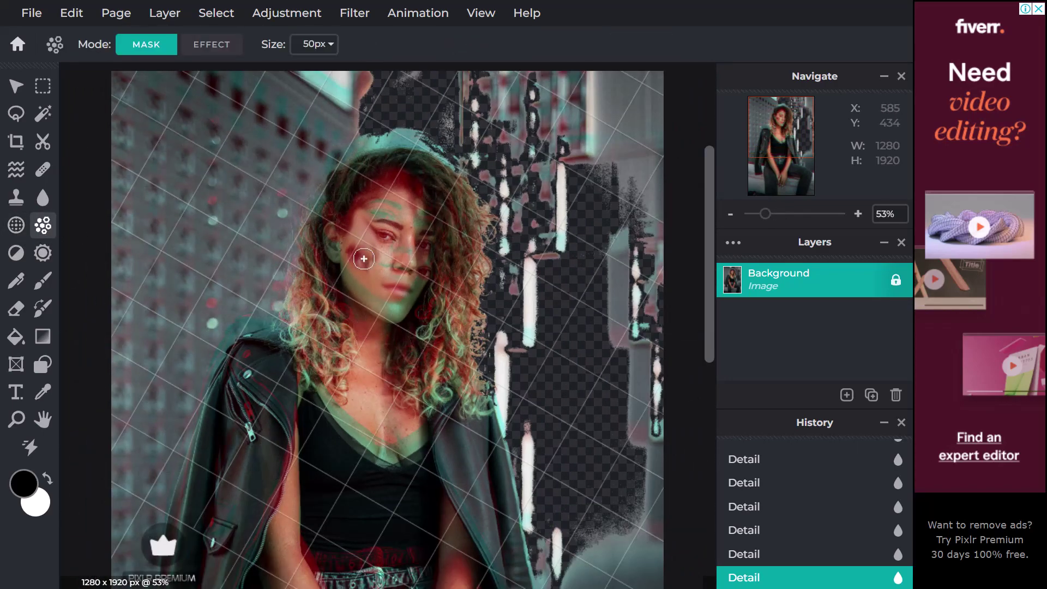
mouse_move(364, 258)
mouse_down()
mouse_move(386, 318)
mouse_move(409, 336)
mouse_move(394, 201)
mouse_move(386, 295)
mouse_move(404, 233)
mouse_move(422, 262)
mouse_move(412, 299)
mouse_up()
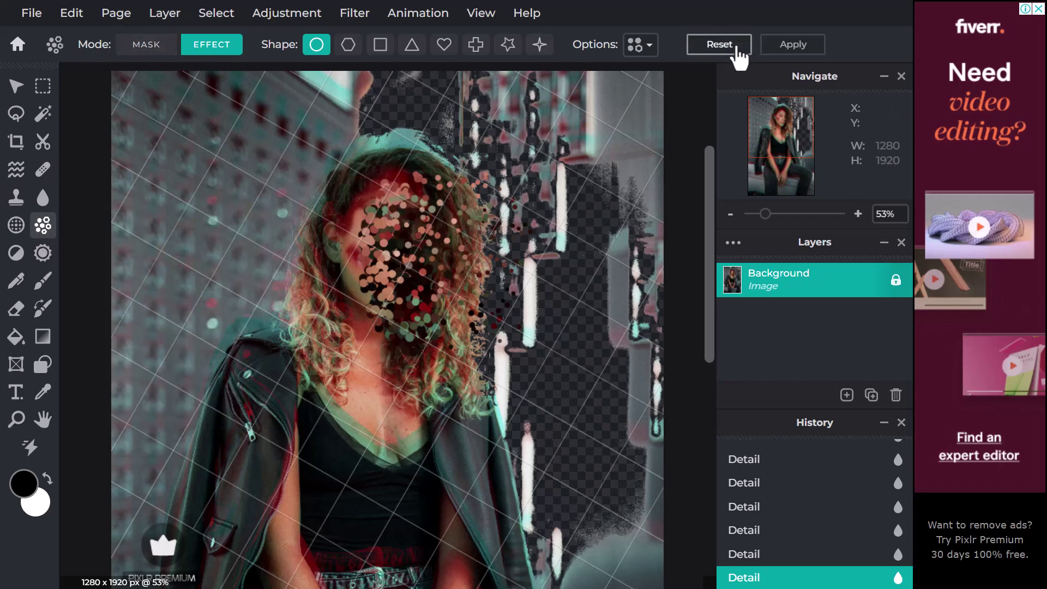
click(731, 48)
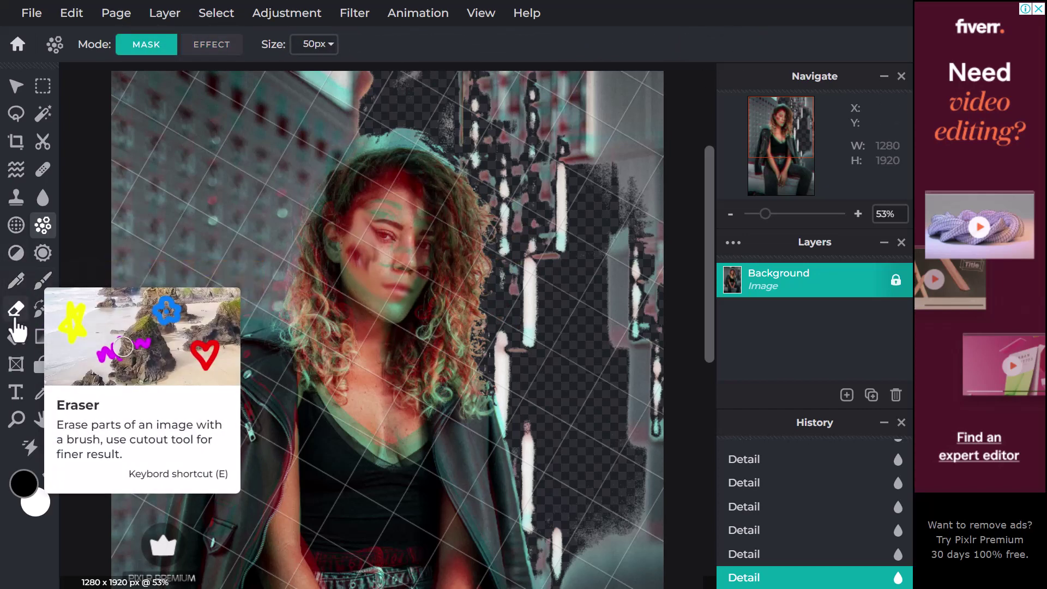
Step: Paint black over parts of the woman's face and neckline with the Color replace brush in Auto mode
click(17, 319)
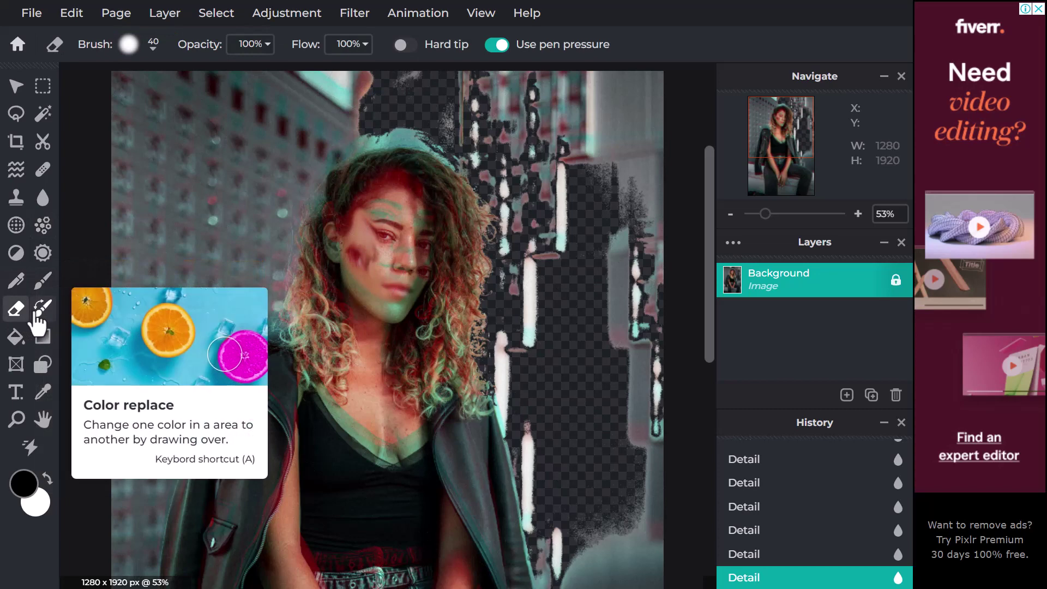
click(38, 316)
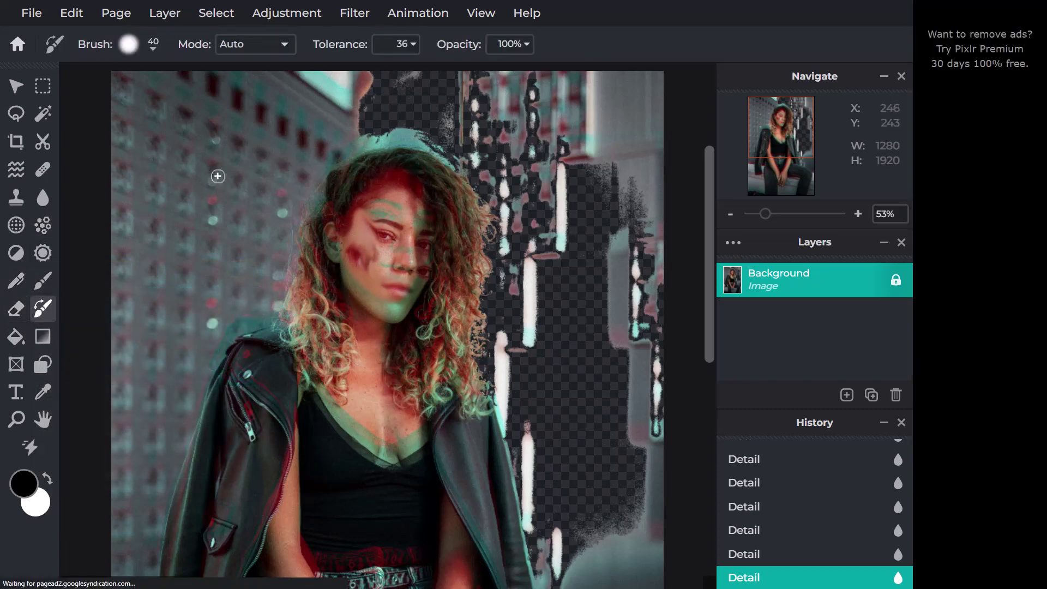
click(261, 39)
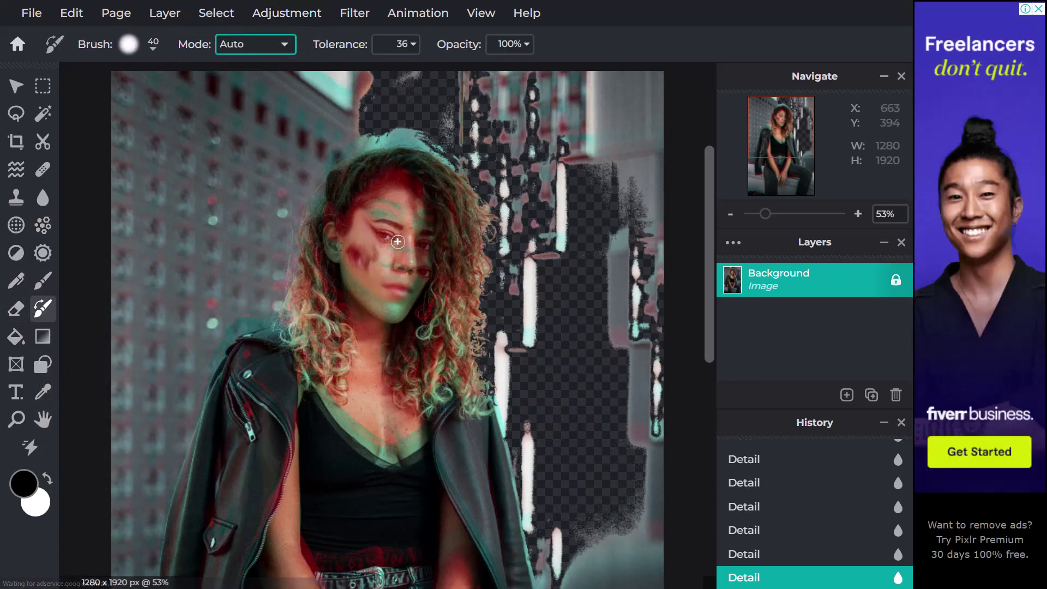
drag(391, 235, 357, 222)
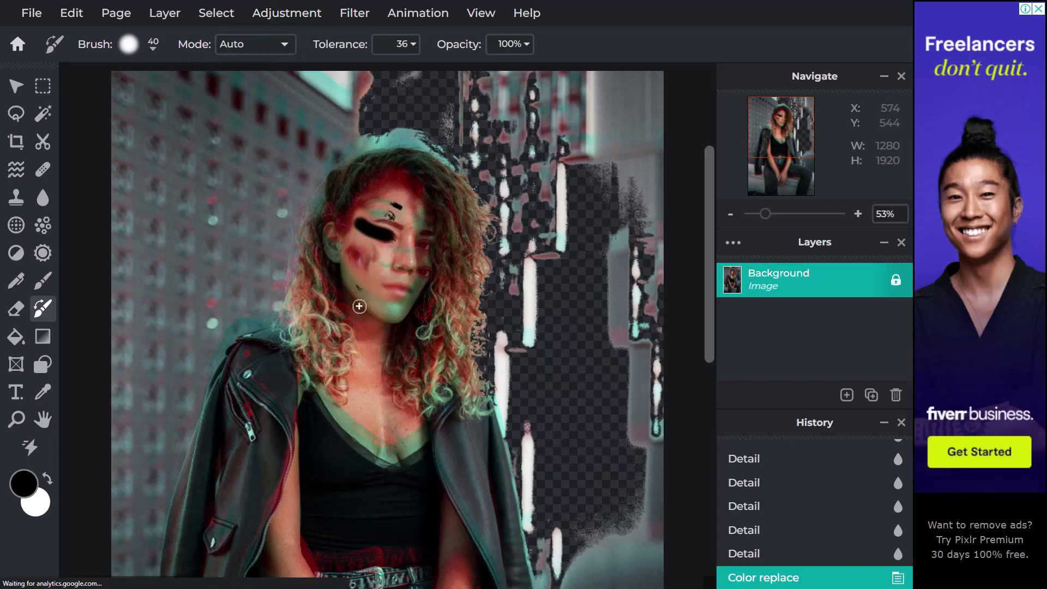
drag(360, 423, 364, 244)
mouse_move(381, 196)
mouse_down()
mouse_move(337, 327)
mouse_move(413, 219)
mouse_move(423, 268)
mouse_up()
mouse_move(435, 213)
mouse_down()
mouse_move(336, 284)
mouse_move(422, 263)
mouse_move(365, 329)
mouse_up()
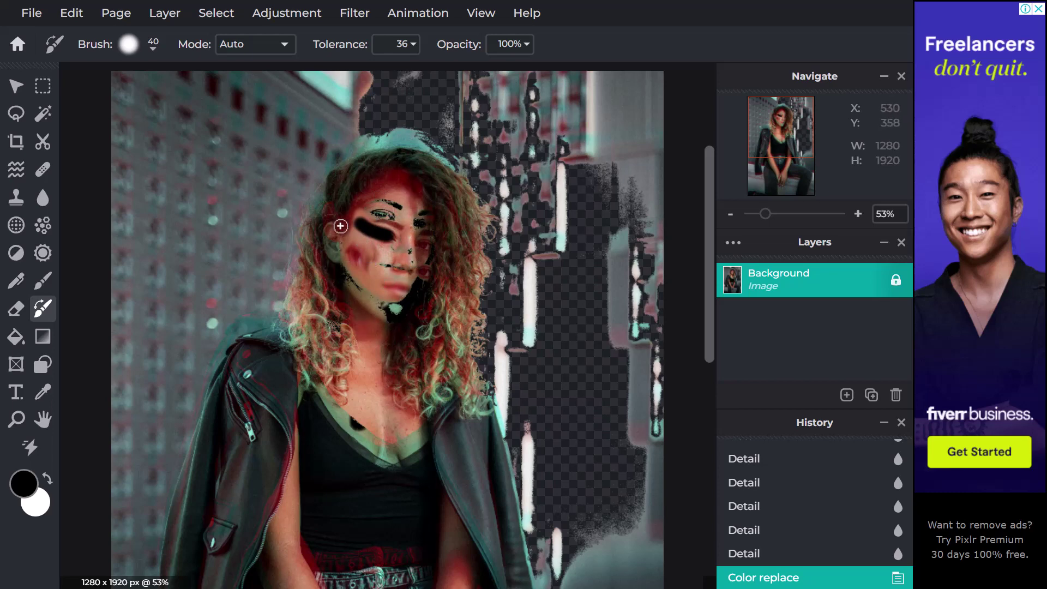
click(341, 225)
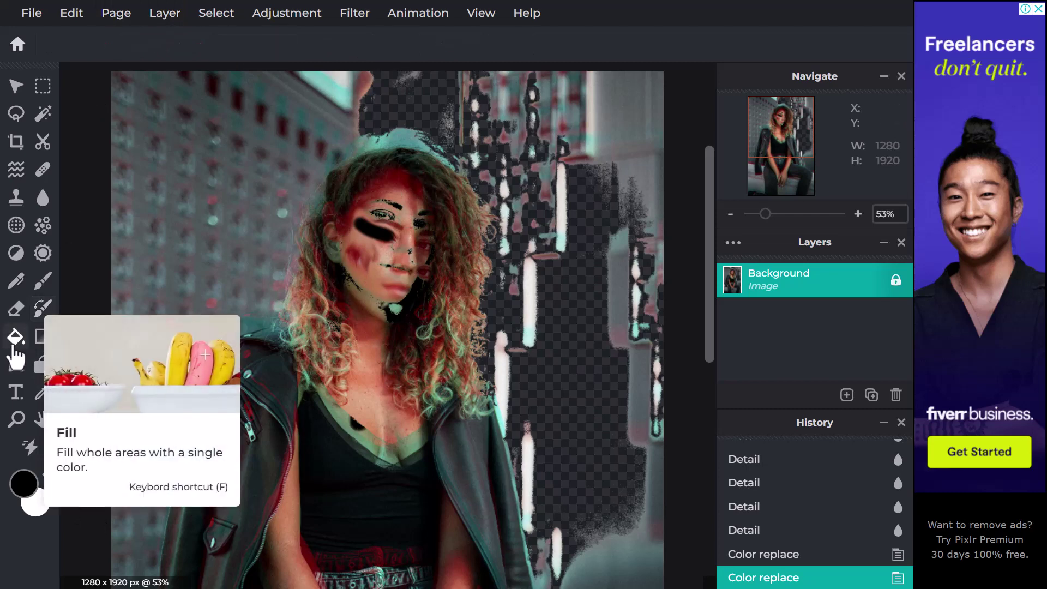
Step: Fill the building wall behind the woman and the transparent area beside her with cyan #00FFF2
click(15, 344)
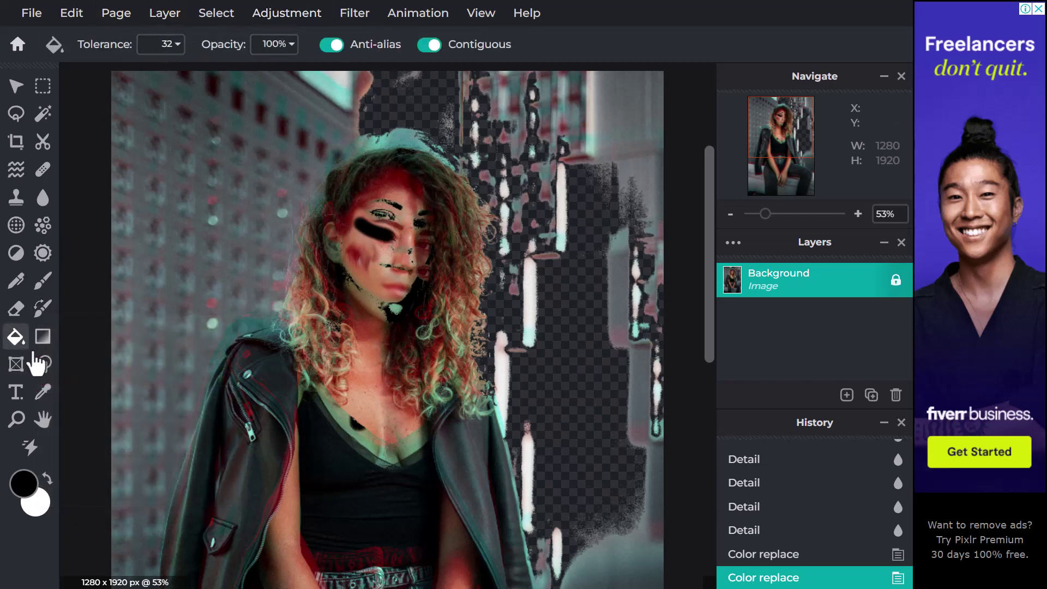
click(23, 483)
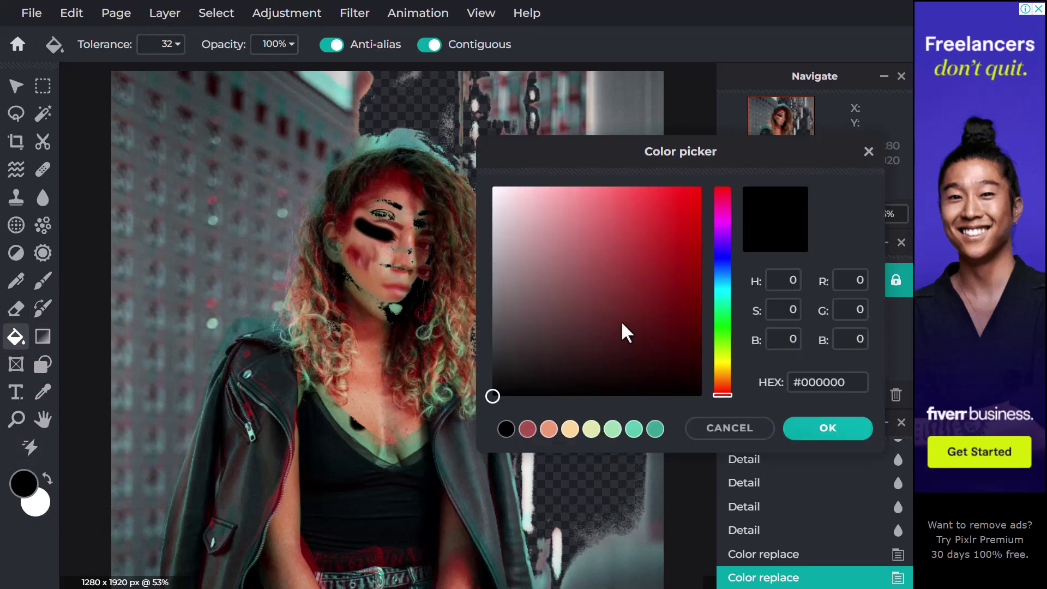
click(723, 300)
click(696, 224)
click(700, 187)
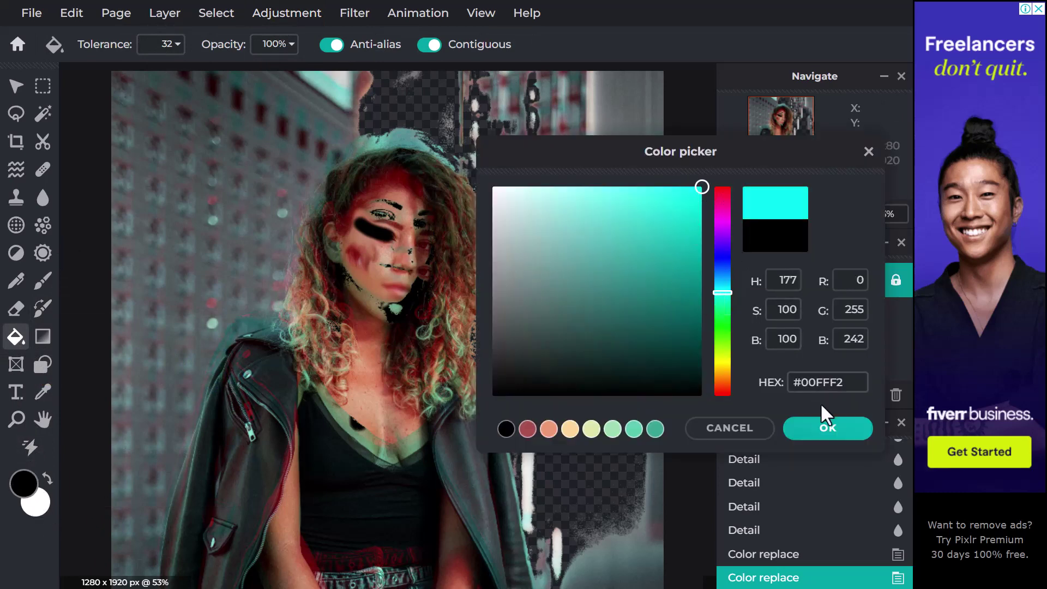
click(828, 427)
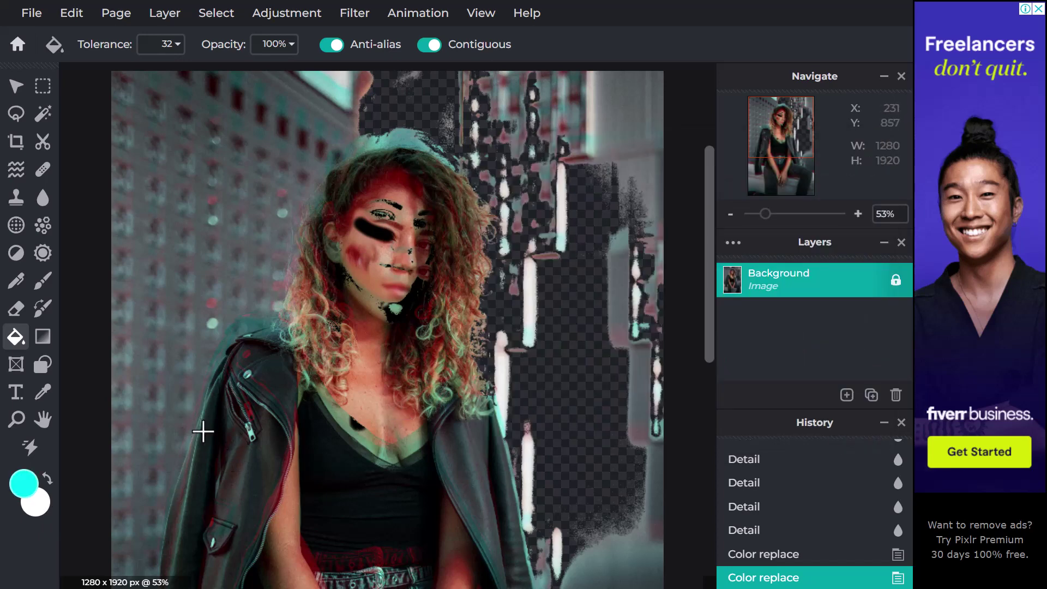
click(177, 279)
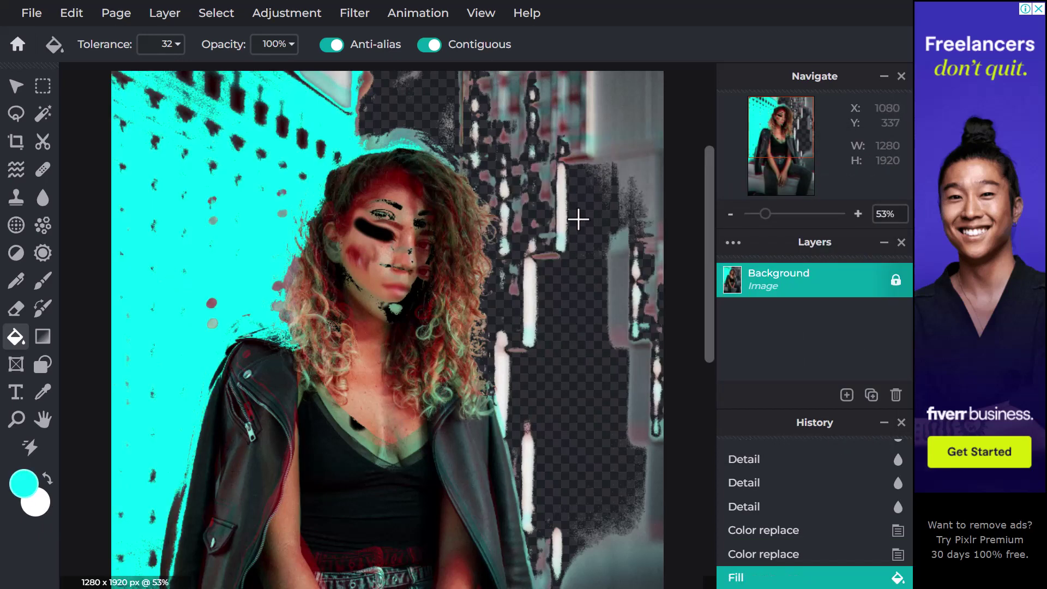
click(577, 219)
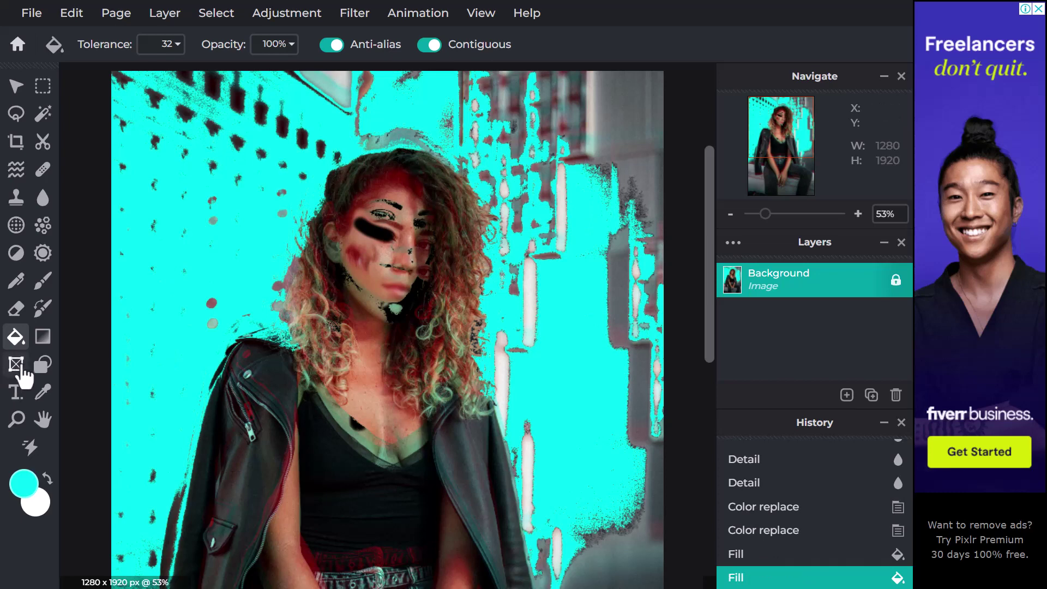
Step: Draw a roughly square frame over the woman's head and chest and load the desert crystal-ball photo into it
click(16, 364)
drag(273, 146, 578, 461)
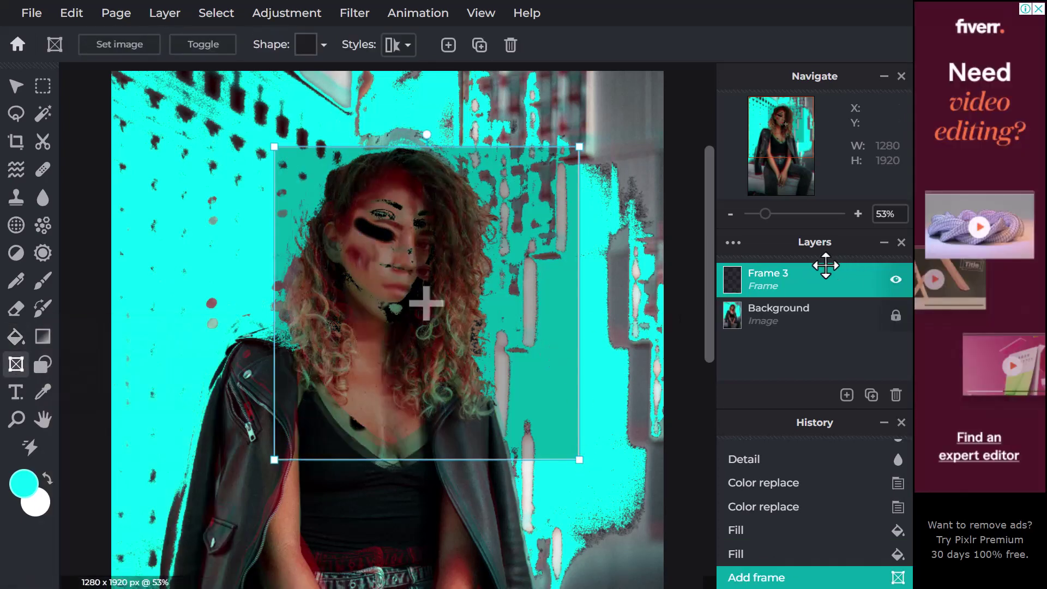
click(813, 281)
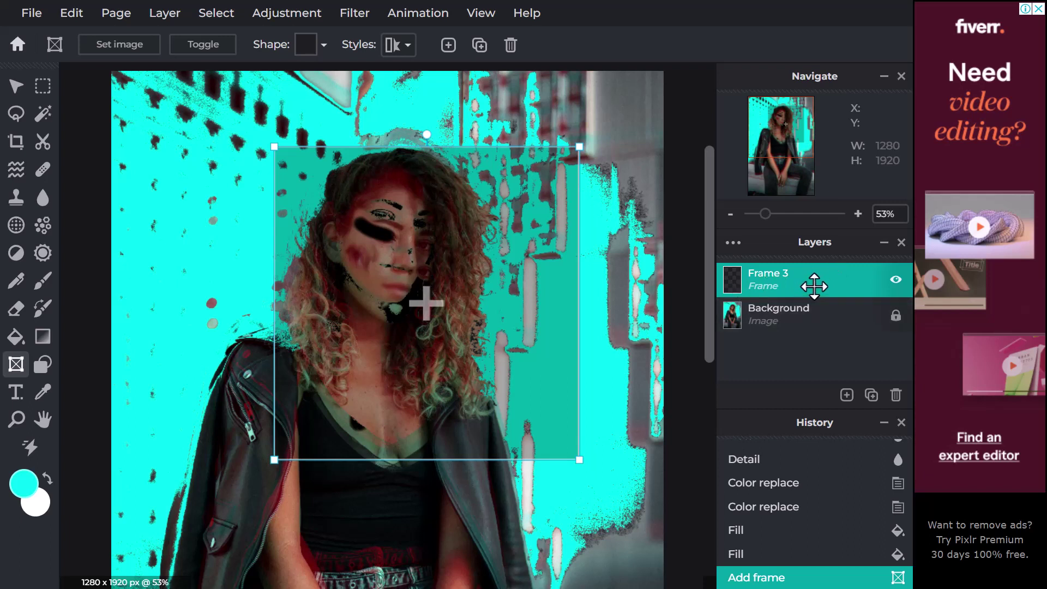
click(426, 305)
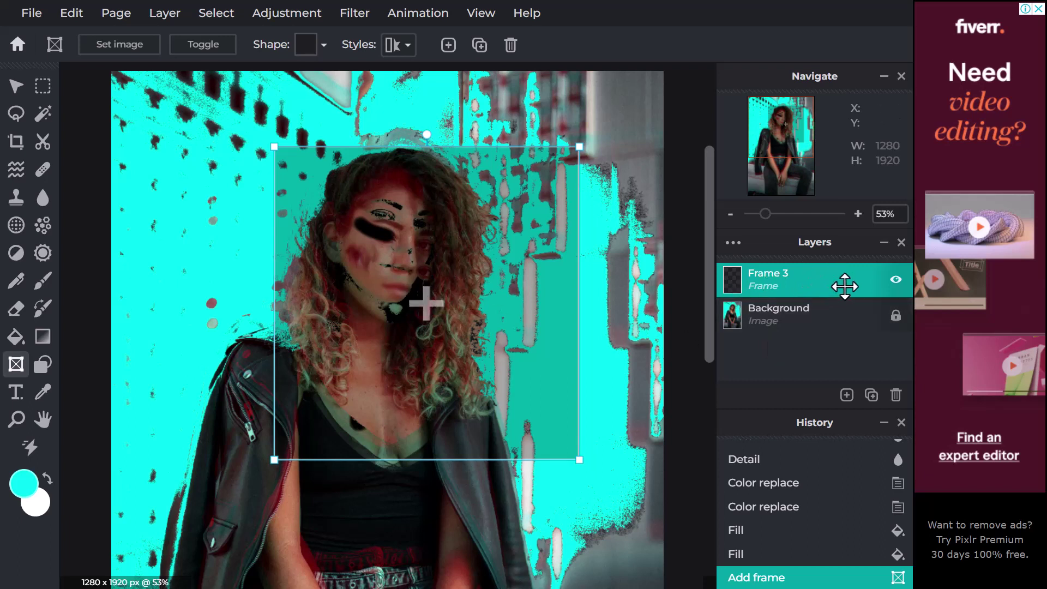
double_click(847, 282)
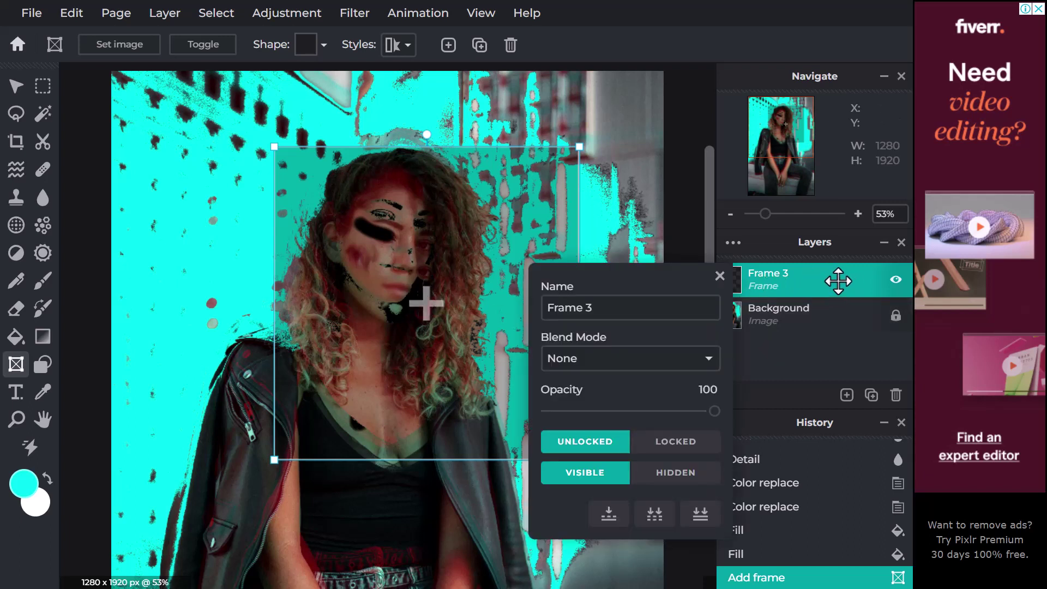
click(396, 287)
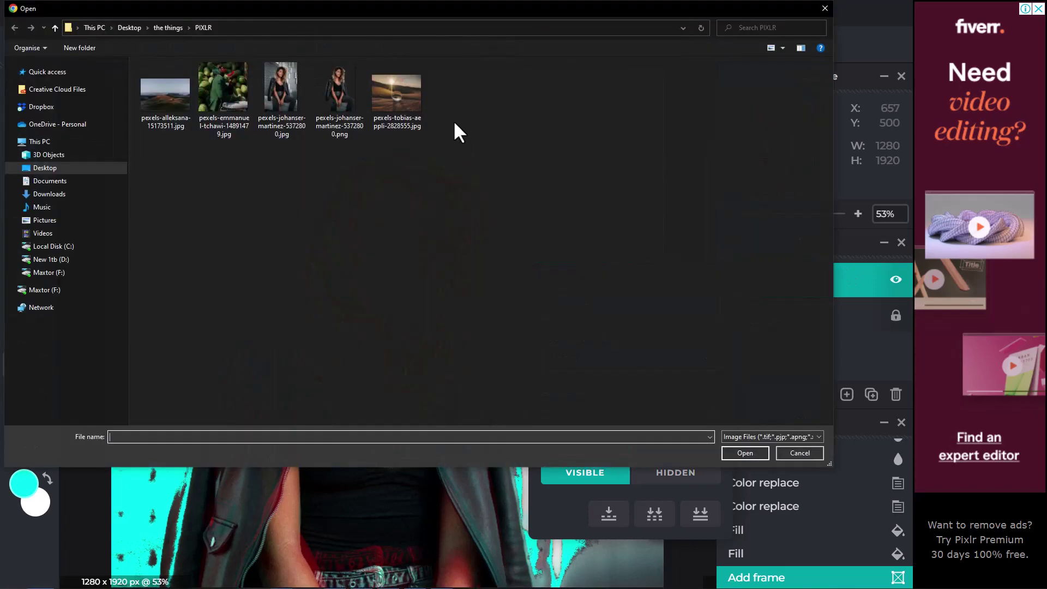
double_click(407, 104)
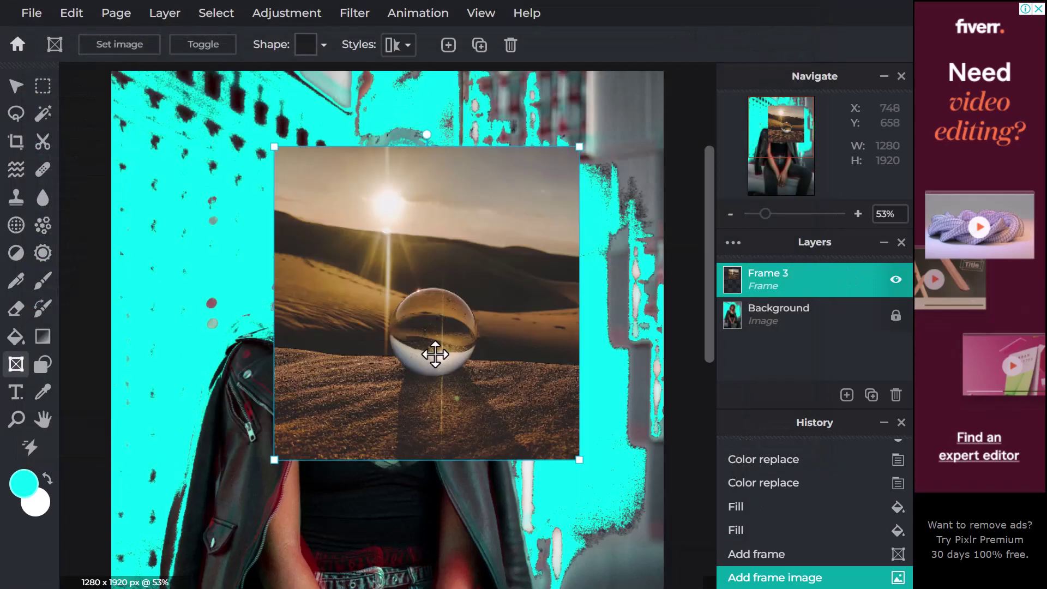
Step: Shift the frame down over the woman's chest, then enlarge and reposition the desert photo inside it
drag(417, 305, 354, 308)
drag(522, 418, 664, 560)
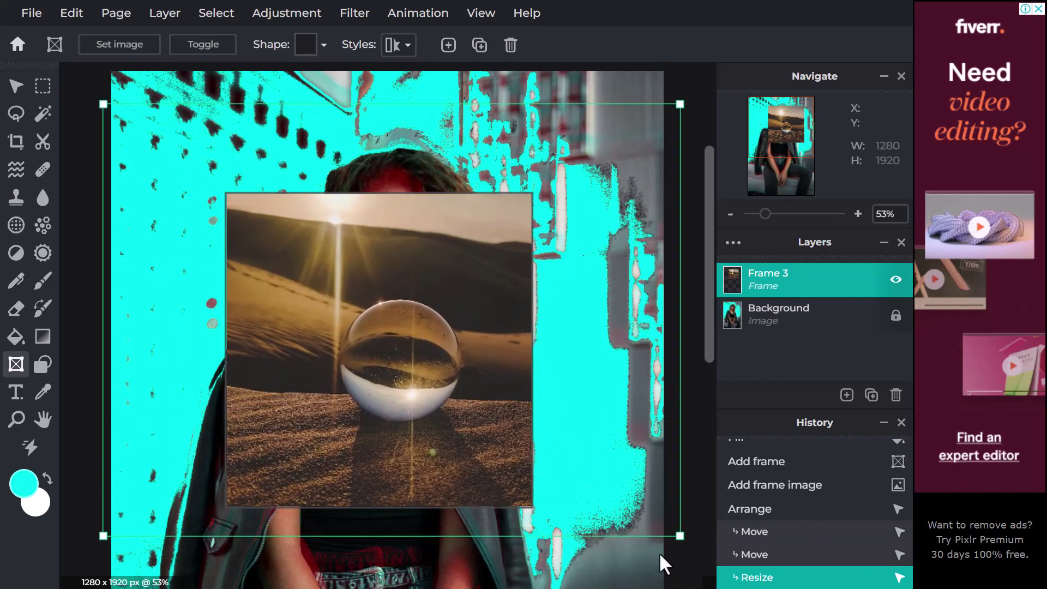
drag(377, 327, 360, 308)
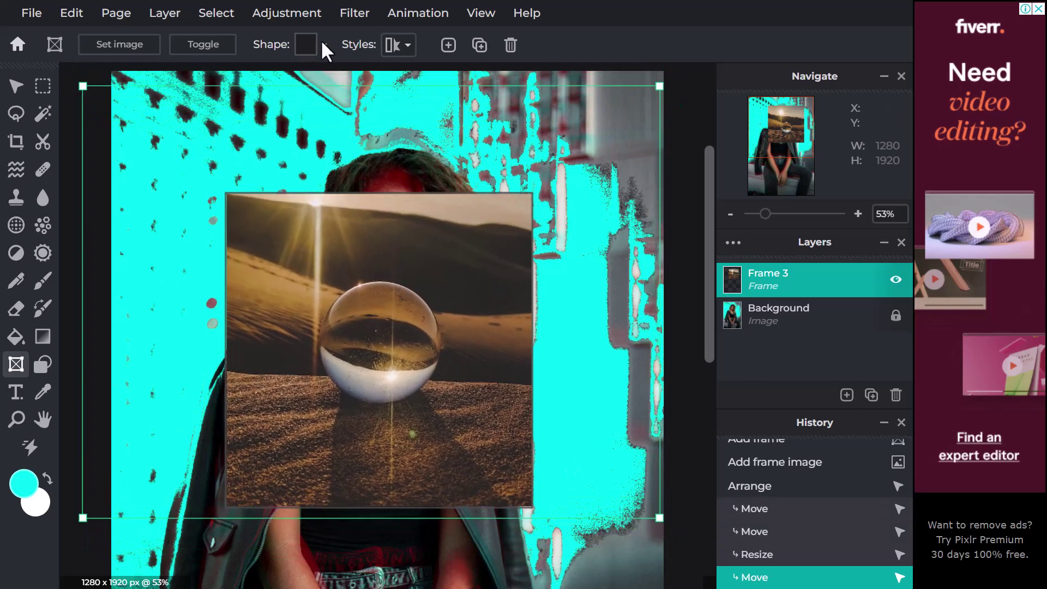
click(408, 76)
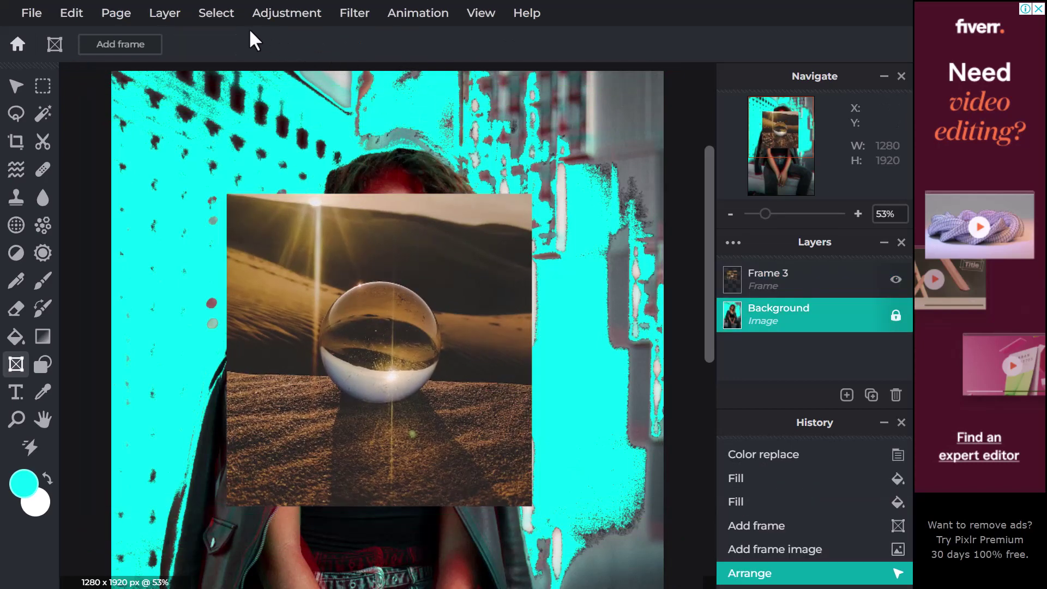
Step: Change the photo frame's shape to a six-petal flower and move it over to the woman's shoulder beside her face
click(329, 238)
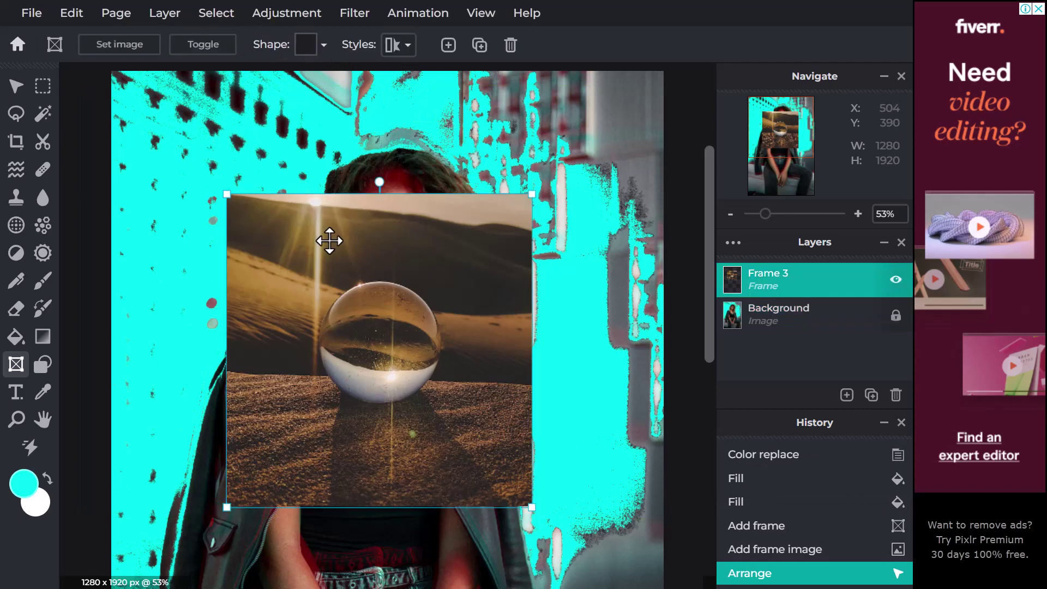
click(324, 45)
scroll(315, 233, down, 3)
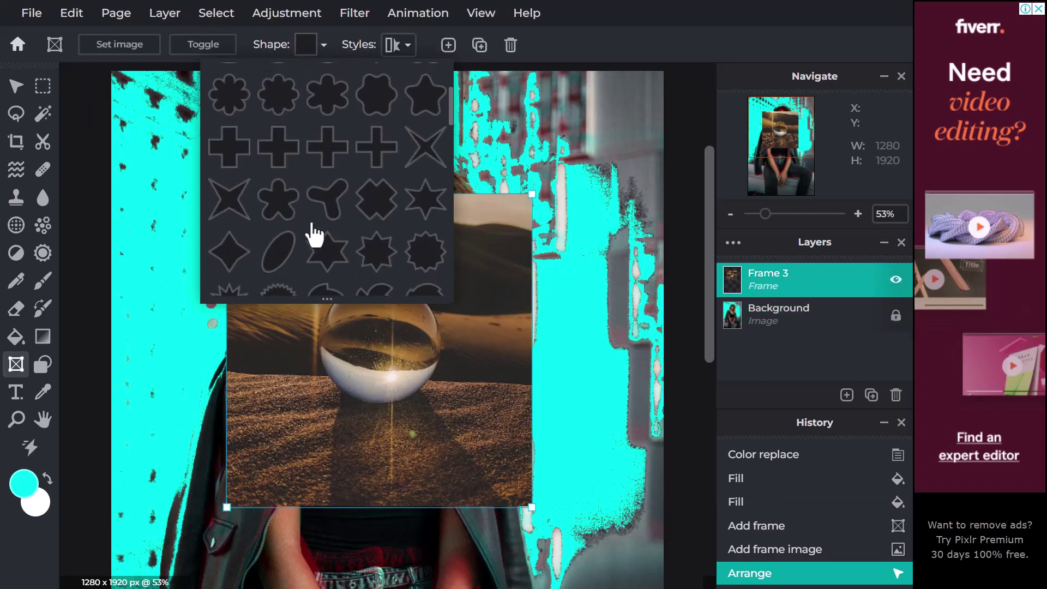
scroll(321, 196, up, 1)
click(326, 156)
drag(412, 349, 531, 347)
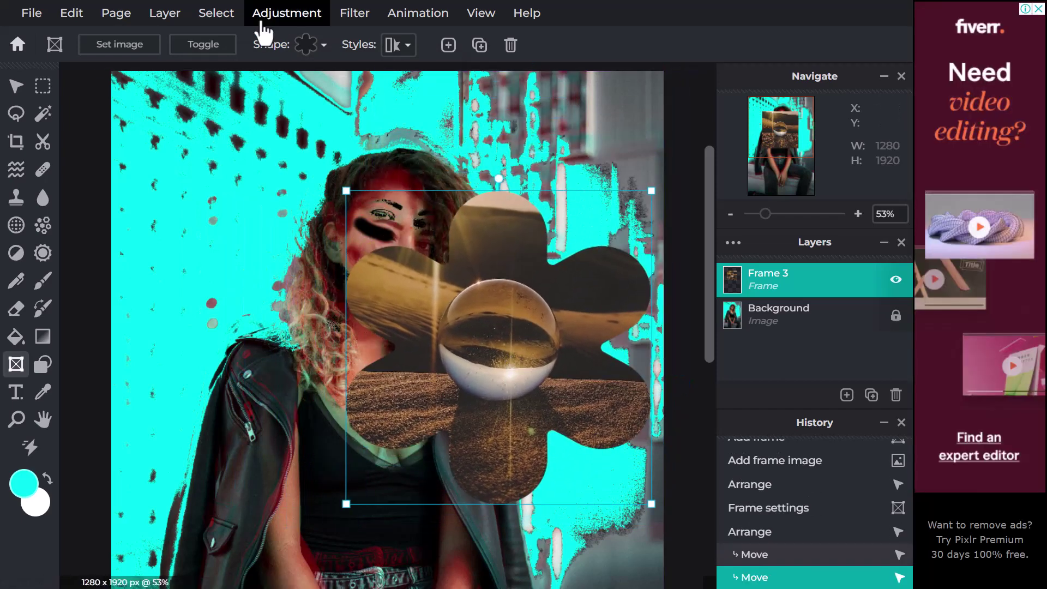
Step: Add an outline style in red #FF0000 to the flower-shaped frame
click(400, 46)
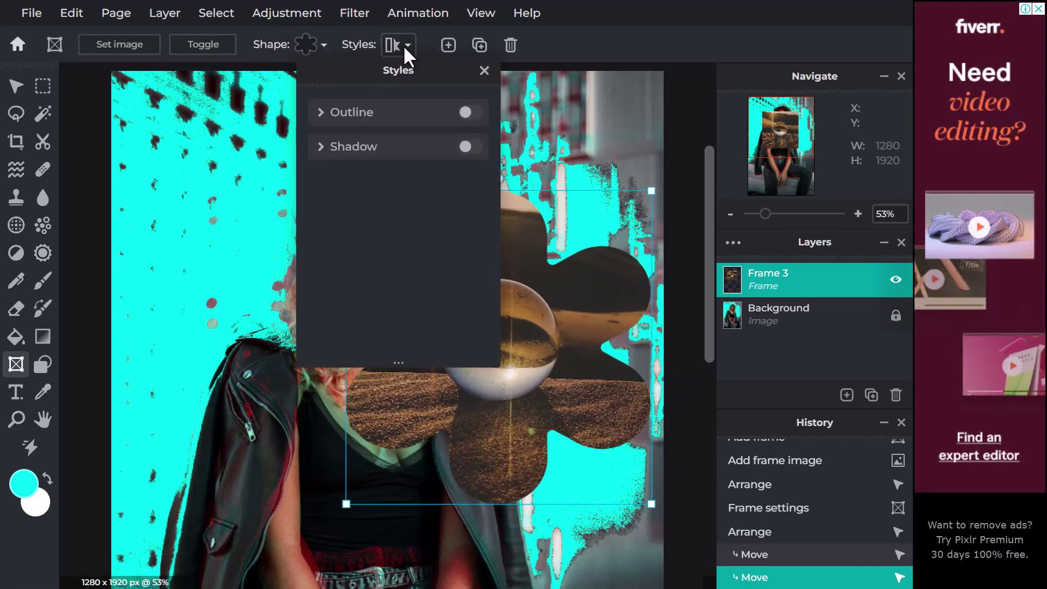
click(469, 116)
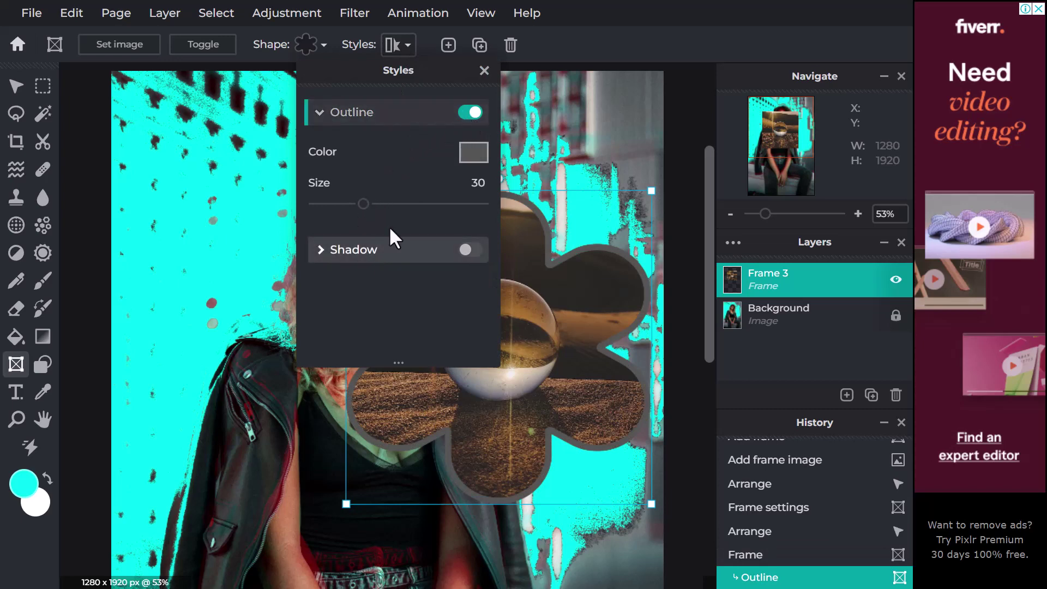
click(472, 154)
click(700, 188)
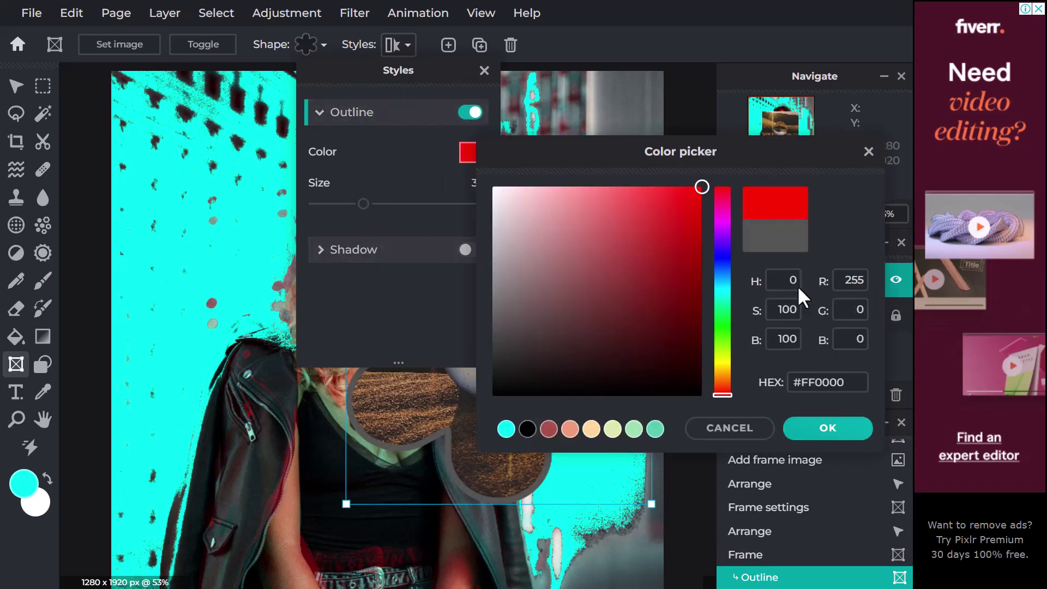
click(851, 429)
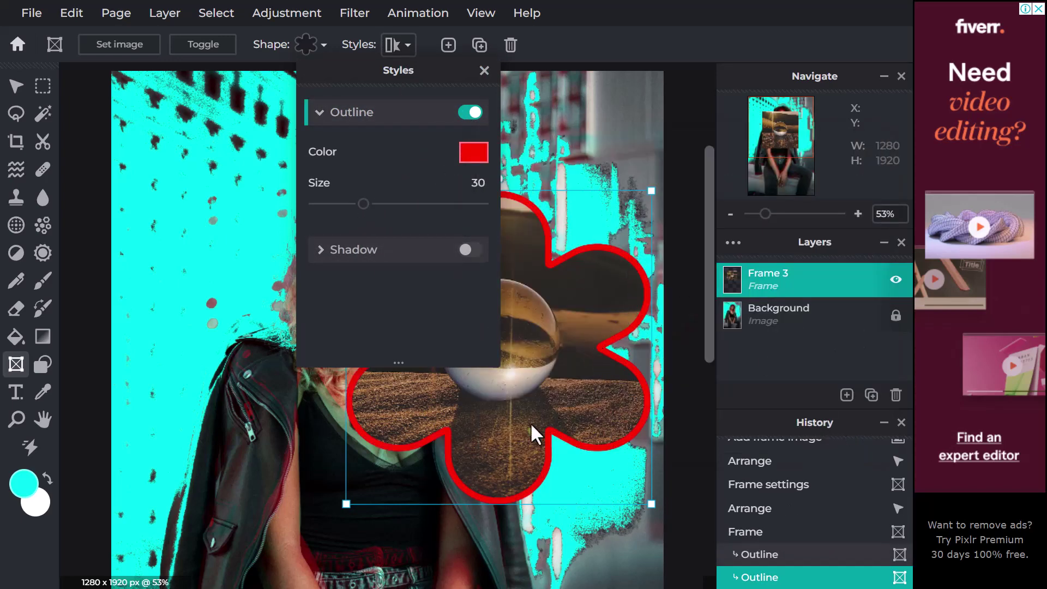
click(190, 225)
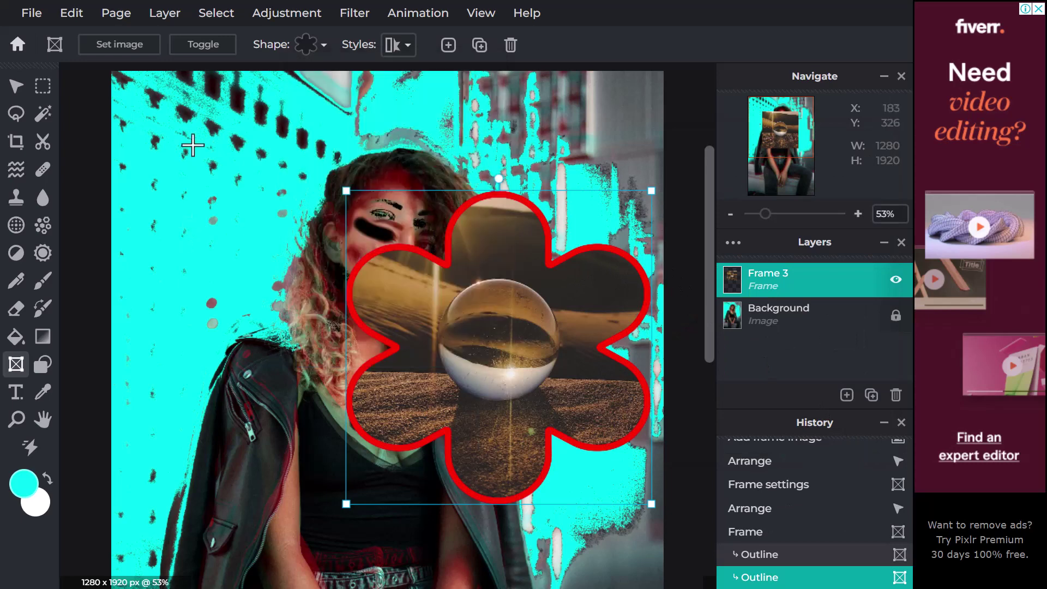
Step: Undo a trial rectangle and draw a three-lobed custom shape in cyan over the background beside the woman's face
click(43, 364)
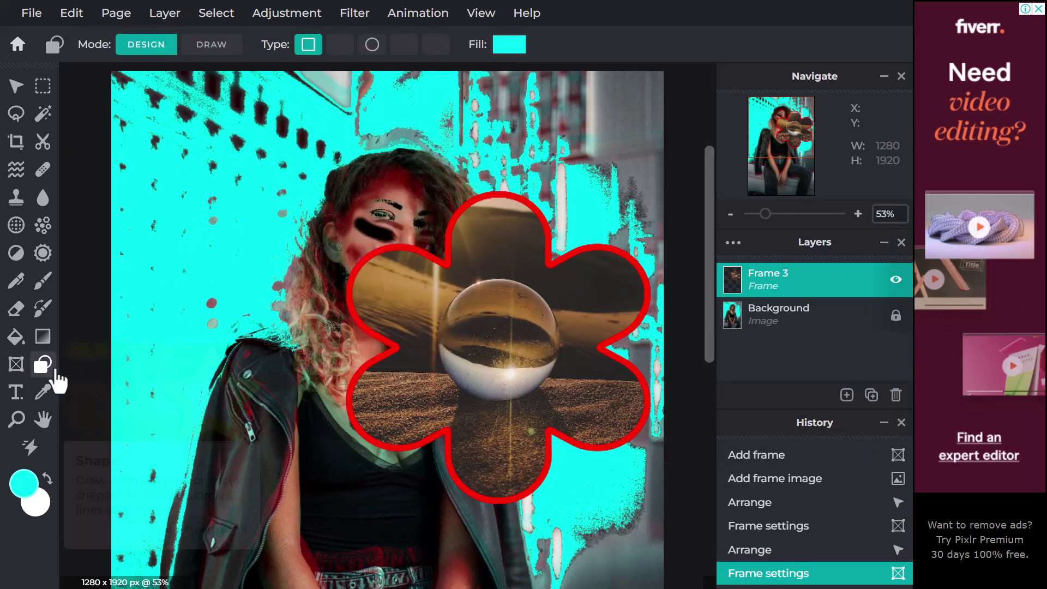
drag(210, 254, 368, 405)
key(ctrl+z)
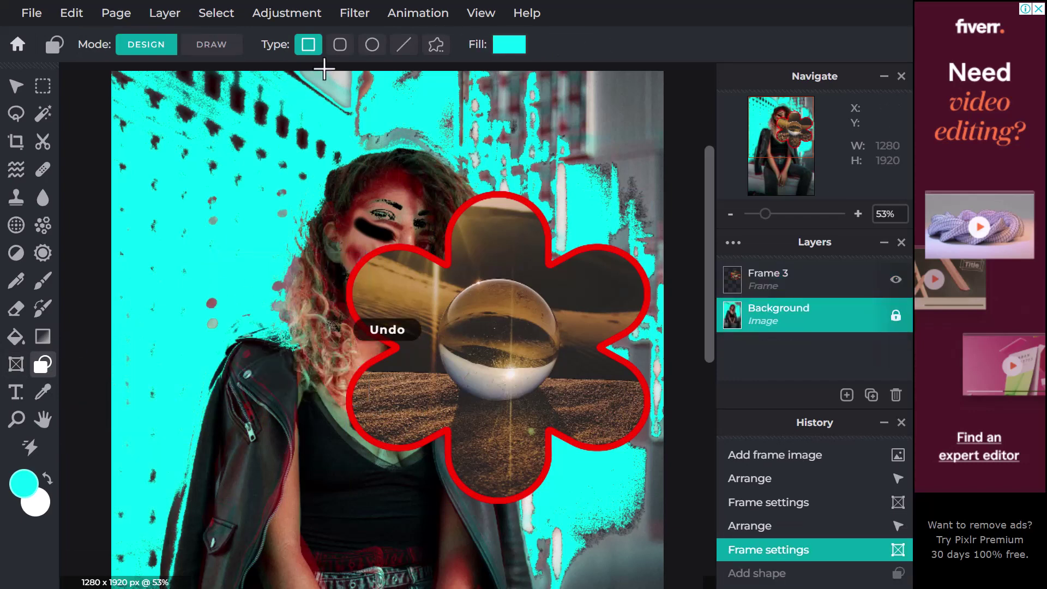
click(438, 49)
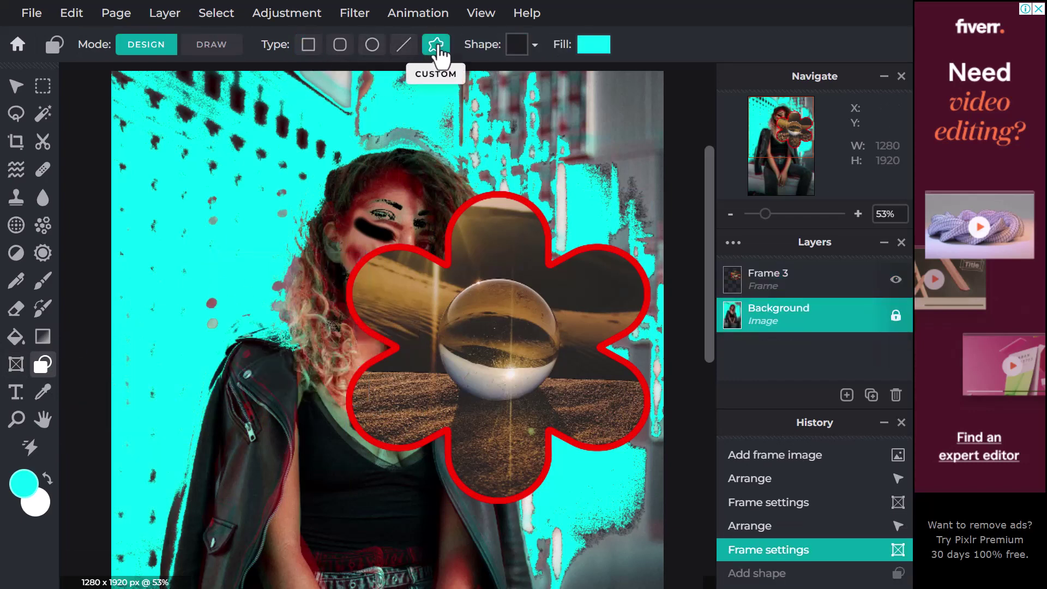
click(520, 45)
scroll(561, 228, down, 5)
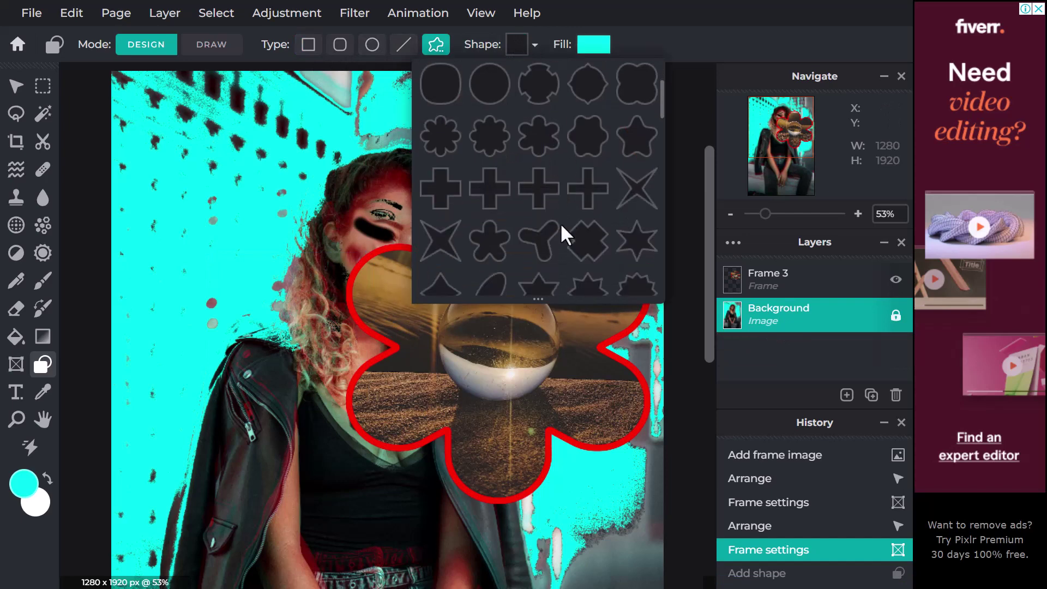
scroll(561, 226, up, 1)
click(545, 144)
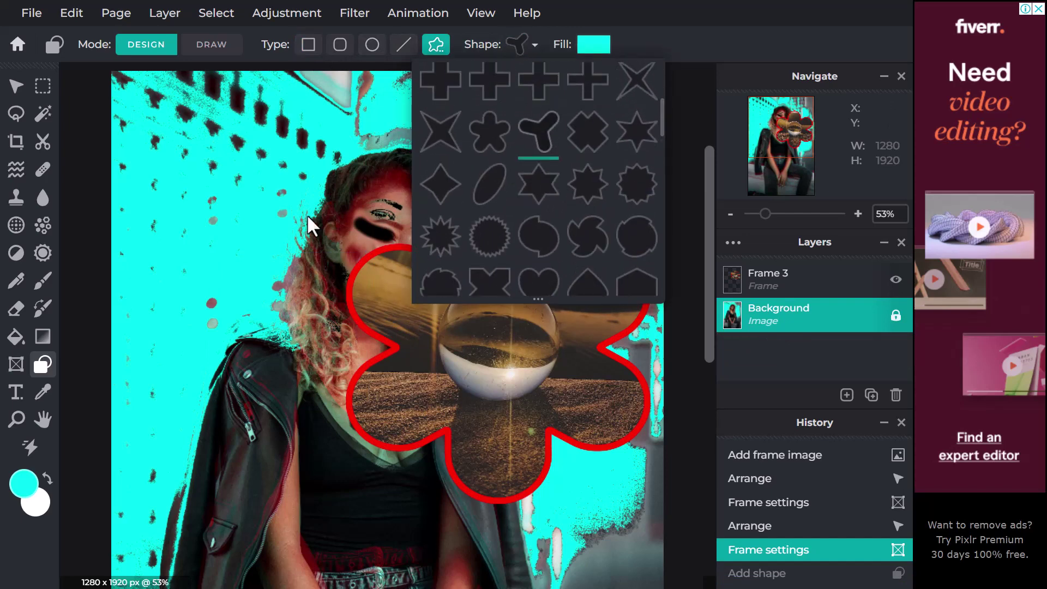
drag(214, 150, 364, 337)
Step: Change the three-lobed shape's fill color to yellow
click(570, 48)
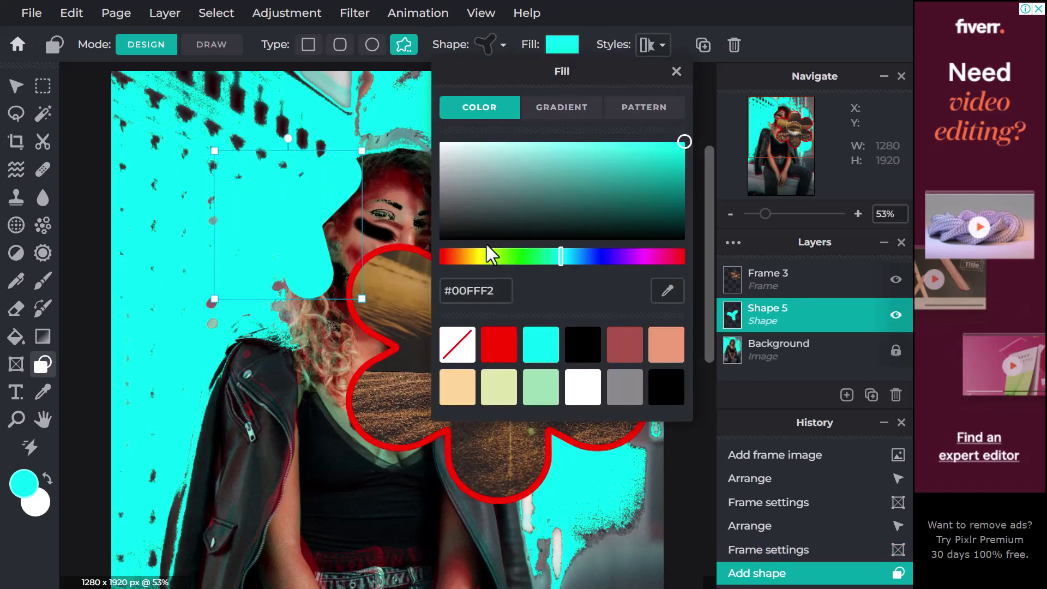
click(473, 260)
click(336, 123)
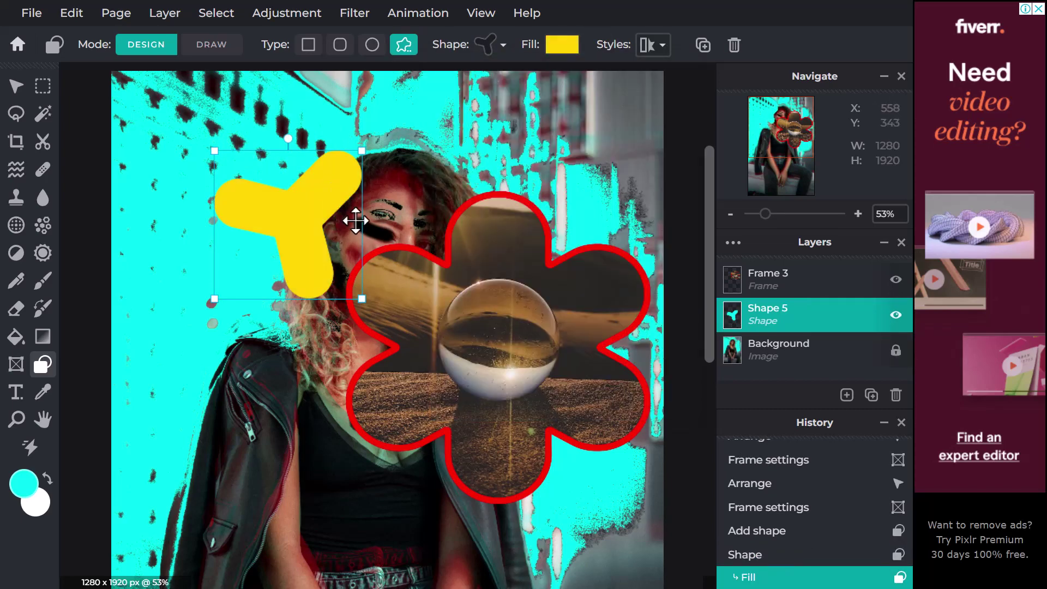
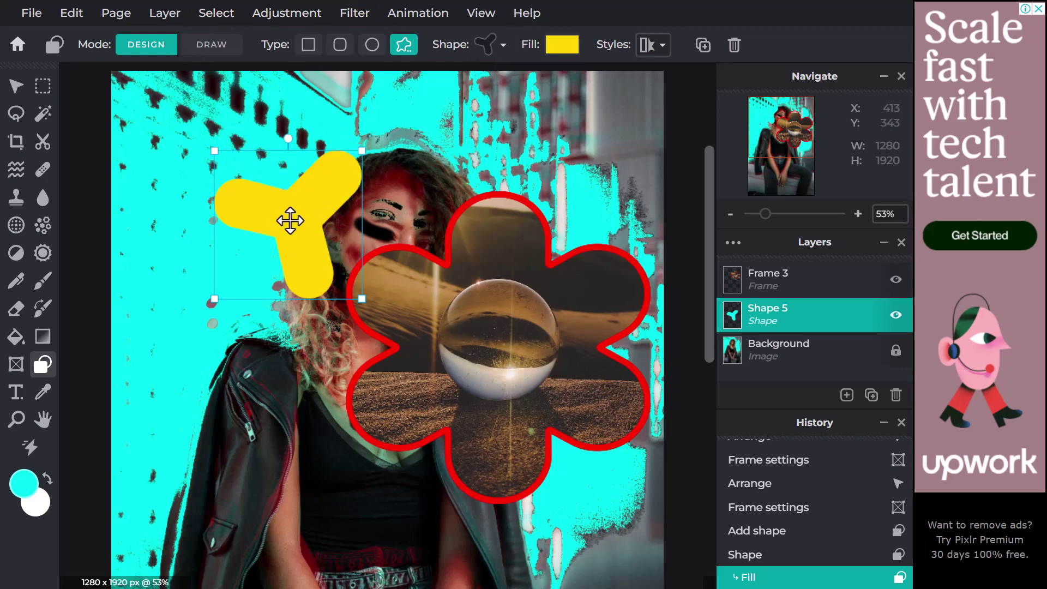
click(277, 15)
click(28, 13)
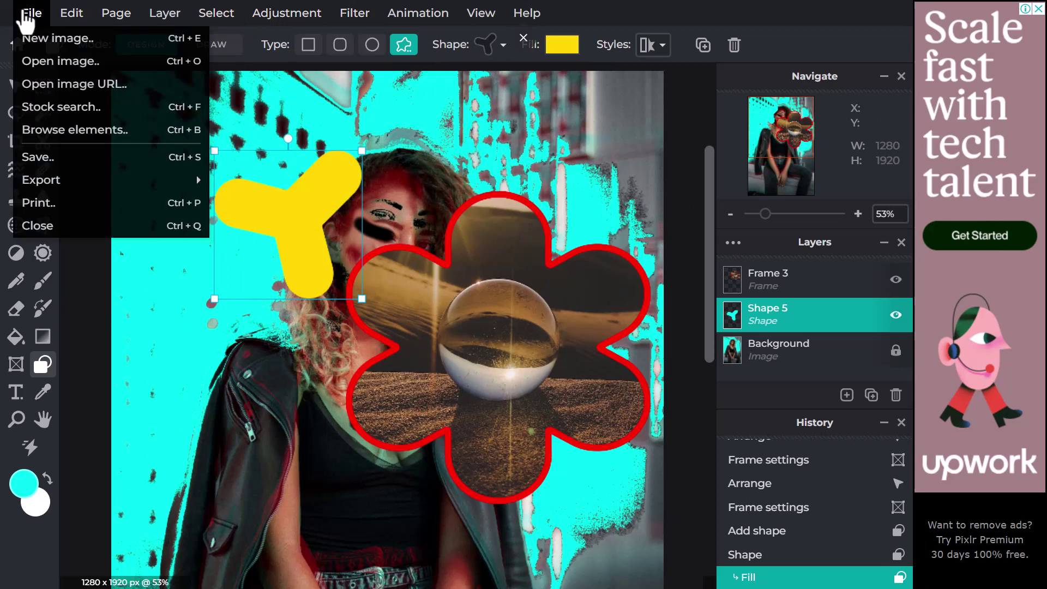
click(446, 12)
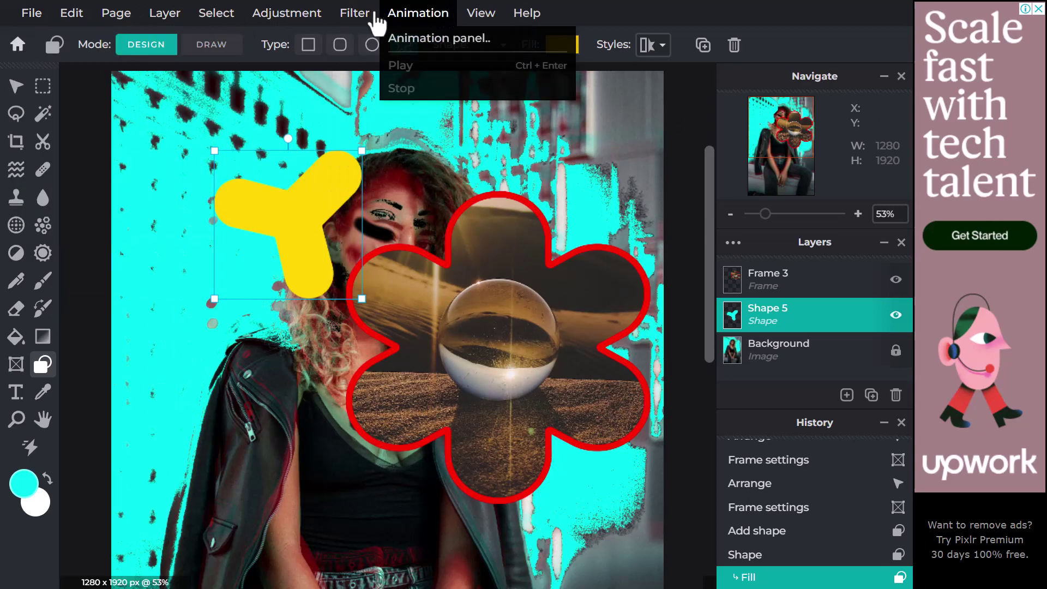
mouse_move(323, 17)
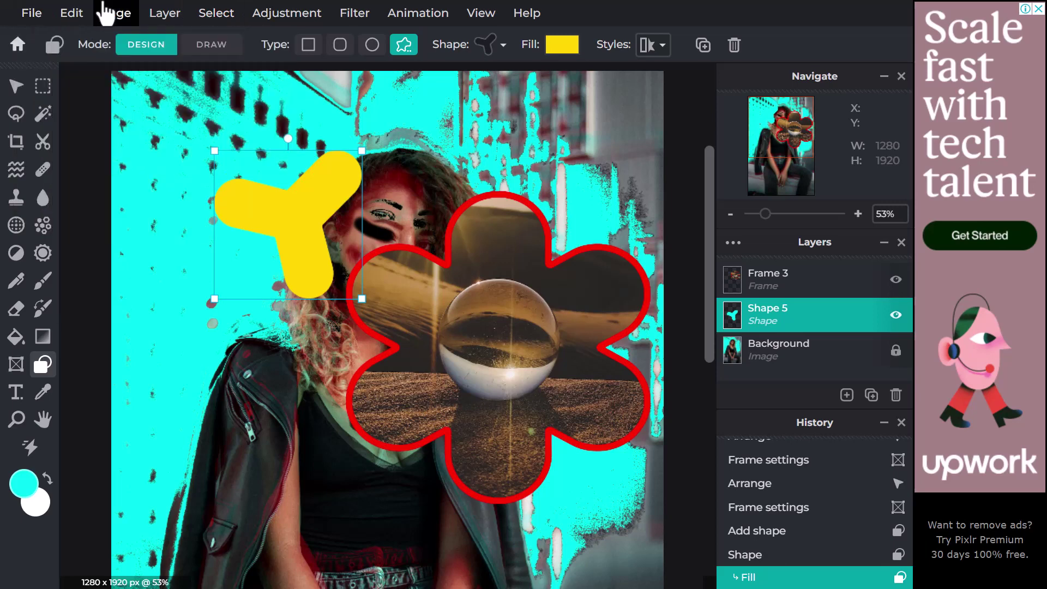
Step: Close the edited portrait and switch to Photomash
click(39, 25)
click(41, 226)
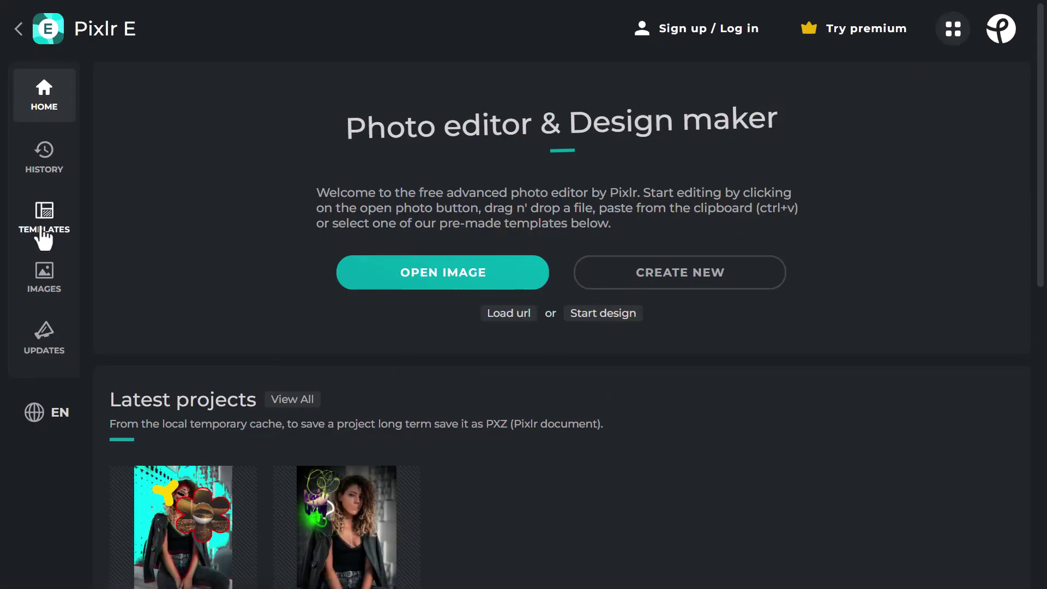
click(66, 33)
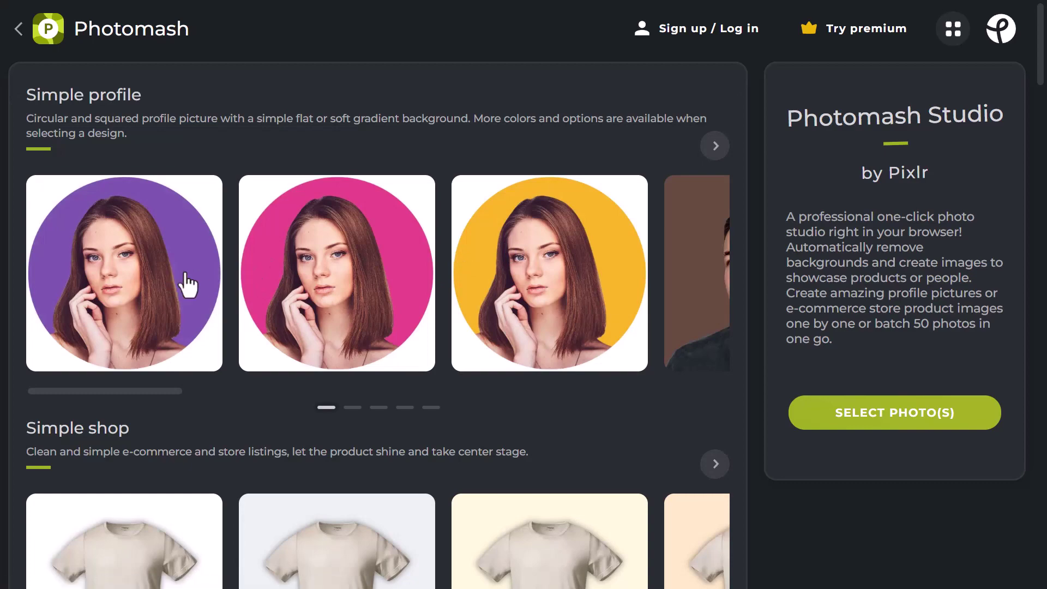
Step: Look through the Photomash template categories, from Simple profile down past Promote in Story and back
scroll(655, 354, down, 10)
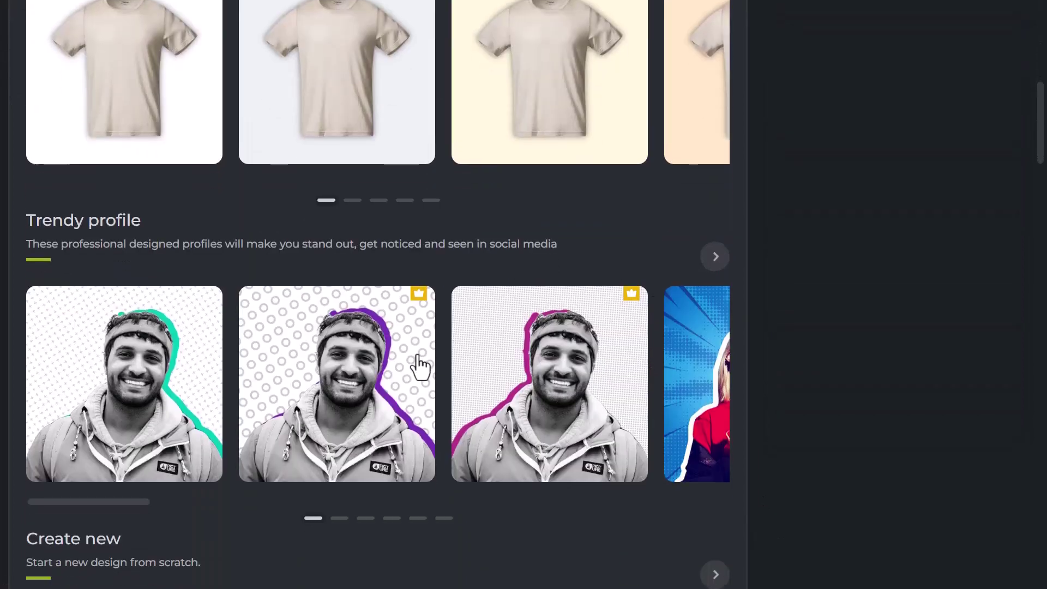
scroll(420, 367, down, 2)
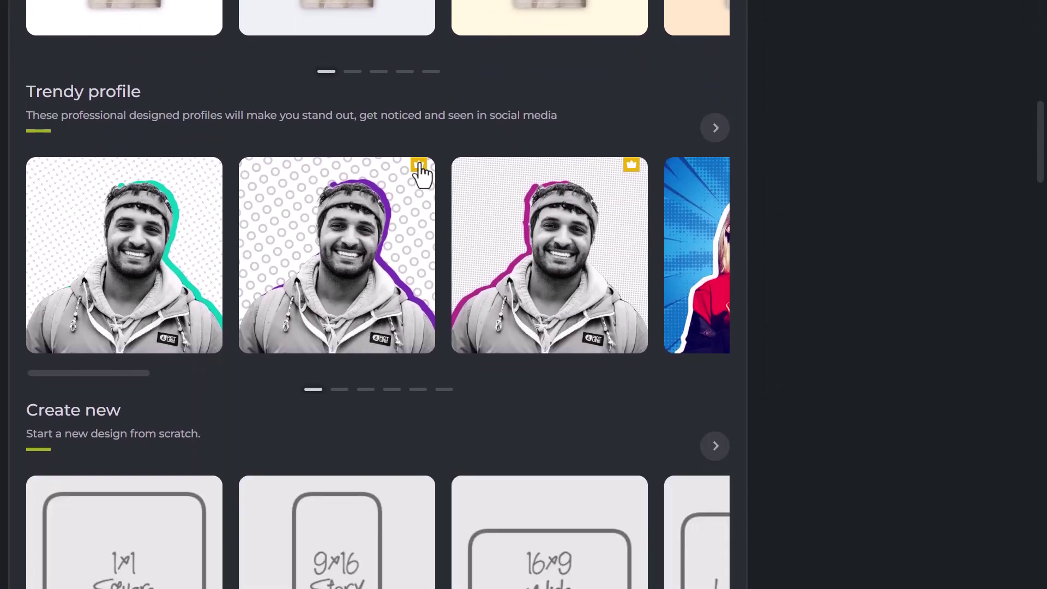
scroll(427, 311, up, 8)
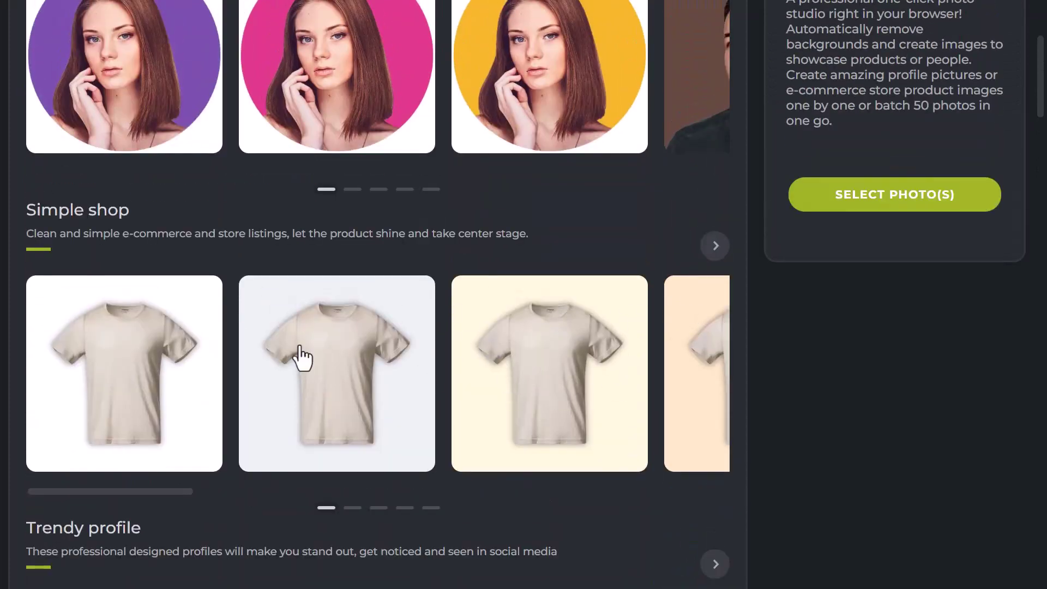
scroll(302, 357, up, 4)
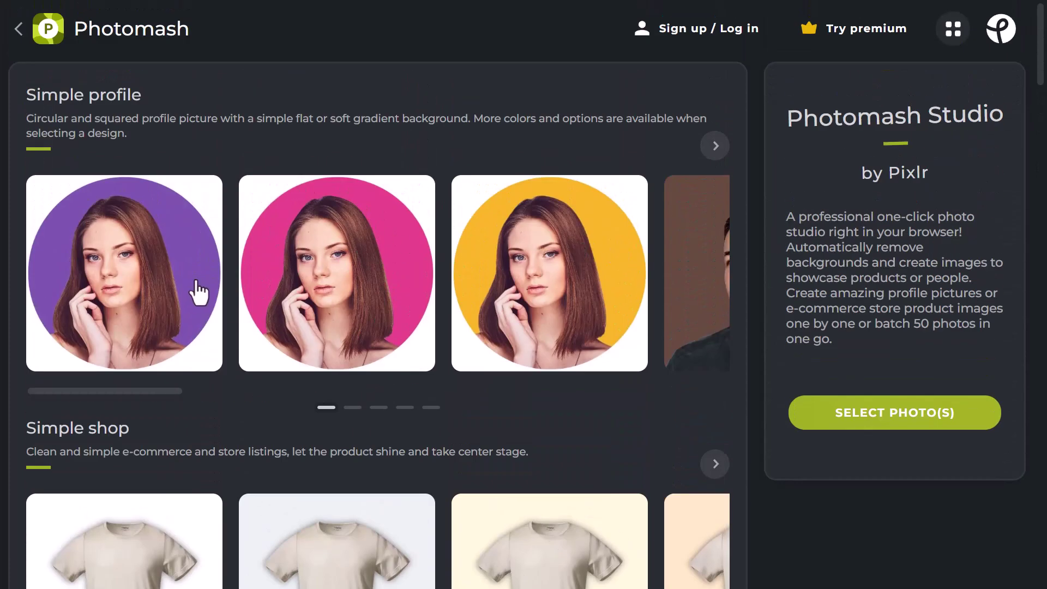
scroll(199, 293, down, 15)
scroll(201, 289, down, 4)
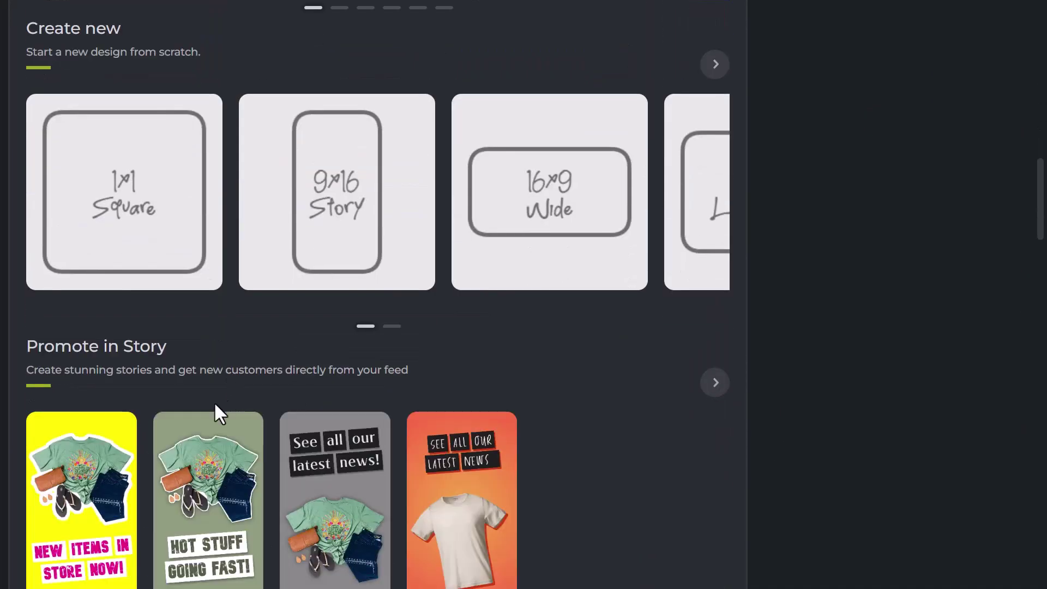
scroll(210, 415, down, 7)
scroll(224, 425, up, 20)
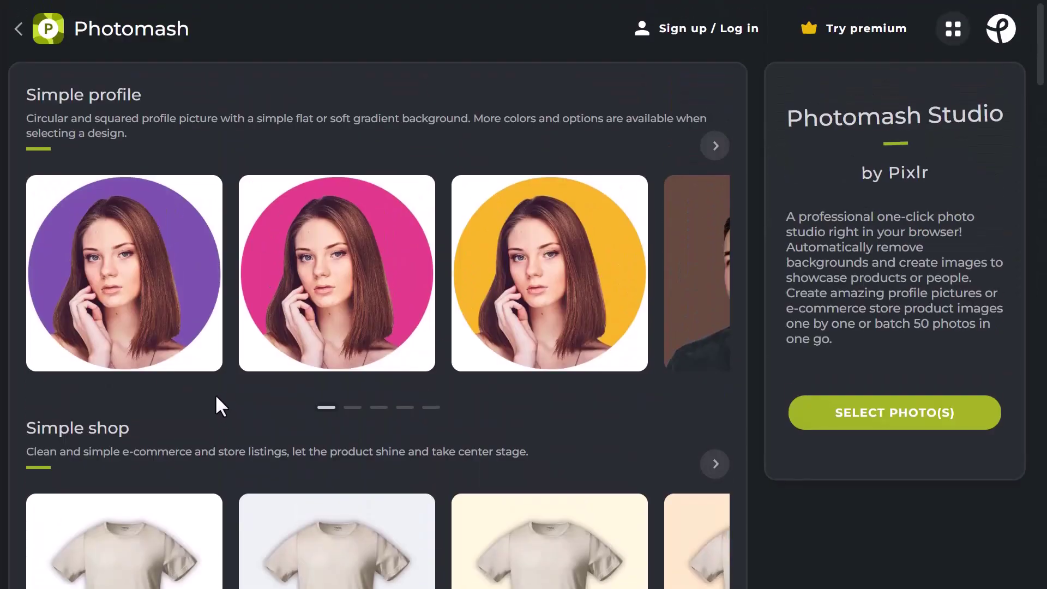
Step: Switch to Pixlr E and open the portrait photo, pre-resized to Full HD at 1280 x 1920
click(17, 29)
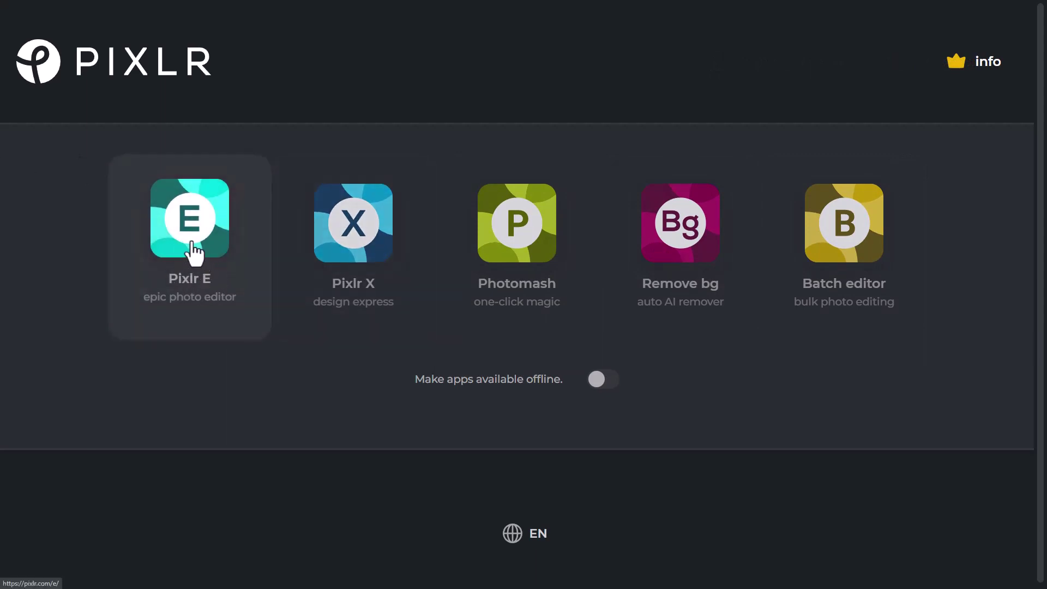
click(192, 244)
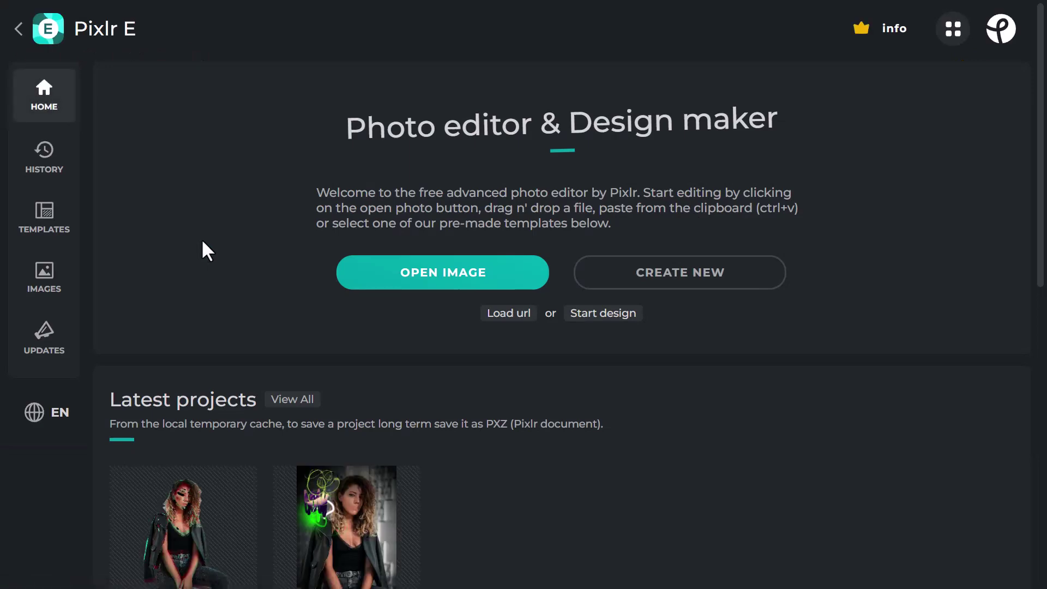
click(444, 284)
click(287, 100)
double_click(287, 99)
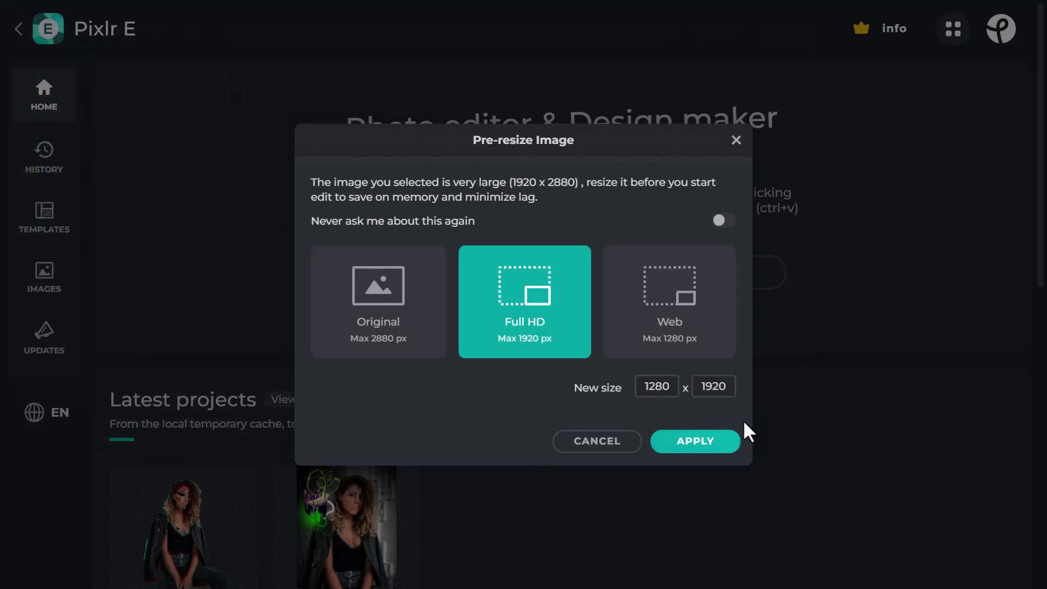
click(696, 442)
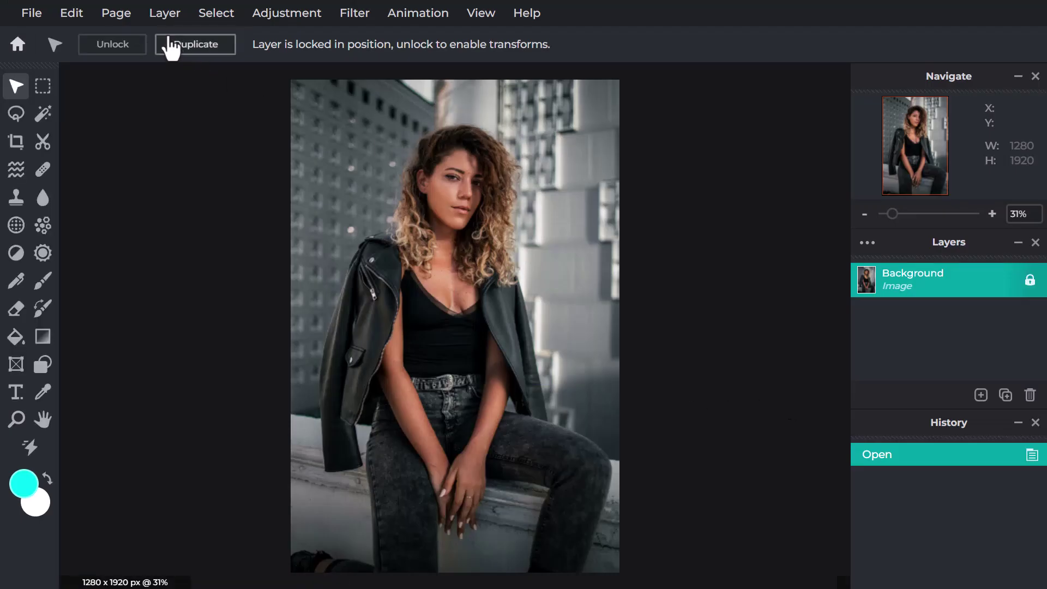
Step: Try AI Auto Mask on the portrait's Background layer, and undo the mask
click(165, 13)
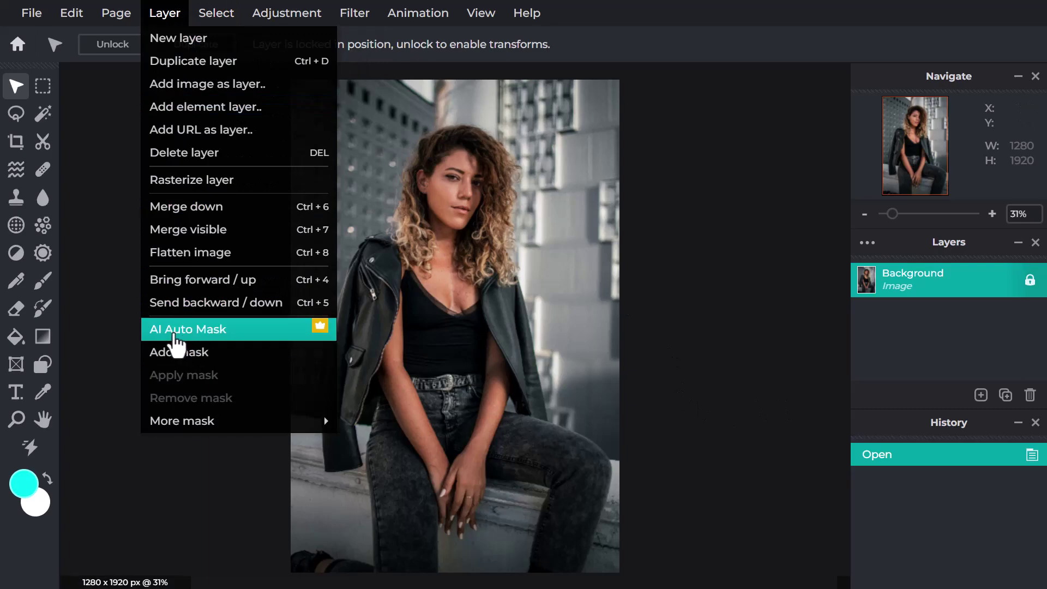
click(205, 332)
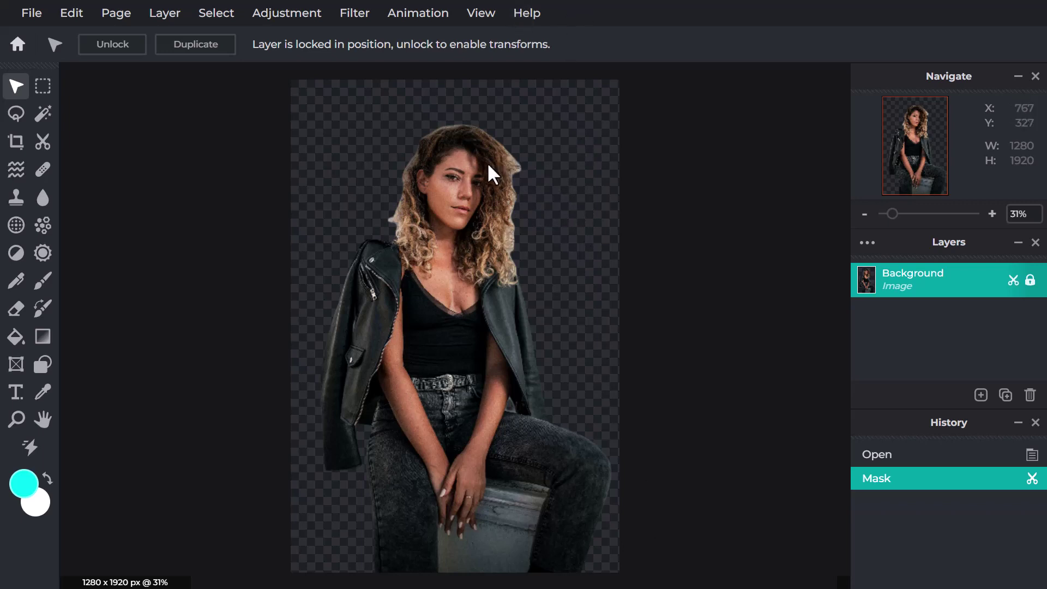
click(277, 11)
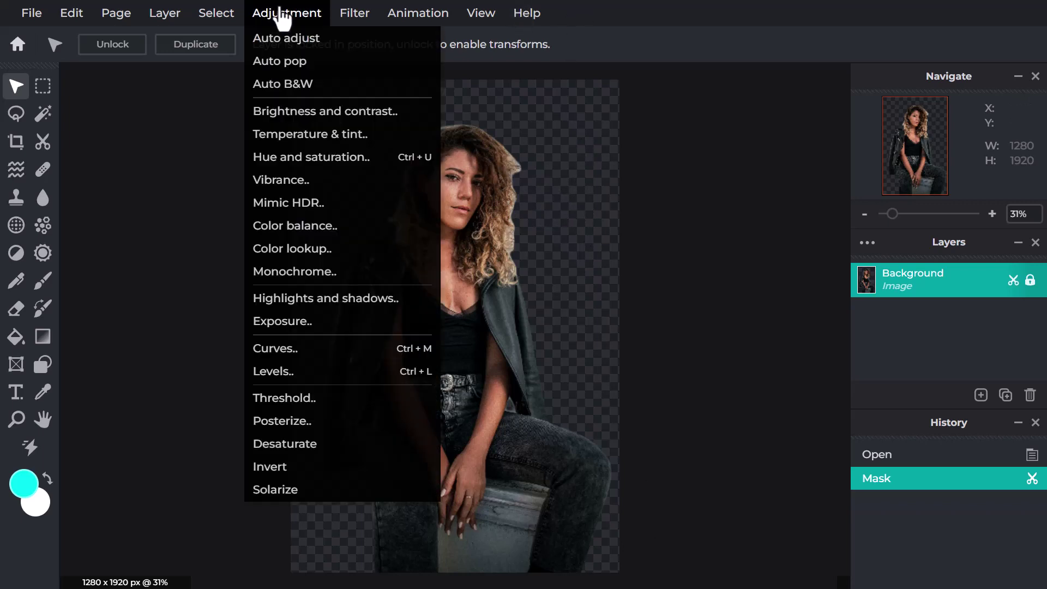
click(209, 82)
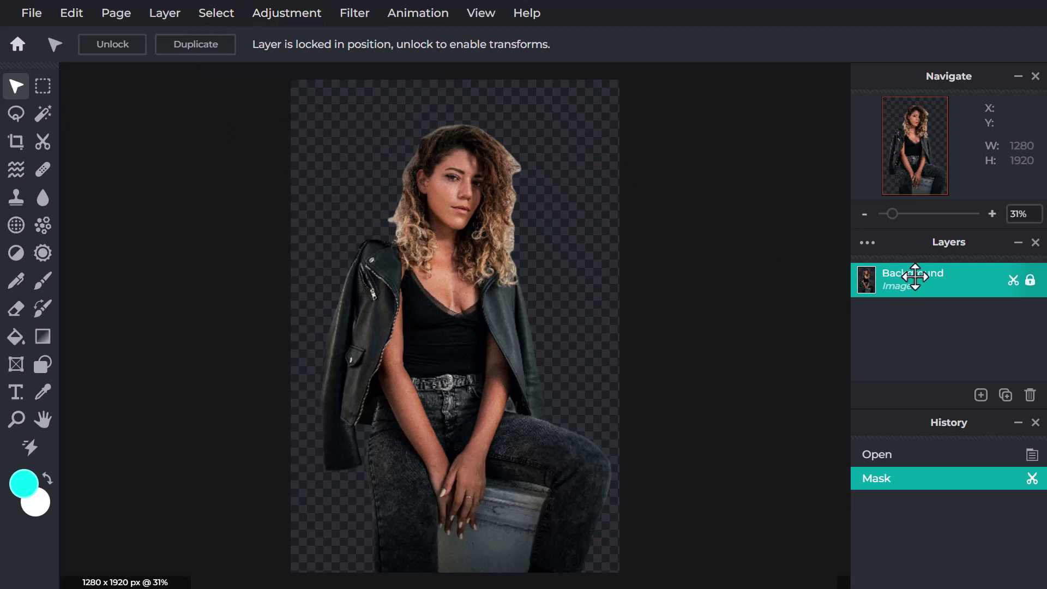
key(ctrl+z)
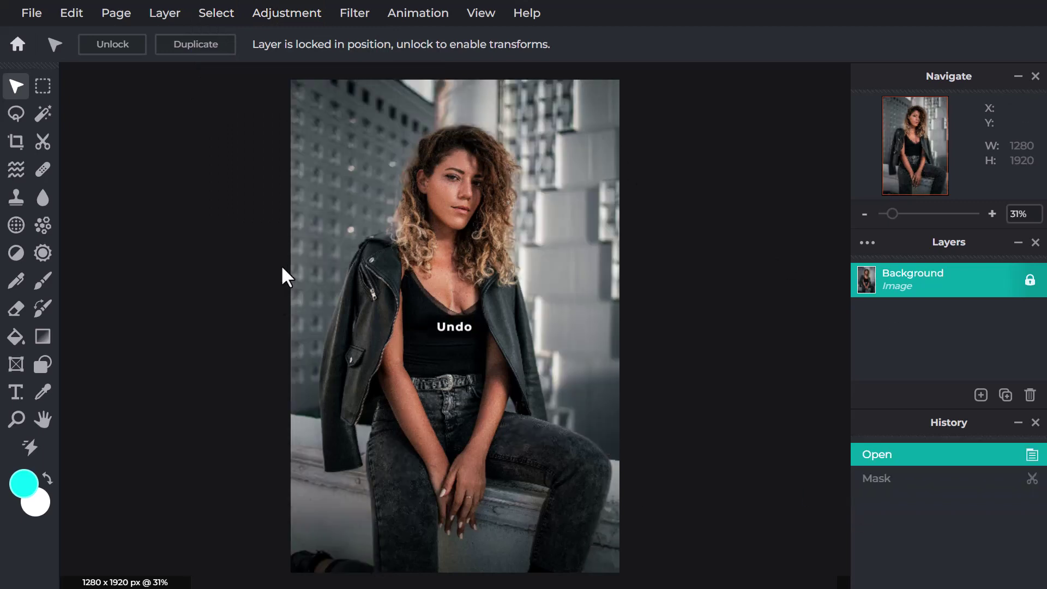
Step: Select the woman with Select subject, then copy and paste her as a new layer
click(234, 16)
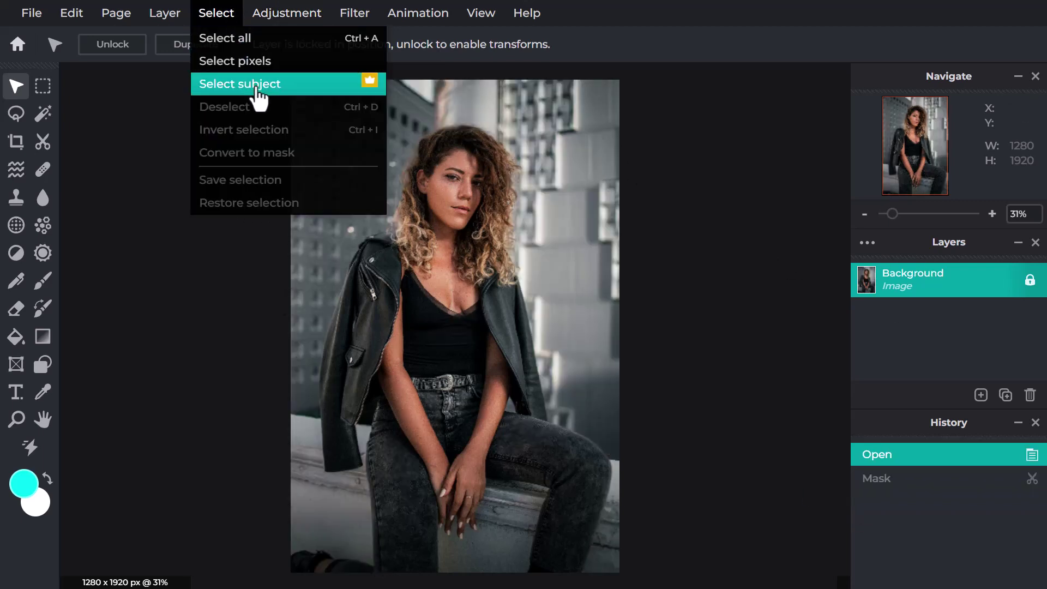
click(256, 86)
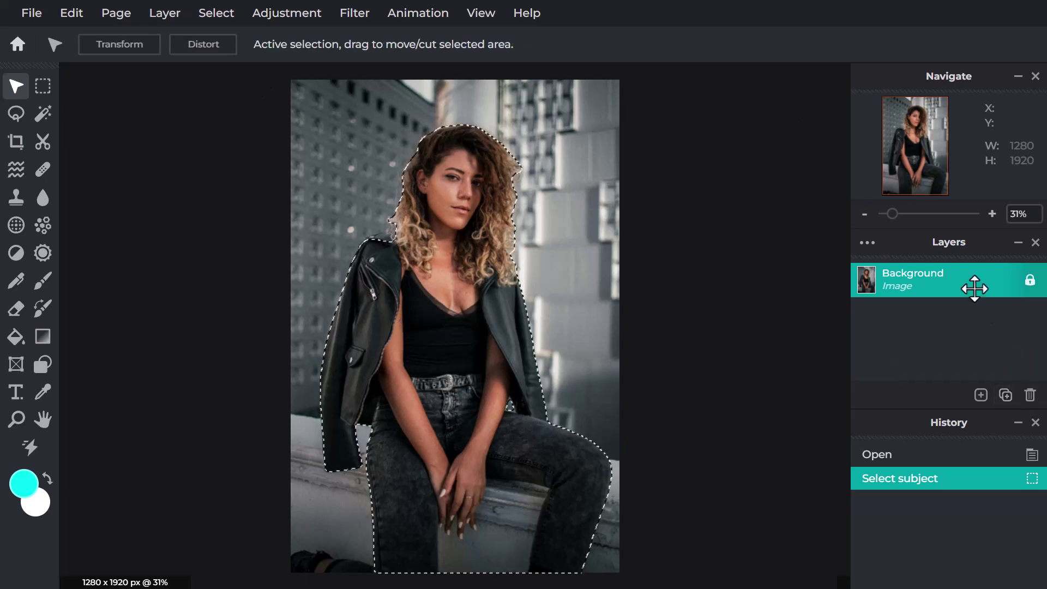
key(ctrl+c)
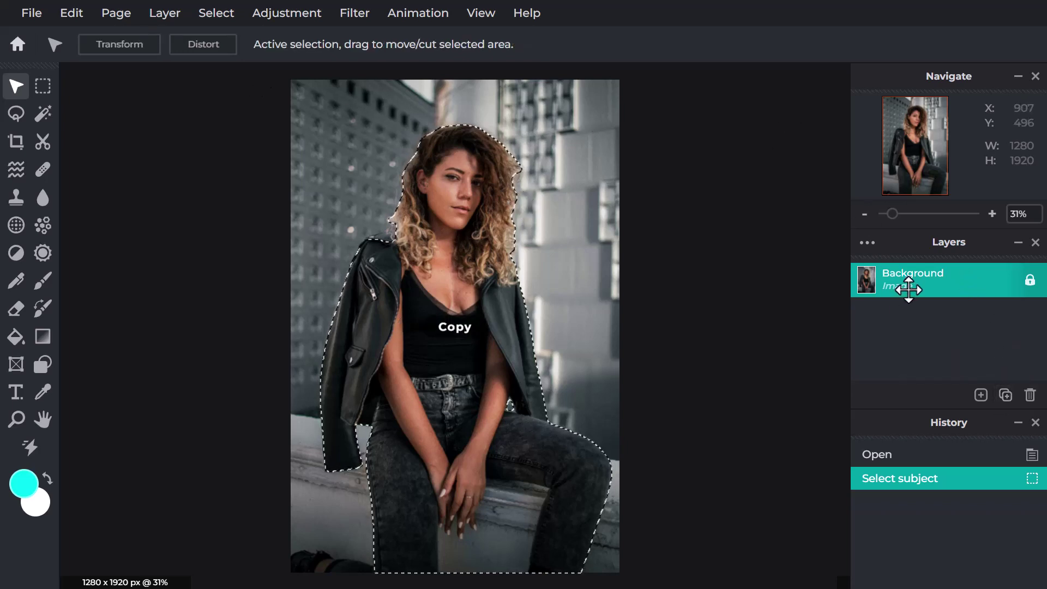
key(ctrl+v)
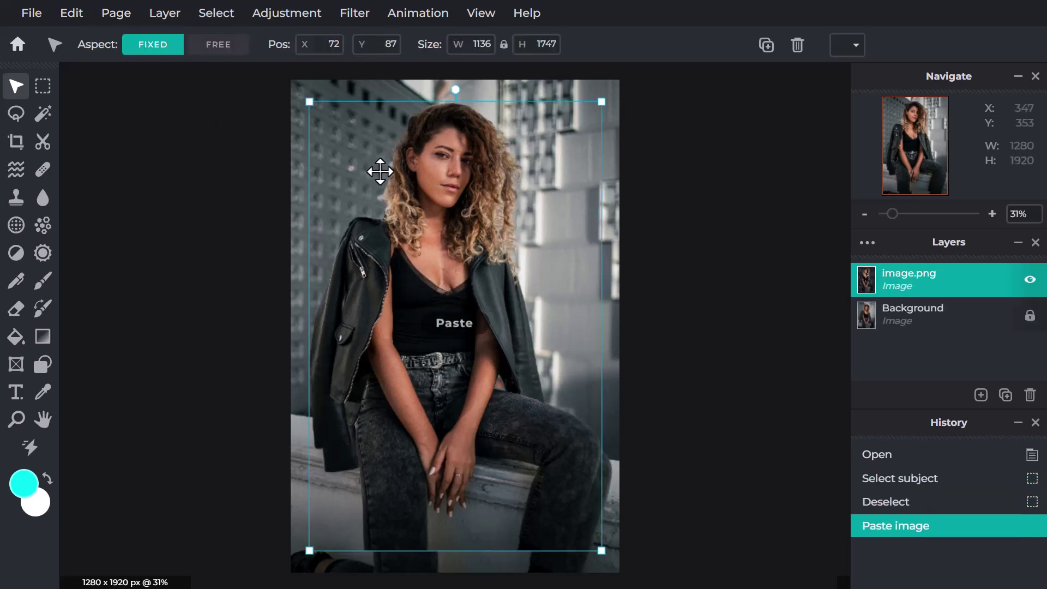
click(76, 19)
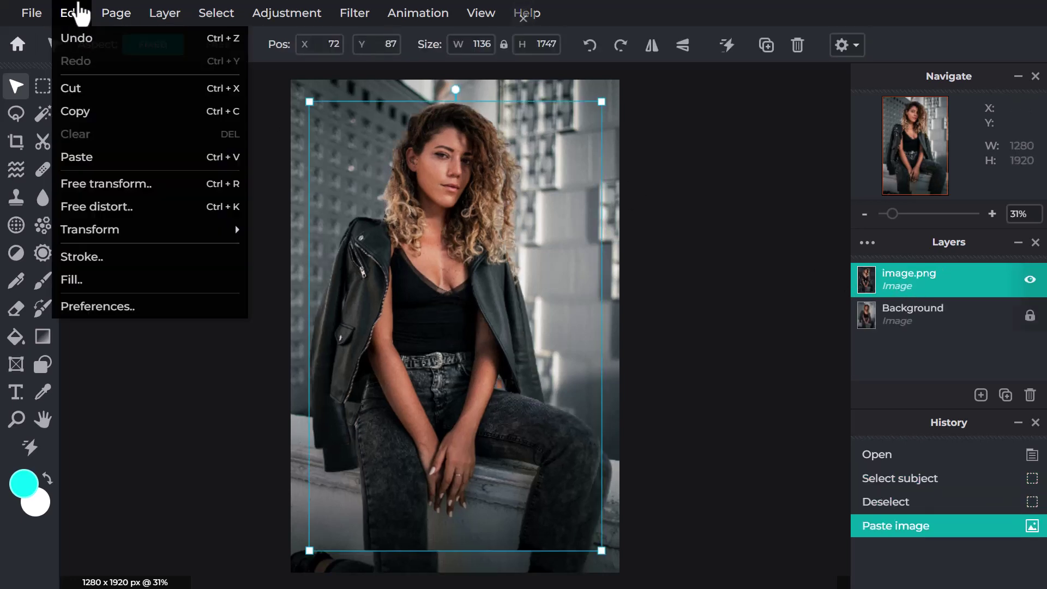
Step: Unlock and hide the Background layer, leaving only the pasted cut-out of the woman displayed
click(1020, 322)
click(1030, 317)
click(1029, 316)
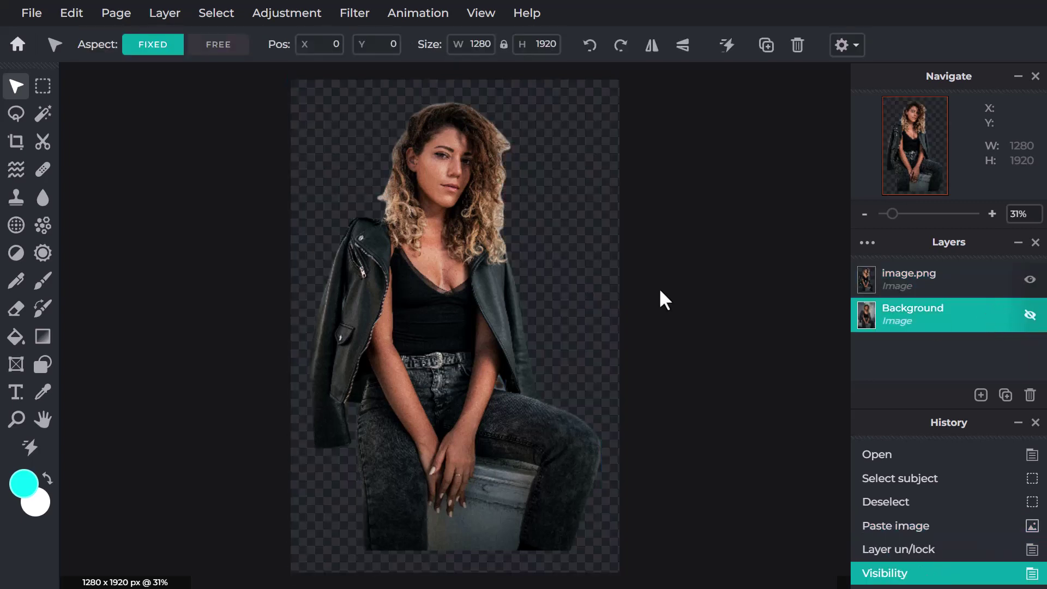
click(970, 276)
click(526, 217)
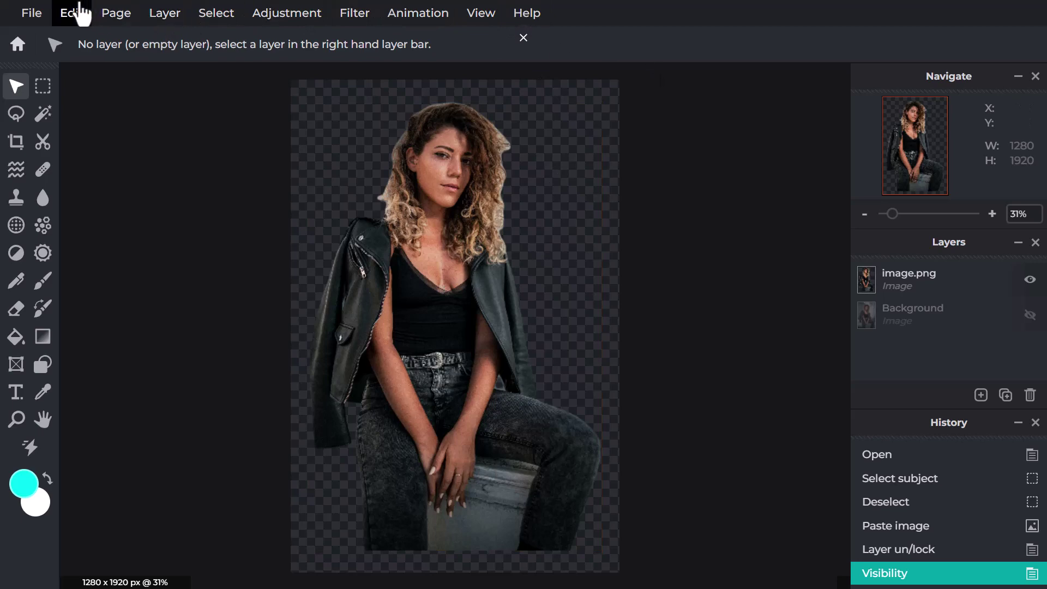
Step: Examine the save formats offered for the cut-out image, and cancel without saving
click(38, 15)
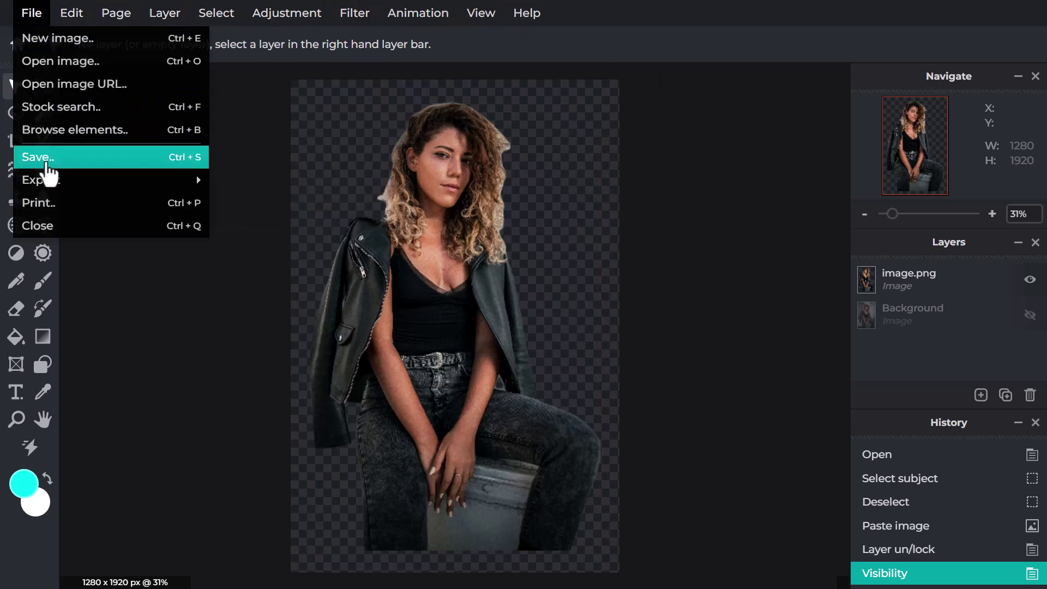
click(47, 164)
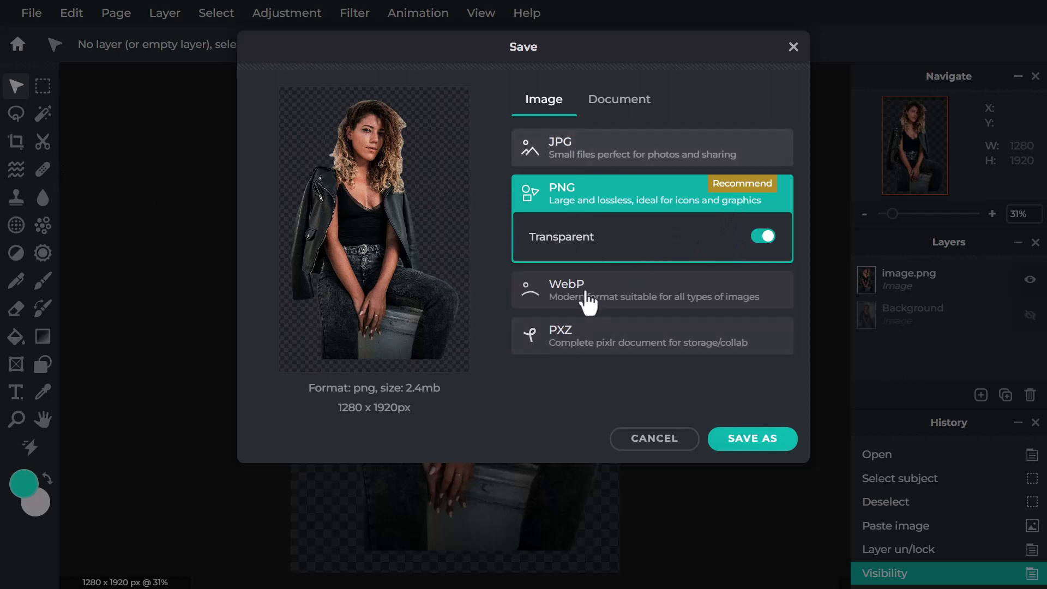
click(636, 443)
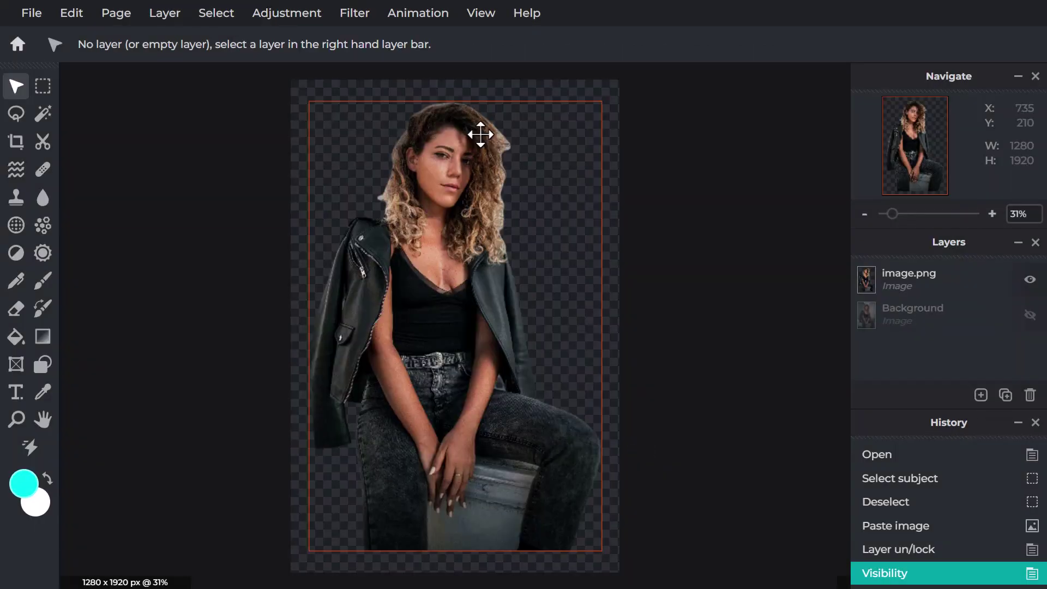
click(406, 16)
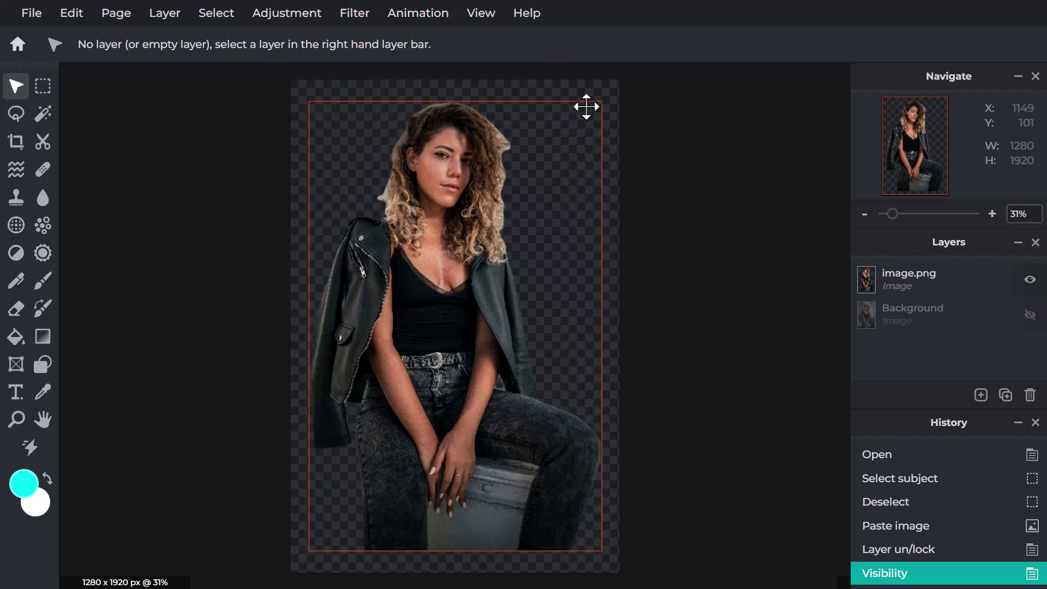
mouse_move(341, 16)
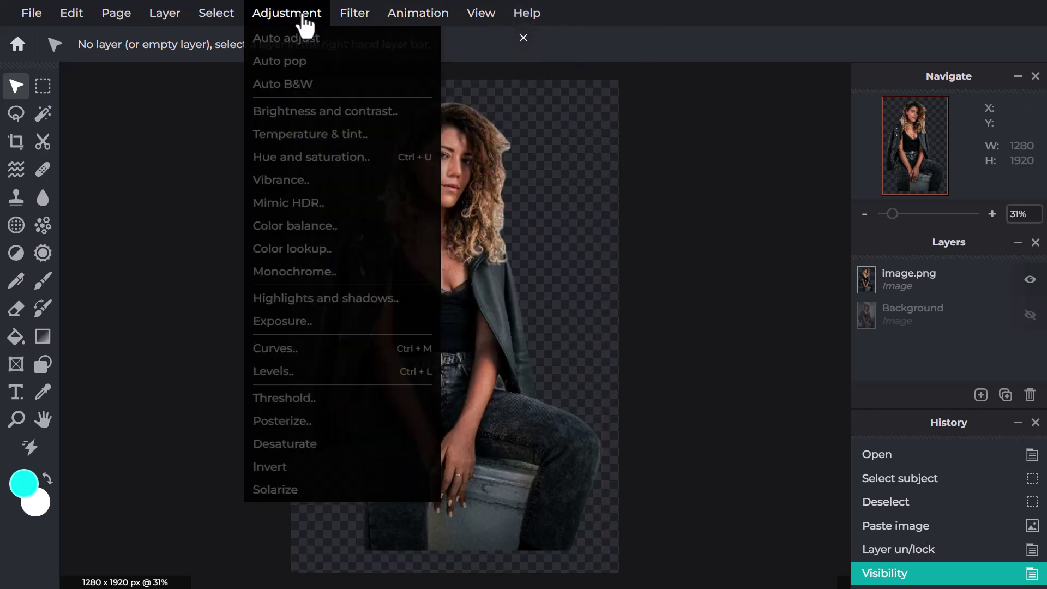
Step: Leave the photo editor for the Pixlr home page and open Photomash
mouse_move(229, 19)
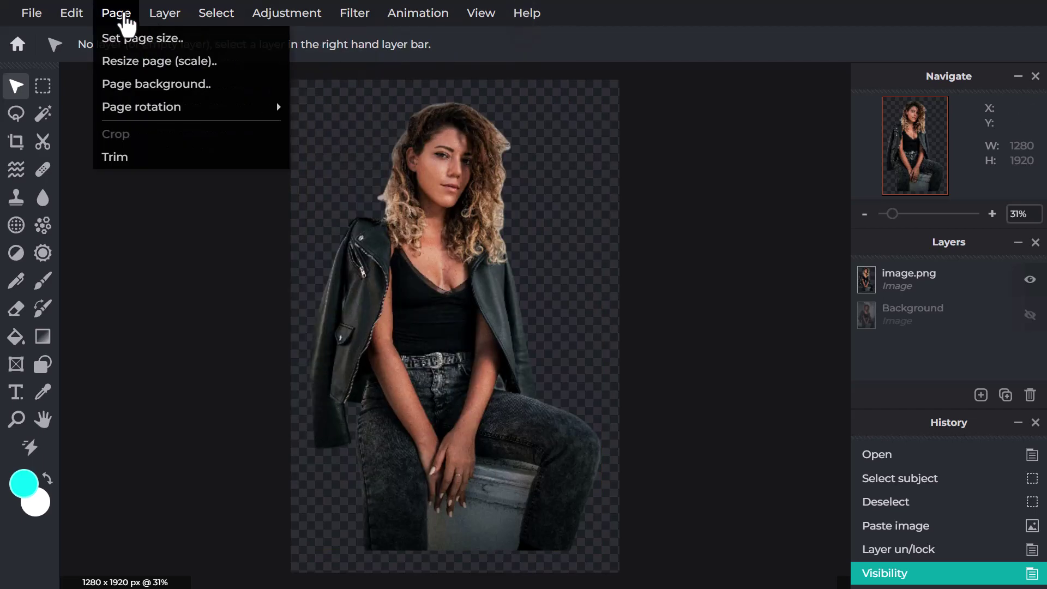
mouse_move(155, 17)
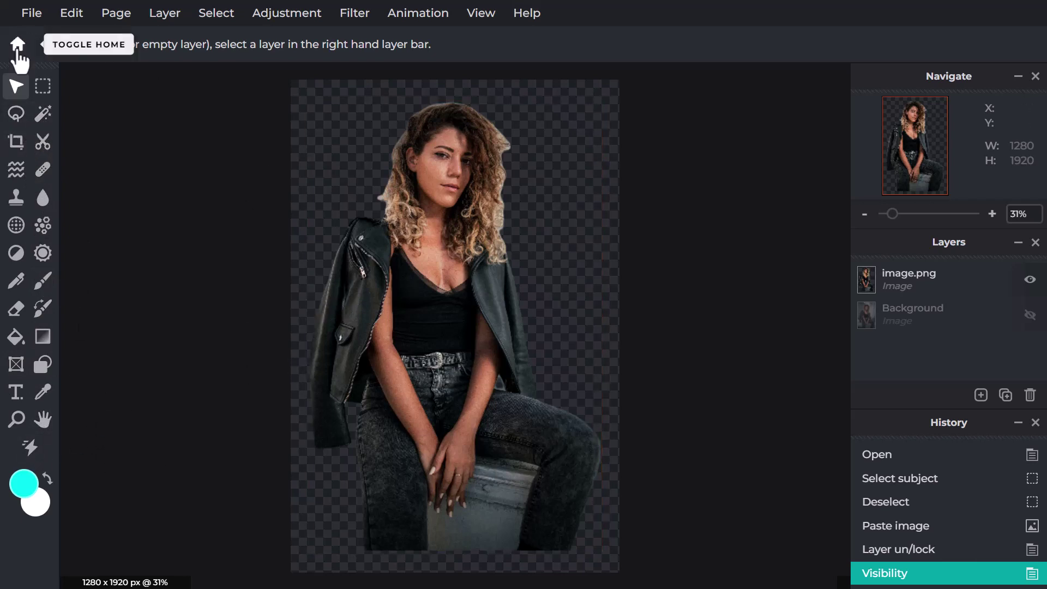
click(17, 43)
click(25, 31)
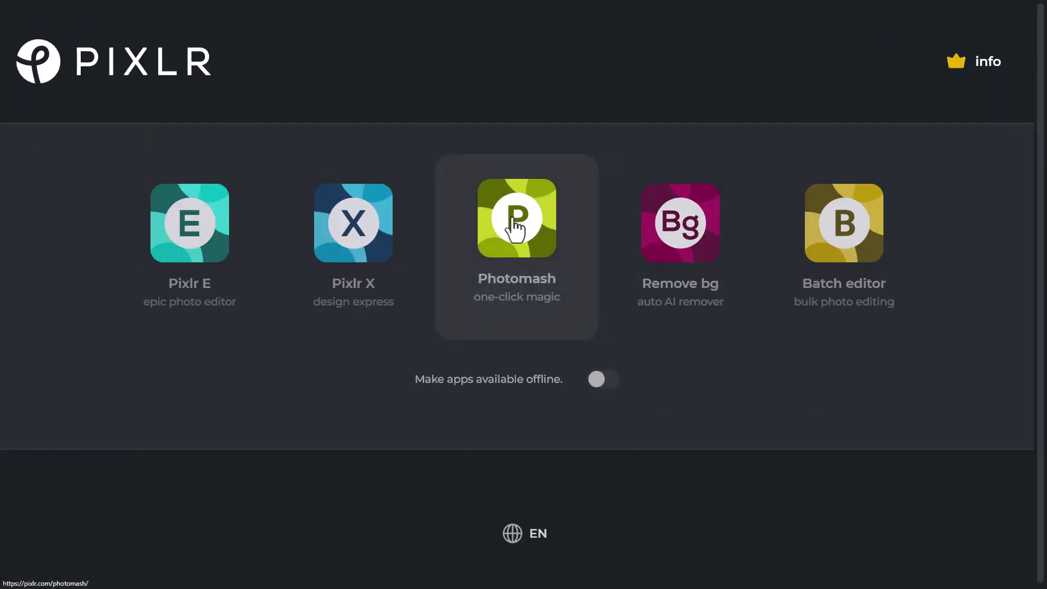
click(501, 229)
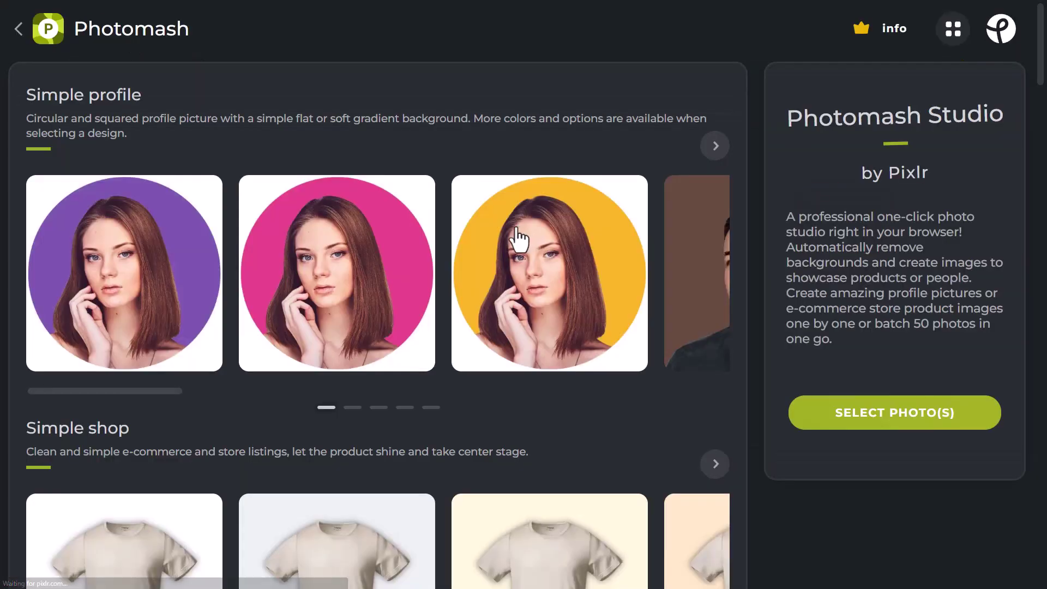
Step: Choose the blue comic-burst design with the white outline from the Trendy profile templates
scroll(427, 252, down, 5)
scroll(438, 260, down, 8)
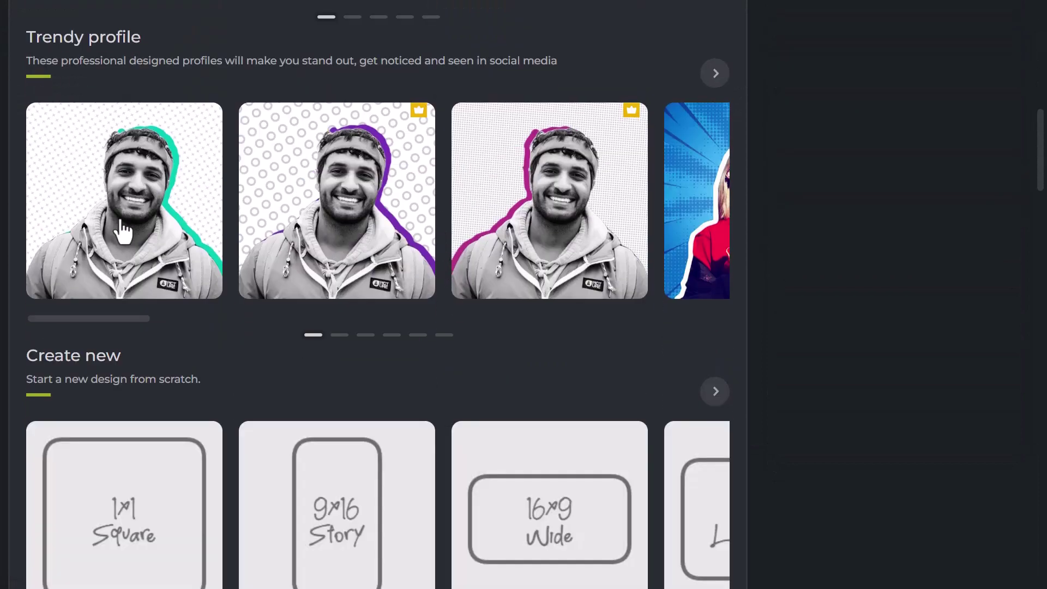
click(713, 75)
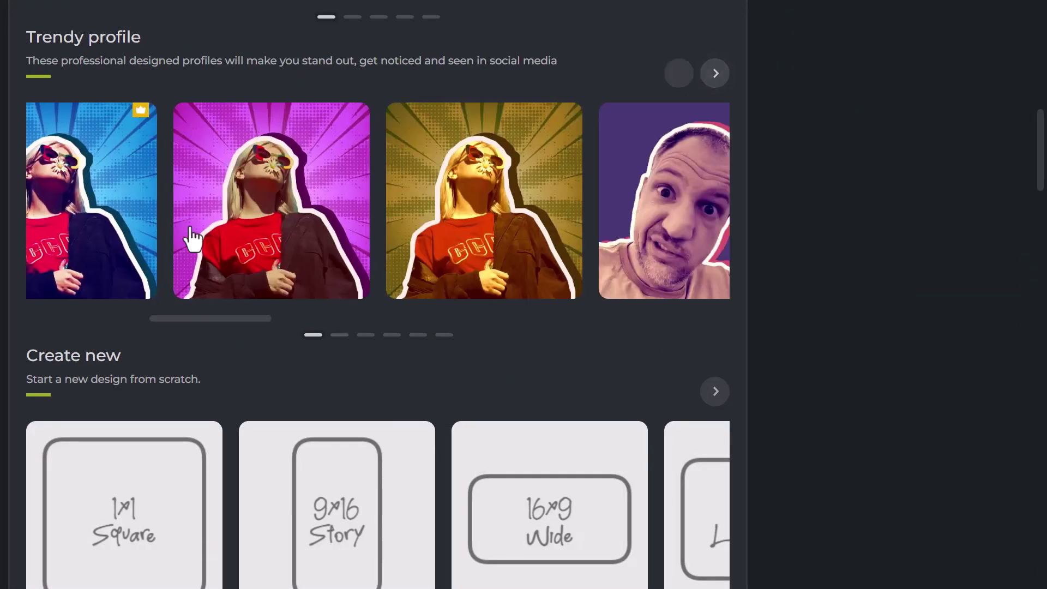
click(95, 207)
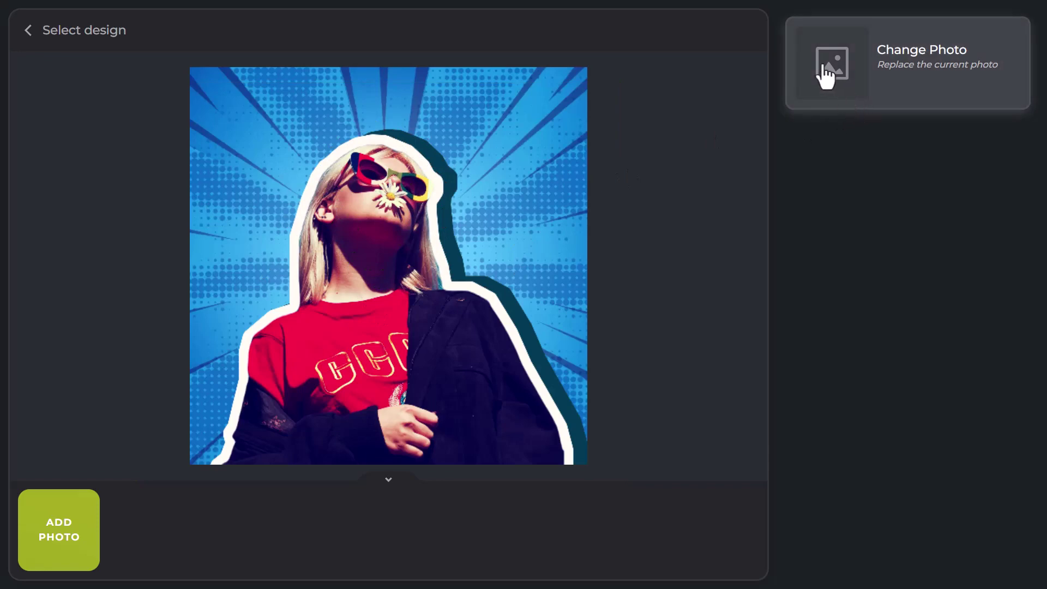
Step: Replace the template's photo with the JPG portrait of the seated woman from the PIXLR folder
click(913, 66)
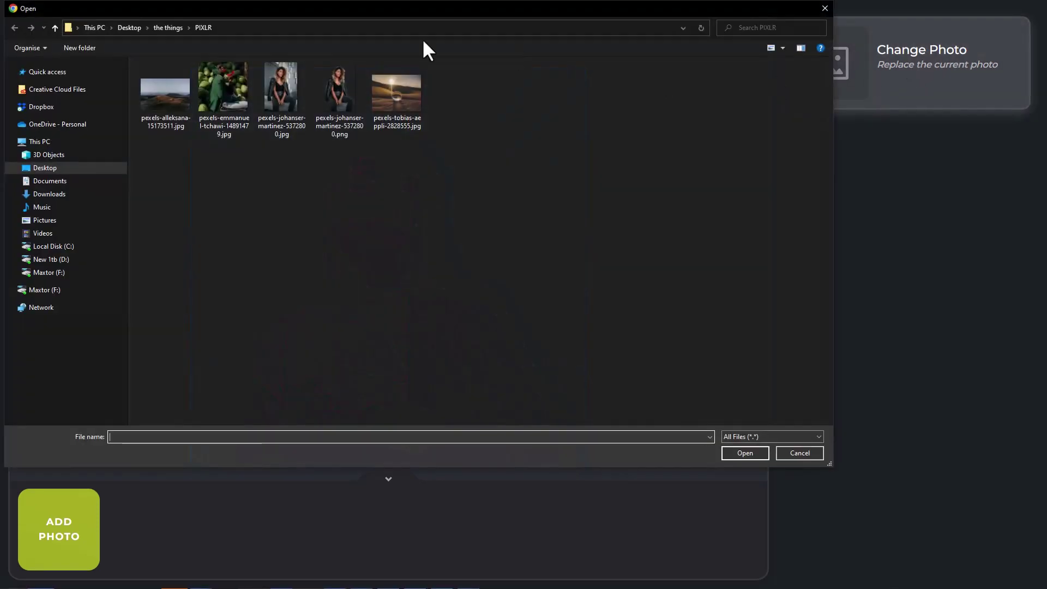
click(270, 92)
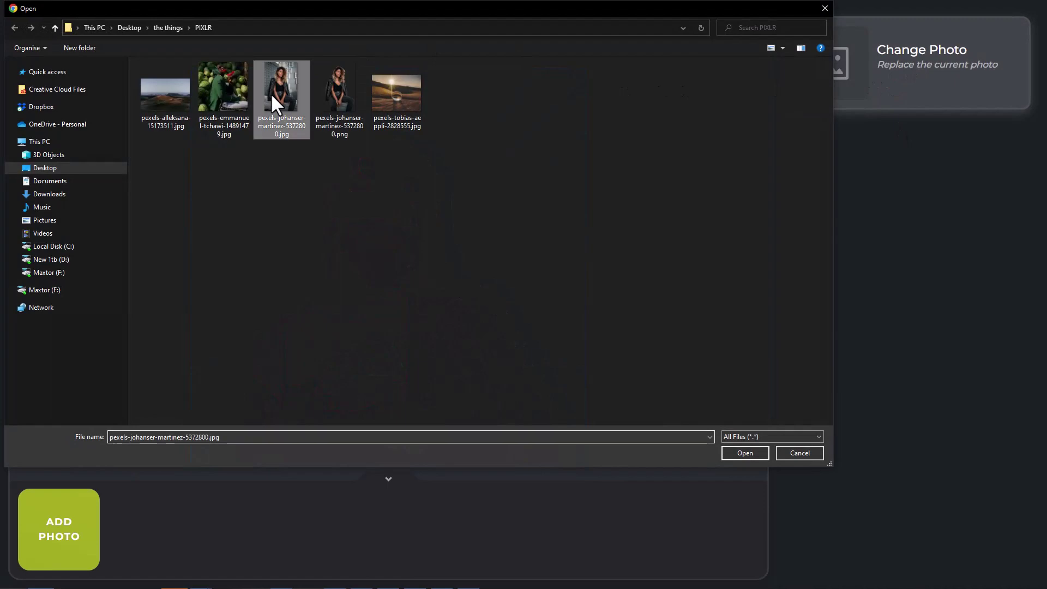
click(744, 453)
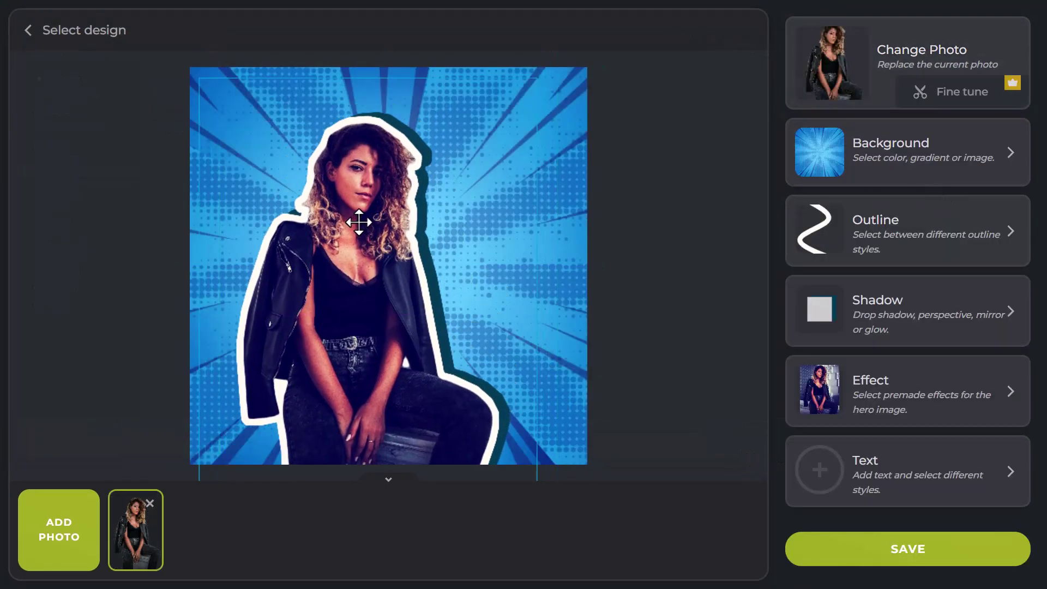
Step: Enlarge and reposition the woman's cut-out until her head and shoulders fill the square design
drag(359, 222, 338, 312)
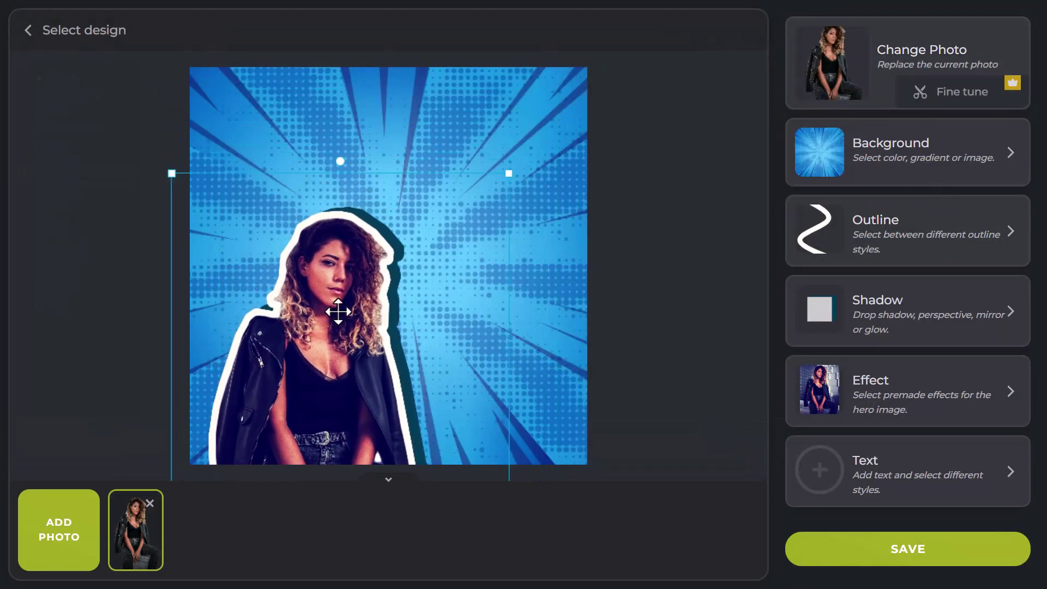
drag(510, 174, 684, 5)
drag(446, 144, 371, 378)
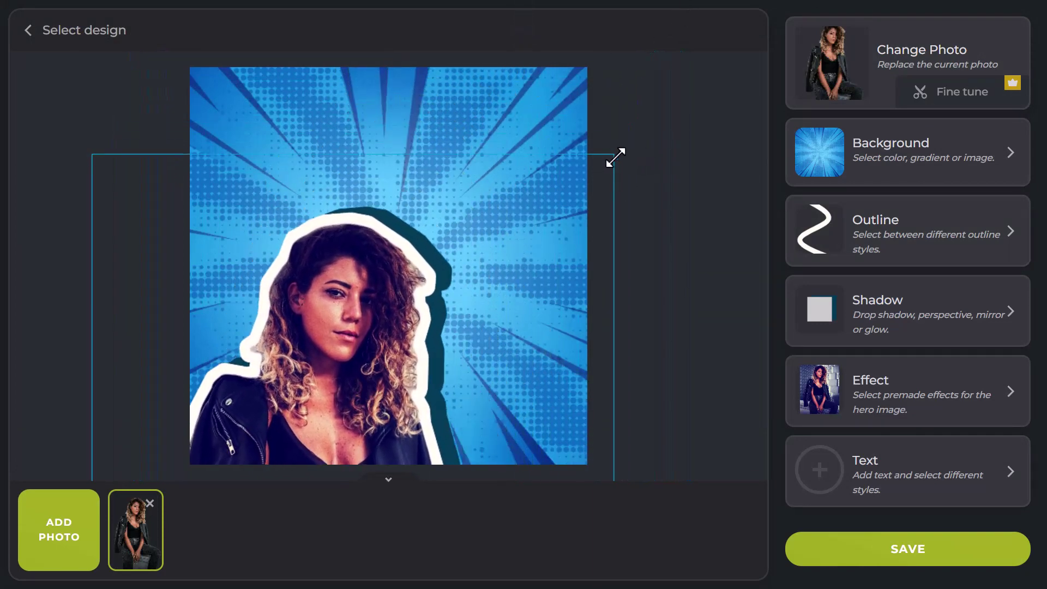
drag(617, 154, 708, 34)
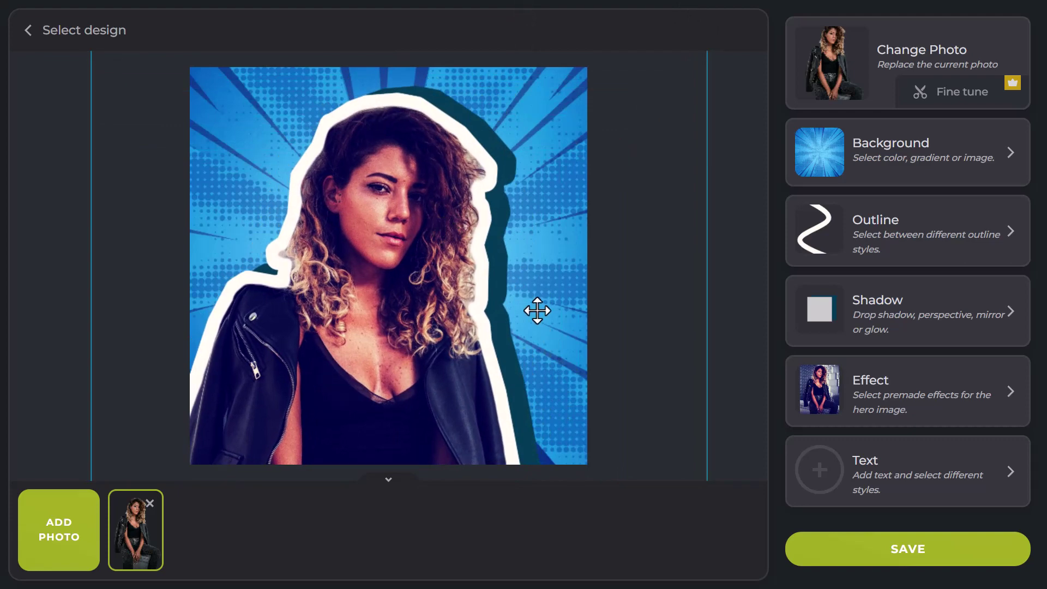
Step: Try the chevron, red satin and green leaf image backgrounds behind the woman
click(914, 169)
scroll(916, 170, down, 4)
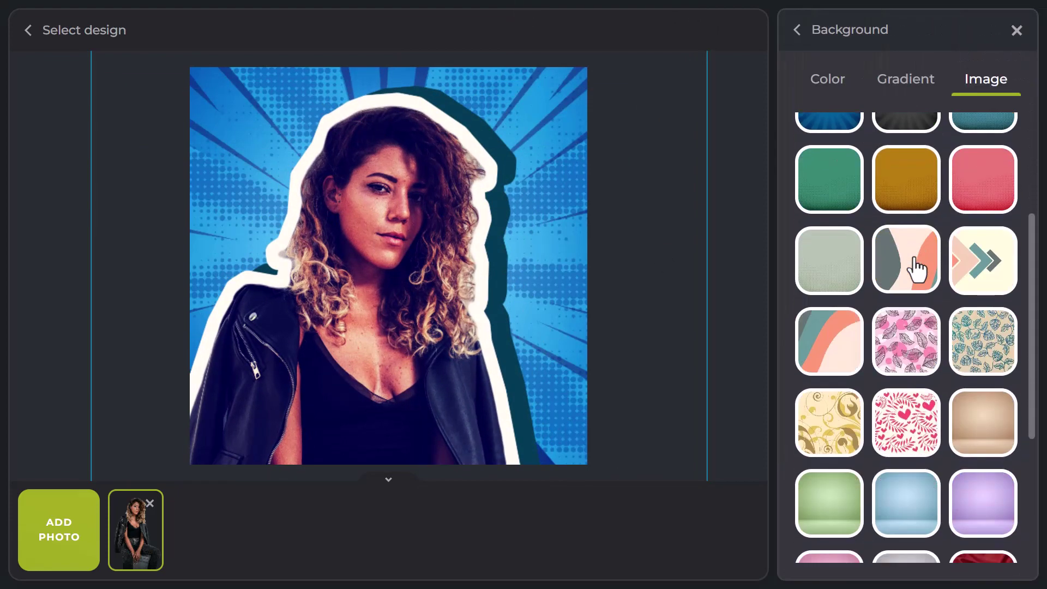
click(986, 266)
scroll(984, 267, down, 4)
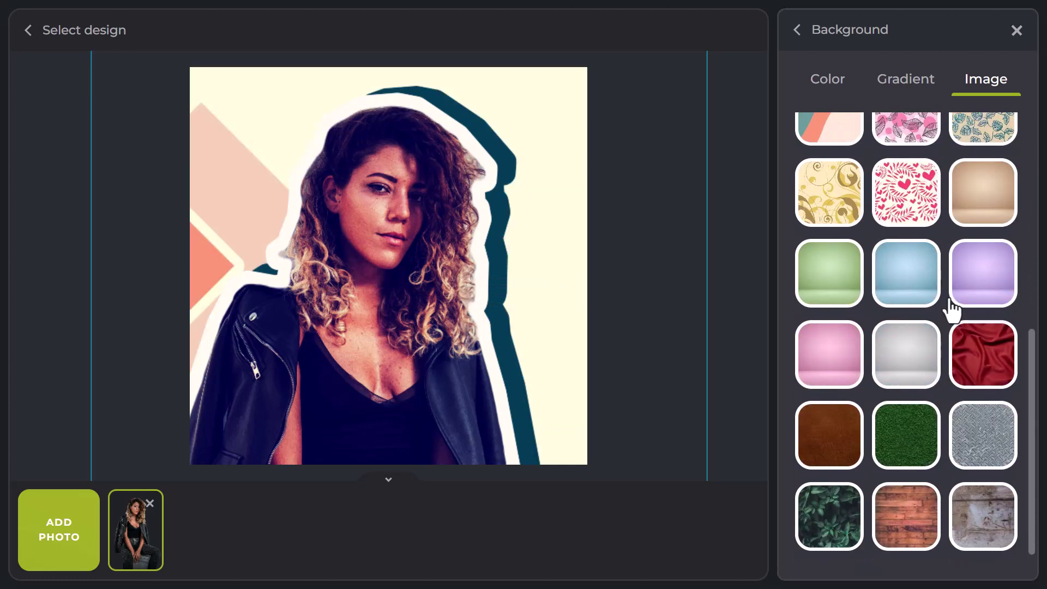
click(979, 381)
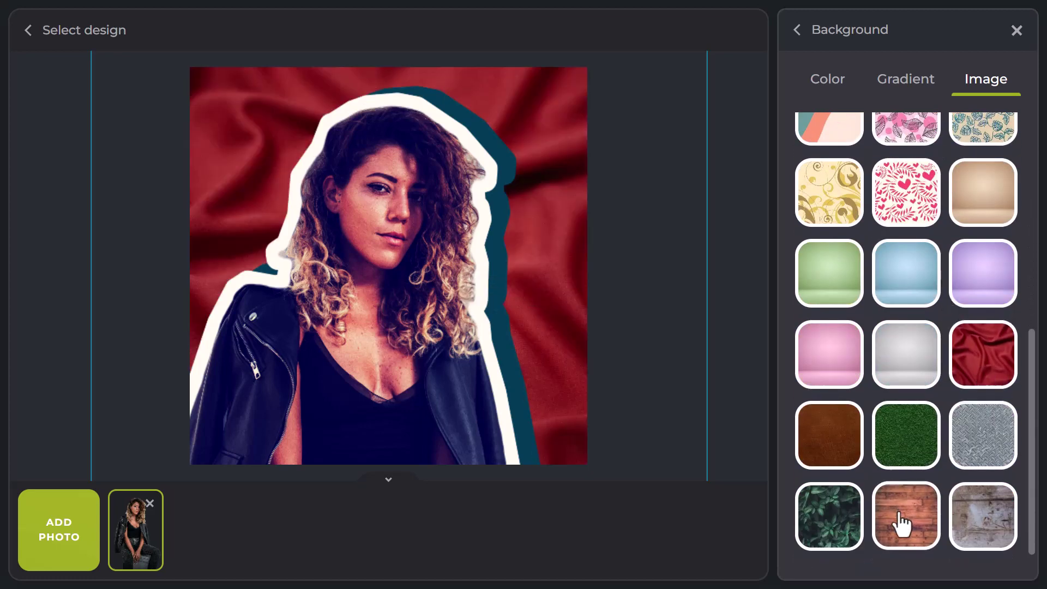
click(846, 529)
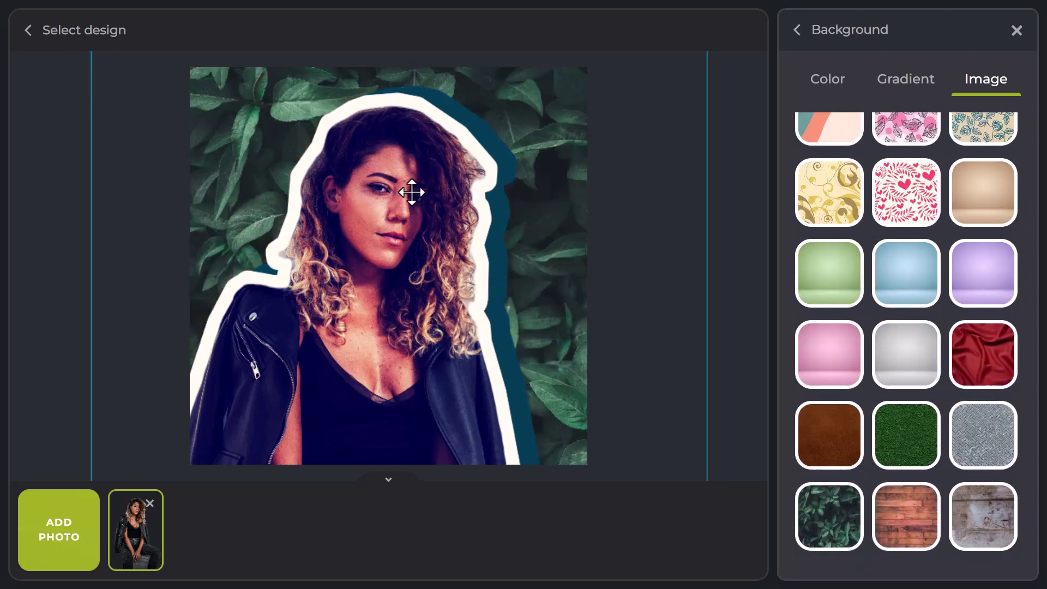
Step: Set the design's background to the green-to-yellow gradient
click(907, 81)
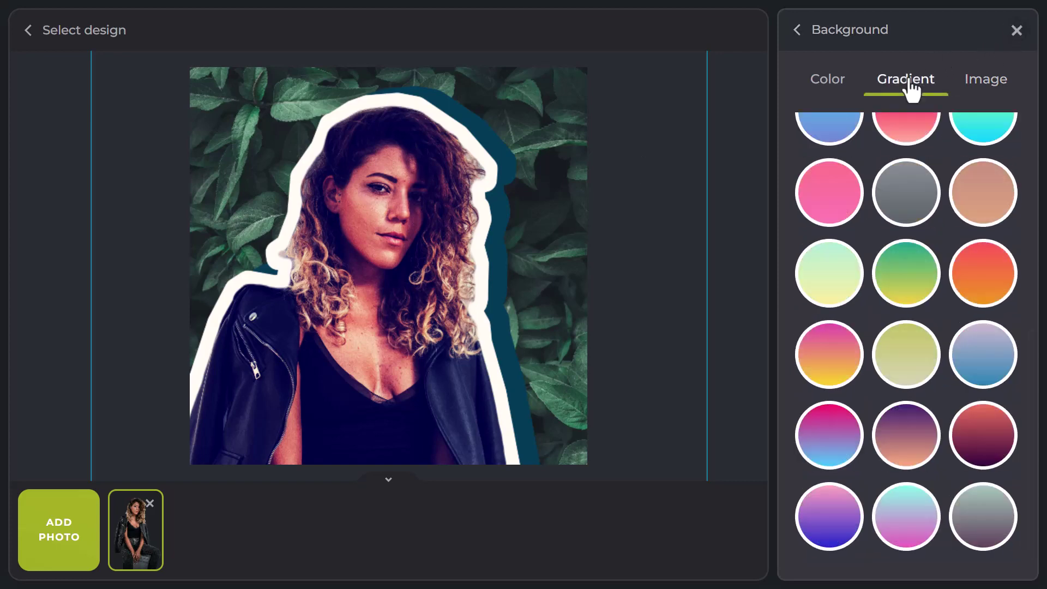
click(903, 297)
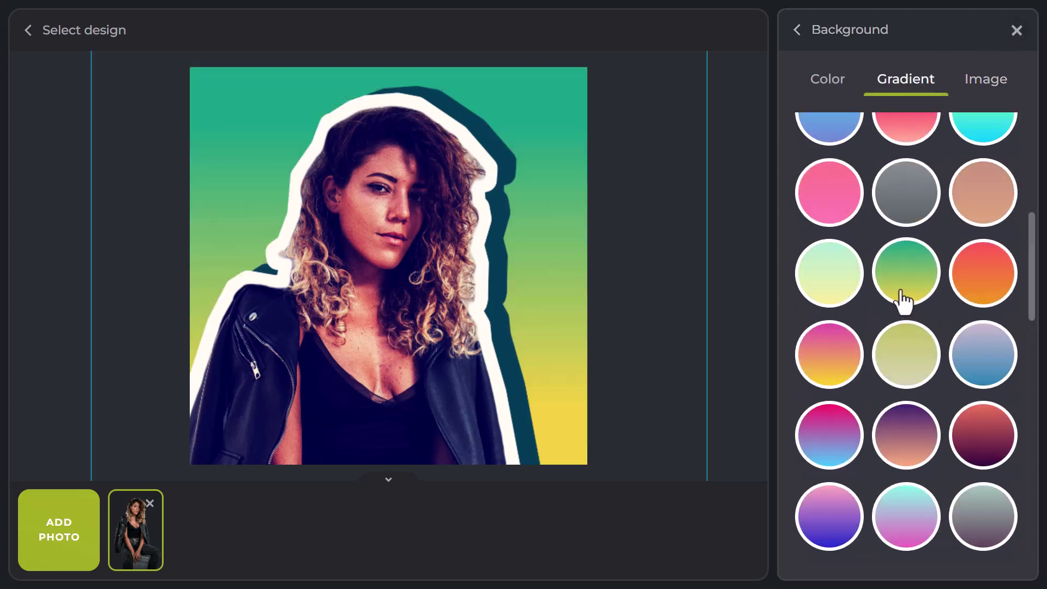
click(1017, 31)
Step: Try the thick soft white outline style around the woman
click(899, 244)
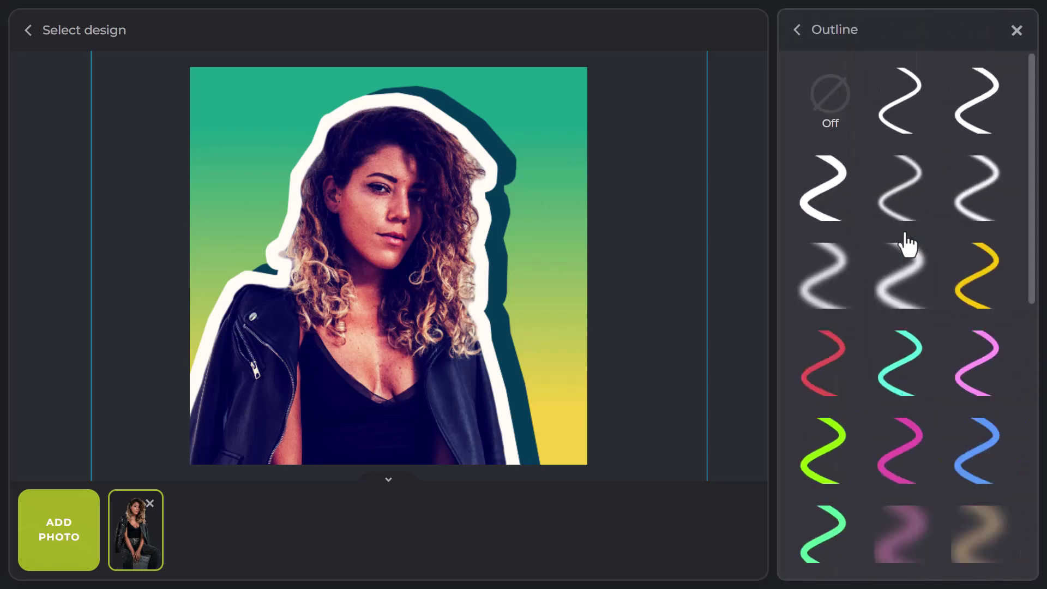
scroll(902, 273, down, 2)
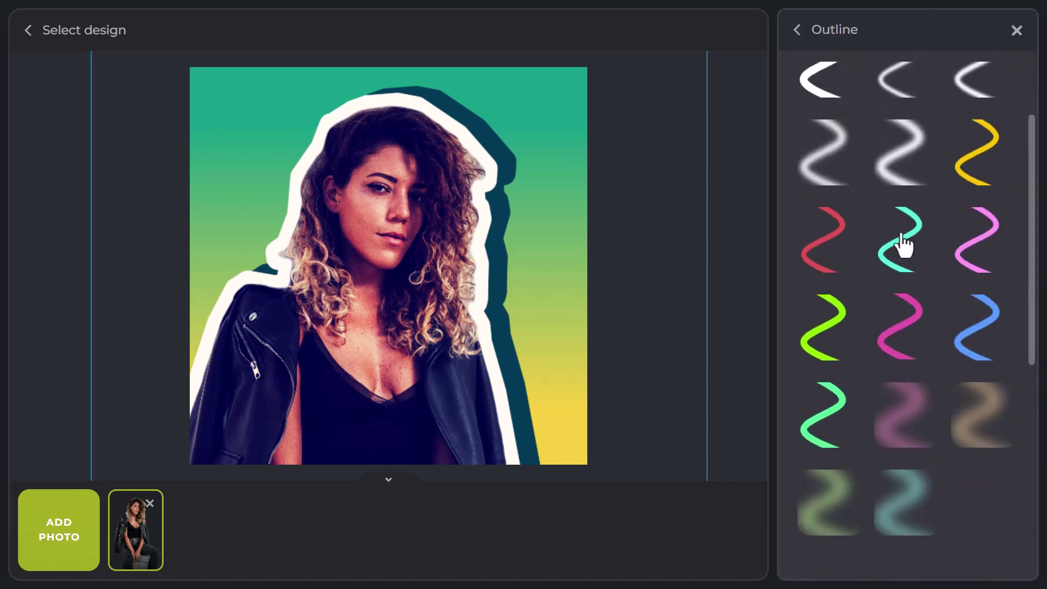
click(900, 164)
Step: Give the woman a lime green outline and increase its size to make it much thicker
scroll(894, 283, down, 4)
scroll(872, 319, up, 3)
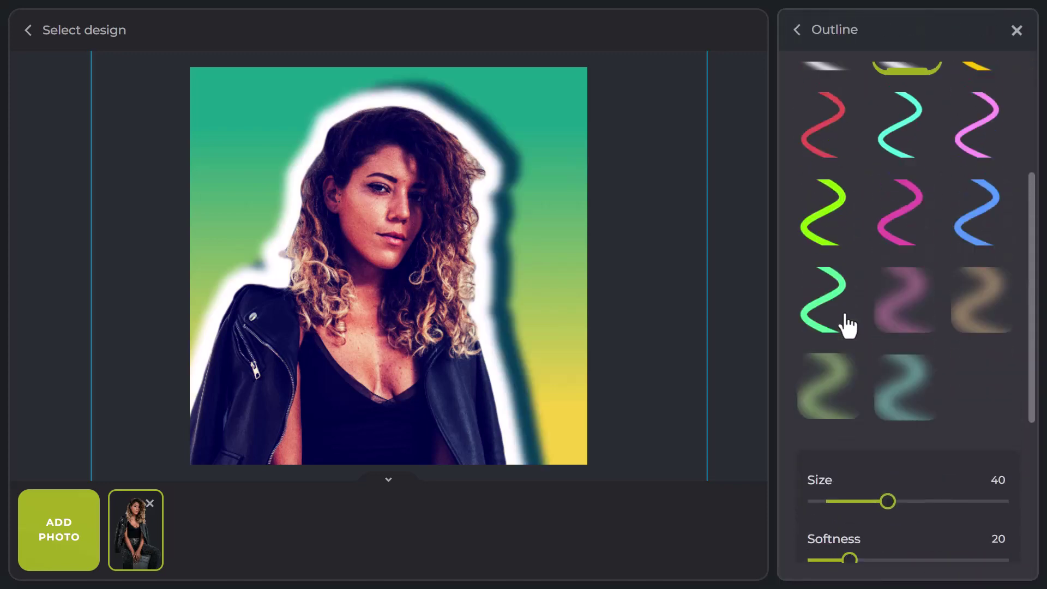
click(832, 299)
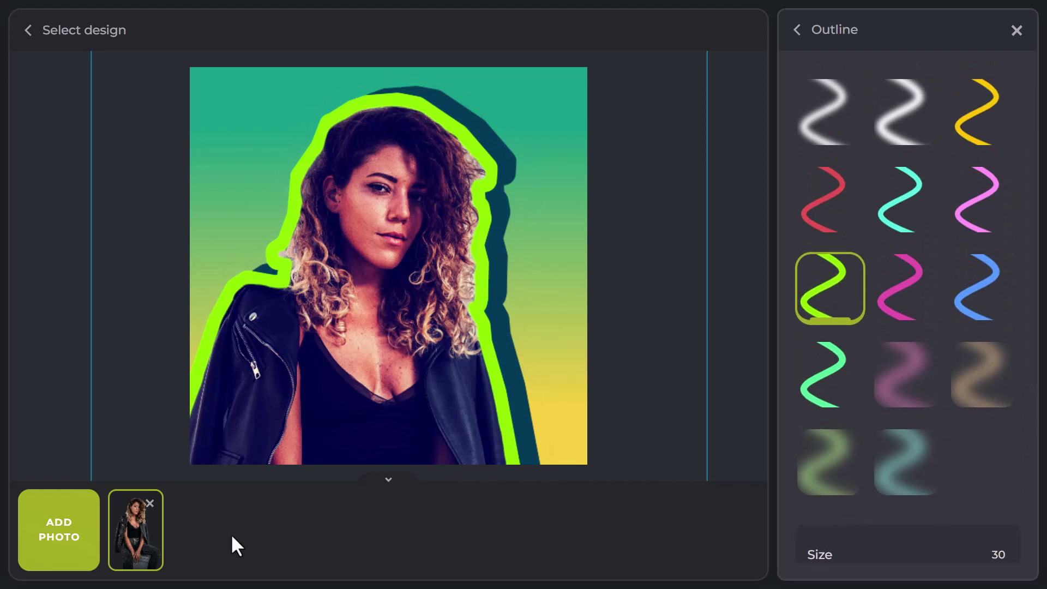
scroll(990, 409, down, 6)
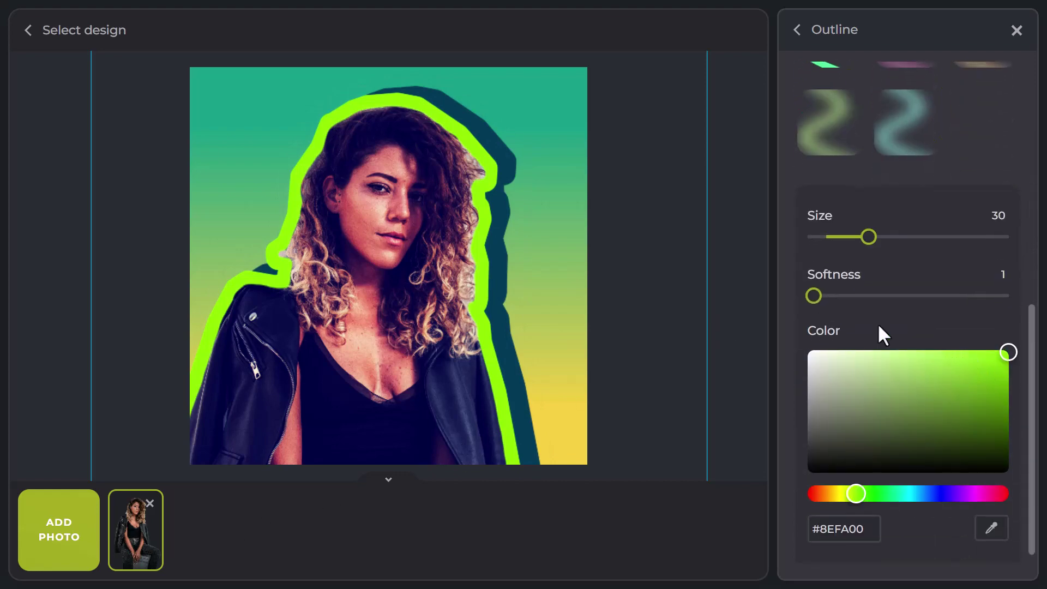
mouse_move(813, 295)
mouse_down()
mouse_move(923, 295)
mouse_move(810, 295)
mouse_up()
drag(868, 236, 941, 238)
scroll(898, 402, up, 6)
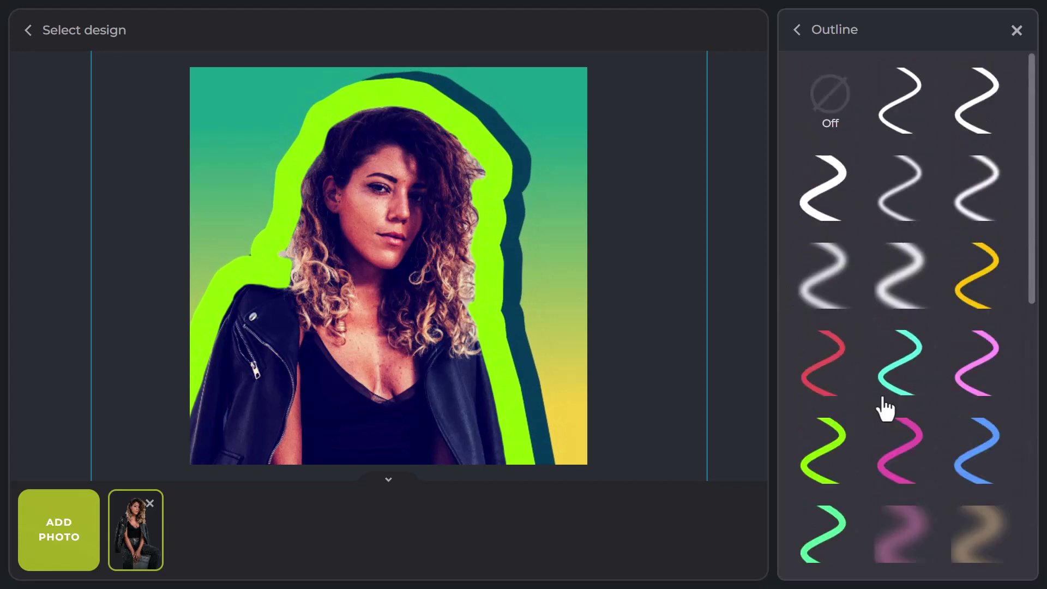
click(1015, 29)
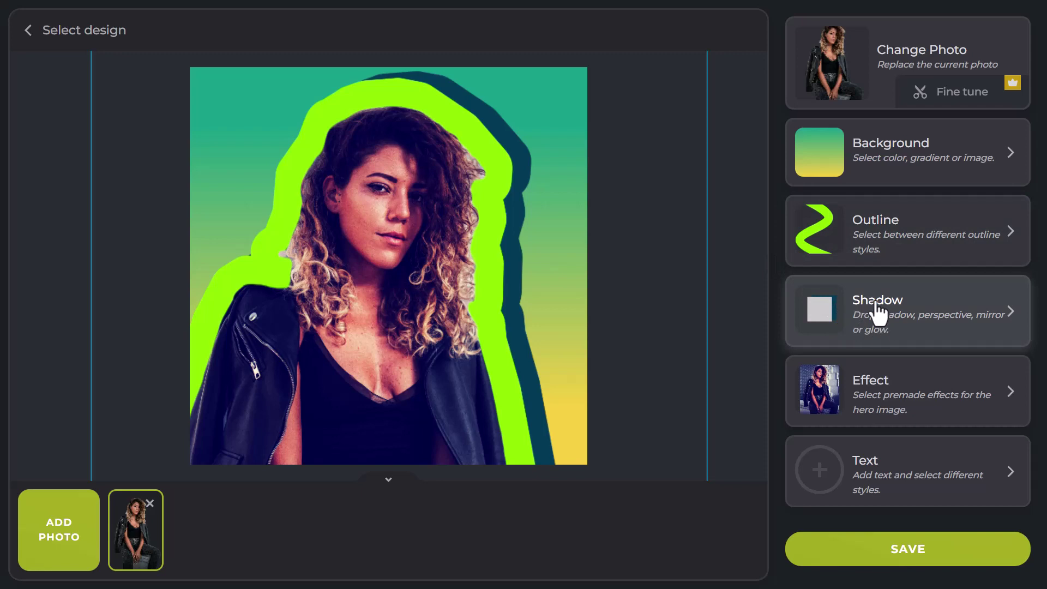
Step: Try premade effects on the woman, including Peter, Glitch, Alex, Auto Fix and Carl
click(894, 415)
click(917, 408)
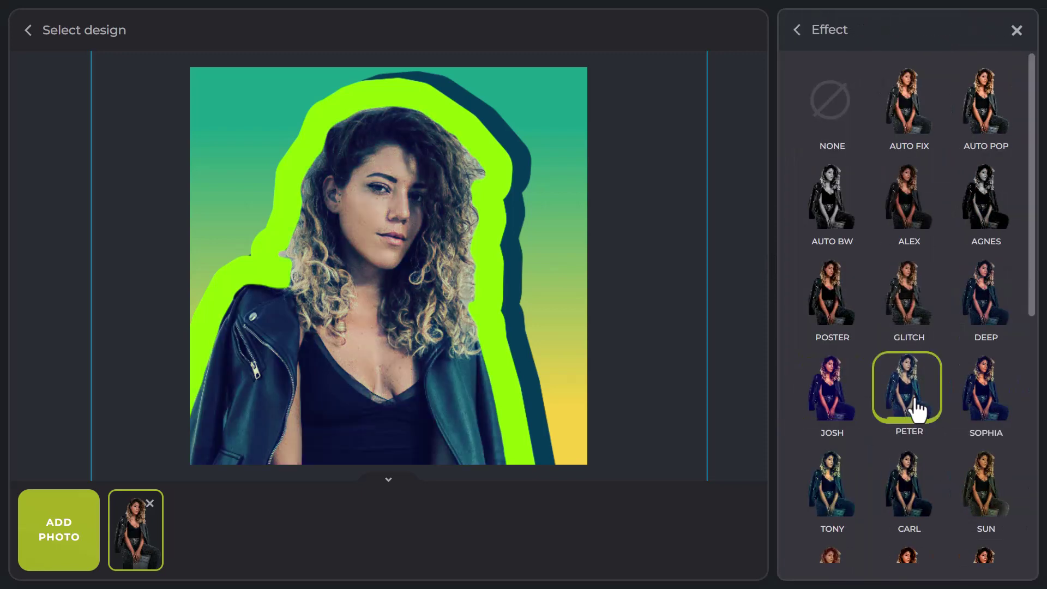
click(984, 401)
click(970, 287)
click(901, 303)
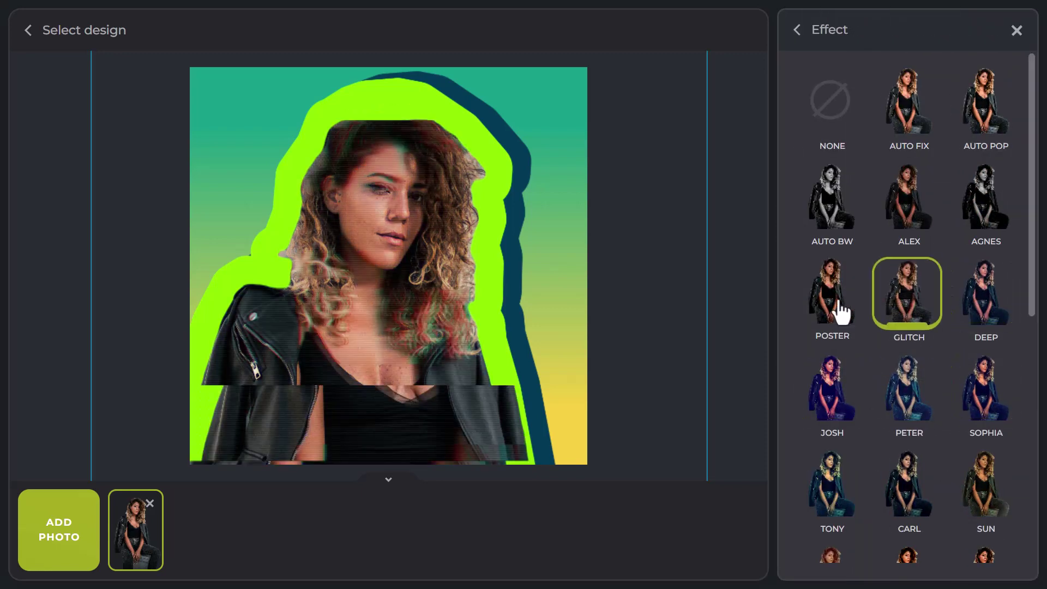
click(840, 306)
click(913, 301)
click(900, 212)
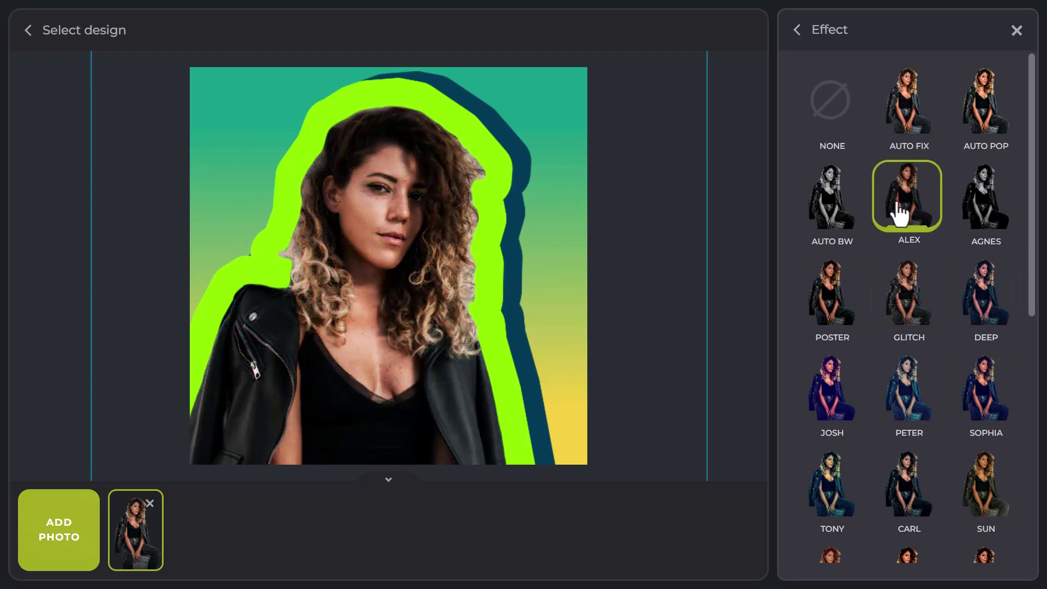
click(979, 104)
click(897, 109)
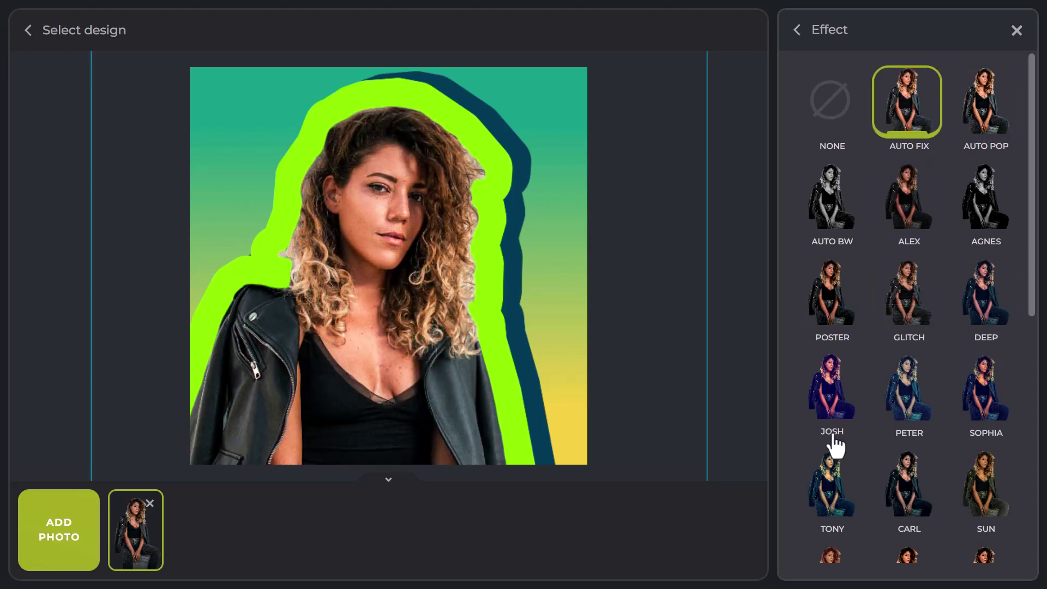
click(907, 488)
Step: Apply the Berry effect to the woman's photo
scroll(977, 487, down, 3)
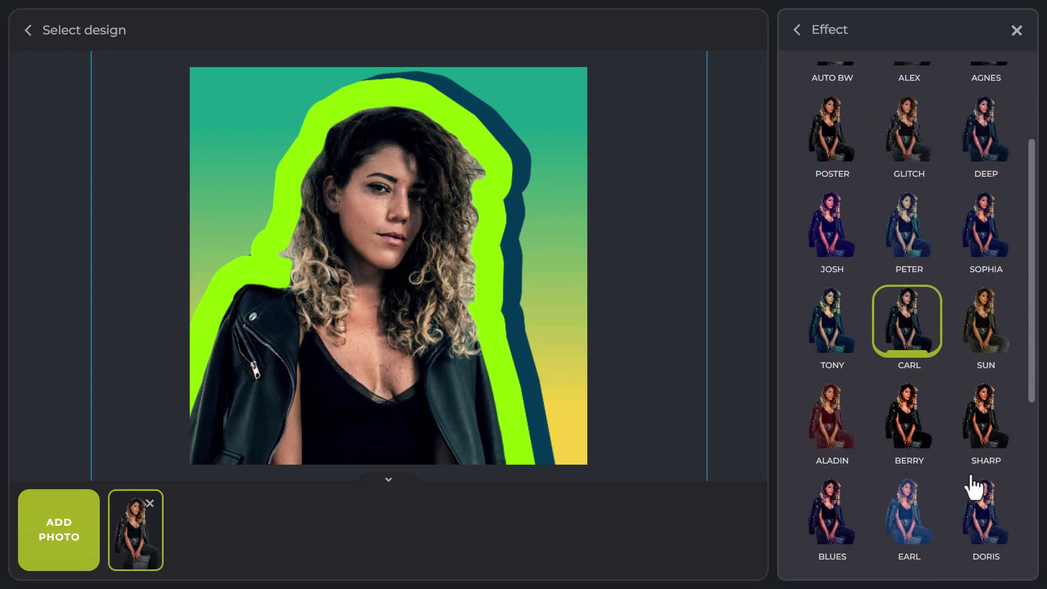
click(981, 433)
click(904, 434)
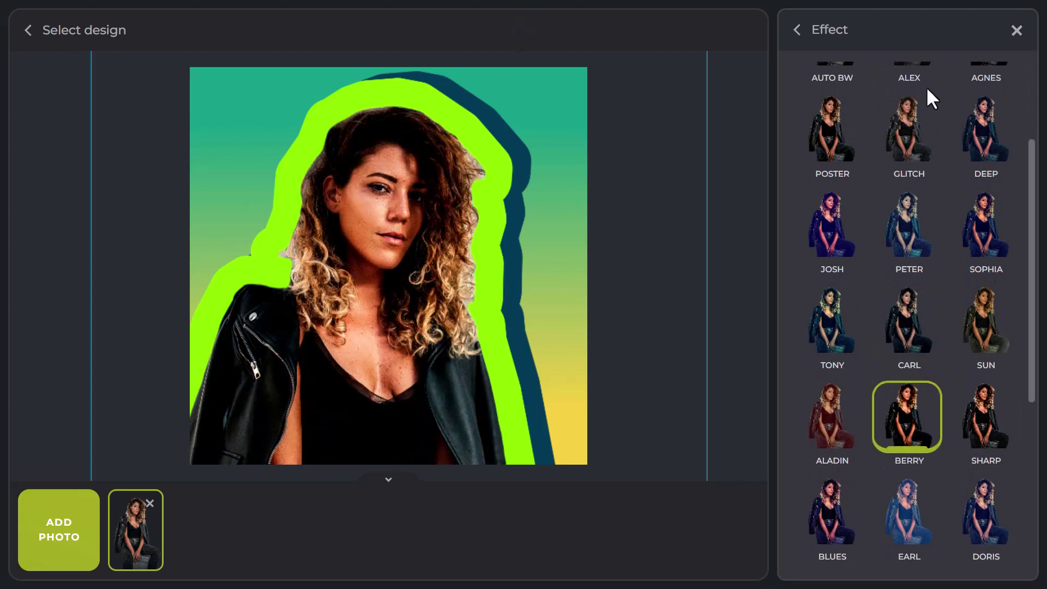
click(1017, 32)
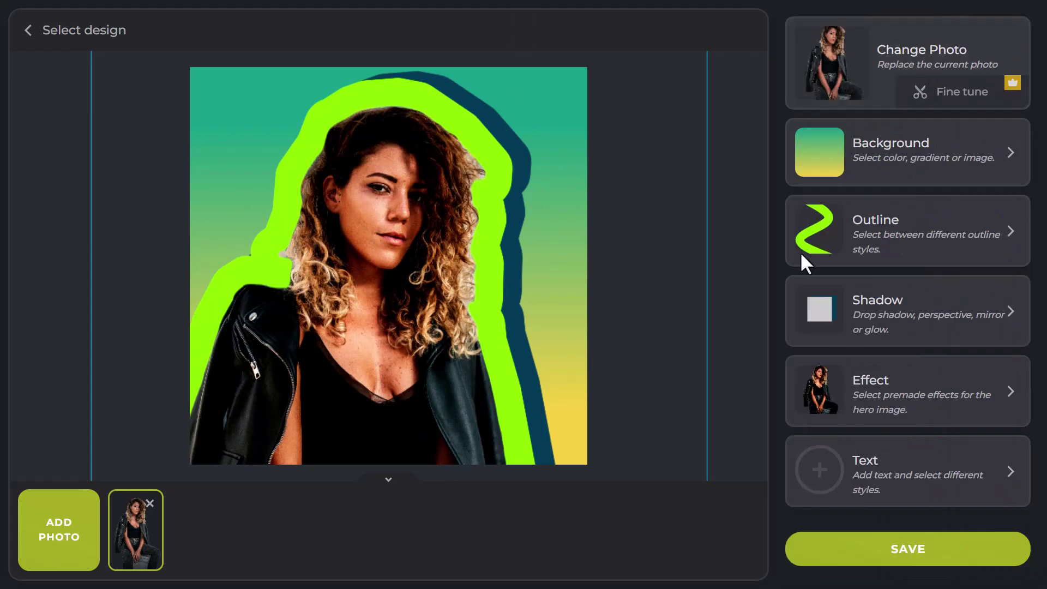
Step: Save the finished Photomash design as a PNG image in the PIXLR folder
click(908, 552)
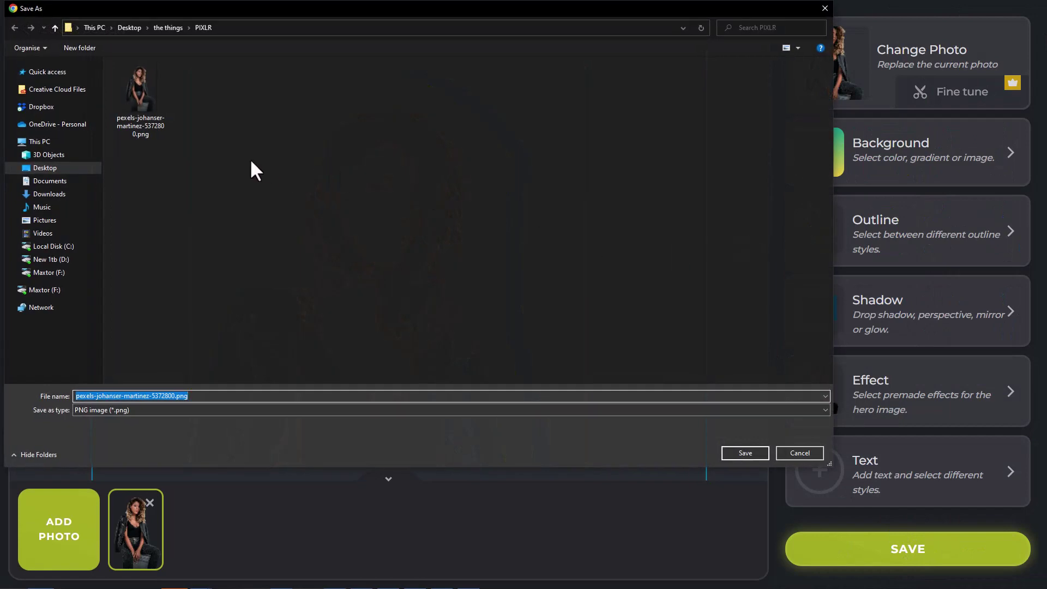
click(747, 452)
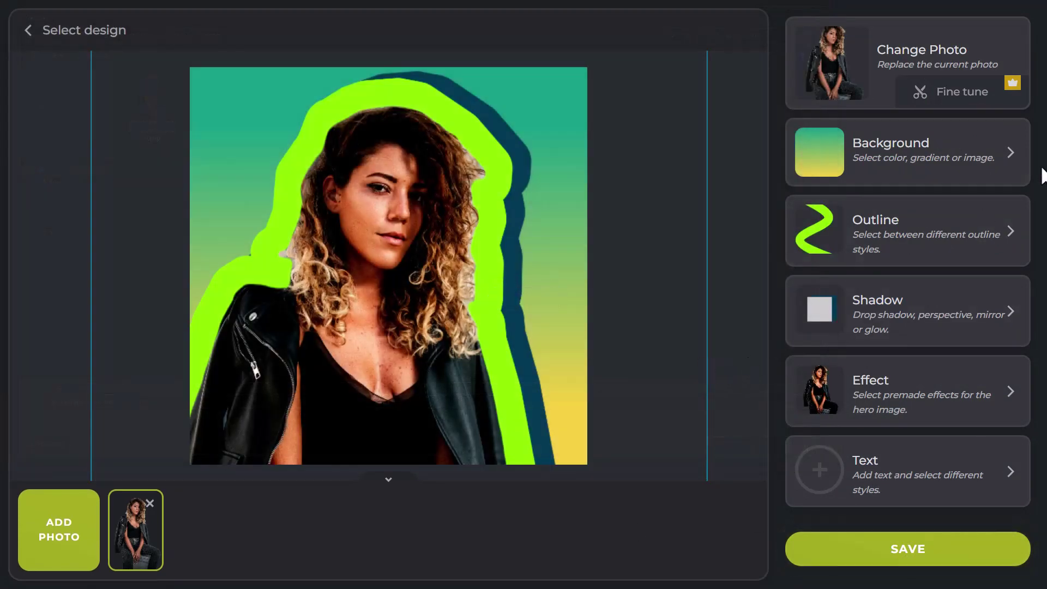
Step: Leave the finished design and look through the Trendy profile templates in the Photomash template list
click(108, 27)
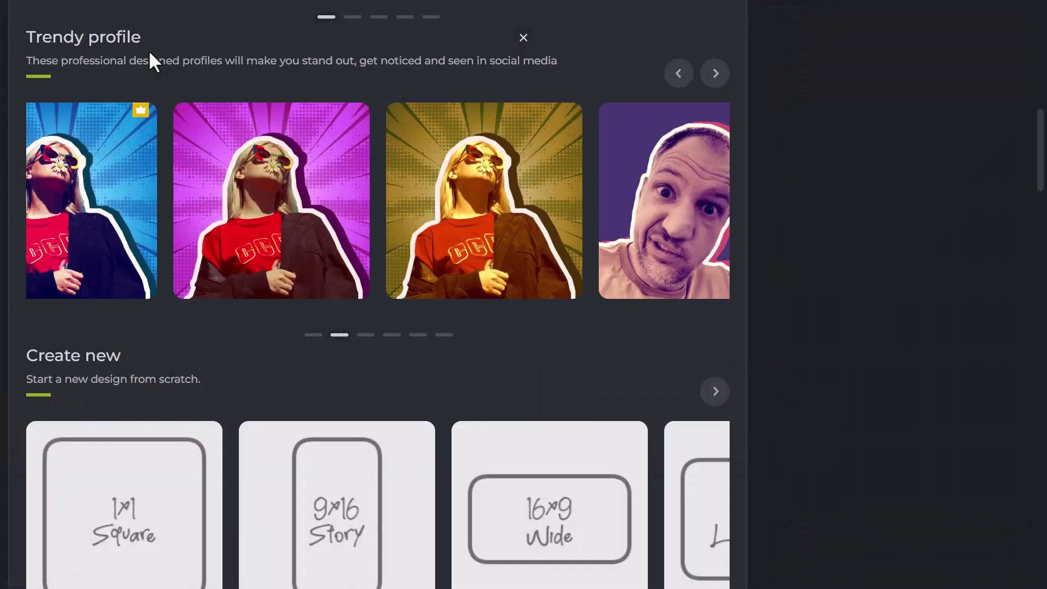
scroll(293, 332, up, 5)
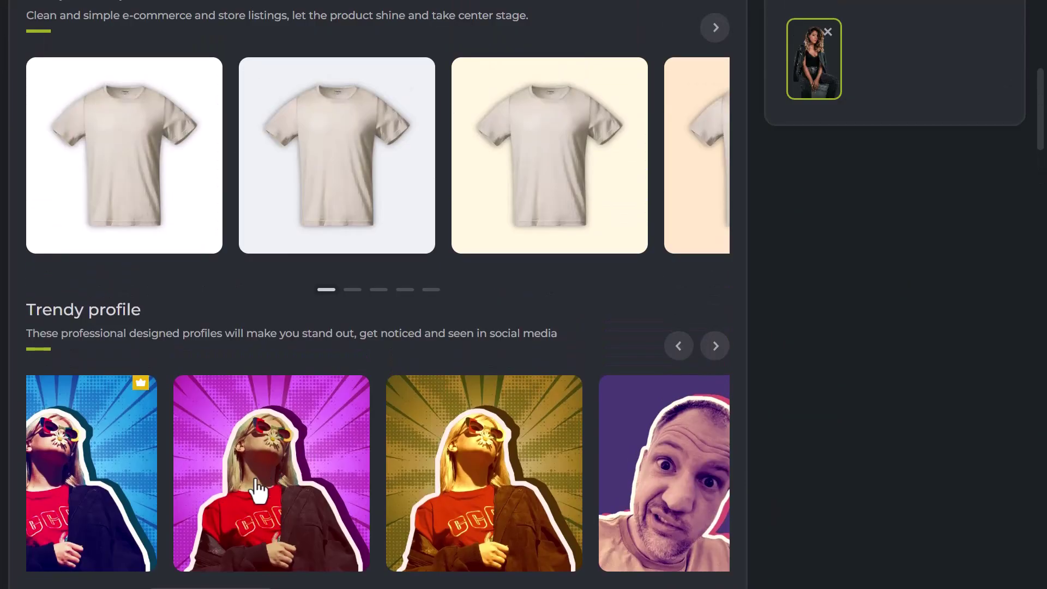
scroll(256, 488, down, 5)
click(715, 77)
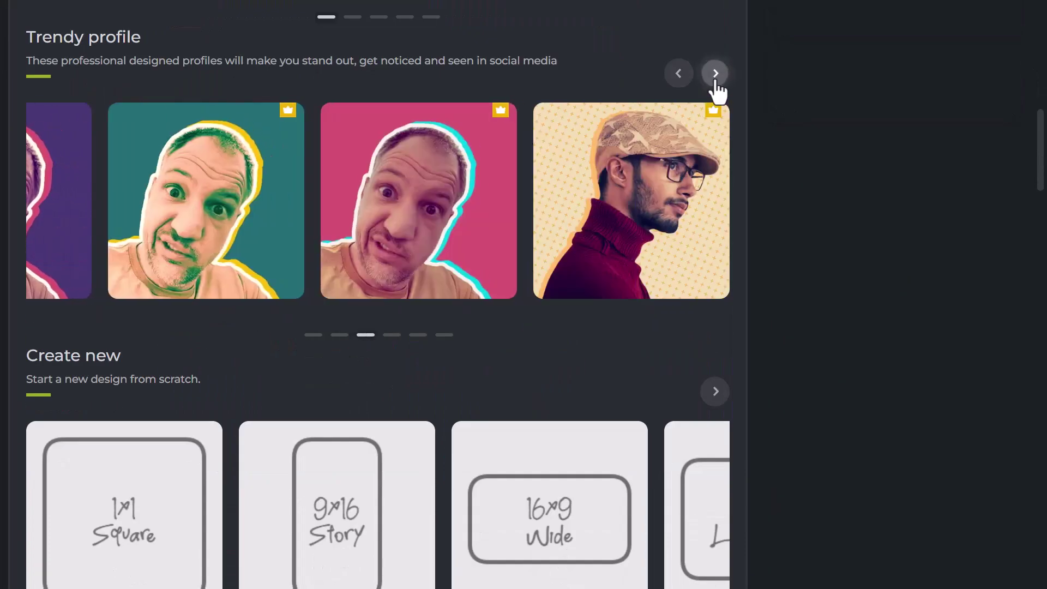
click(715, 74)
click(715, 75)
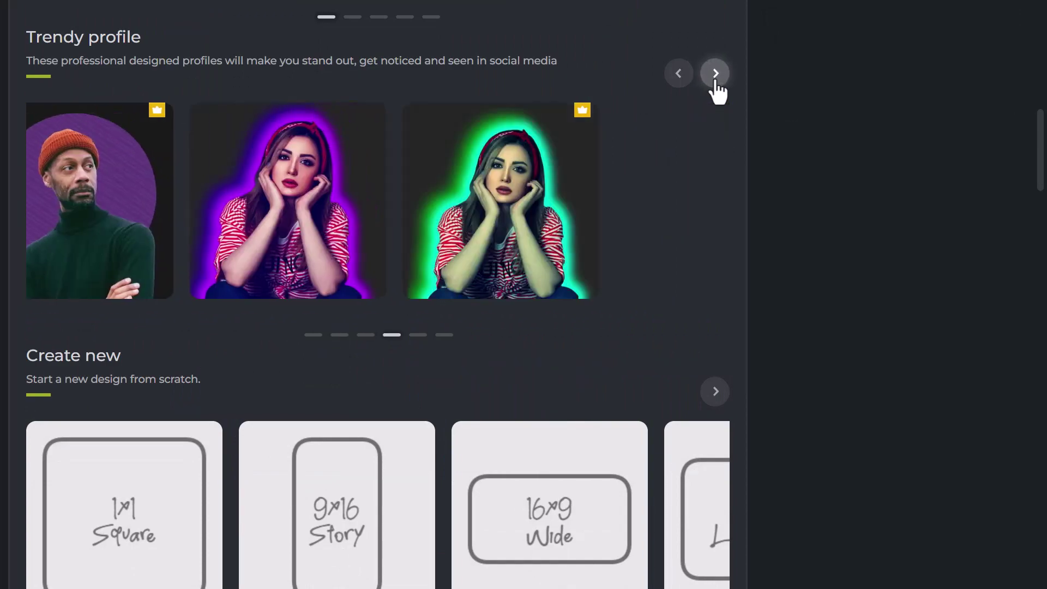
click(714, 74)
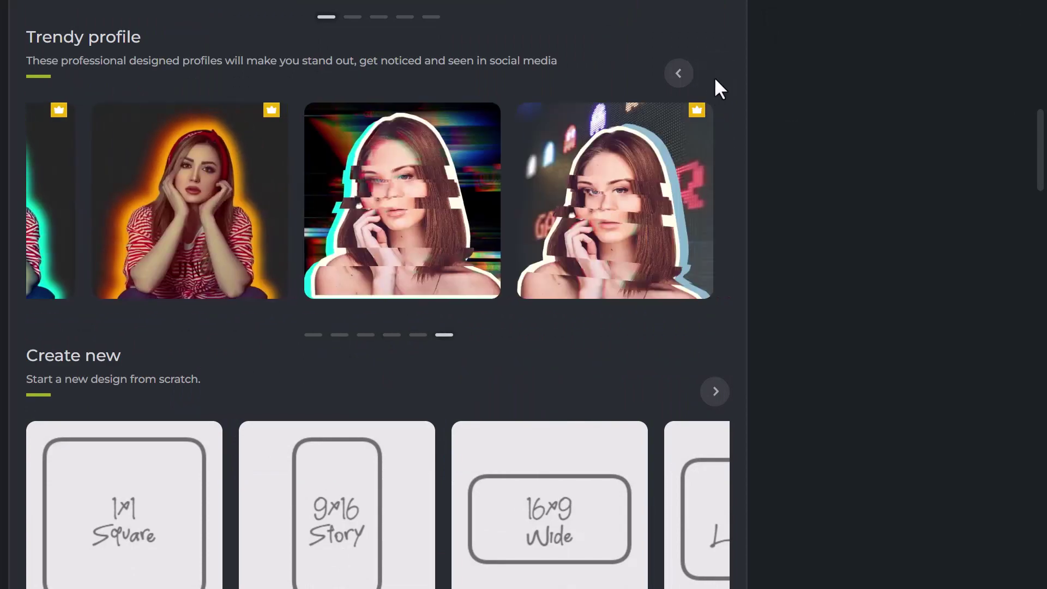
scroll(212, 415, up, 10)
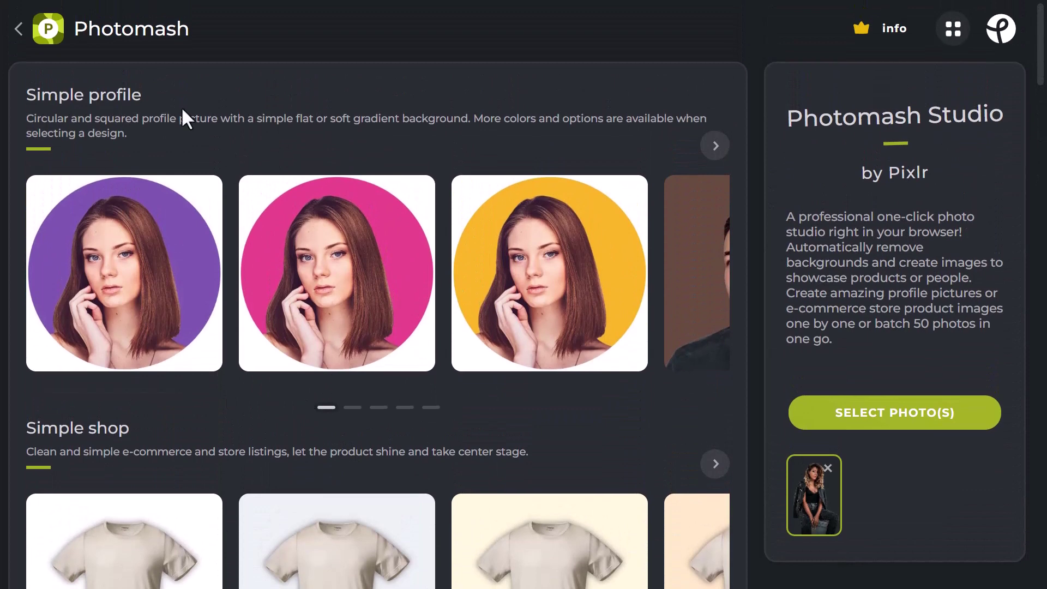
Step: Switch to Pixlr's Remove bg tool and load pexels-johanser-martinez-5372800.jpg for background removal
click(16, 30)
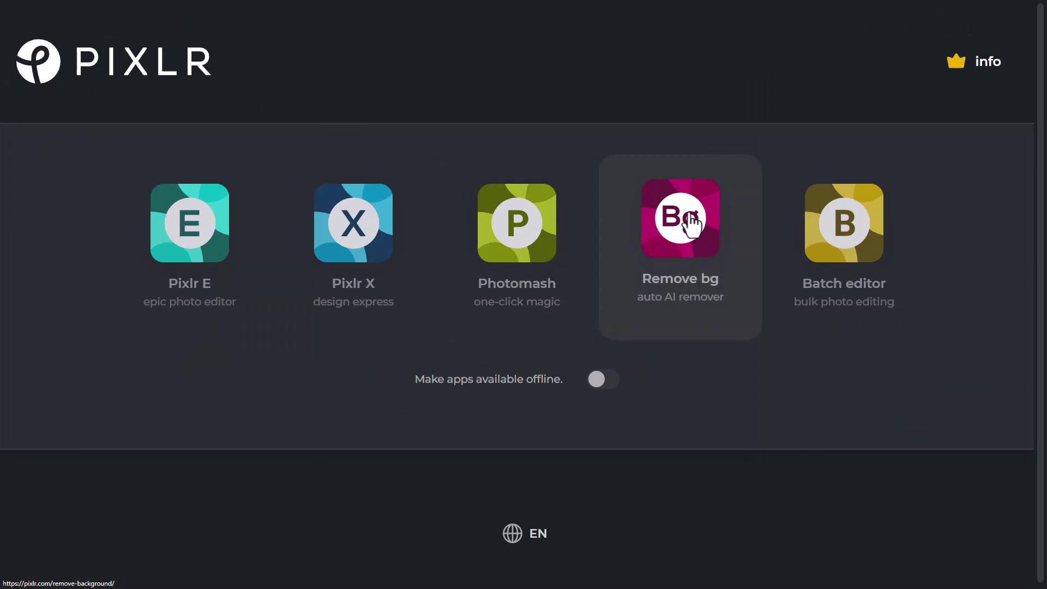
click(689, 220)
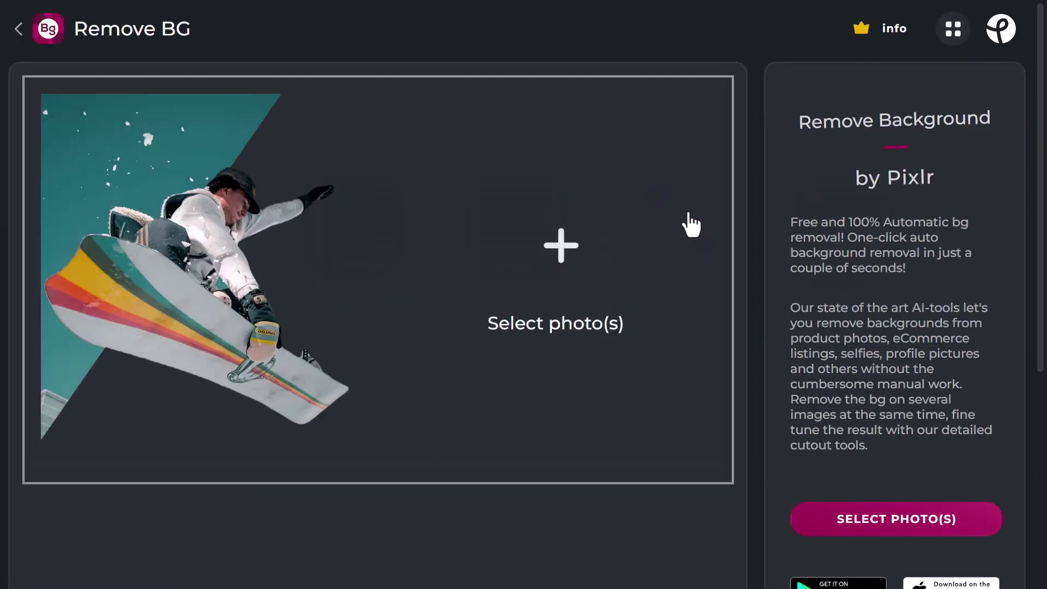
click(567, 242)
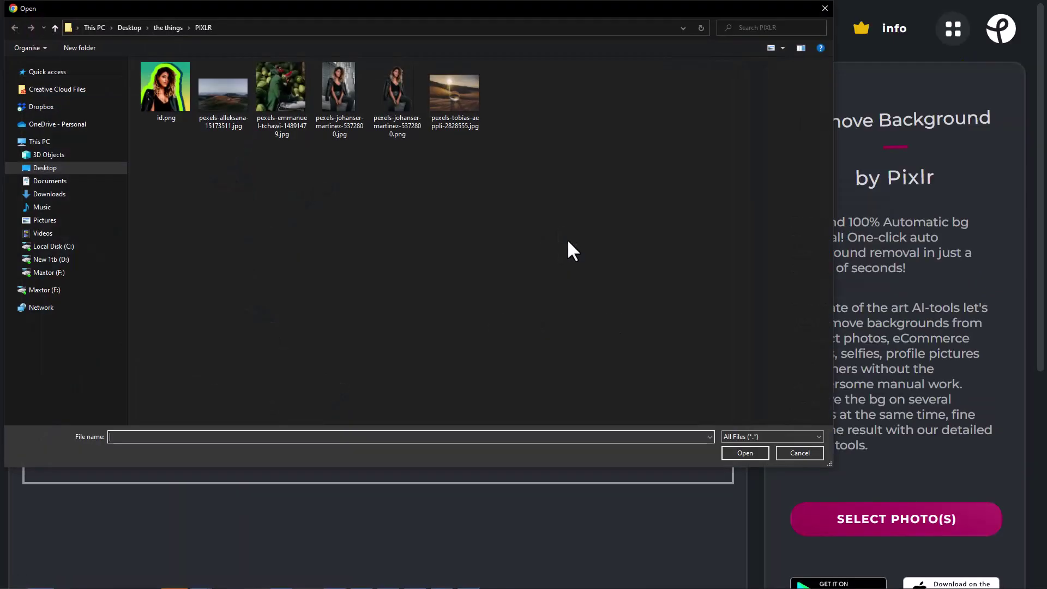
click(339, 90)
click(749, 451)
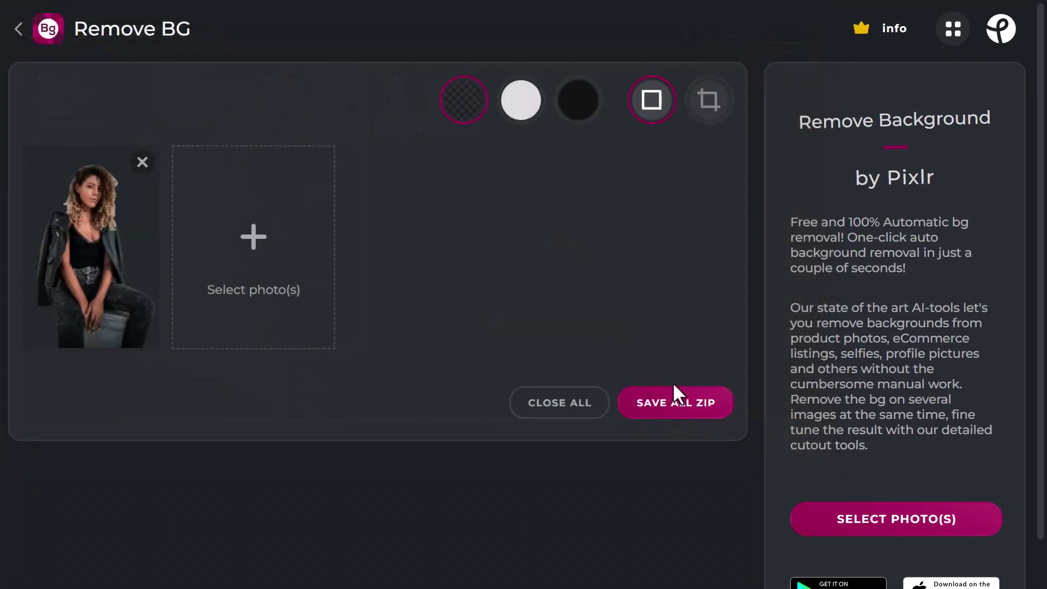
Step: Fine-tune the woman's cut-out and restore a strip of background beside her hair using the 50 px brush without softness
mouse_move(113, 228)
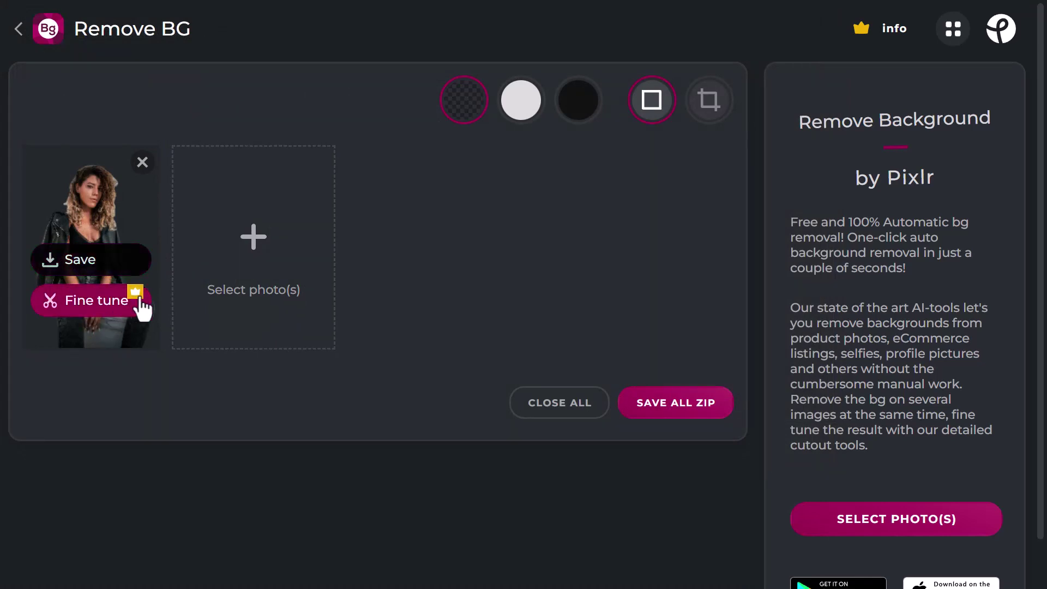
click(107, 303)
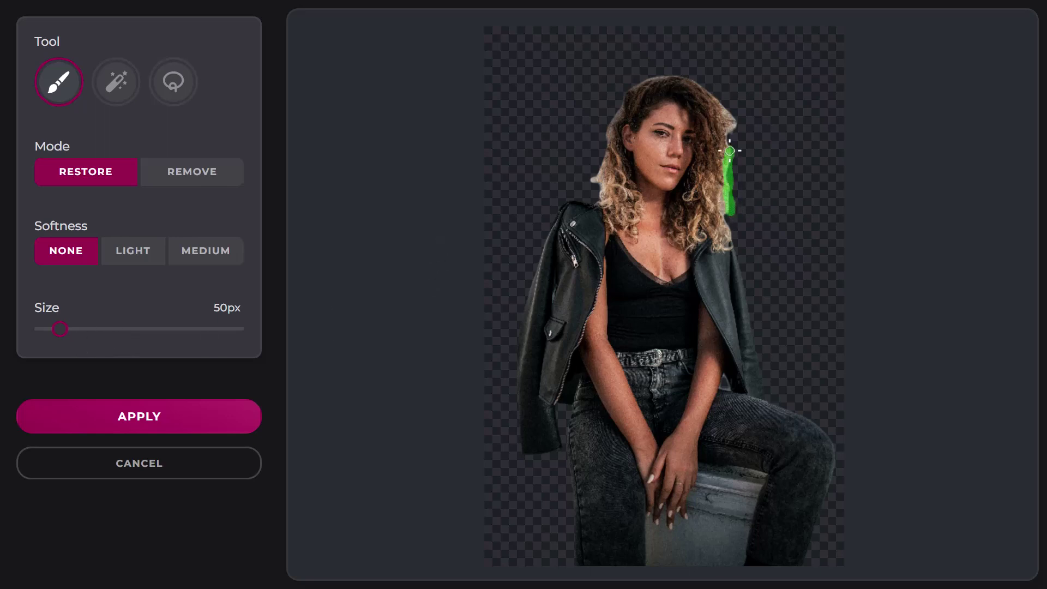
drag(728, 108, 727, 105)
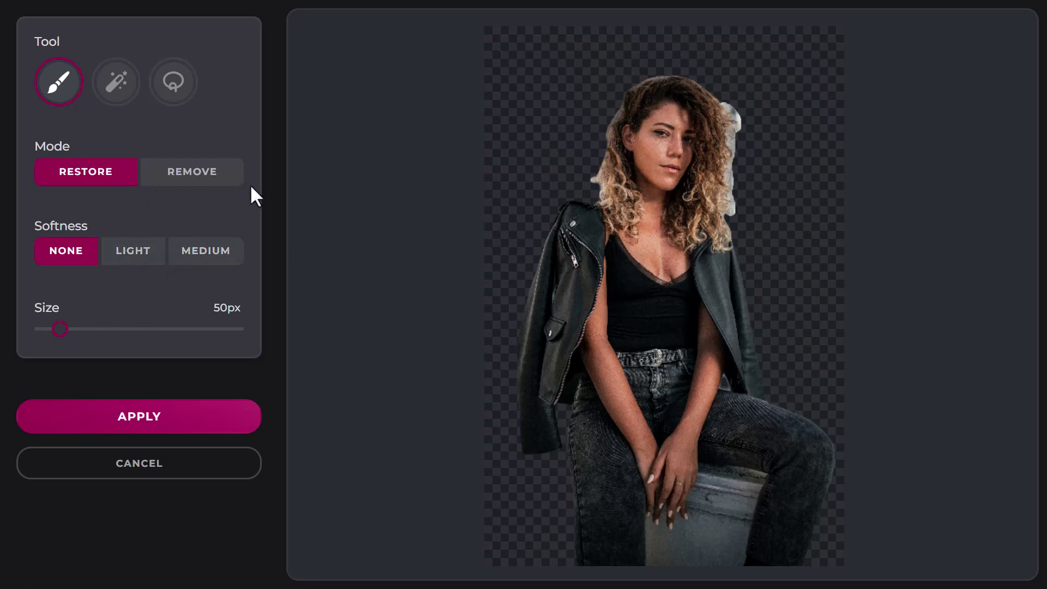
Step: Remove the restored strip and the background fringe along the same edge of the hair with the 50 px brush
click(179, 180)
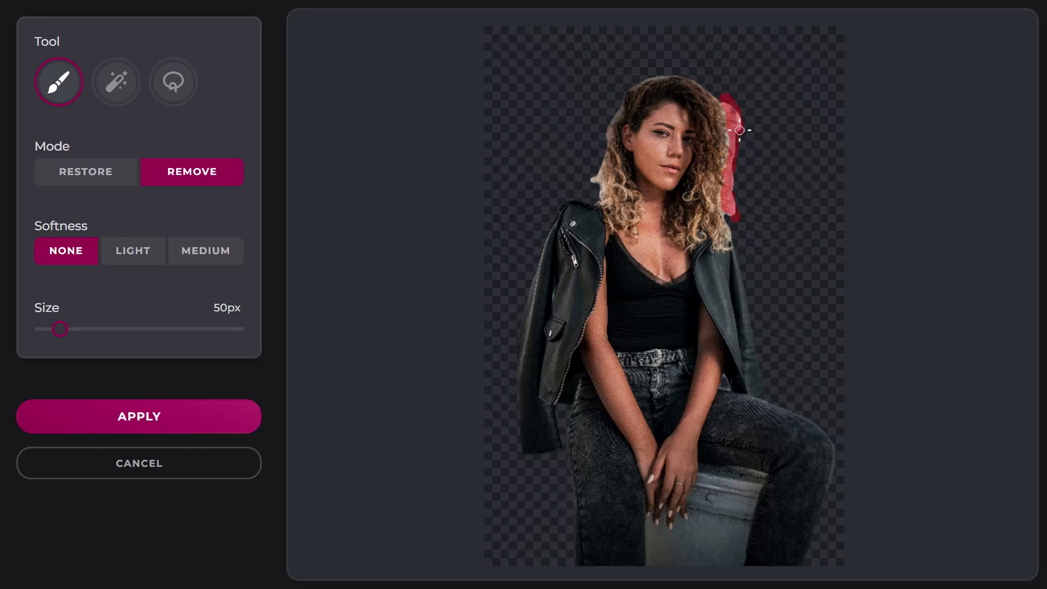
drag(727, 203, 733, 221)
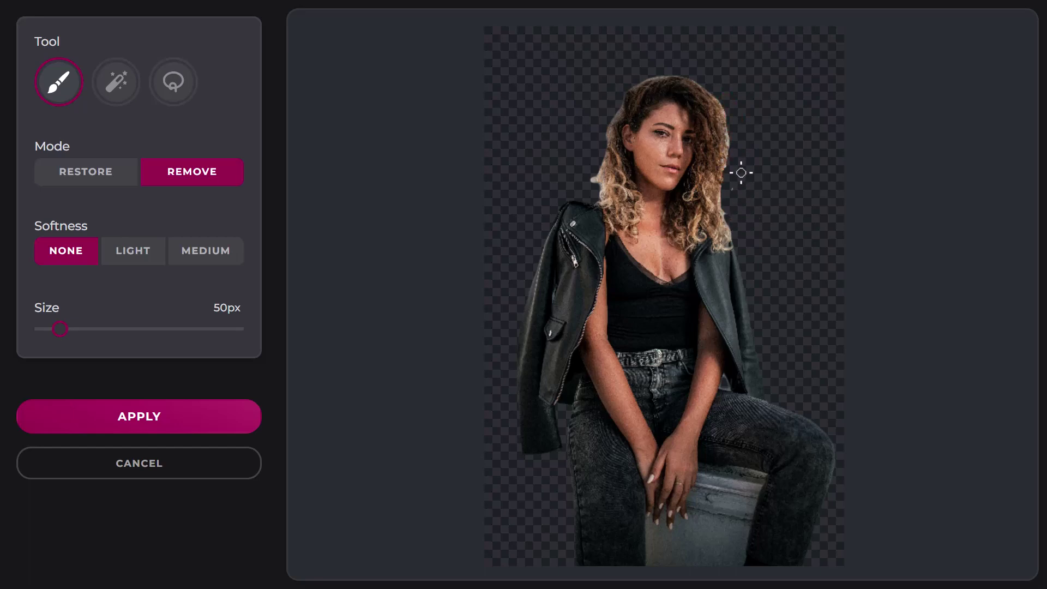
scroll(741, 172, up, 4)
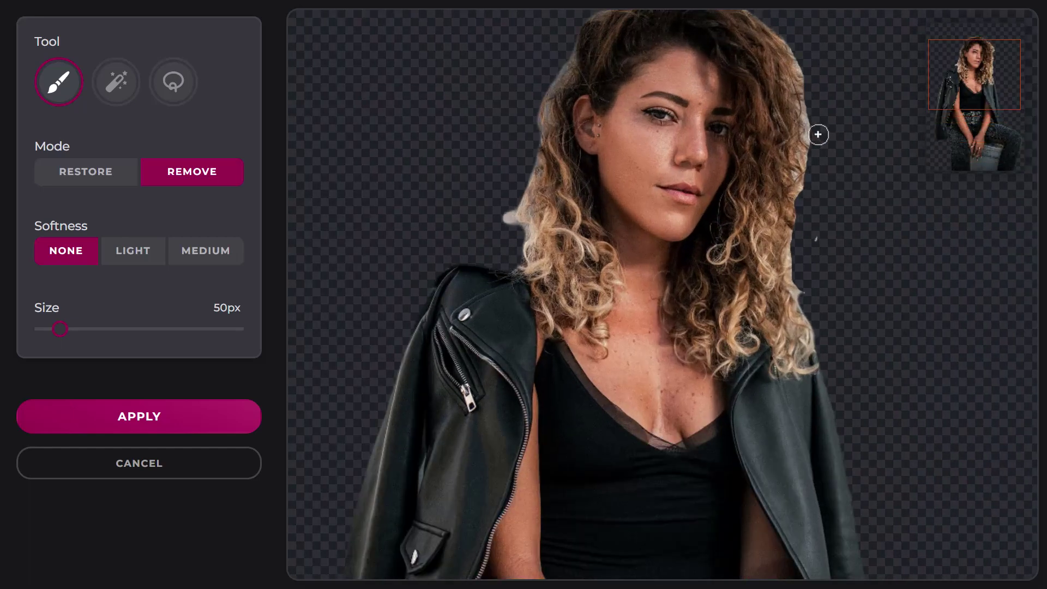
scroll(819, 135, up, 4)
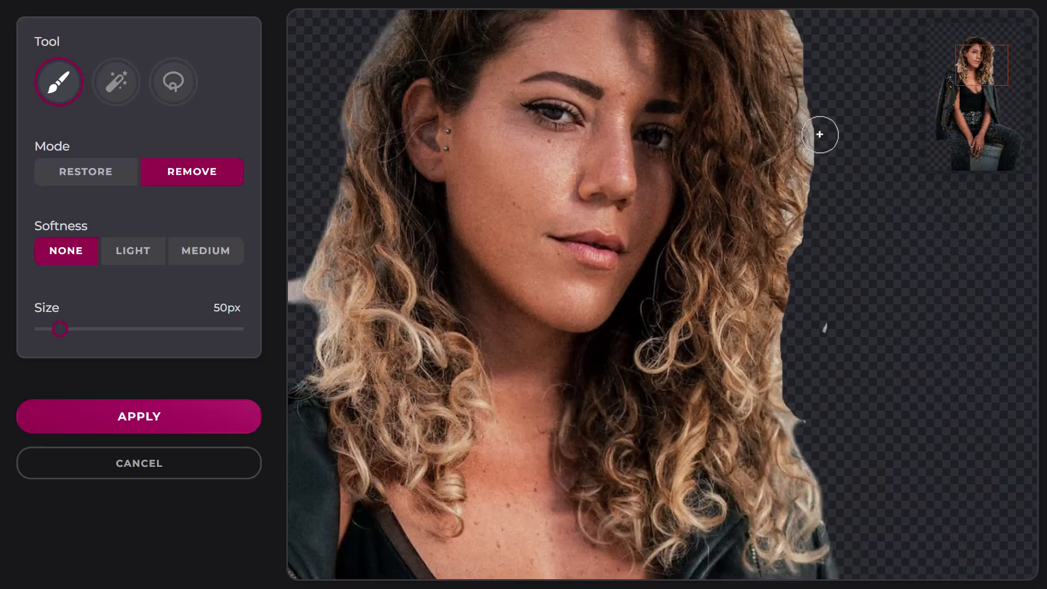
mouse_move(830, 512)
mouse_down()
mouse_move(787, 374)
mouse_move(811, 138)
mouse_move(799, 1)
mouse_move(807, 25)
mouse_up()
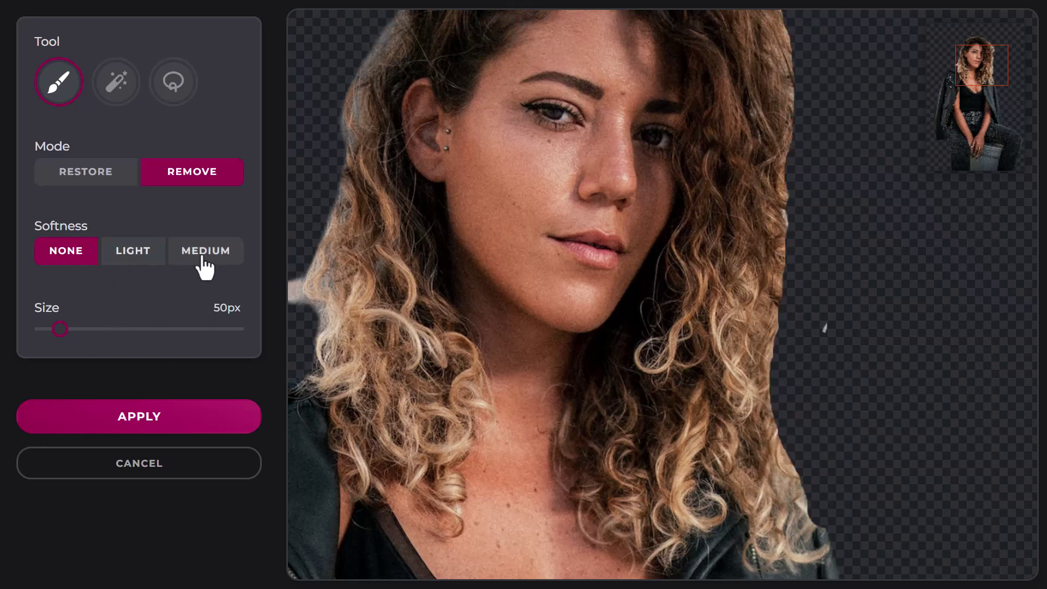
Step: Remove more fringe along that hair edge, first with light and then with medium brush softness
click(146, 255)
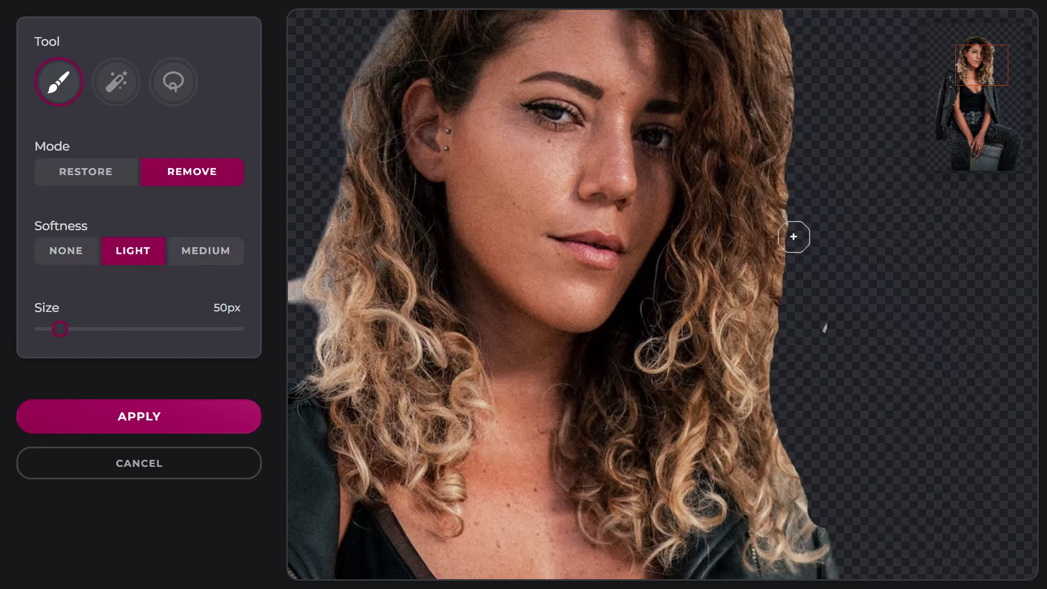
drag(793, 236, 793, 161)
click(205, 250)
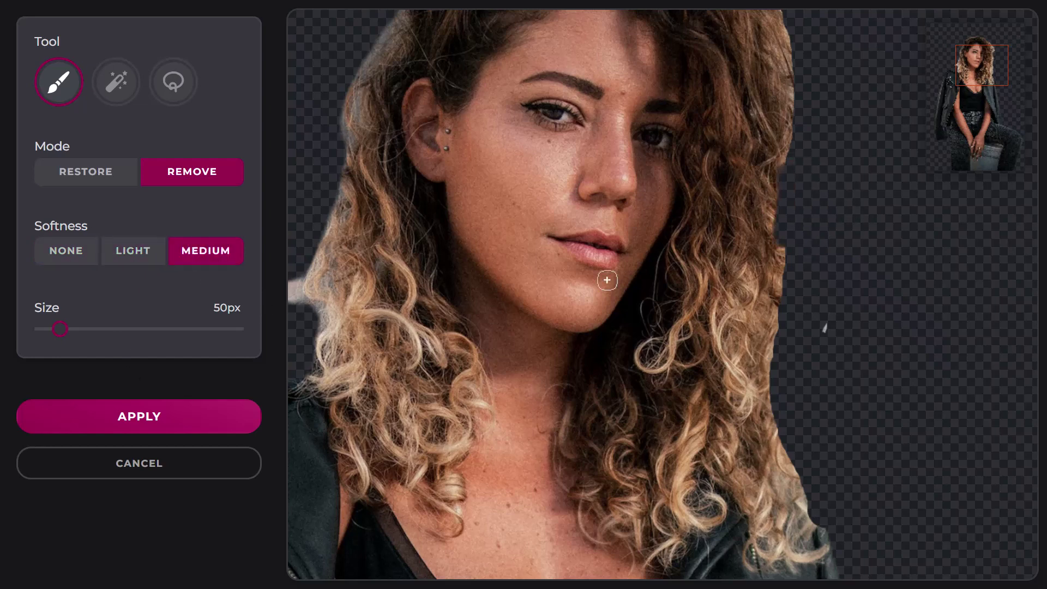
drag(792, 238, 774, 376)
Step: Try brush sizes of 349 px and 20 px, set 107 px, and remove the background fringe along the hair's opposite edge
scroll(773, 392, down, 1)
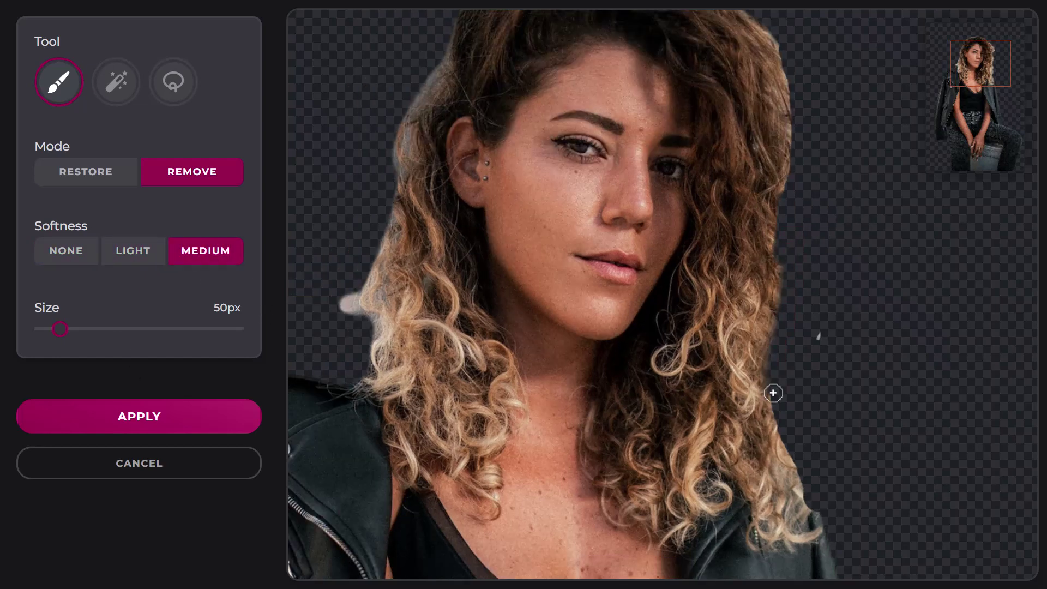
drag(60, 329, 178, 329)
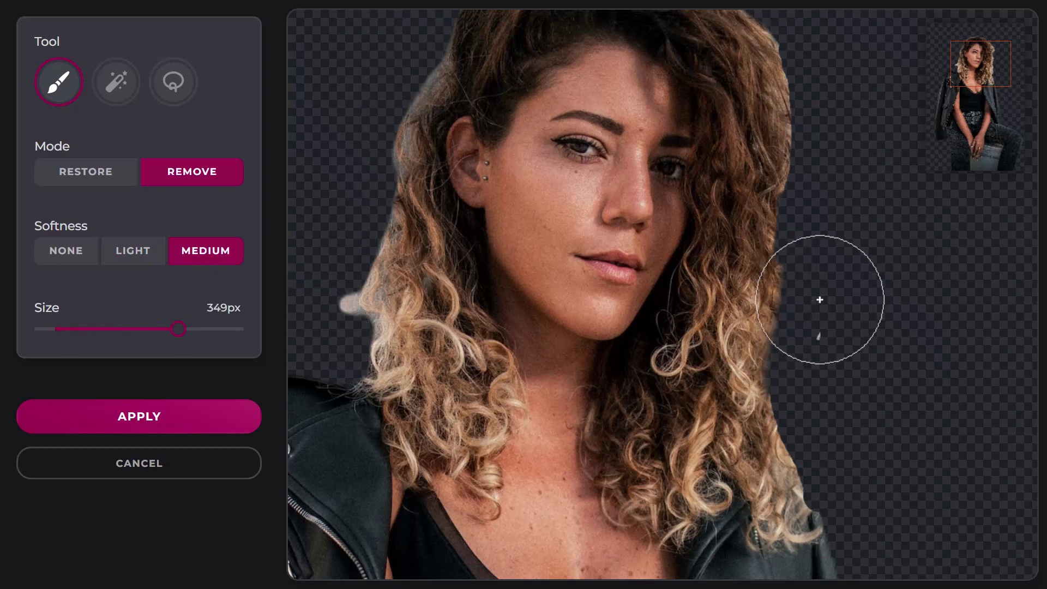
click(55, 309)
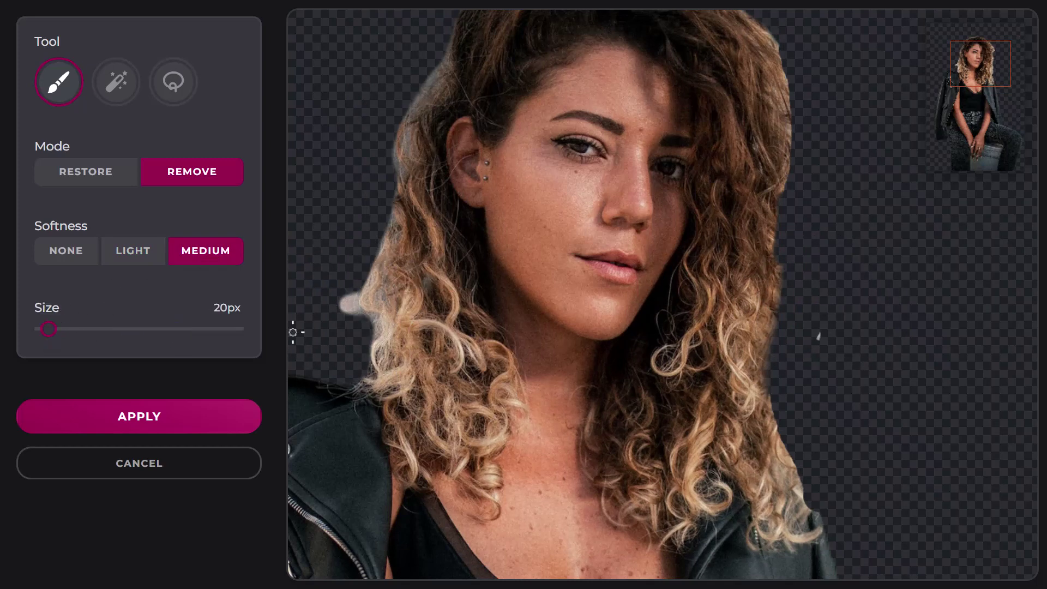
click(83, 328)
mouse_move(346, 283)
mouse_down()
mouse_move(350, 339)
mouse_move(349, 299)
mouse_move(371, 212)
mouse_up()
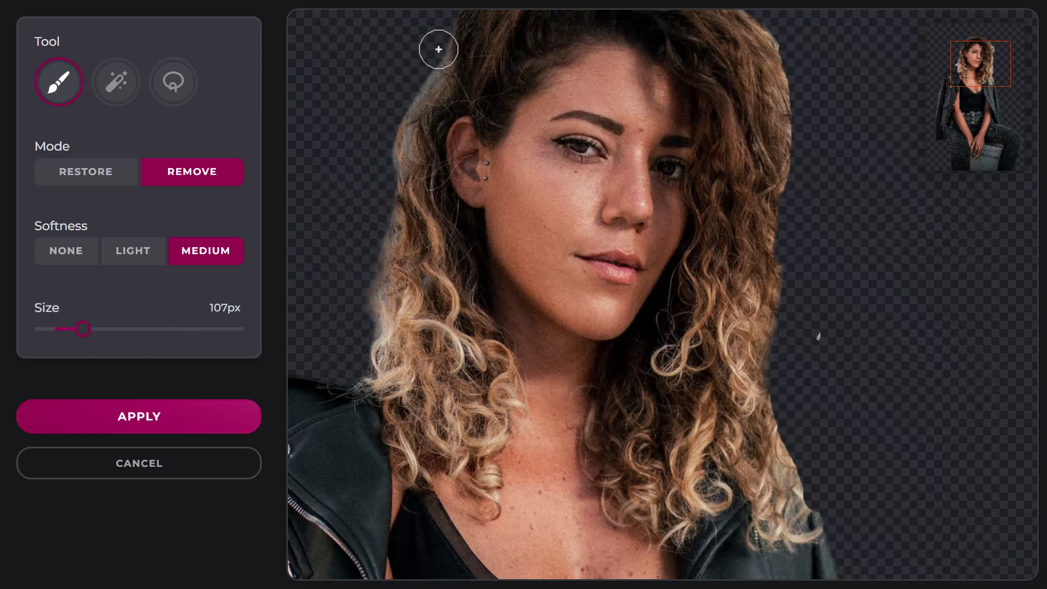
mouse_move(435, 47)
mouse_down()
mouse_move(384, 127)
mouse_move(382, 185)
mouse_up()
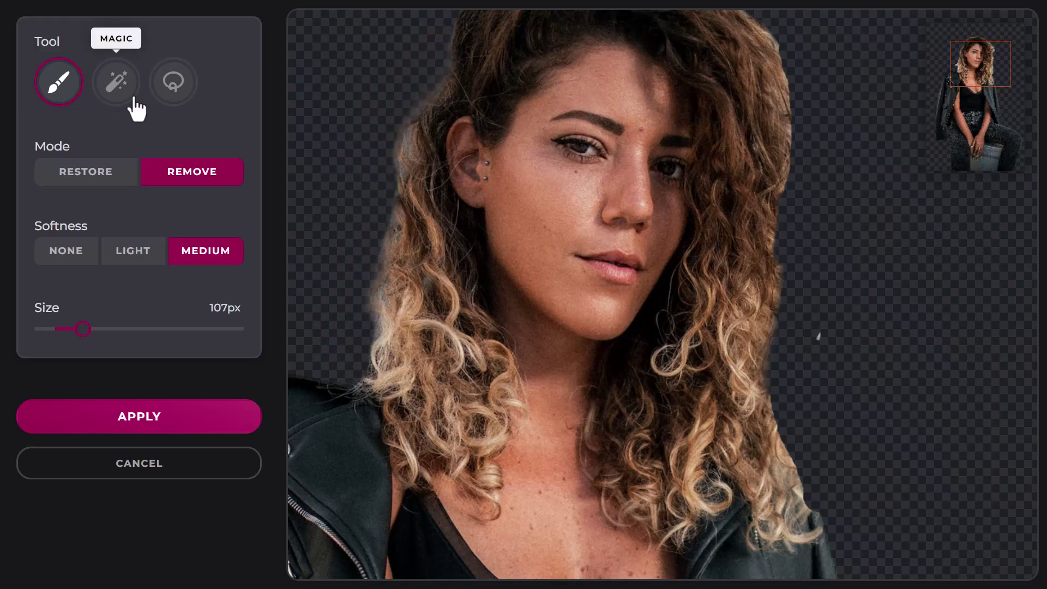
Step: Remove the dark leather jacket areas with the Magic tool at tolerance 32 and medium softness
click(114, 87)
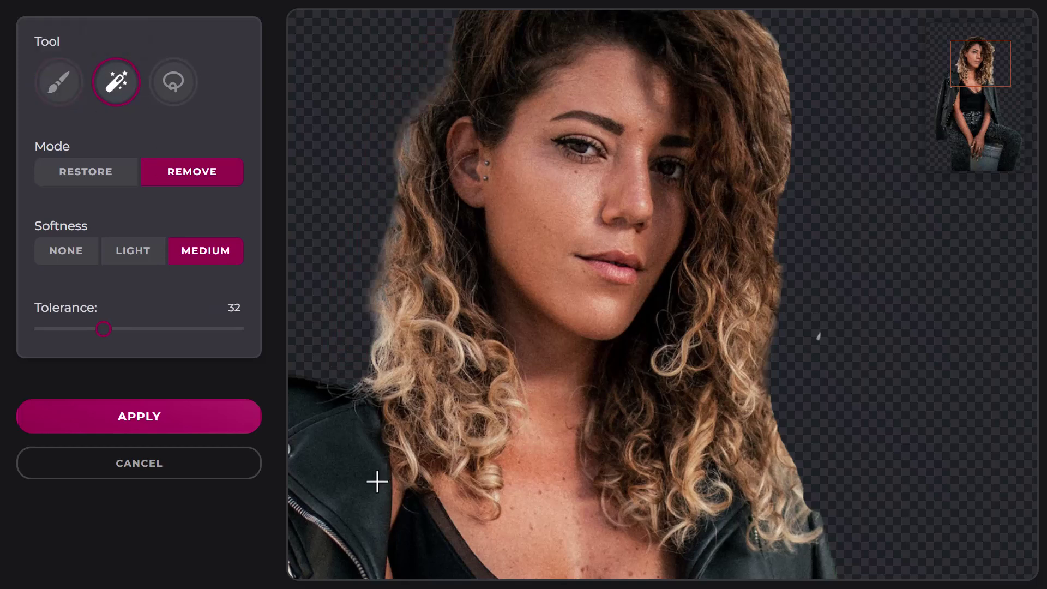
click(344, 442)
scroll(500, 300, down, 5)
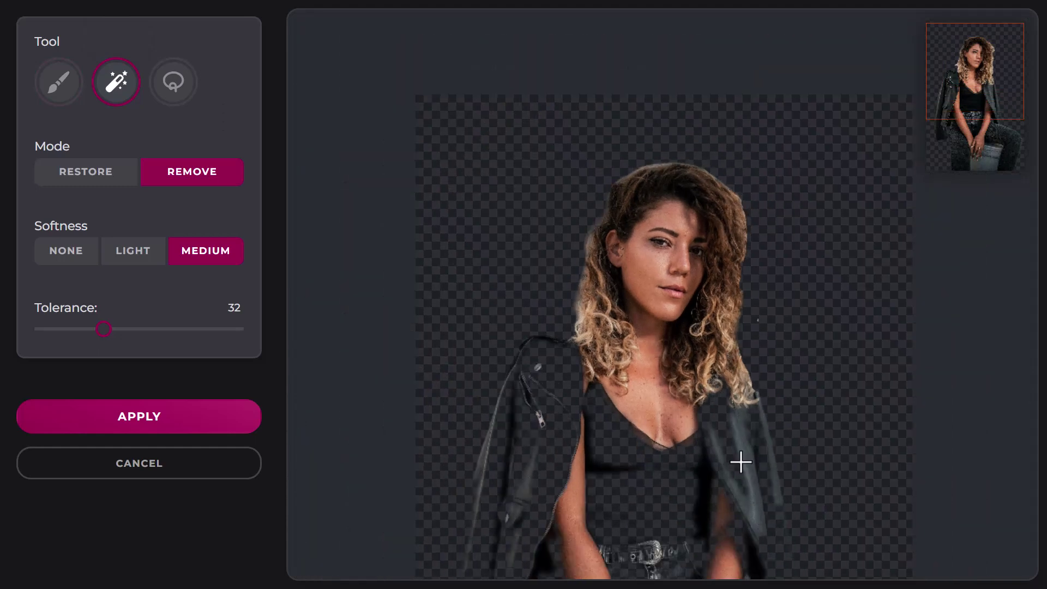
Step: Cut the area around the woman's mouth out with the lasso, restore it with a wider lasso selection, and apply the fine-tuning
click(173, 87)
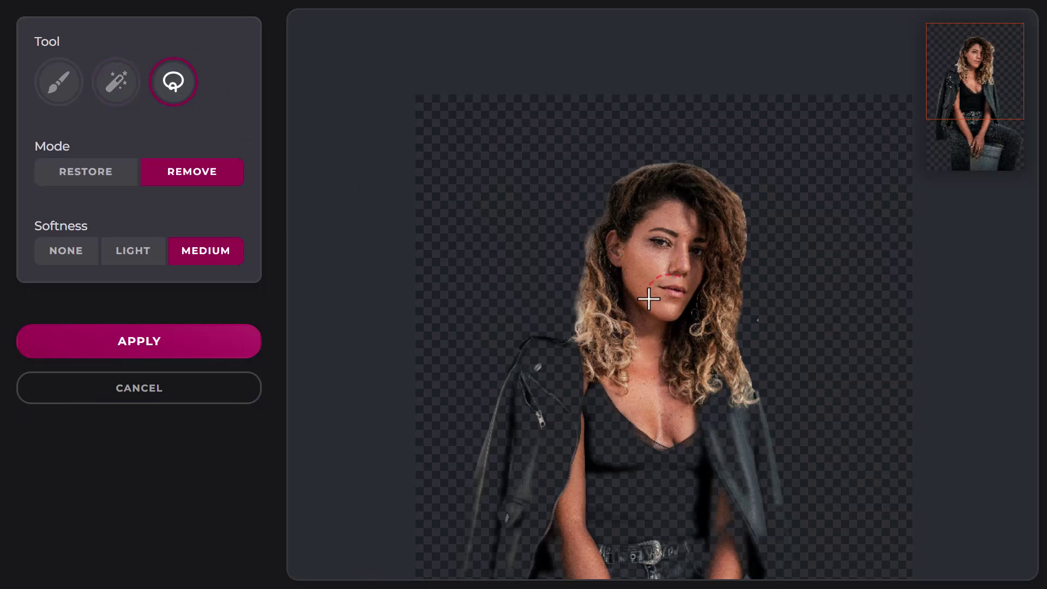
drag(679, 280, 680, 280)
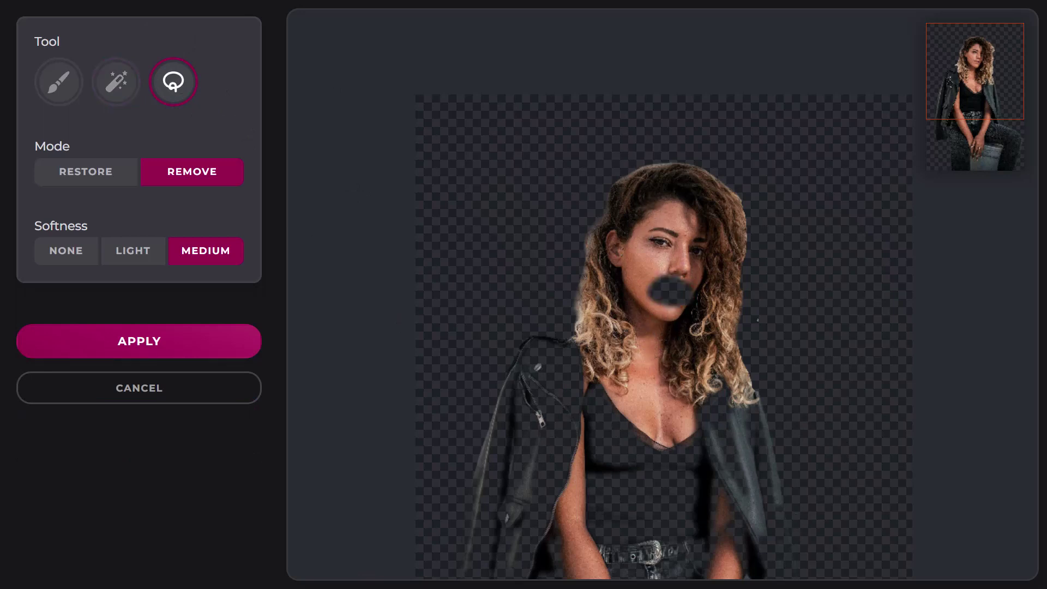
click(97, 180)
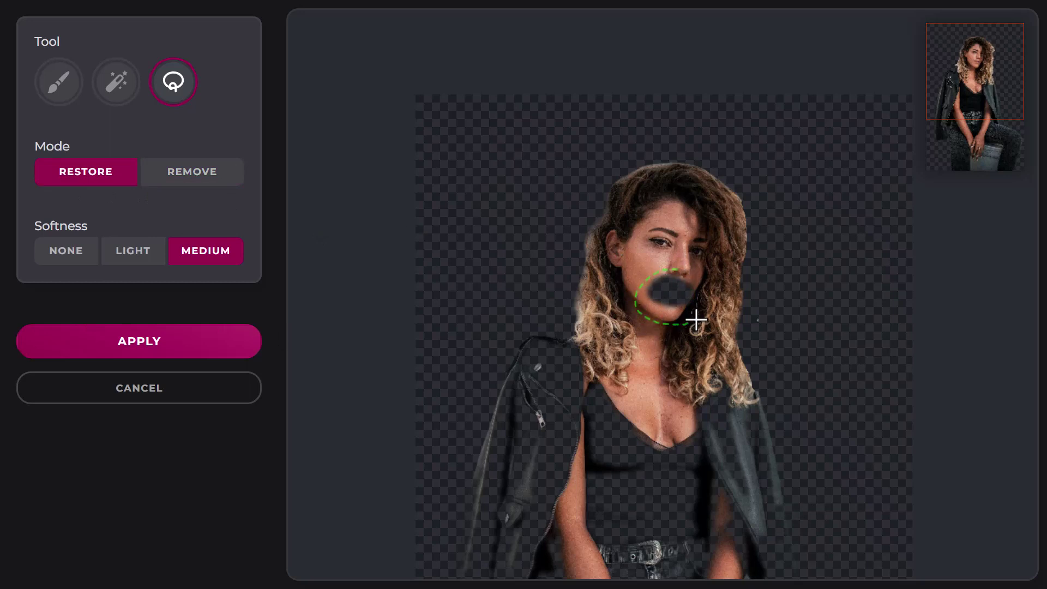
drag(696, 273, 692, 271)
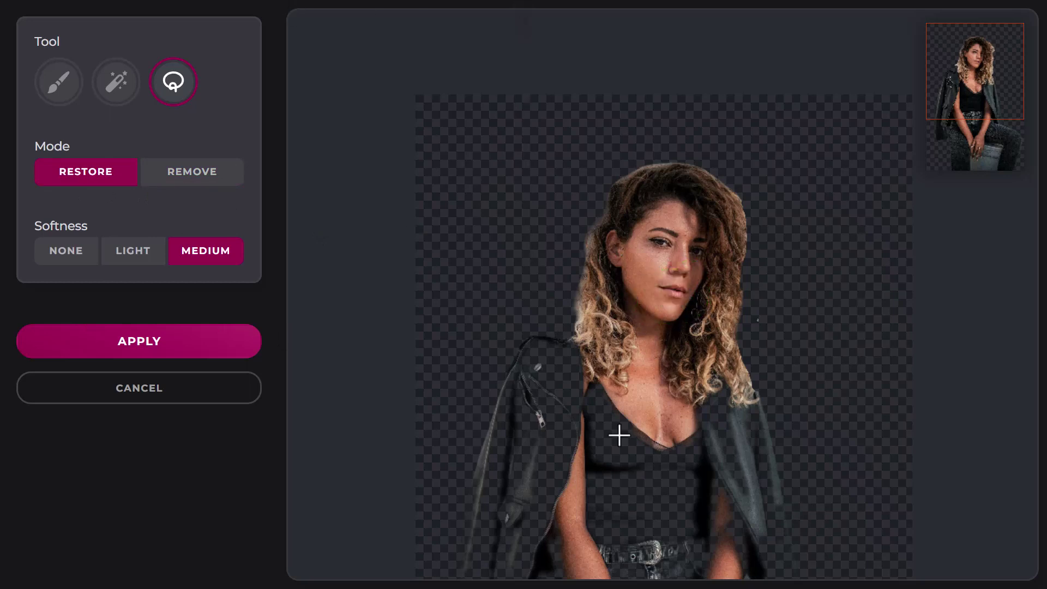
click(195, 353)
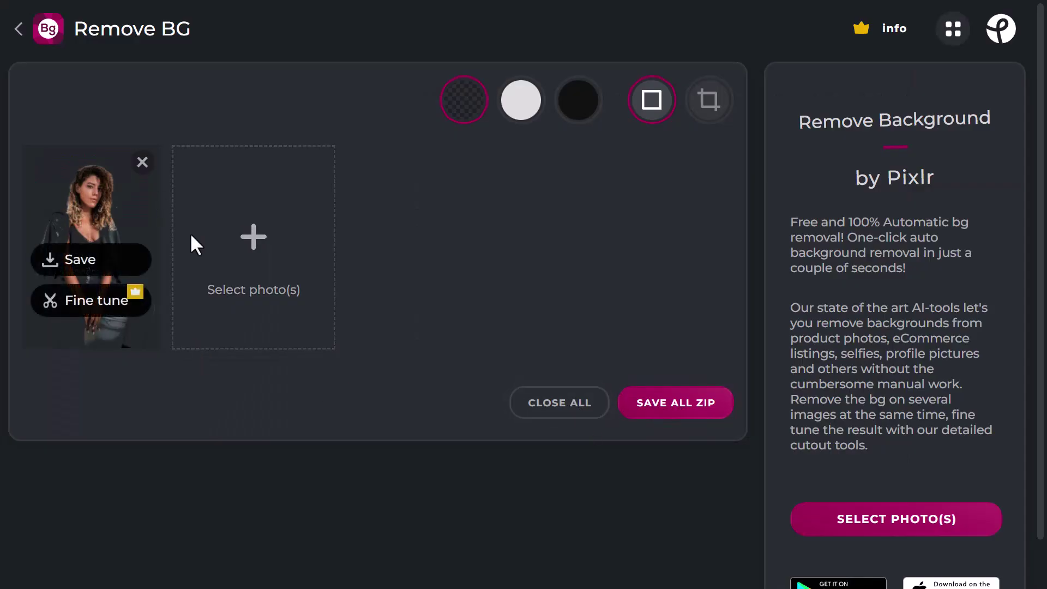
Step: Close all photos in Remove BG and switch to Pixlr's Batch Editor
click(557, 409)
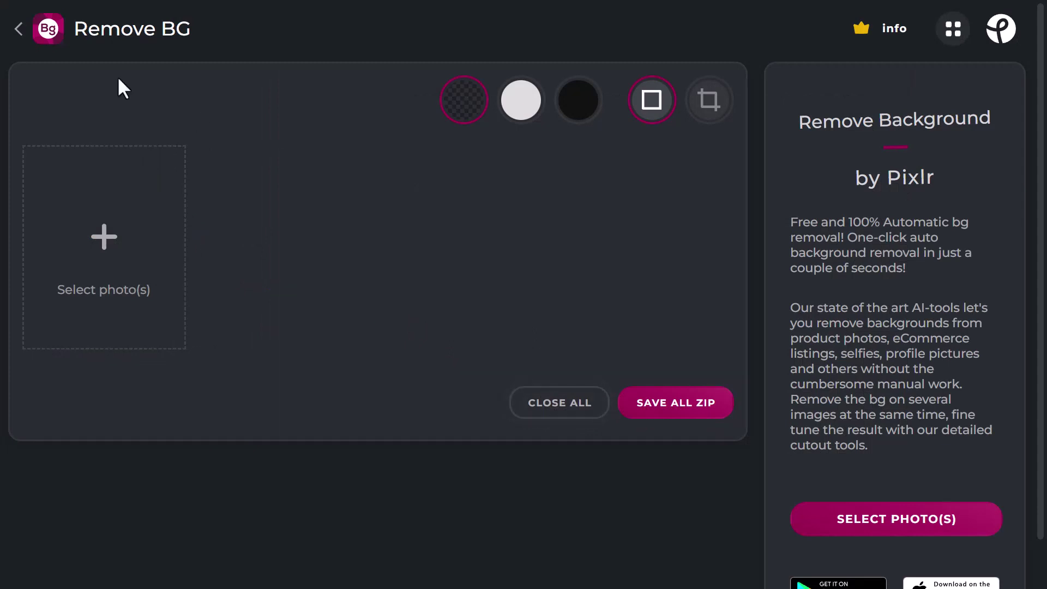
click(18, 30)
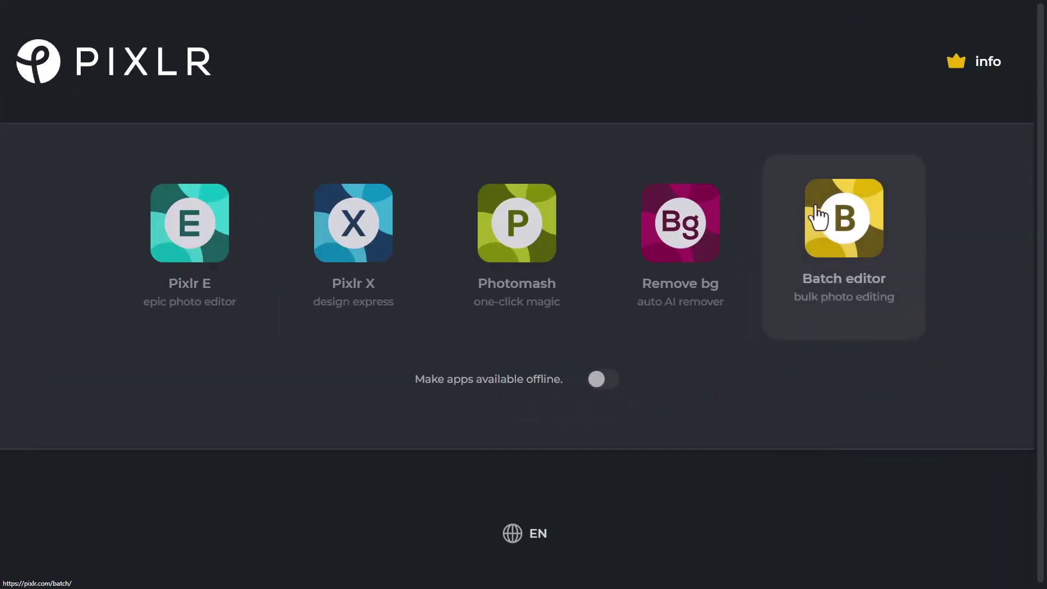
click(841, 240)
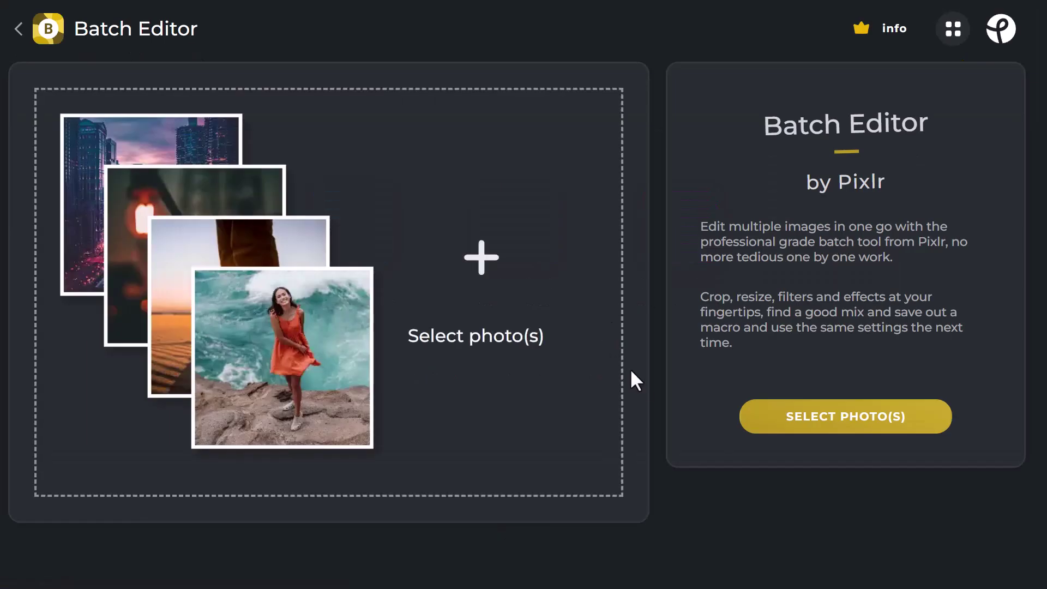
Step: Load the three photos of the seated woman, the watermelon scene and the volcanic landscape for batch editing
click(888, 415)
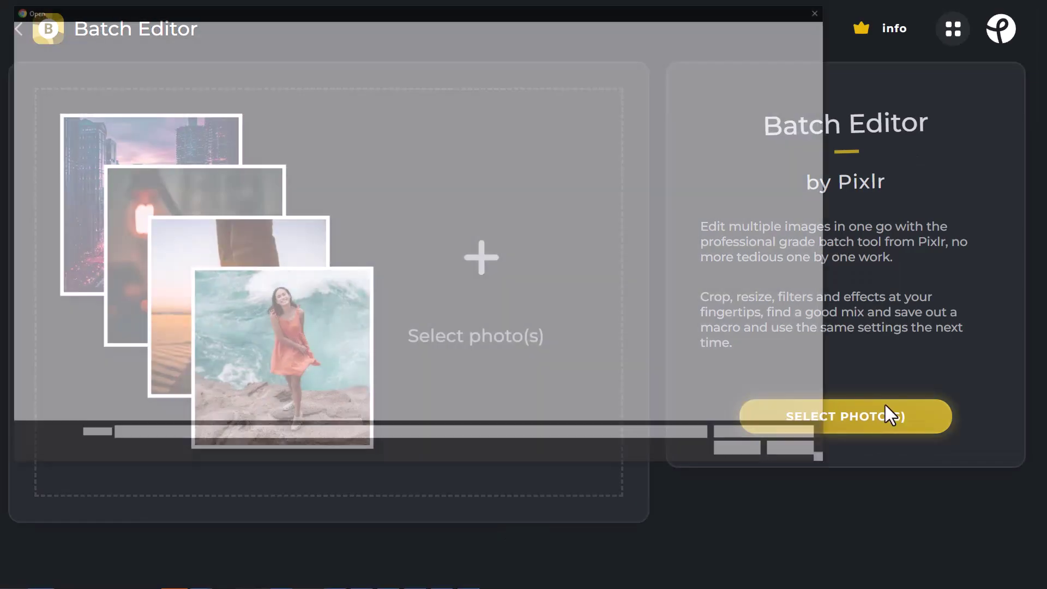
drag(342, 159, 213, 102)
click(737, 454)
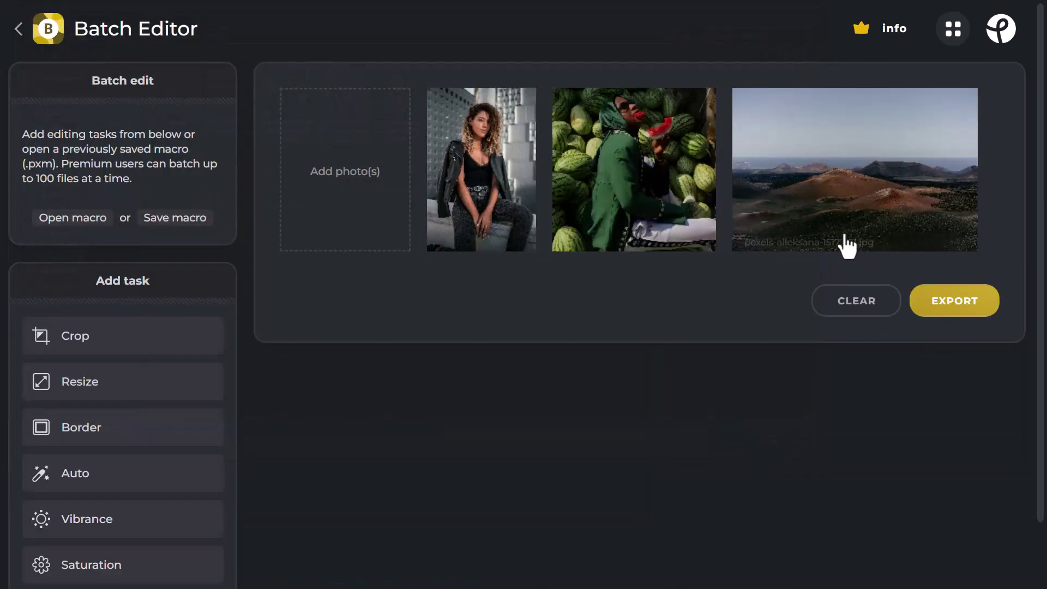
Step: Try the Crop task on the photos with the 1:1 (Square), 16:10 and 1:2 (High) ratios
click(93, 342)
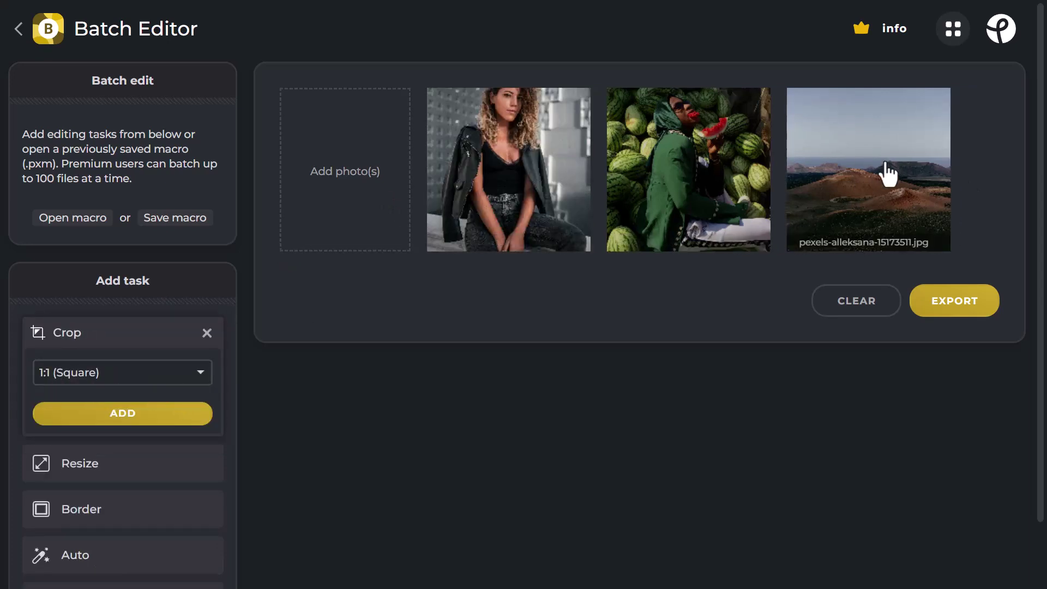
click(126, 373)
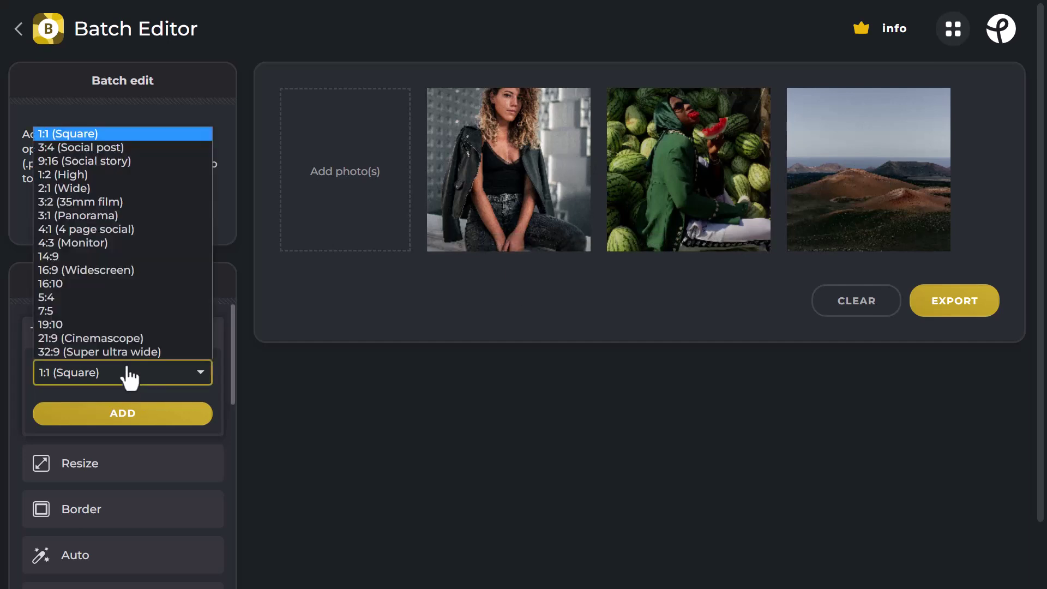
click(101, 281)
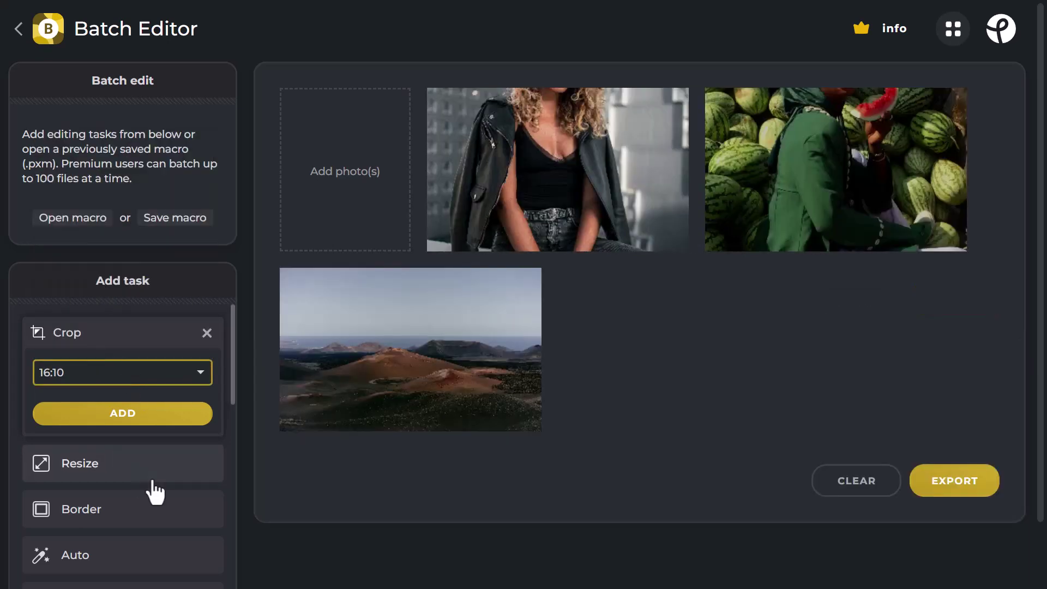
click(101, 373)
click(63, 176)
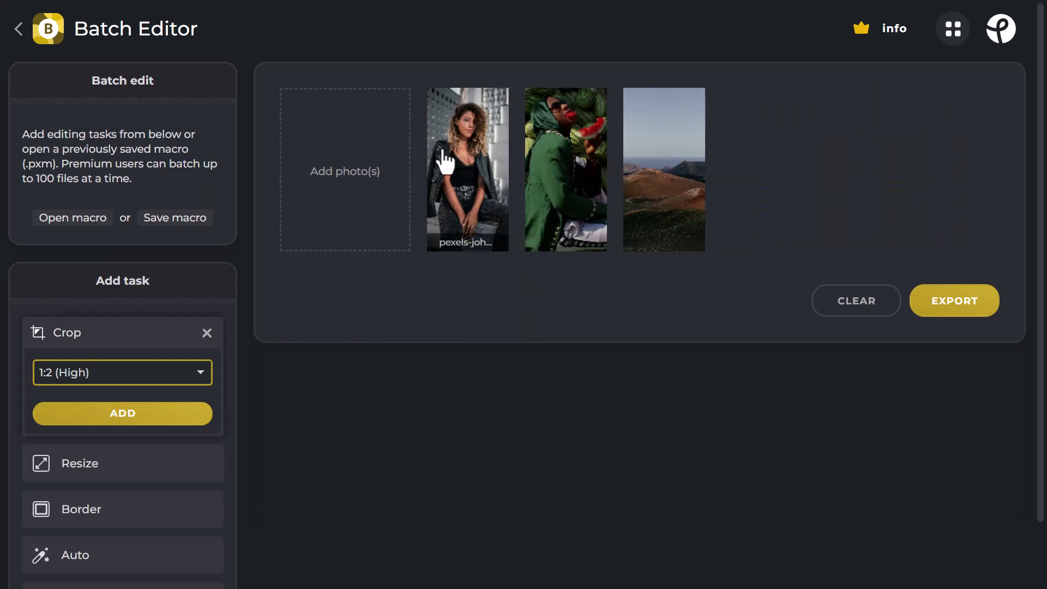
Step: Add a Resize task that fits the photos inside a width of 700 px and a height of 1400 px
scroll(185, 376, down, 4)
scroll(128, 414, up, 2)
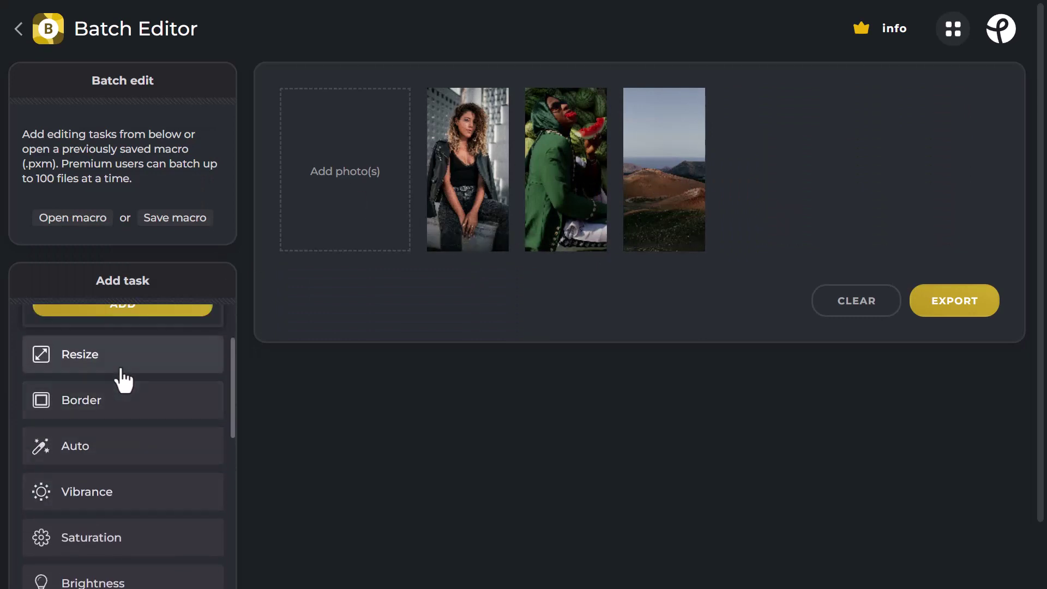
click(121, 369)
scroll(188, 345, up, 1)
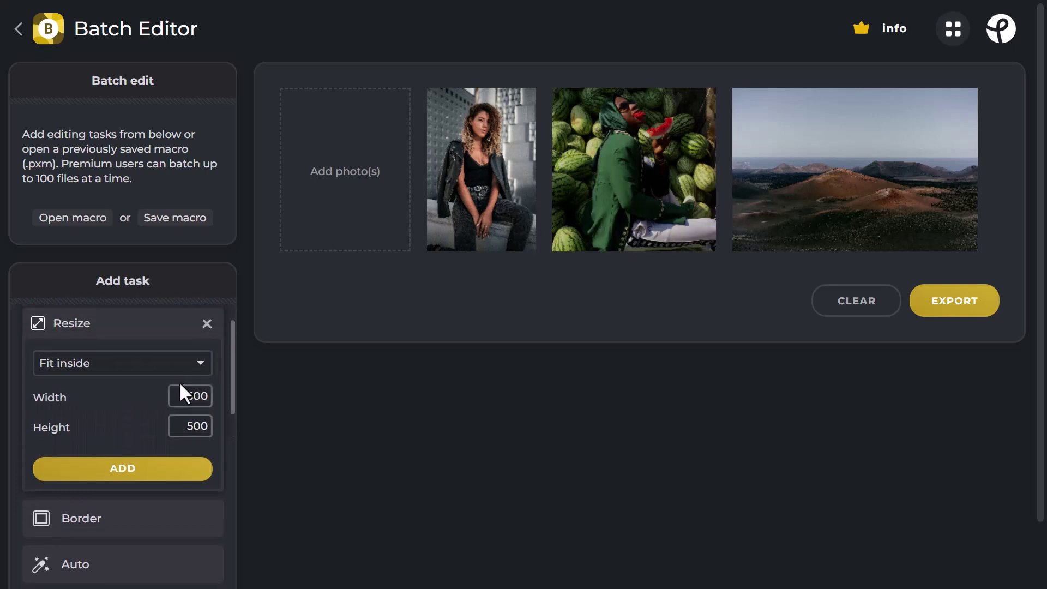
click(176, 395)
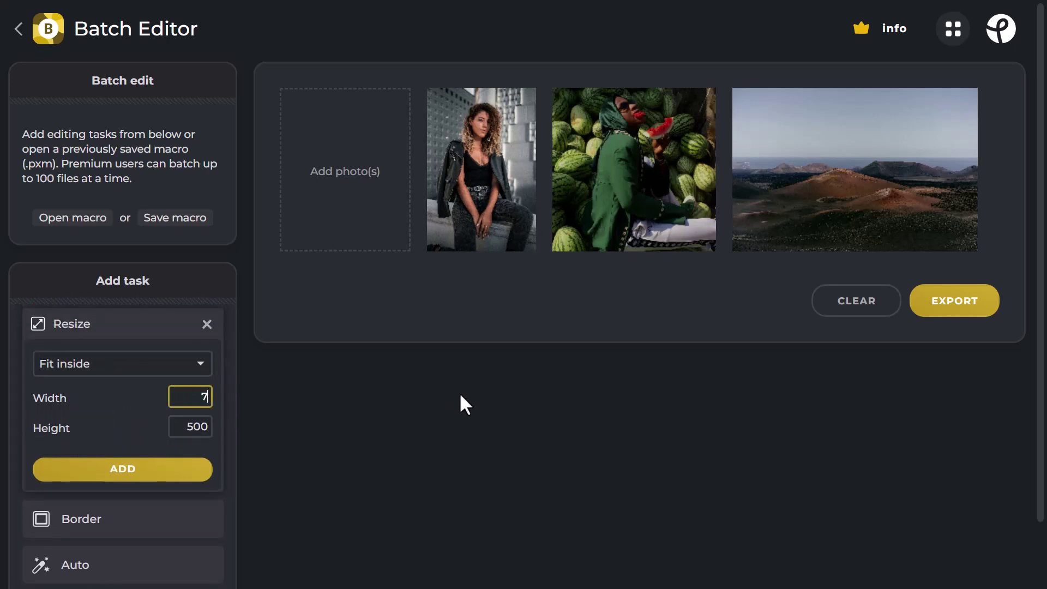
key(Tab)
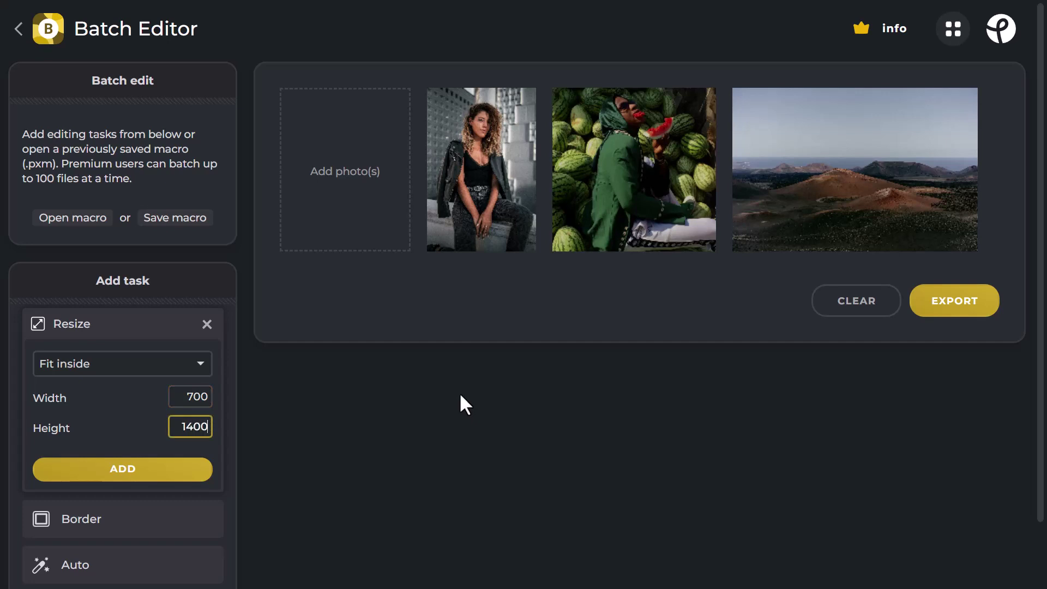
click(180, 476)
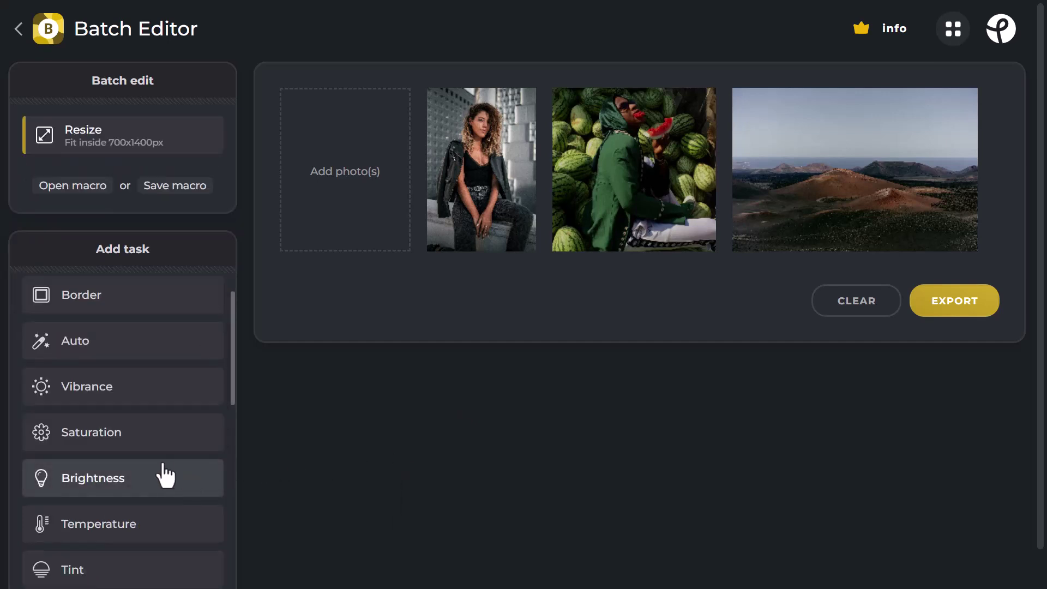
Step: Preview Vibrance at -100 and -54, and Saturation at 100 on all photos without adding the tasks
click(112, 409)
drag(124, 439, 35, 439)
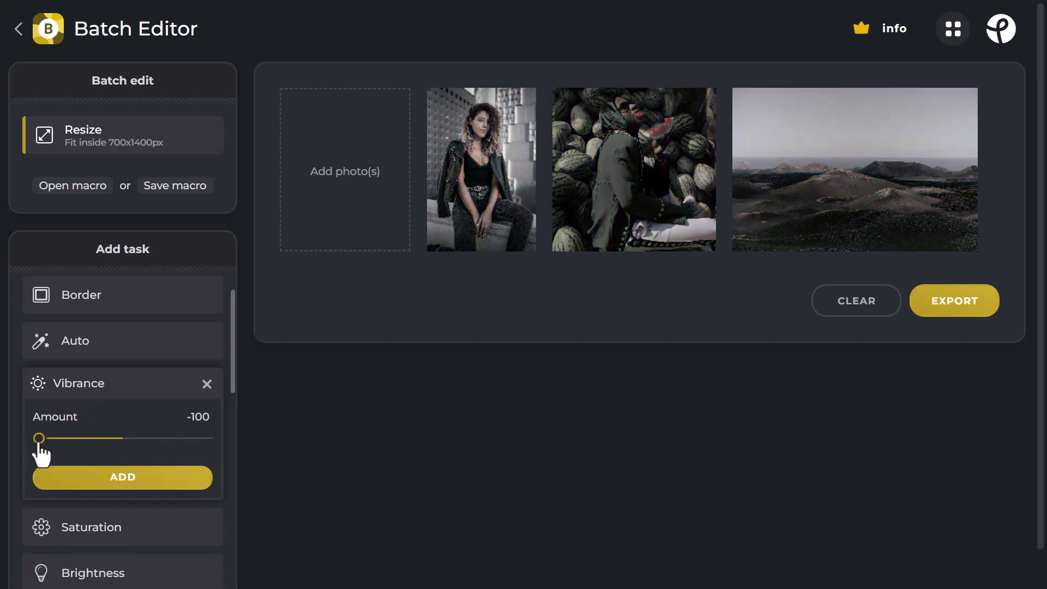
click(76, 439)
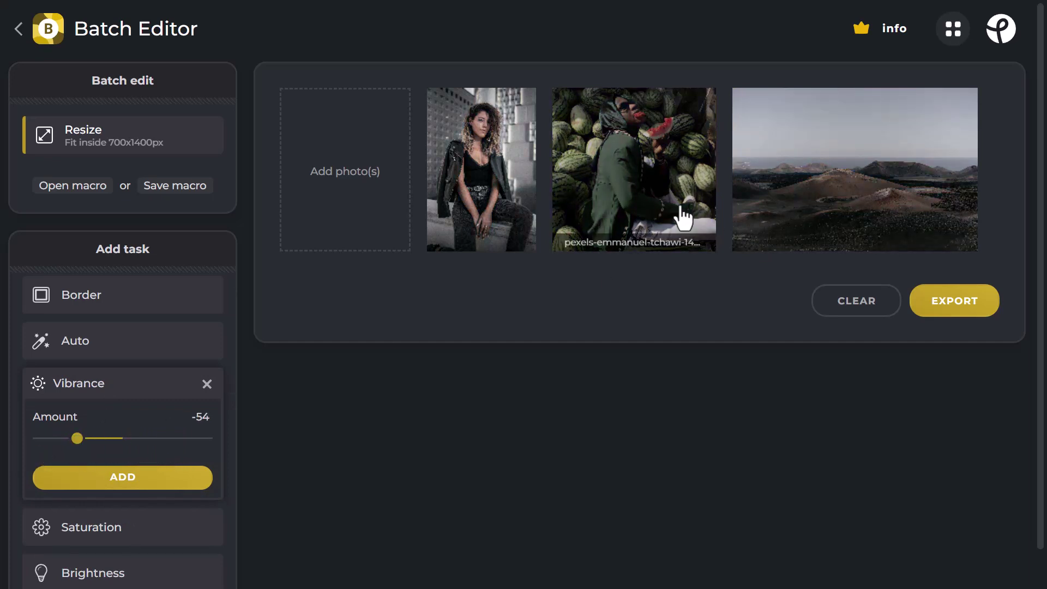
click(114, 525)
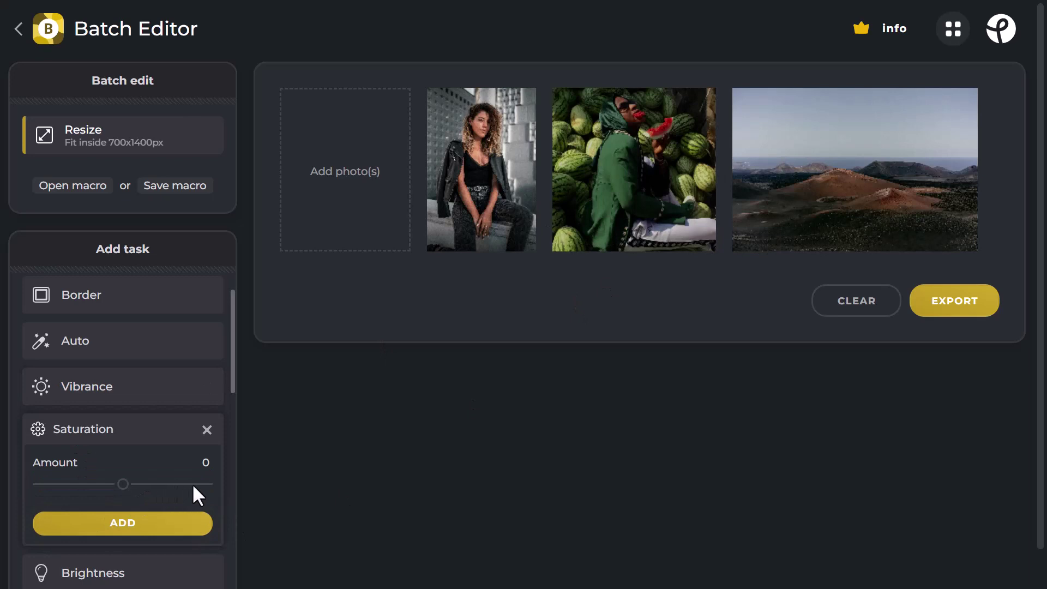
drag(197, 484, 269, 482)
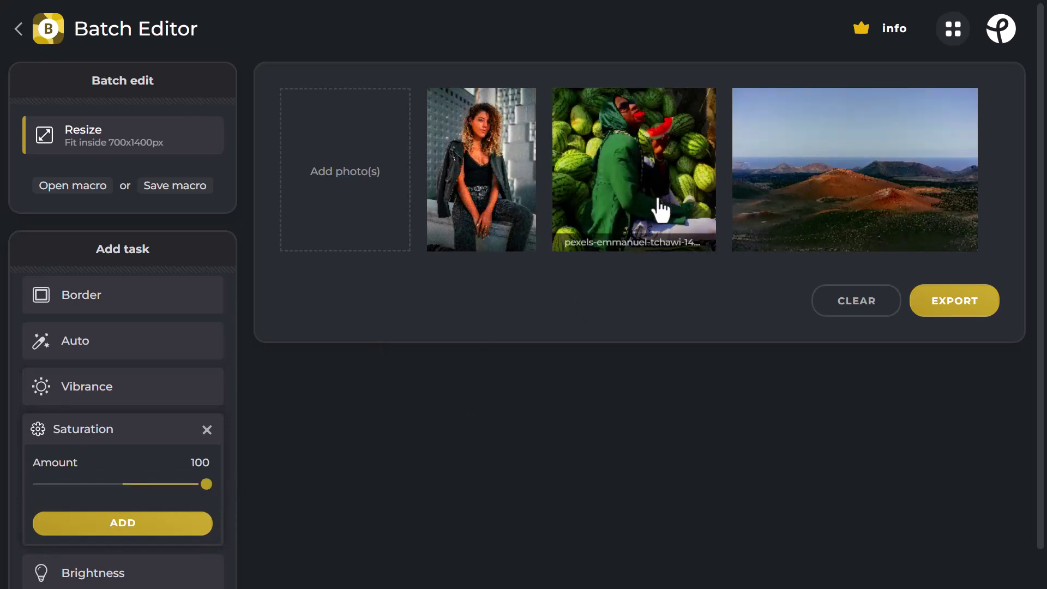
Step: Preview Exposure at 66 and Bloom at 86 on all photos without adding the tasks
scroll(180, 380, down, 5)
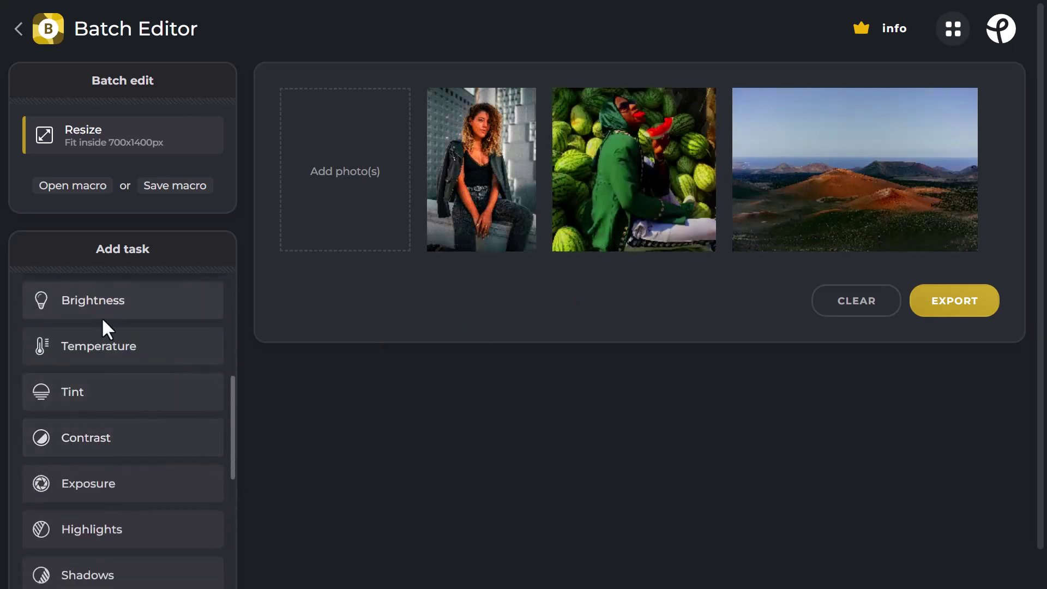
click(117, 474)
click(178, 440)
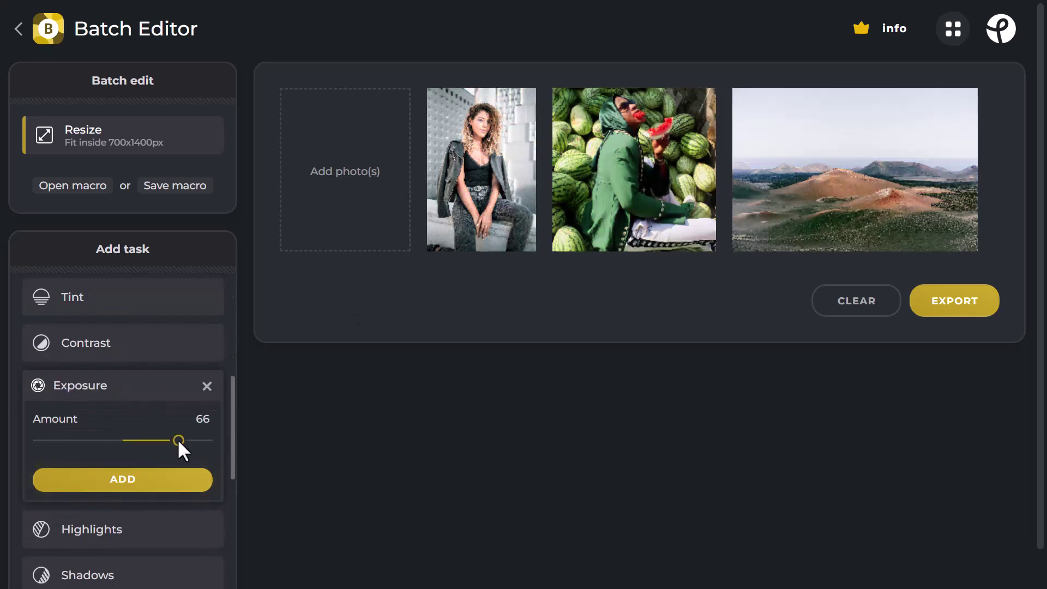
scroll(129, 460, down, 5)
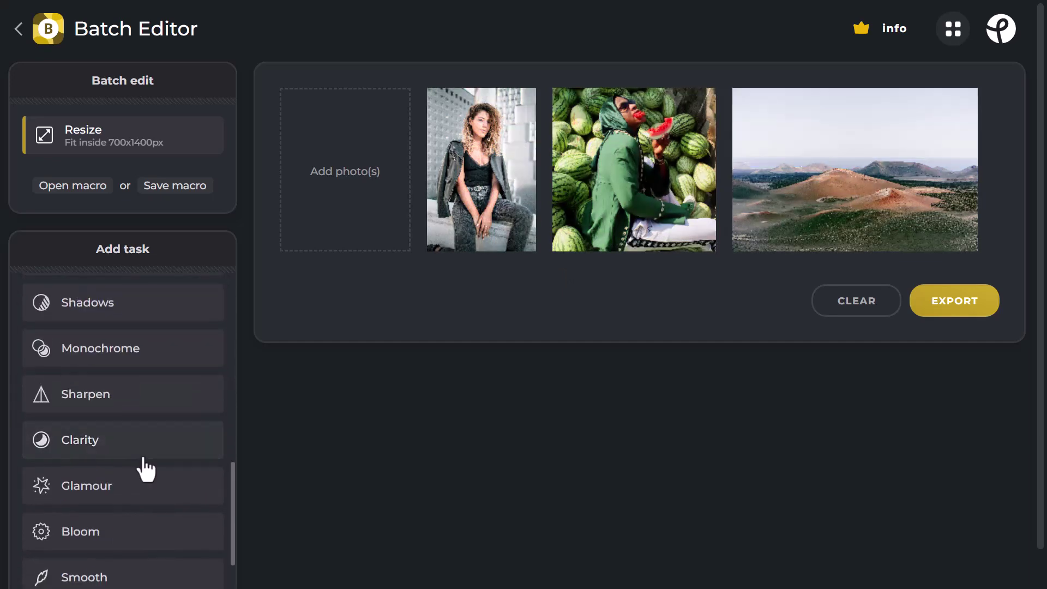
scroll(54, 452, down, 2)
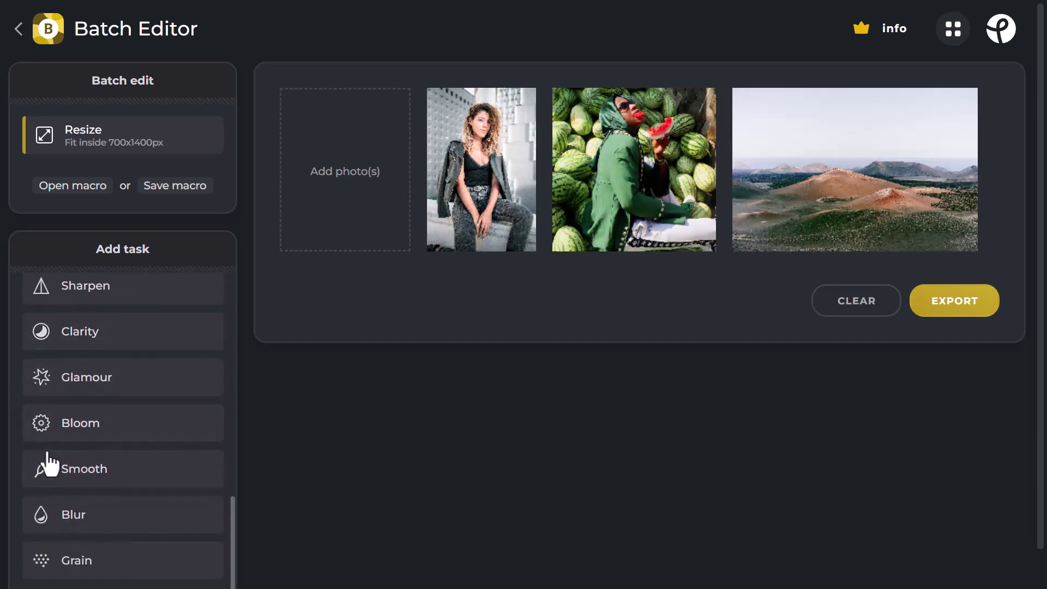
click(74, 426)
drag(39, 380, 185, 380)
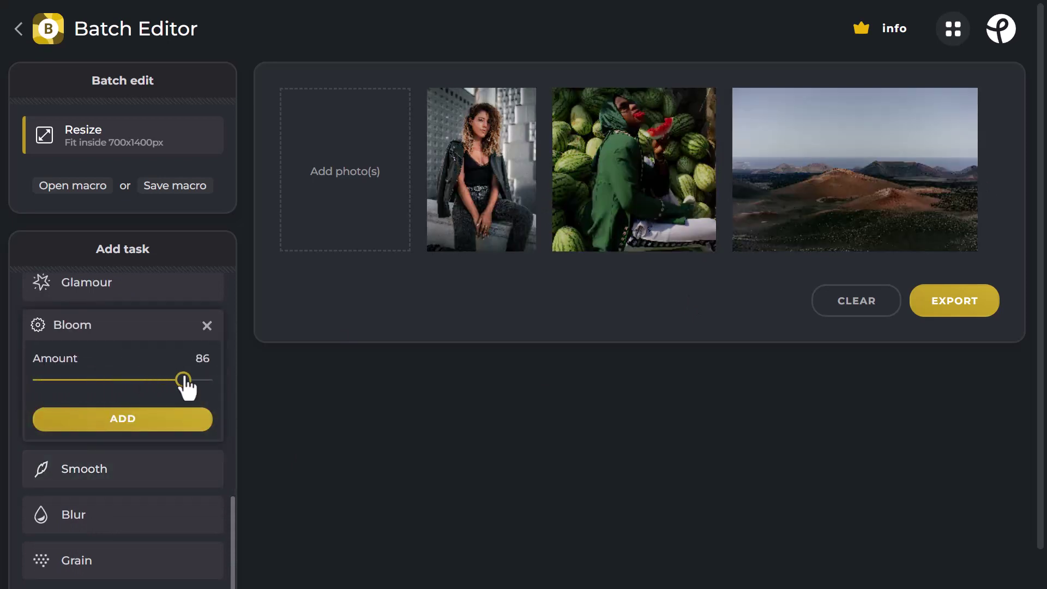
Step: Preview the Grain effect at an amount of 82 on all photos without adding the task
scroll(89, 475, down, 1)
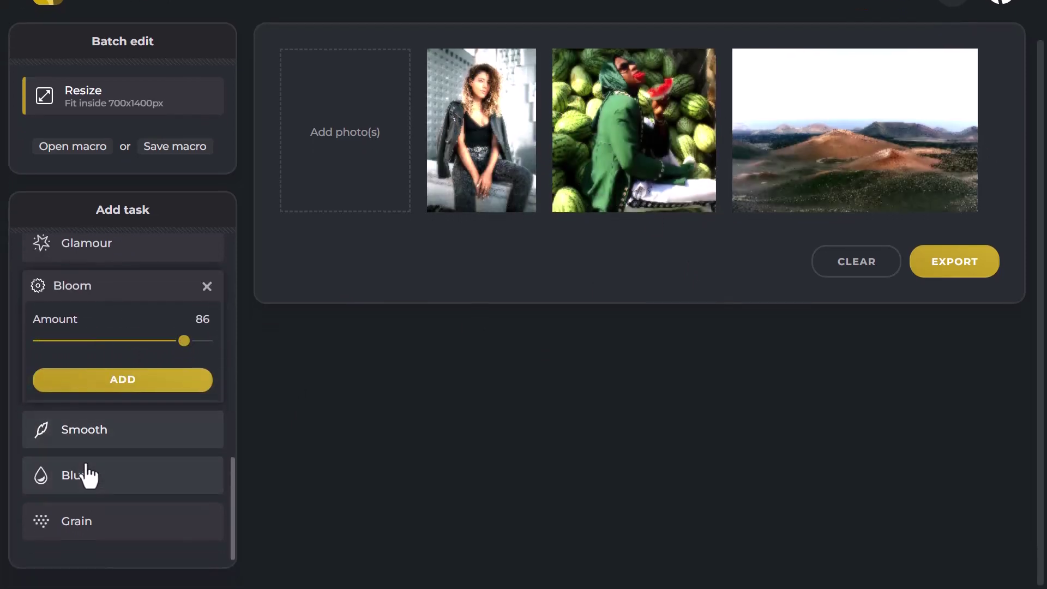
click(169, 532)
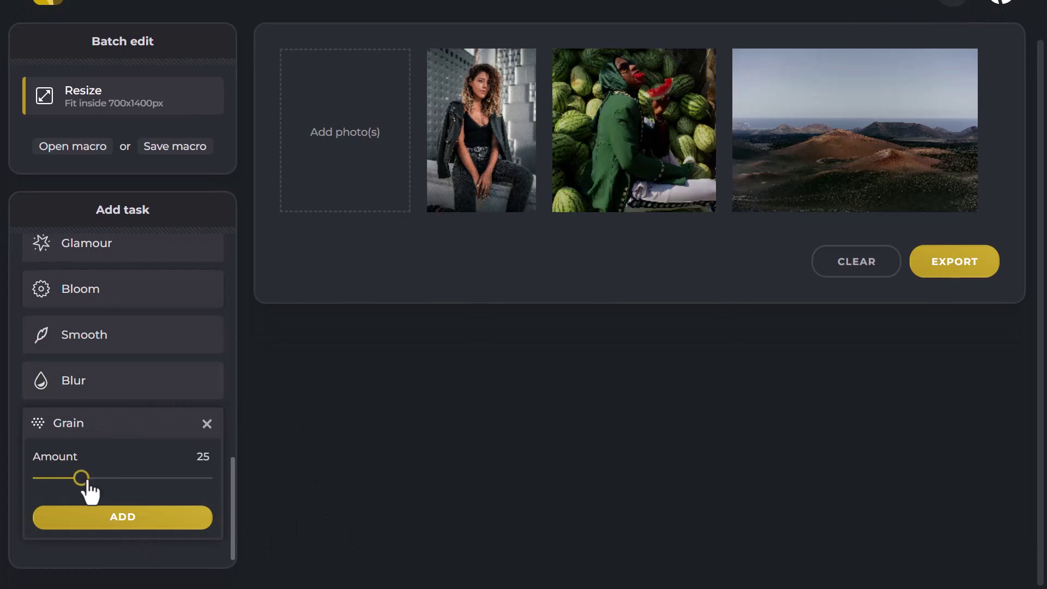
drag(87, 481, 179, 481)
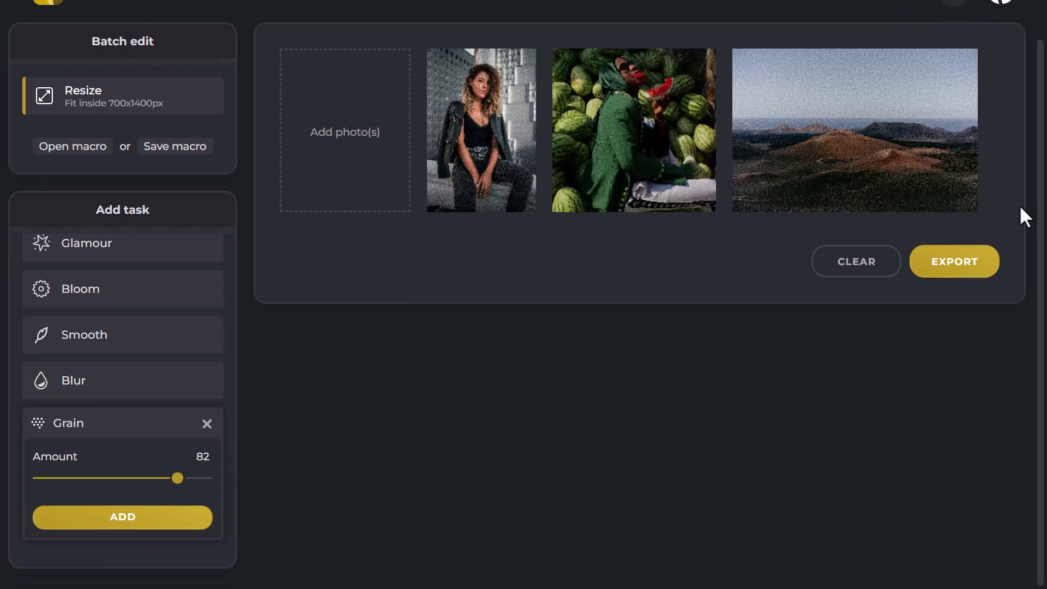
Step: Export the batch as high-quality JPGs to batch.zip in a new folder named export inside the PIXLR folder
click(970, 264)
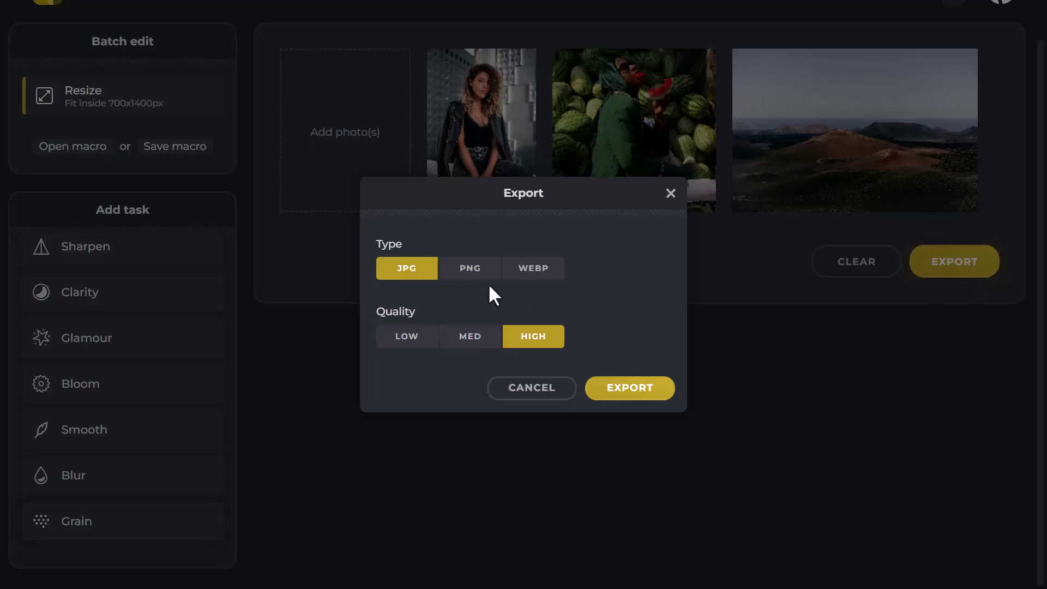
click(640, 388)
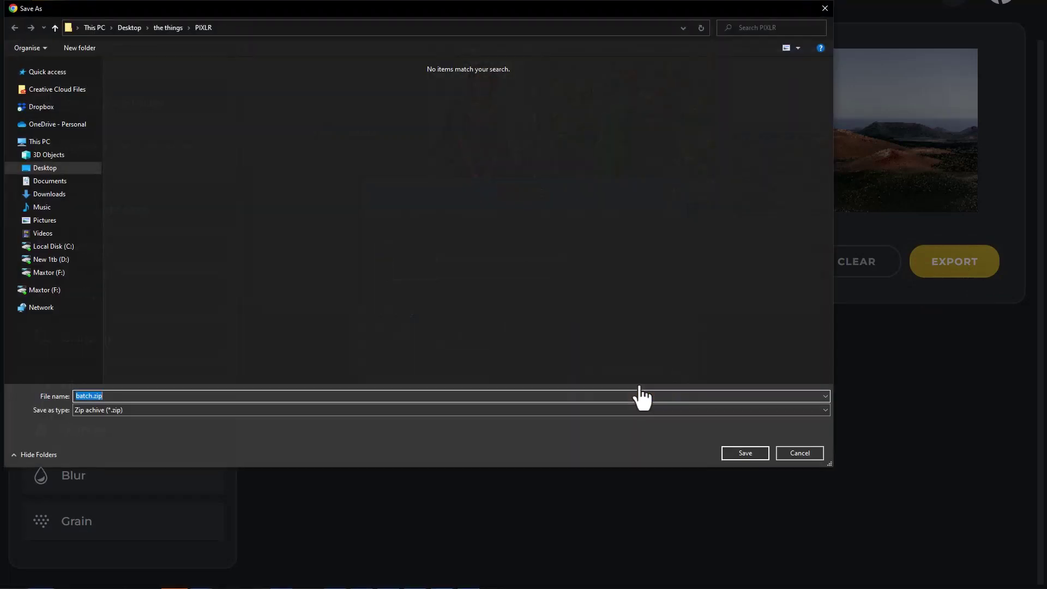
click(79, 48)
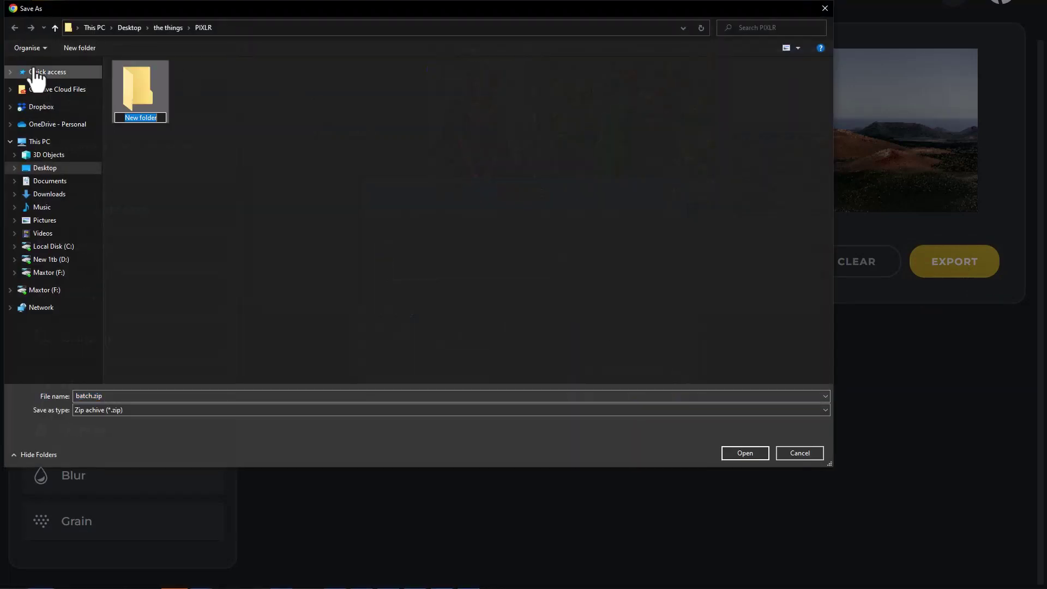
text(export)
key(Return)
key(Return)
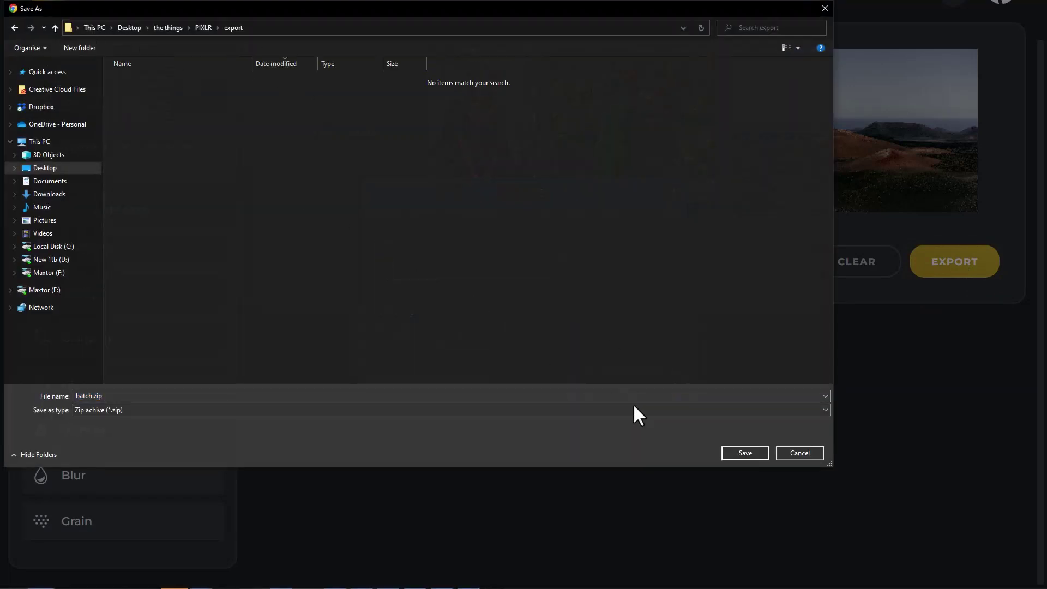
drag(77, 397, 111, 395)
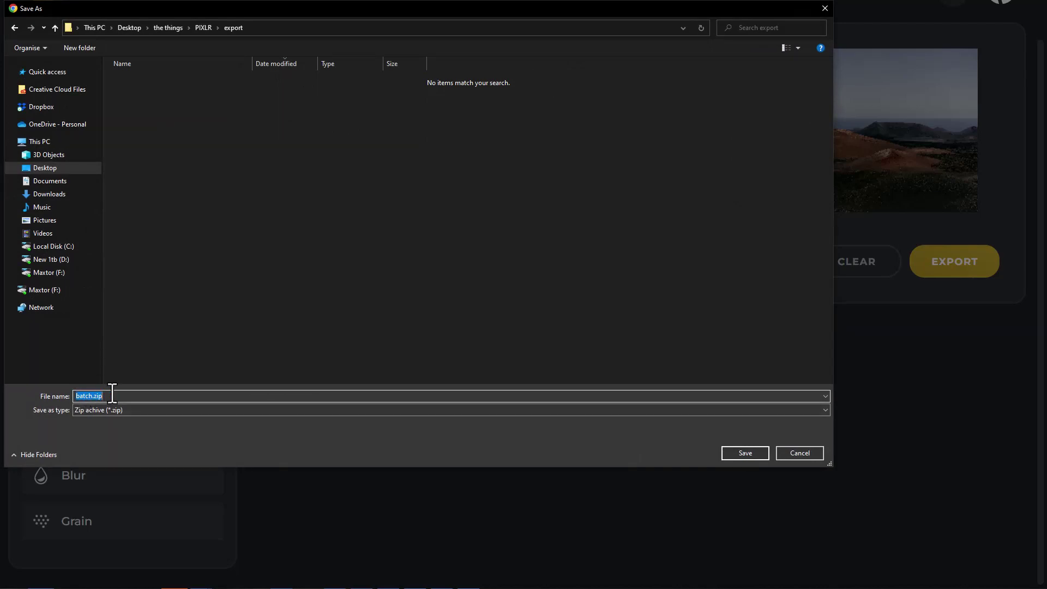
click(745, 453)
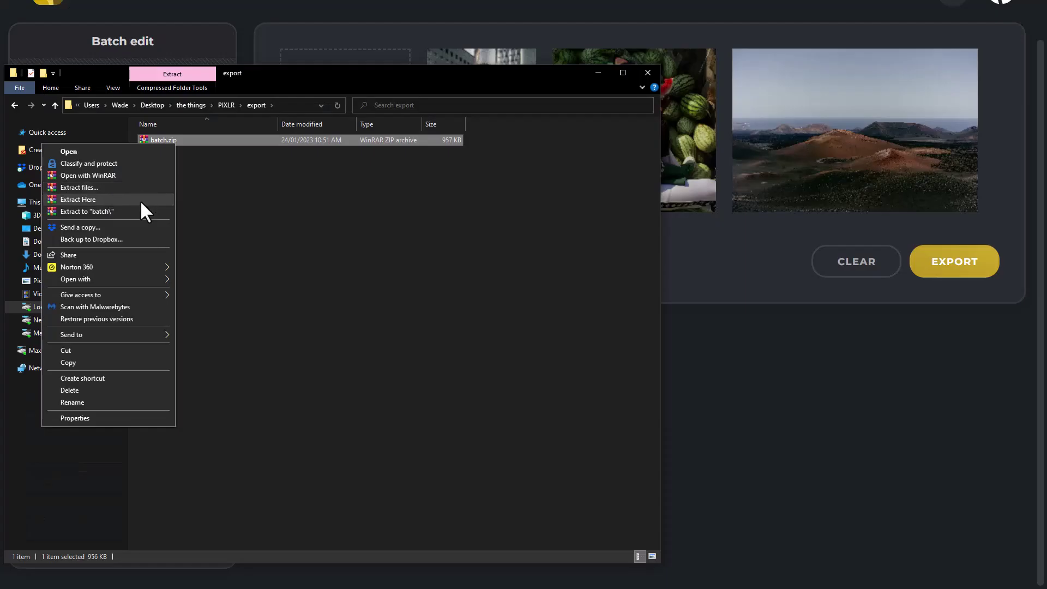
Step: Extract batch.zip into the export folder, view the extracted photos one by one, and return to the Batch Editor
click(140, 200)
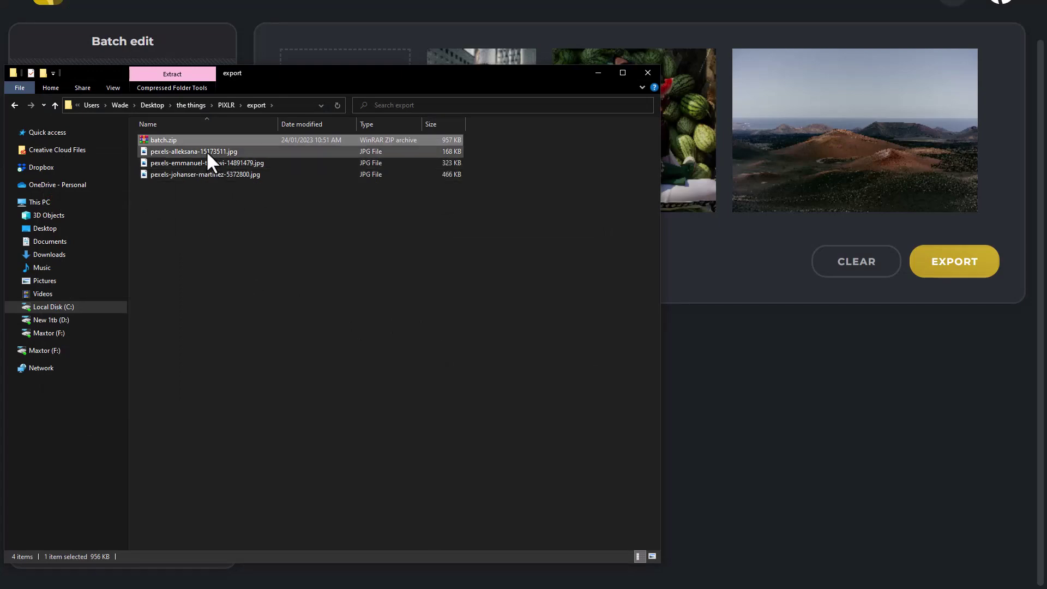
double_click(207, 151)
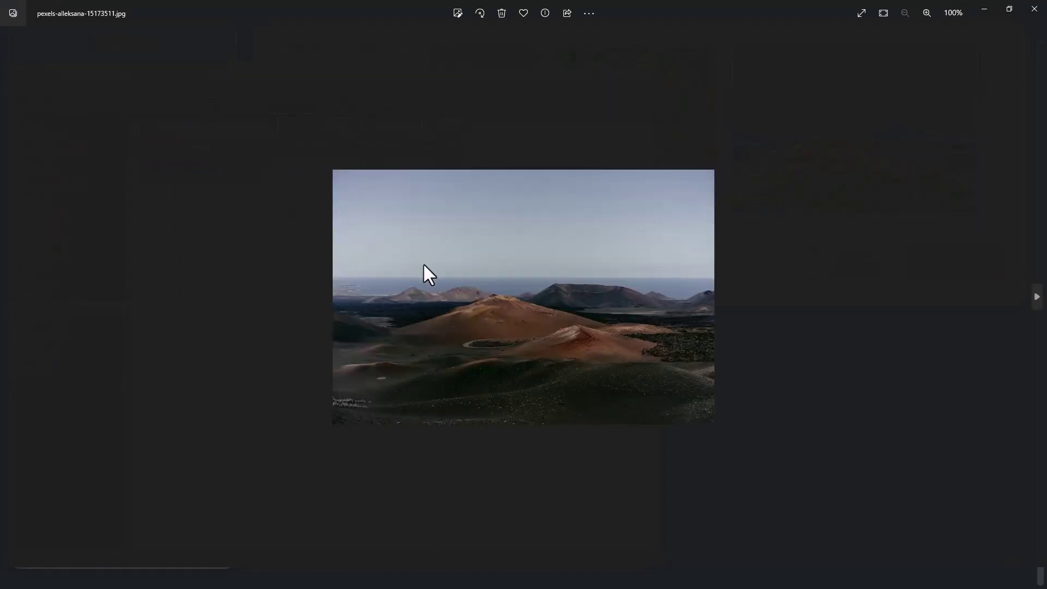
key(Right)
key(Right)
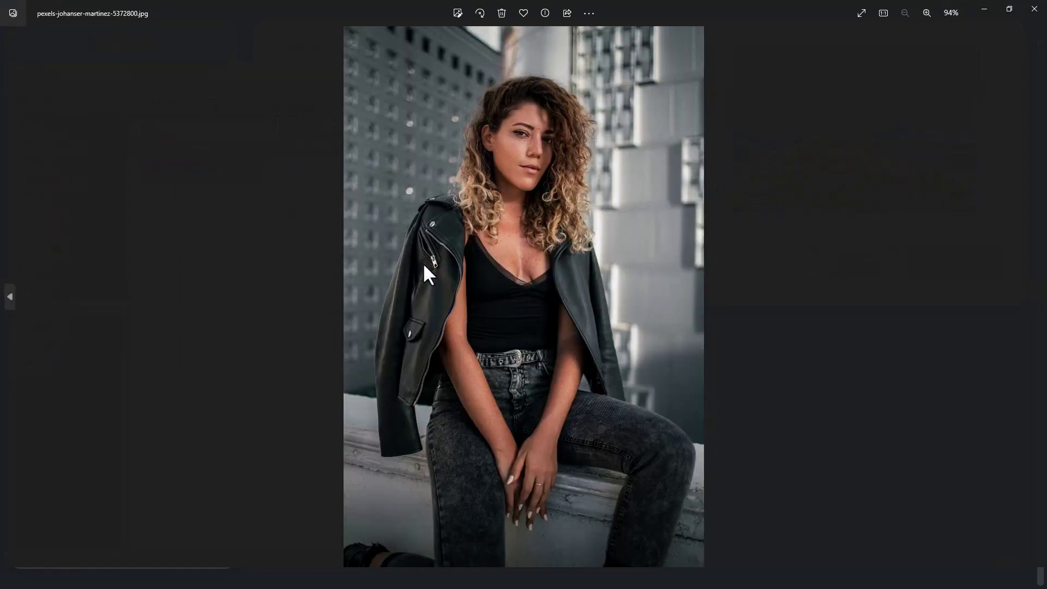
key(Left)
key(Left)
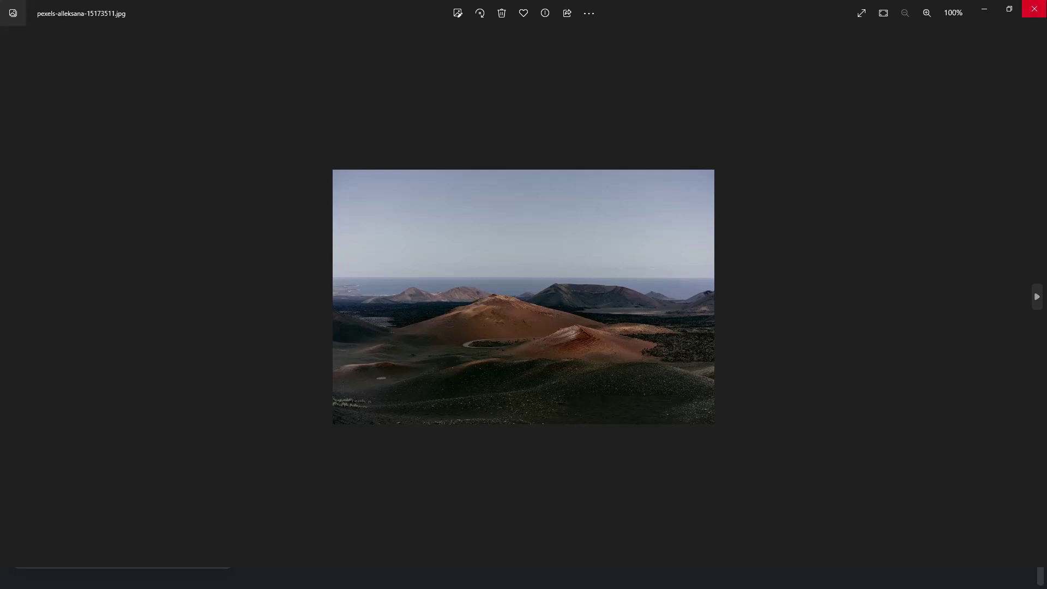
key(alt+F4)
click(776, 391)
Step: Add a 1:1 square Crop task to the batch after the Resize task
scroll(155, 278, up, 3)
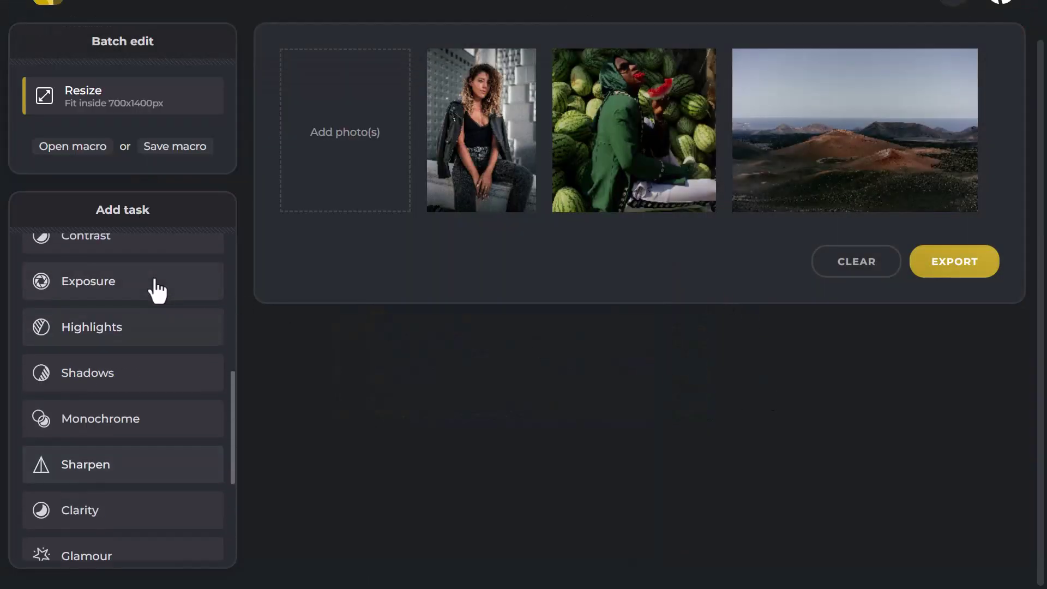
scroll(158, 290, up, 5)
click(121, 263)
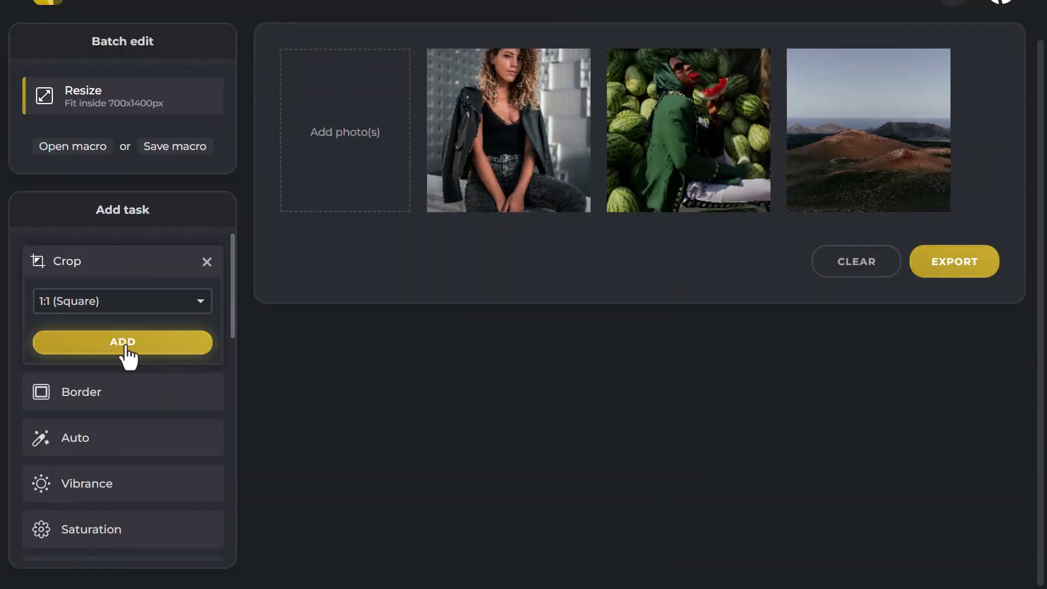
click(125, 343)
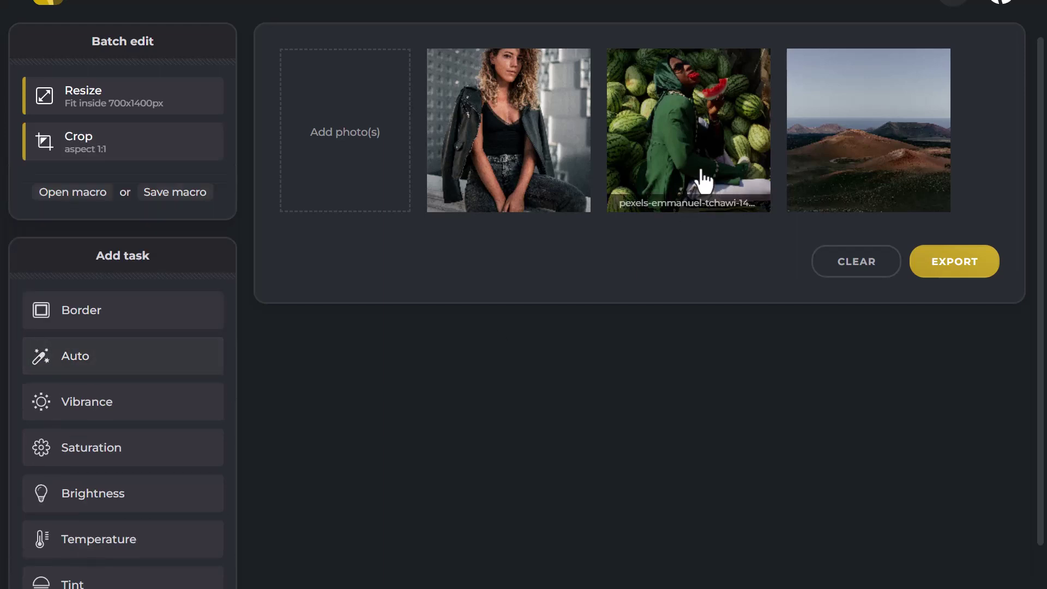
scroll(548, 289, up, 1)
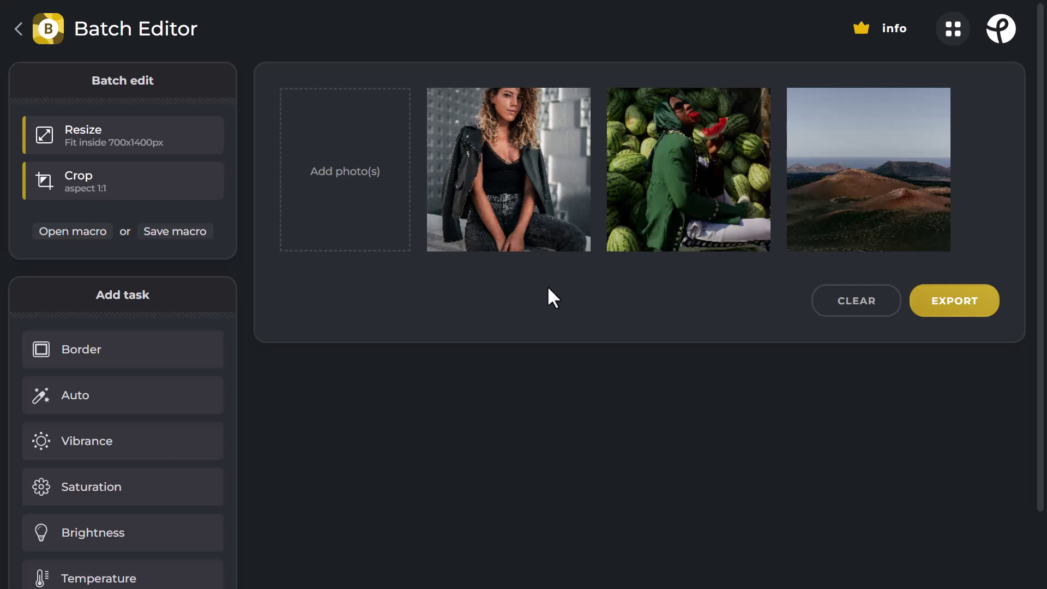
Step: Switch to Pixlr X, open the first cut-out portrait from the latest projects, and start the Glitch effect
click(20, 38)
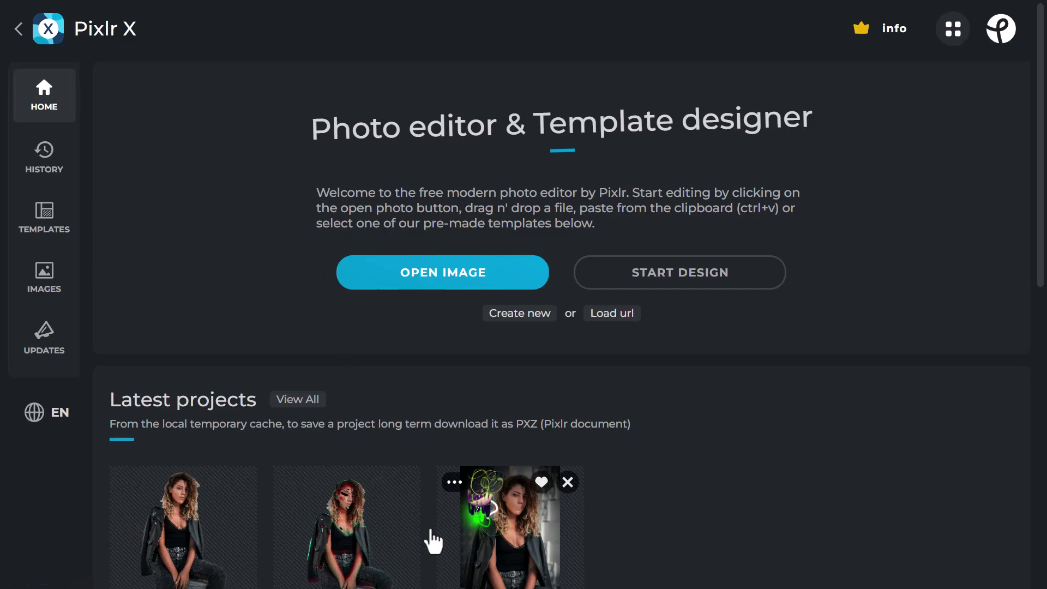
click(201, 519)
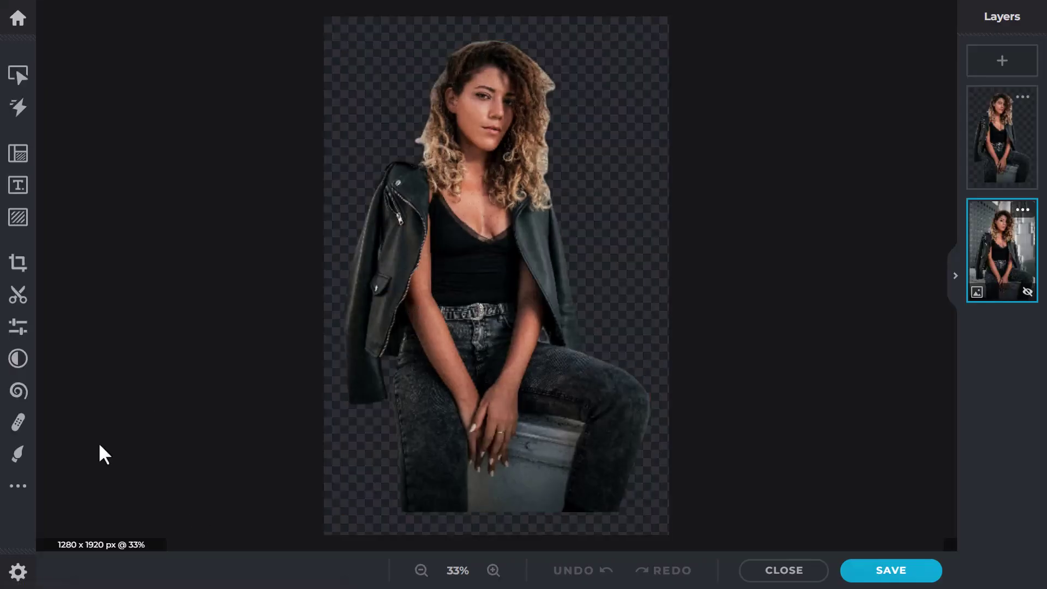
click(24, 488)
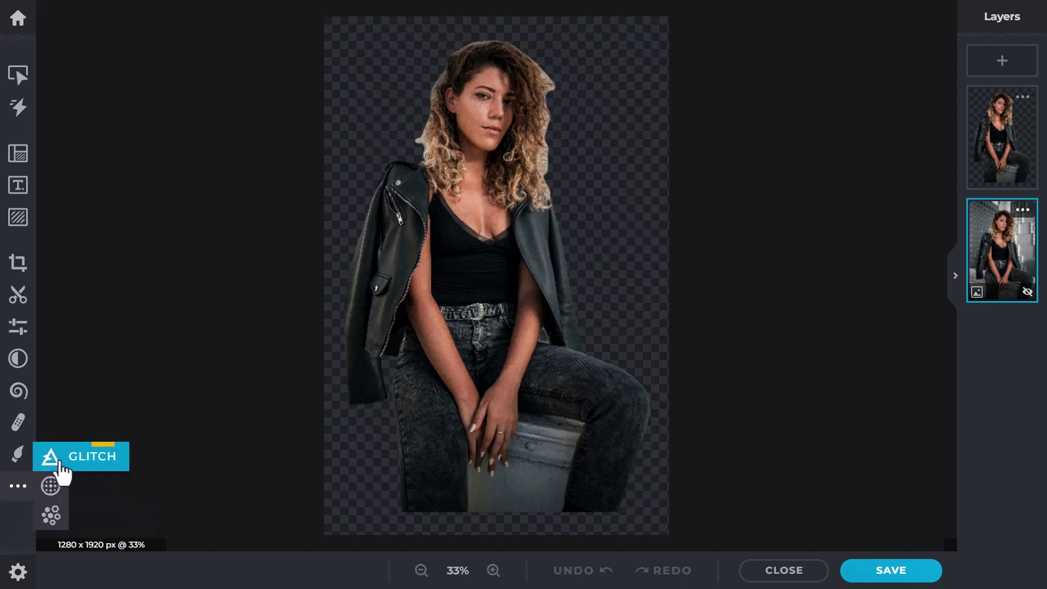
click(60, 464)
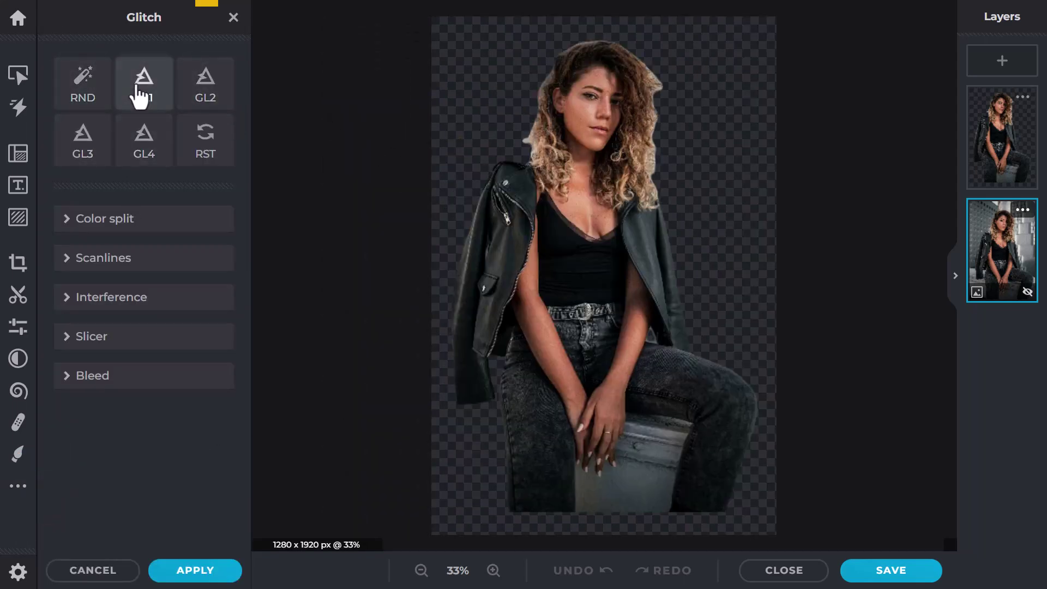
Step: Choose the GL1 glitch preset and set its Slicer seed to 59
click(143, 99)
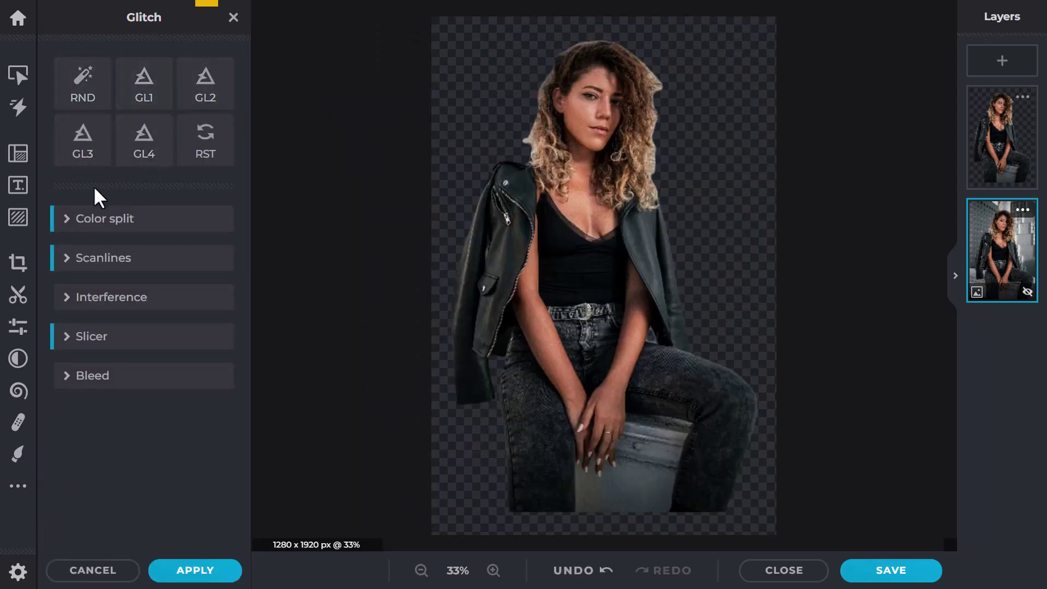
click(68, 343)
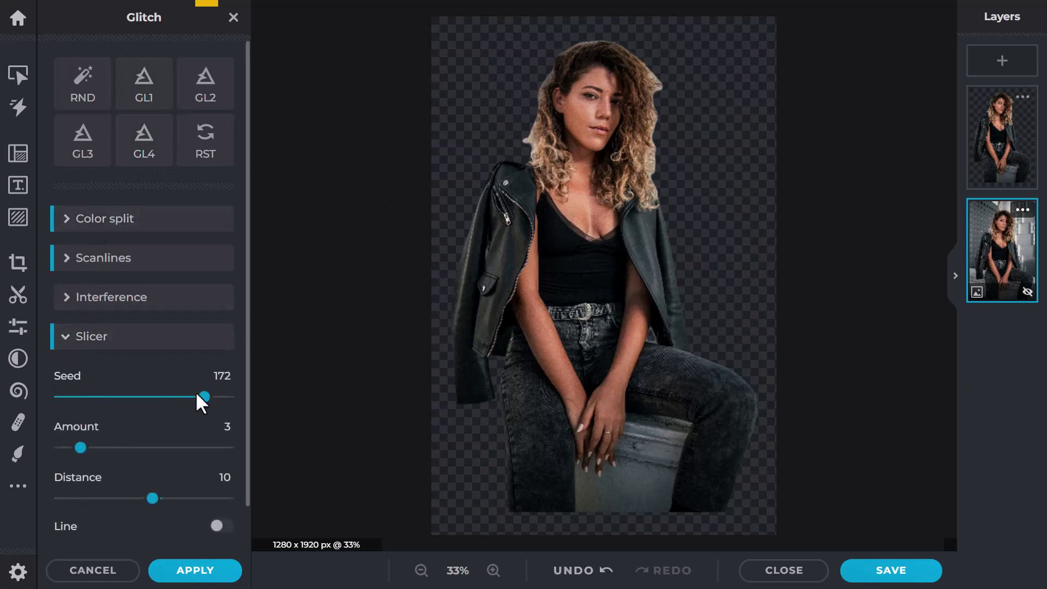
drag(199, 397, 111, 407)
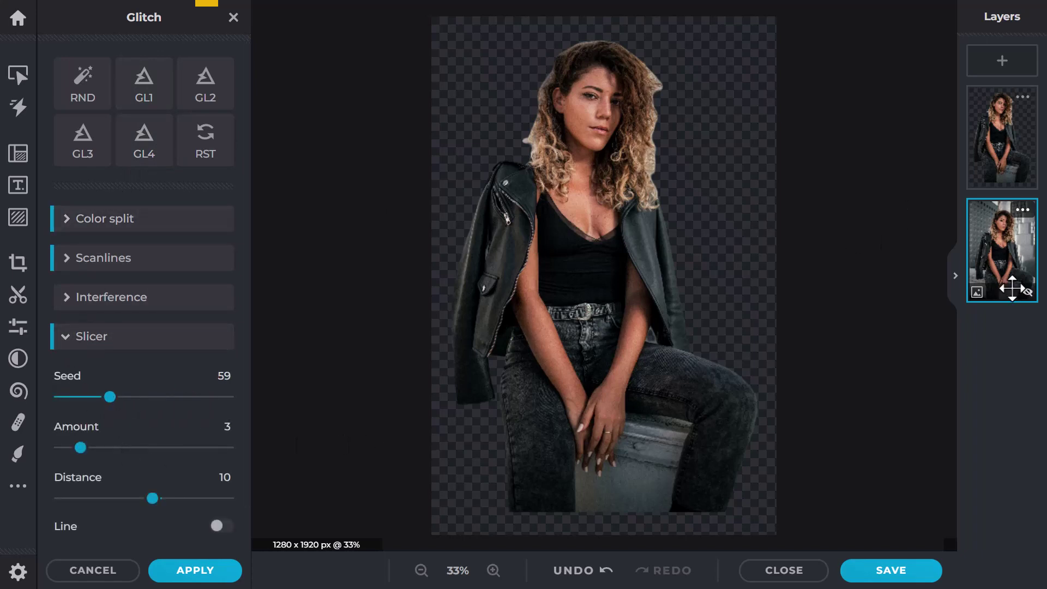
Step: Show the original photo layer and hide the cut-out layer above it
click(1028, 292)
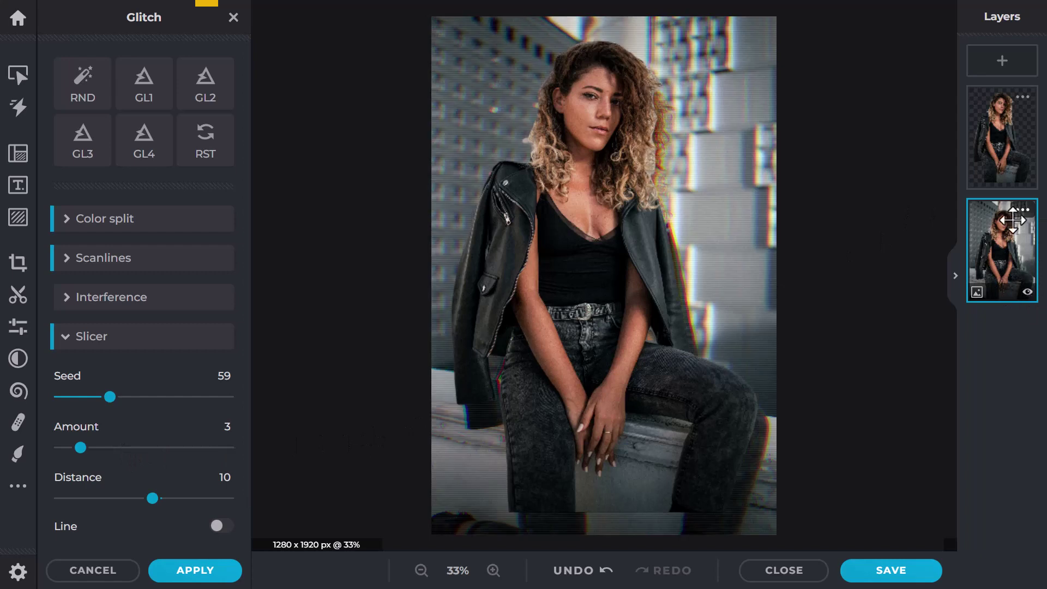
click(1029, 182)
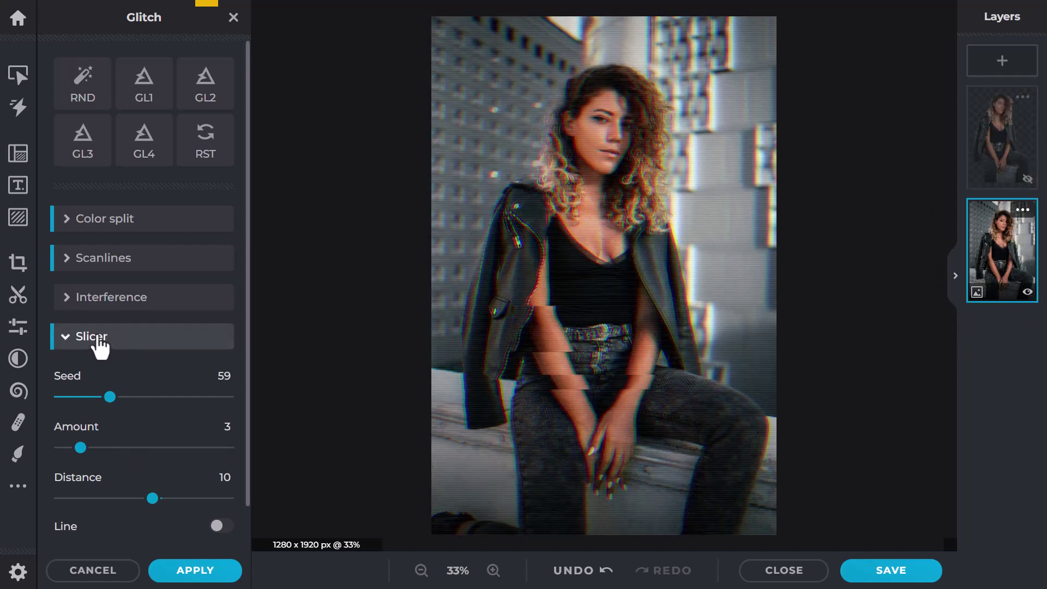
Step: Set the glitch Slicer to seed 105, amount 16 and distance 100
drag(111, 400, 149, 408)
drag(80, 448, 172, 447)
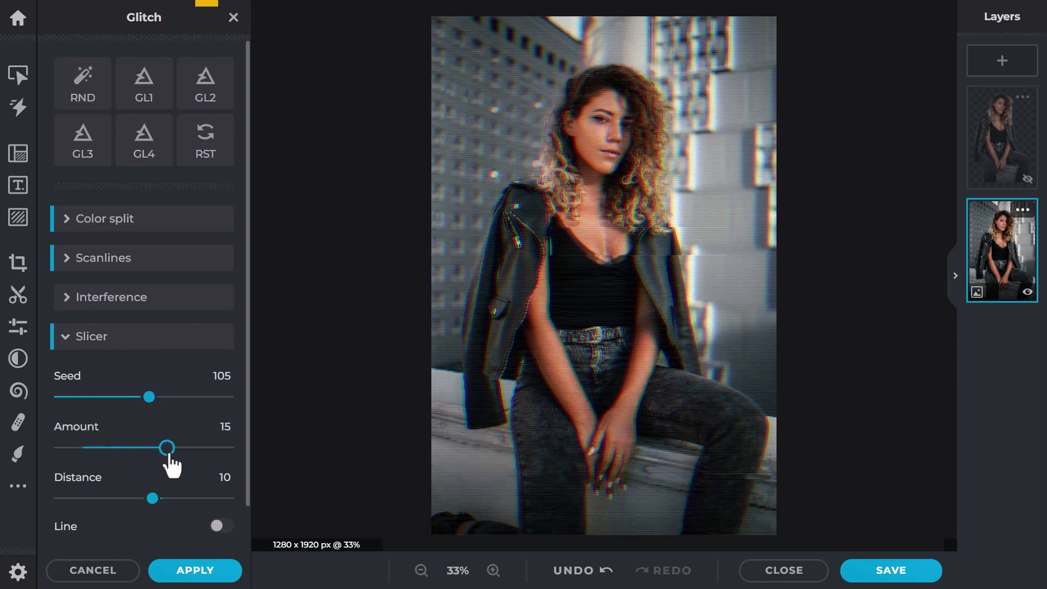
drag(152, 498, 229, 498)
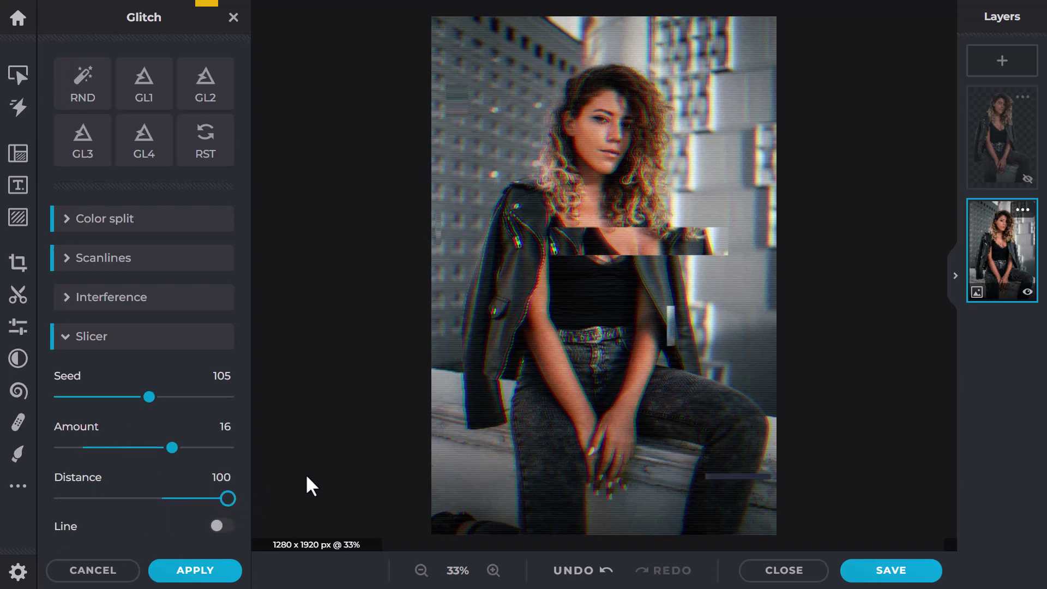
Step: Set the Interference seed to 17, and the Bleed seed to 111 with an amount of 83
click(68, 299)
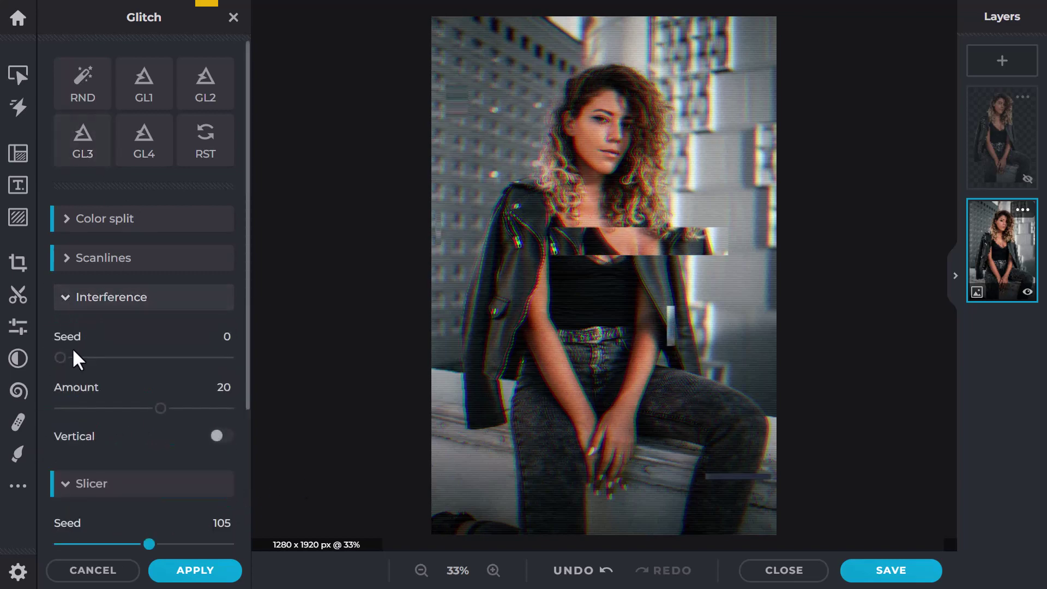
drag(77, 357, 93, 371)
scroll(82, 461, down, 3)
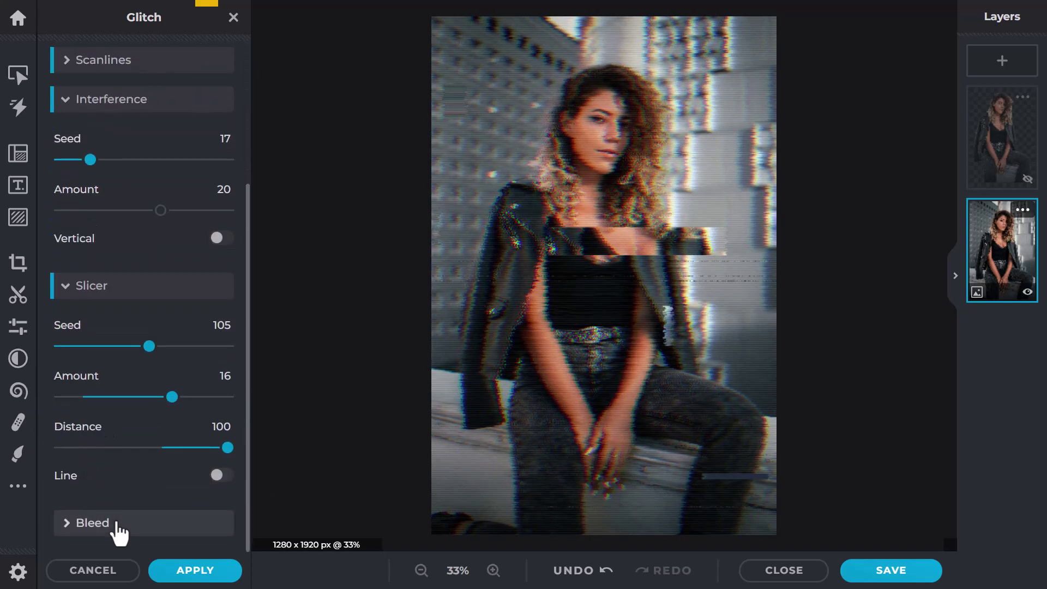
click(117, 524)
scroll(109, 430, down, 3)
drag(61, 411, 154, 413)
drag(144, 460, 199, 460)
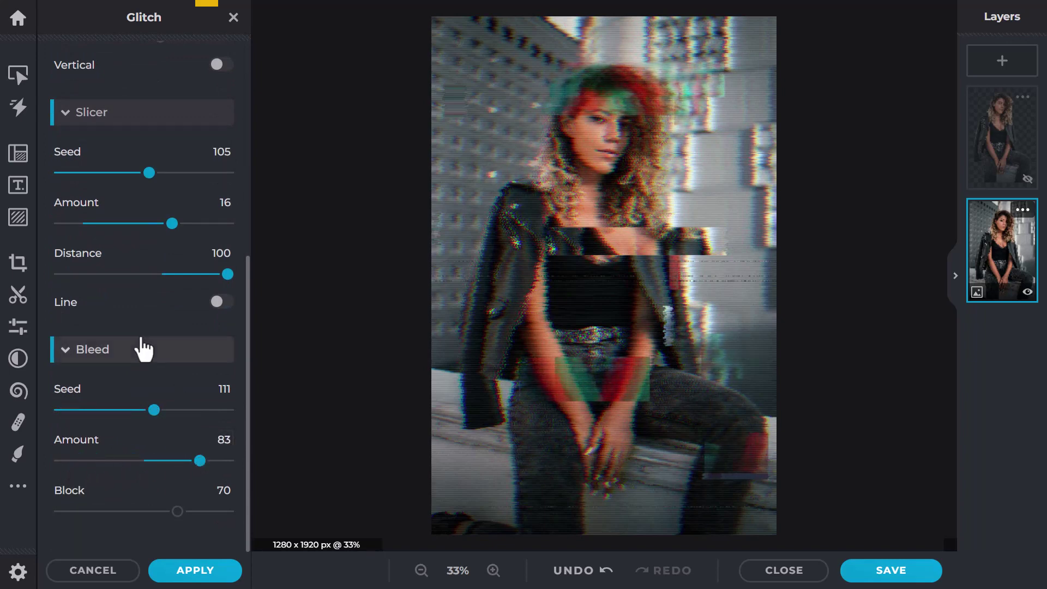
Step: Lower the Slicer's amount, seed and distance, and set the Interference seed to 0
scroll(115, 321, up, 3)
scroll(98, 381, down, 2)
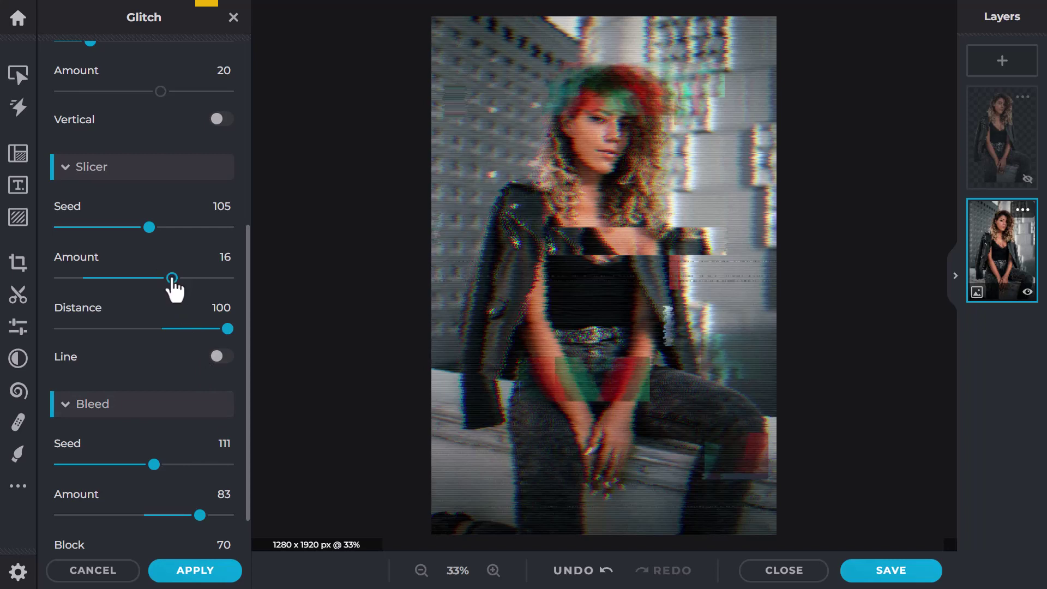
drag(172, 279, 113, 278)
mouse_move(149, 228)
mouse_down()
mouse_move(91, 229)
mouse_move(136, 229)
mouse_up()
drag(227, 329, 181, 334)
scroll(121, 327, up, 4)
click(70, 389)
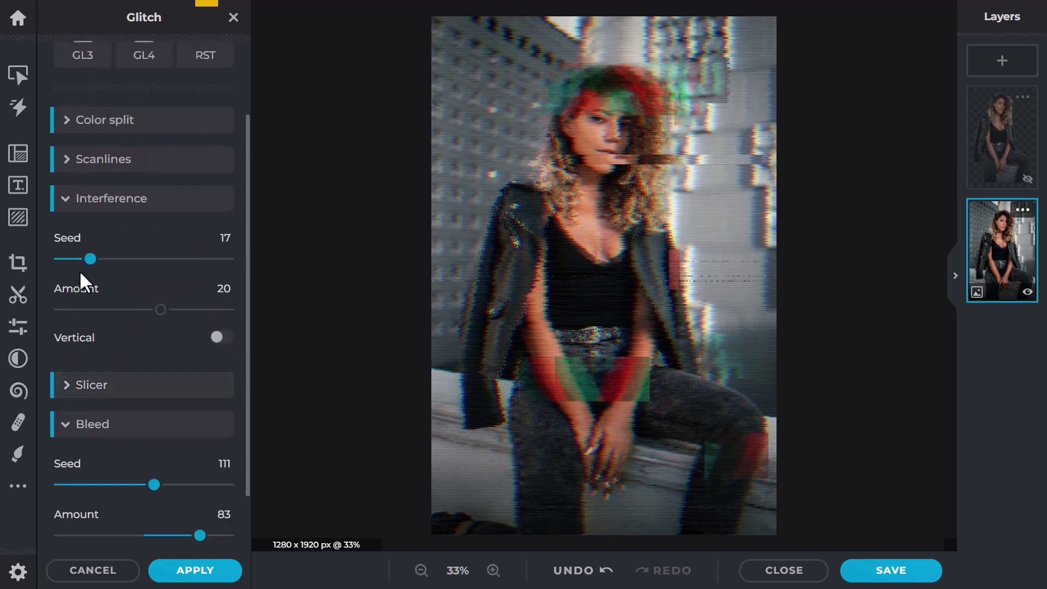
drag(90, 259, 52, 263)
scroll(137, 229, up, 2)
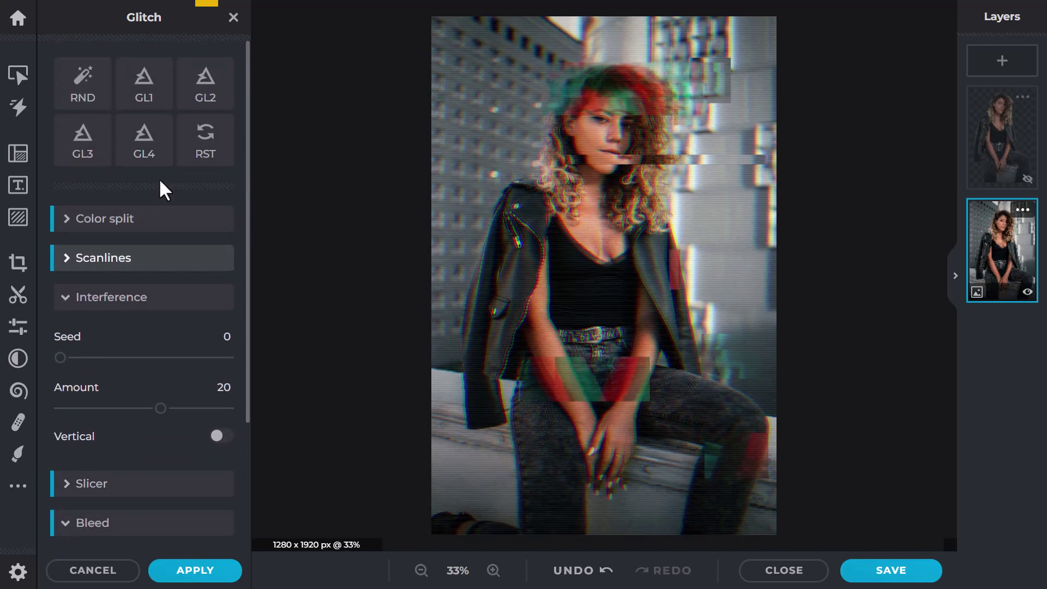
Step: Choose the GL4 glitch preset and set Interference seed 18, Scanlines size 5 and Scanlines amount 43
click(163, 158)
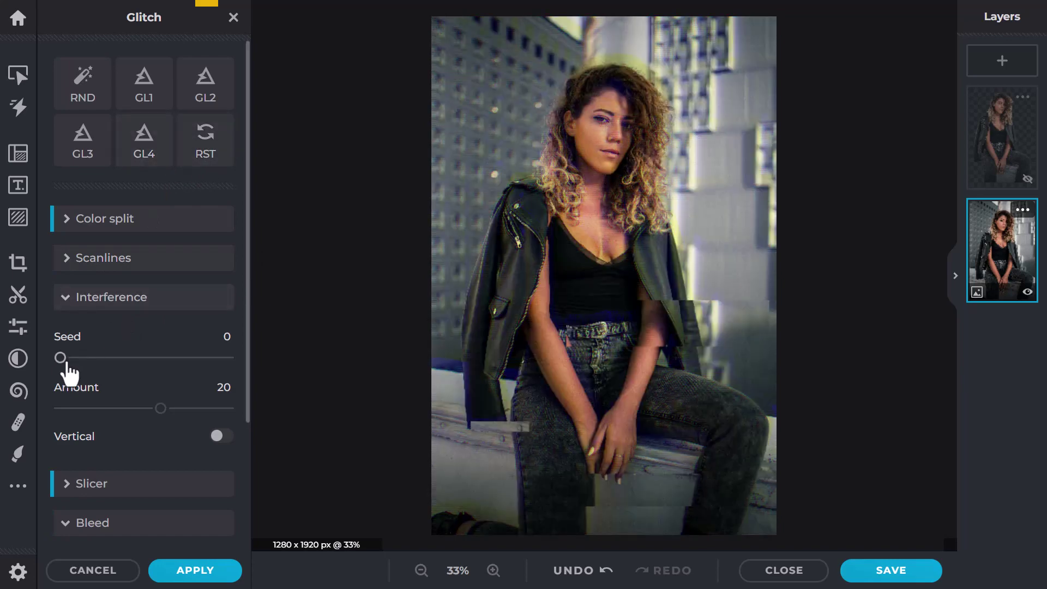
drag(62, 359, 92, 359)
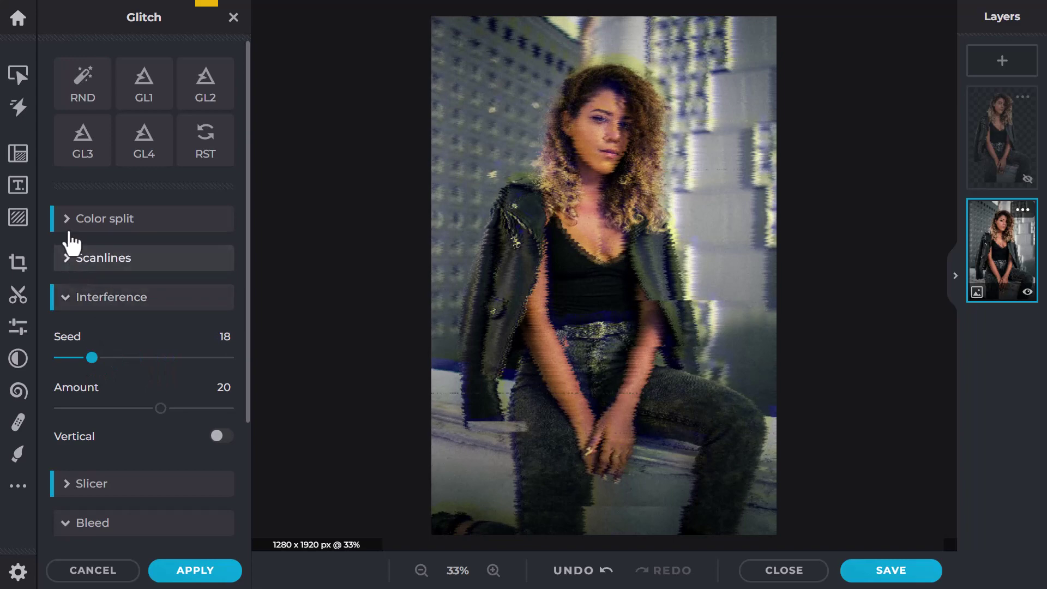
click(74, 260)
drag(60, 318, 146, 318)
drag(103, 369, 133, 369)
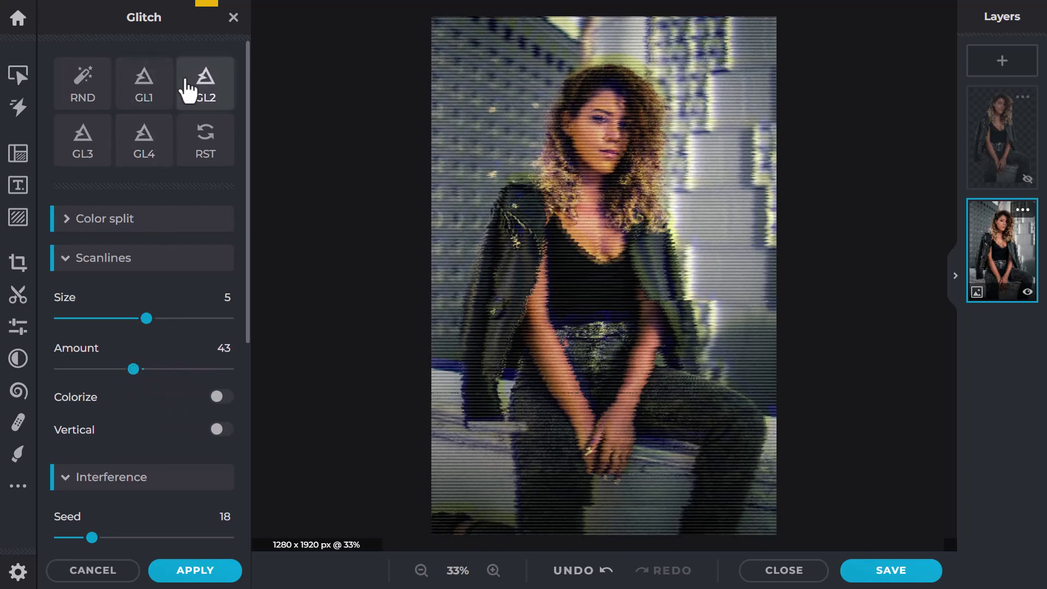
Step: Preview the GL2, GL3 and GL4 presets and several random glitches, and reset the Glitch effect
click(192, 87)
click(92, 152)
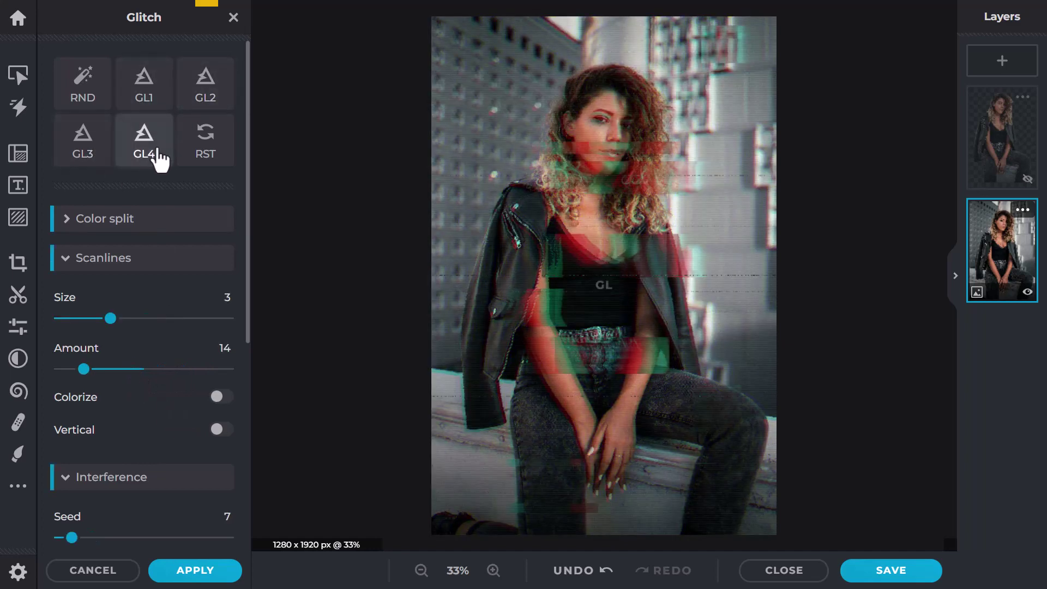
click(158, 158)
click(87, 93)
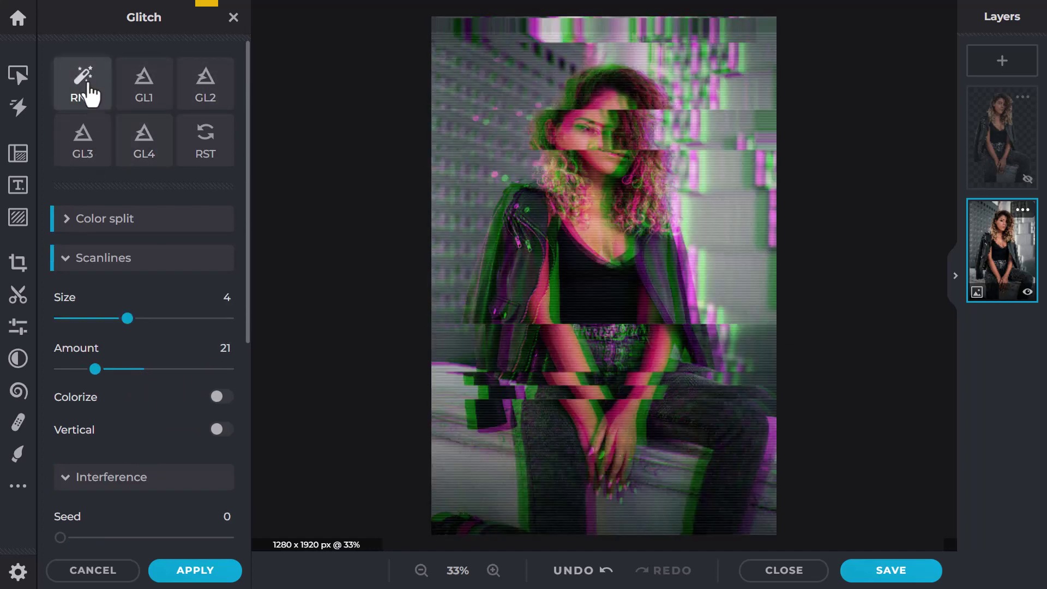
click(89, 95)
click(89, 96)
click(89, 96)
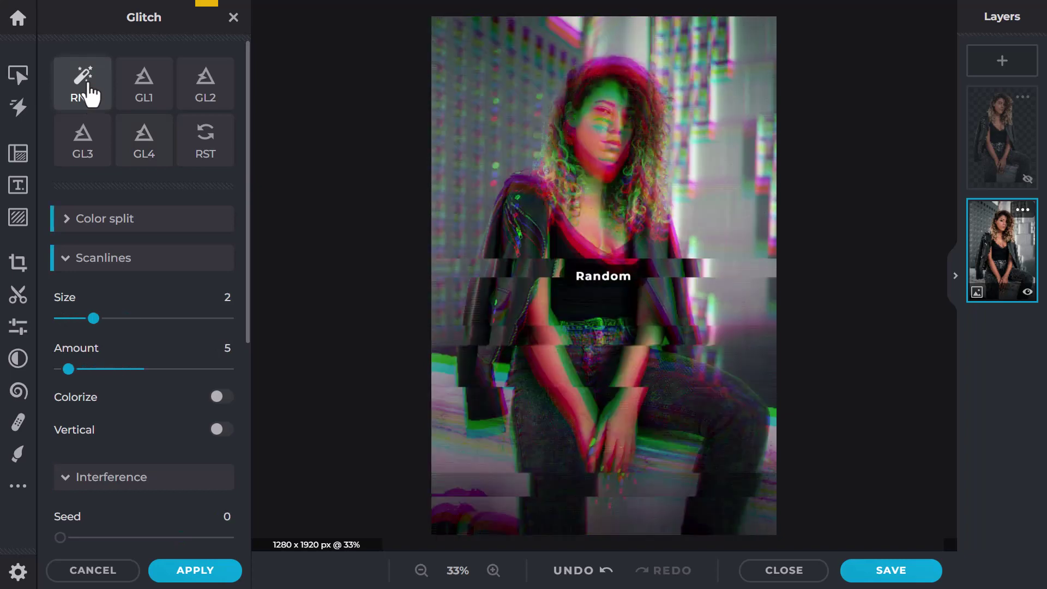
click(227, 141)
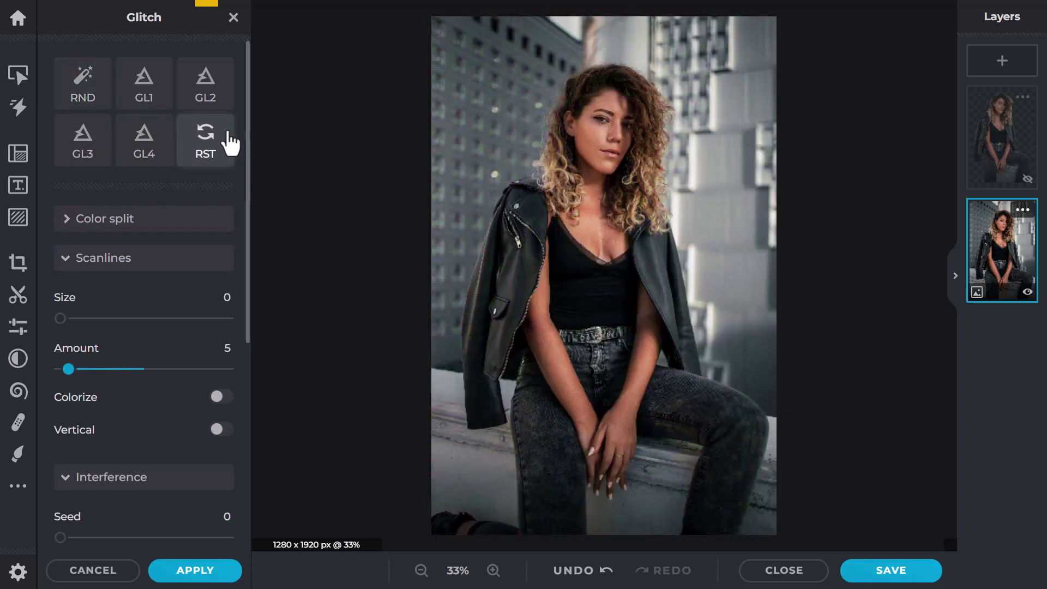
Step: Start the Focus effect in linear mode and tilt its focus band diagonally across the portrait
mouse_move(20, 487)
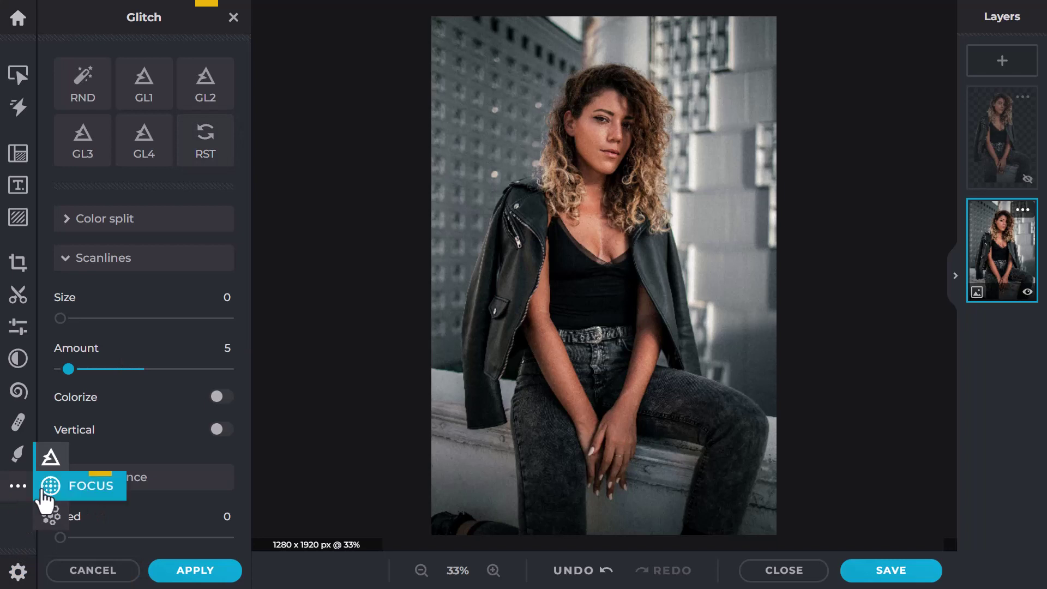
click(77, 485)
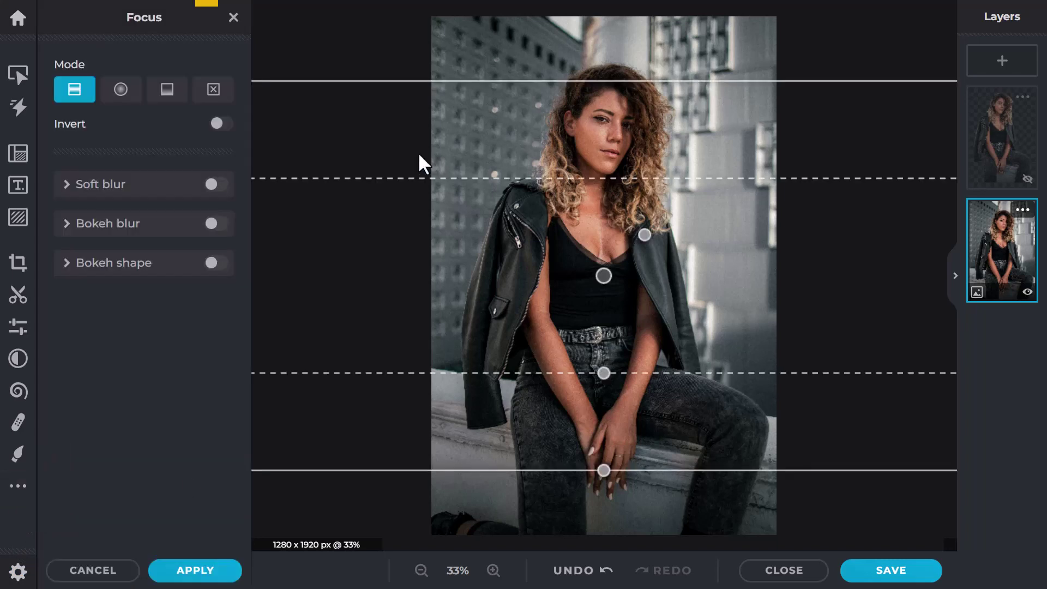
drag(647, 236, 652, 182)
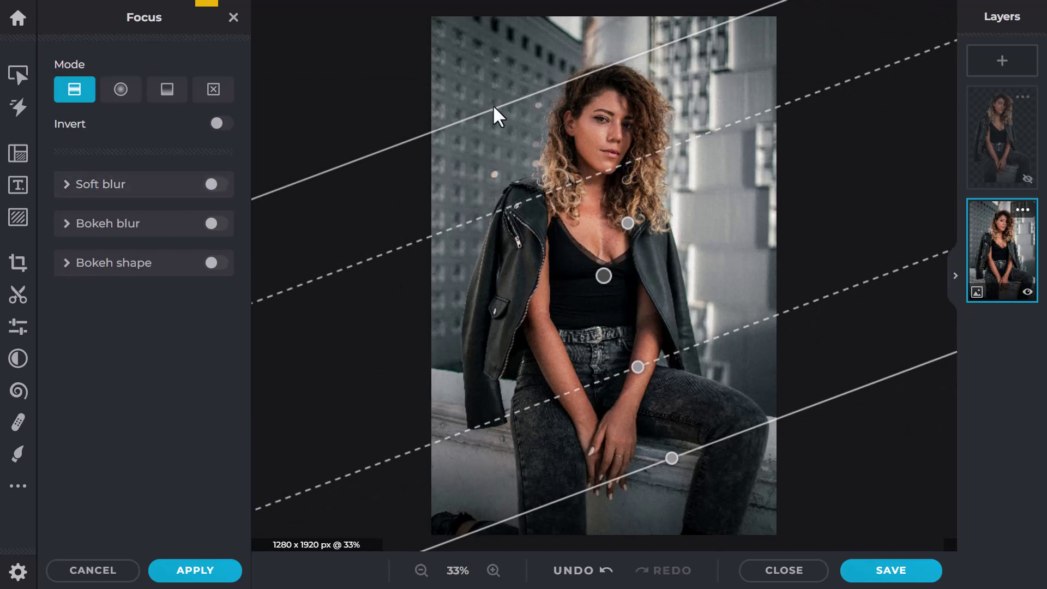
Step: Preview Soft blur outside the focus band at an amount of 83 and turn it off again
click(218, 185)
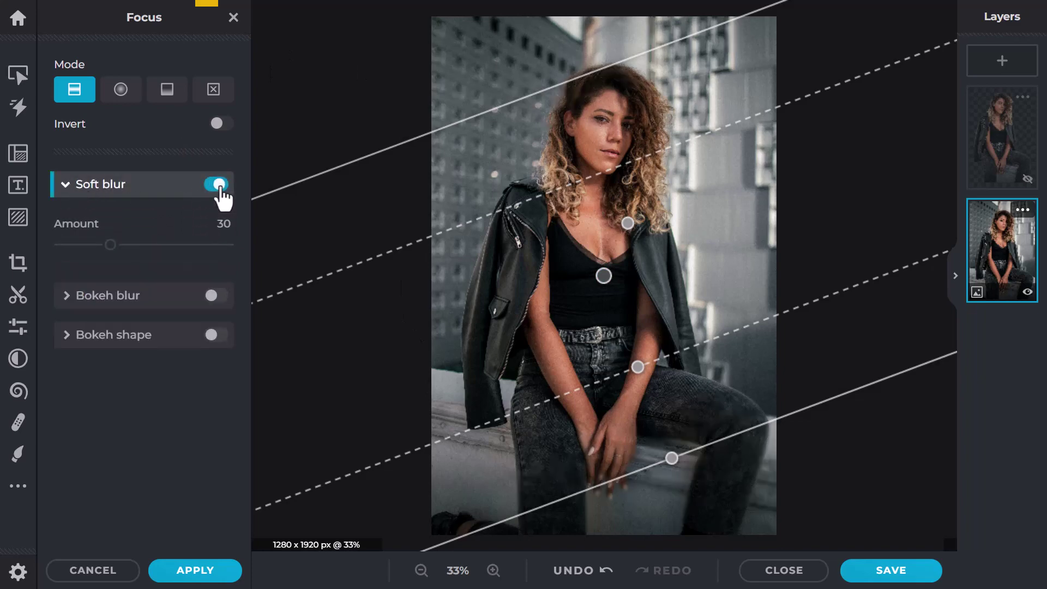
drag(110, 245, 200, 244)
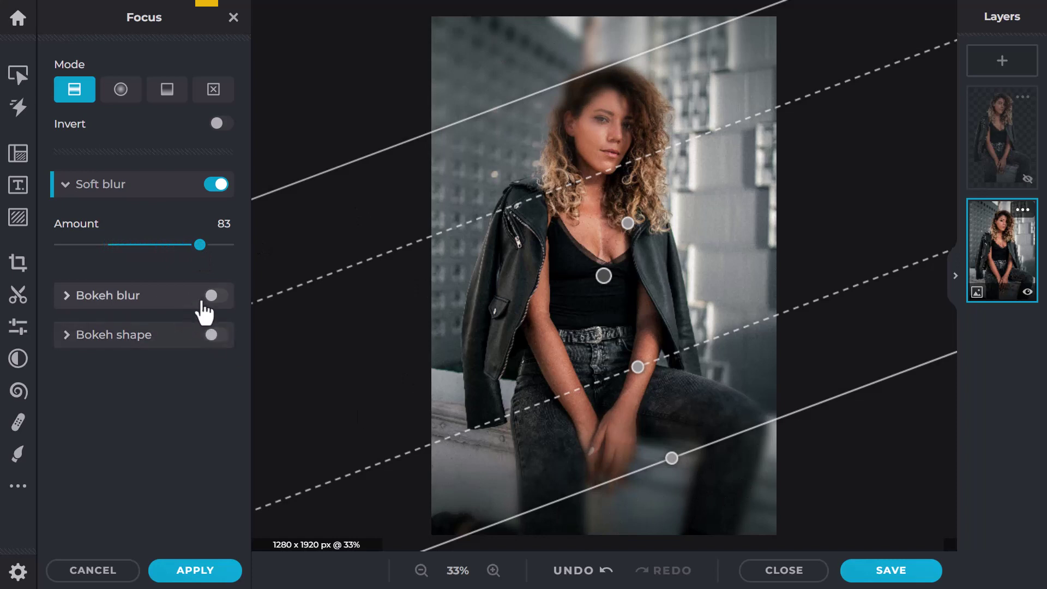
click(211, 187)
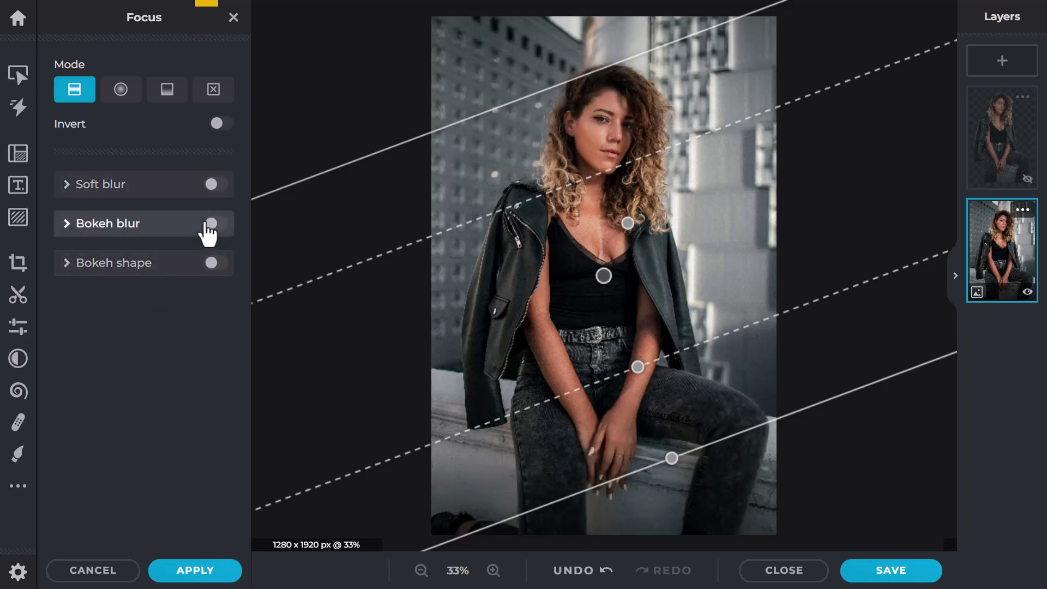
Step: Turn on Bokeh blur with size 74 and intensity 80, and add circular bokeh shapes to the blurred areas
click(211, 223)
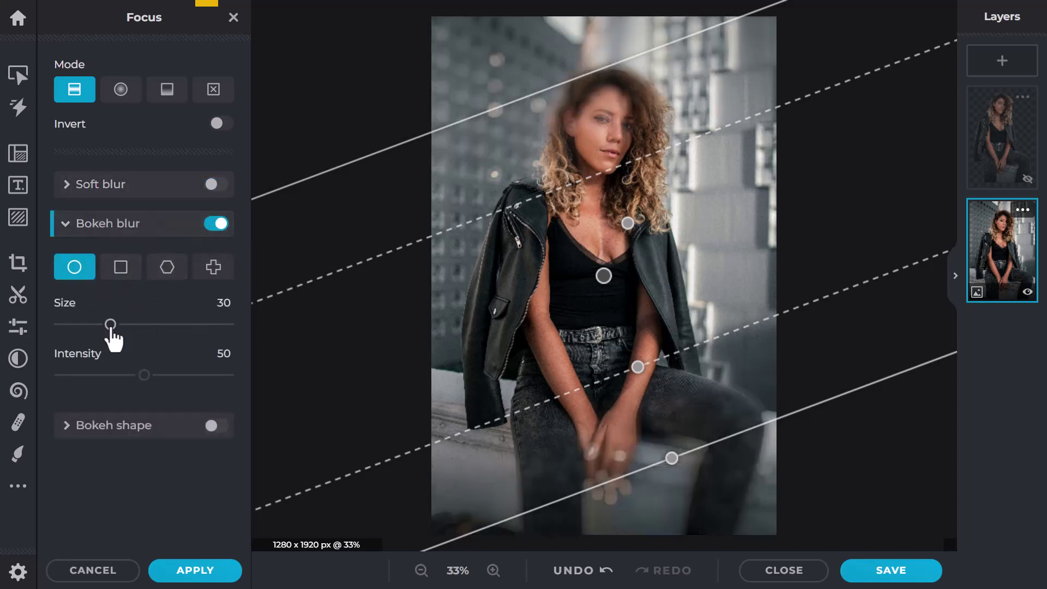
drag(110, 324, 185, 324)
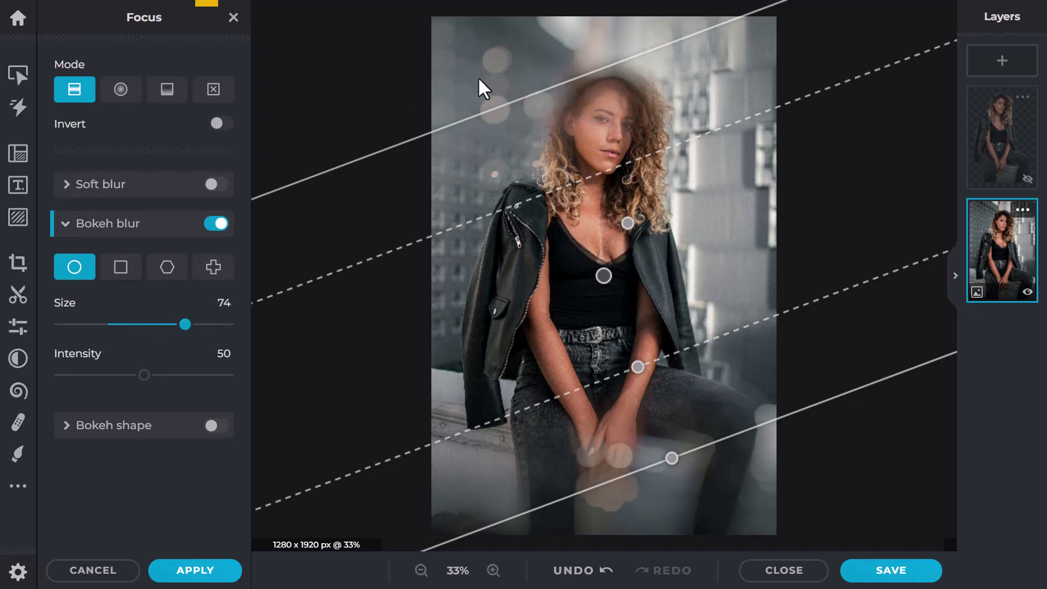
click(195, 375)
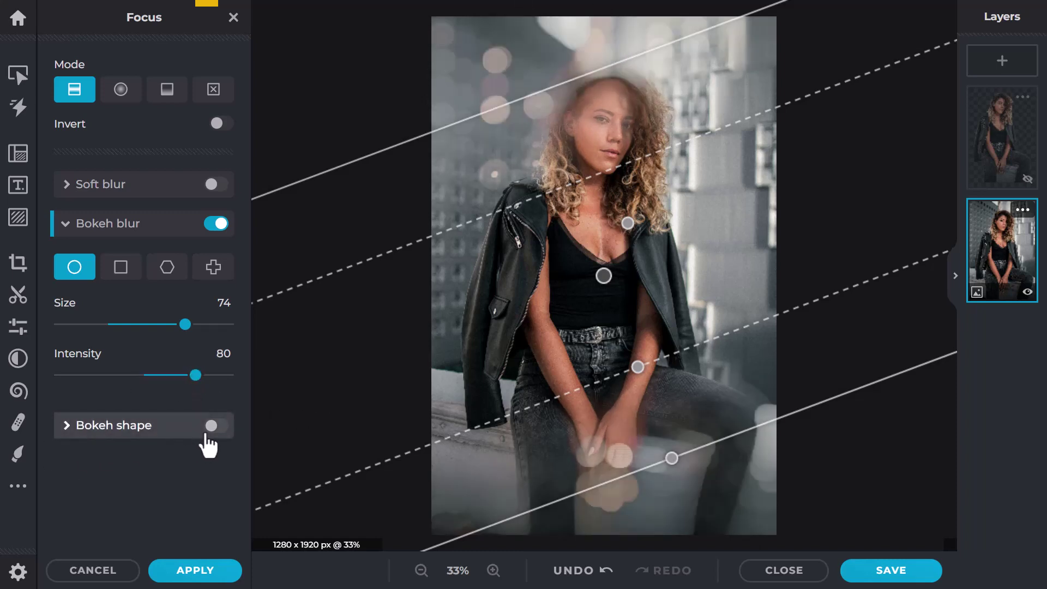
click(219, 426)
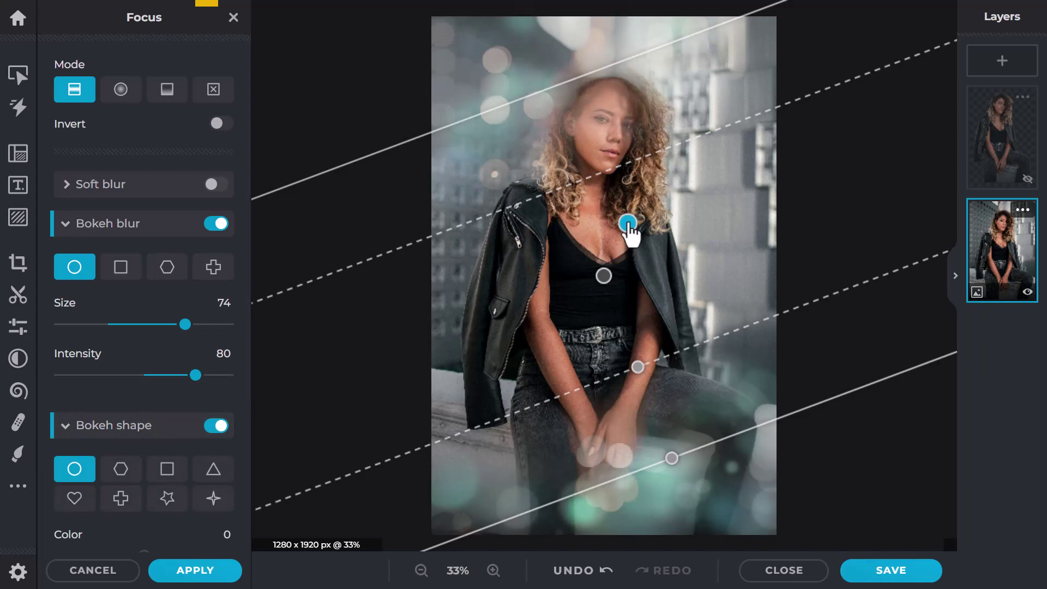
Step: Move the focus center up to the woman's neck and try the radial mode with an enlarged focus circle
mouse_move(627, 223)
mouse_down()
mouse_move(613, 218)
mouse_move(645, 218)
mouse_up()
drag(604, 276, 603, 207)
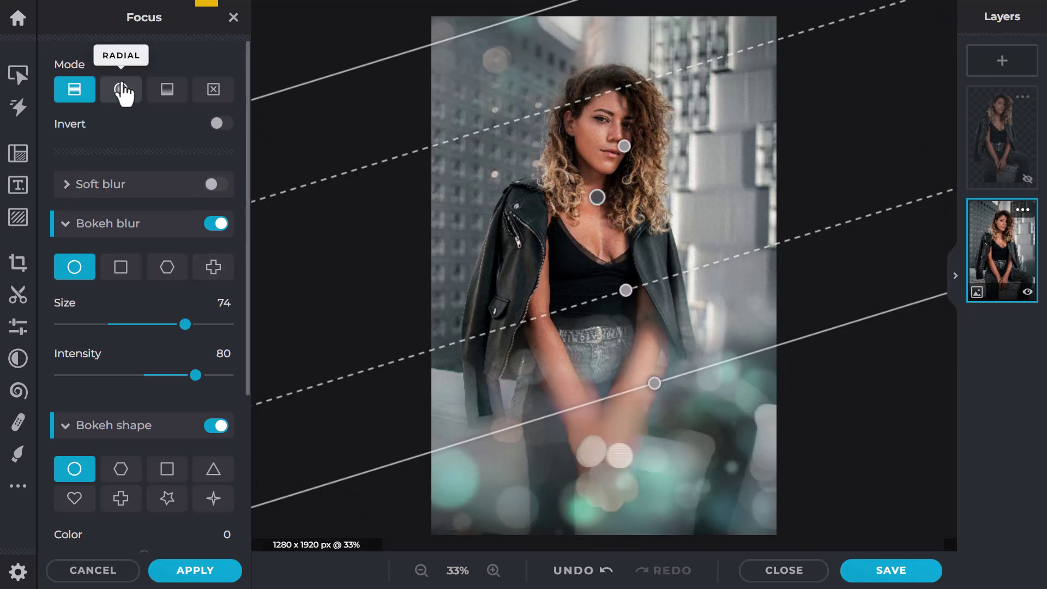
click(120, 88)
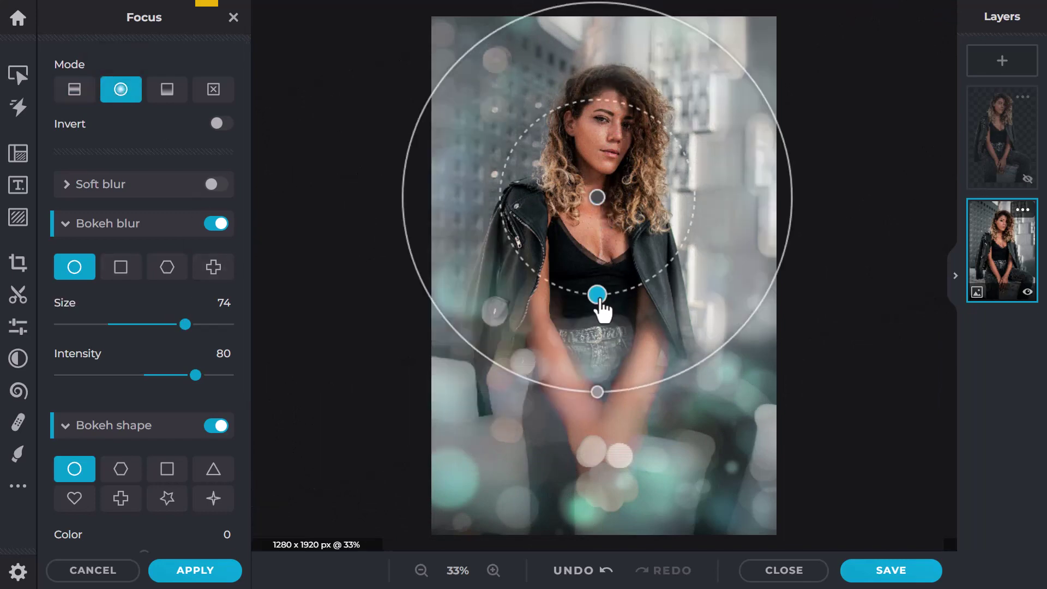
drag(598, 295, 600, 494)
Step: Switch the focus to the one-sided gradient mode and raise its dashed line to neck height so the blur grows downward
click(164, 93)
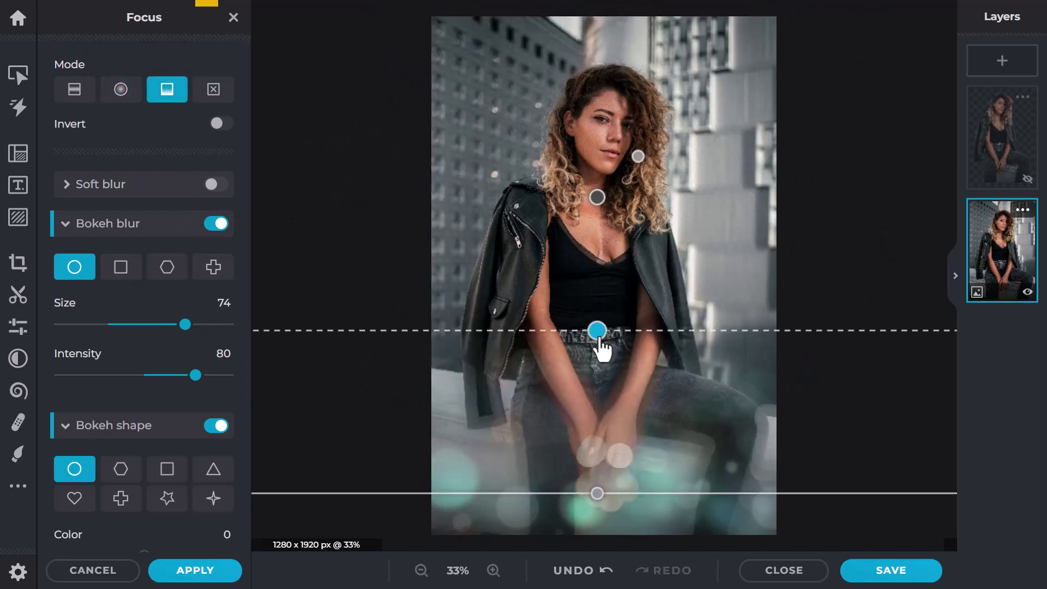
drag(598, 333, 599, 202)
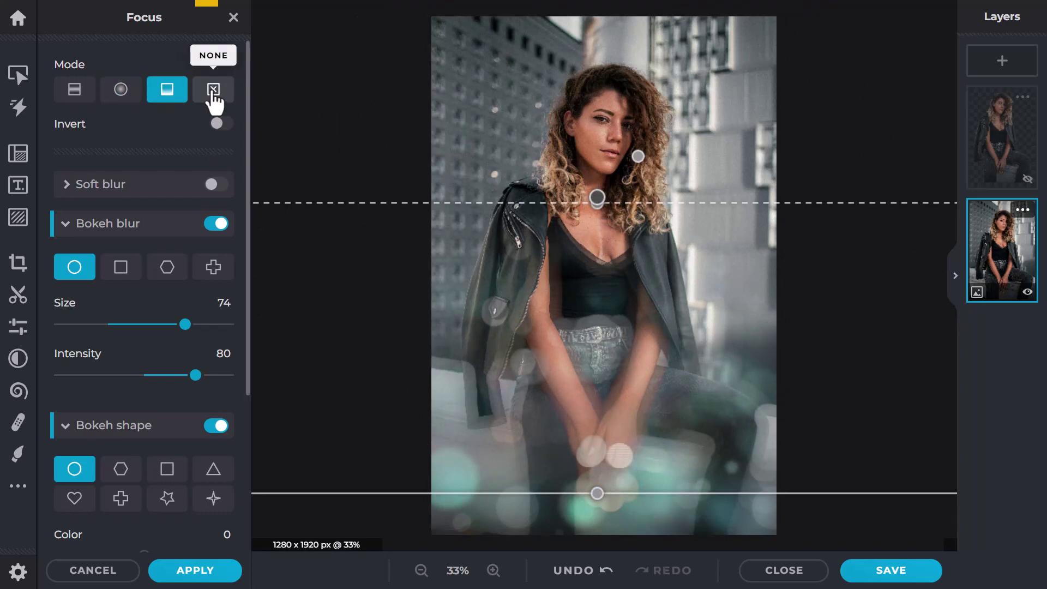
scroll(123, 436, down, 4)
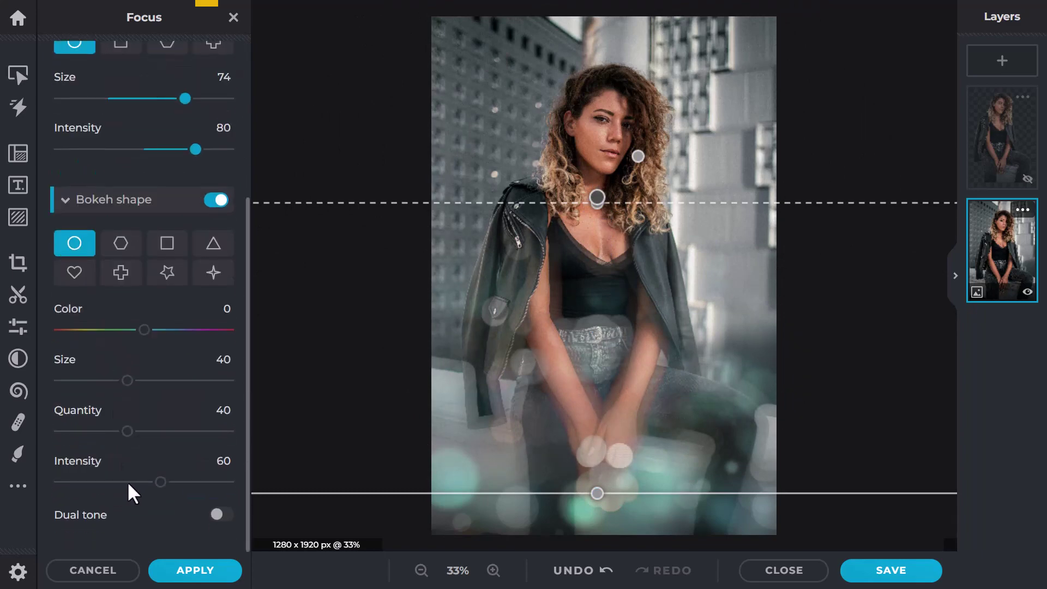
scroll(605, 349, up, 1)
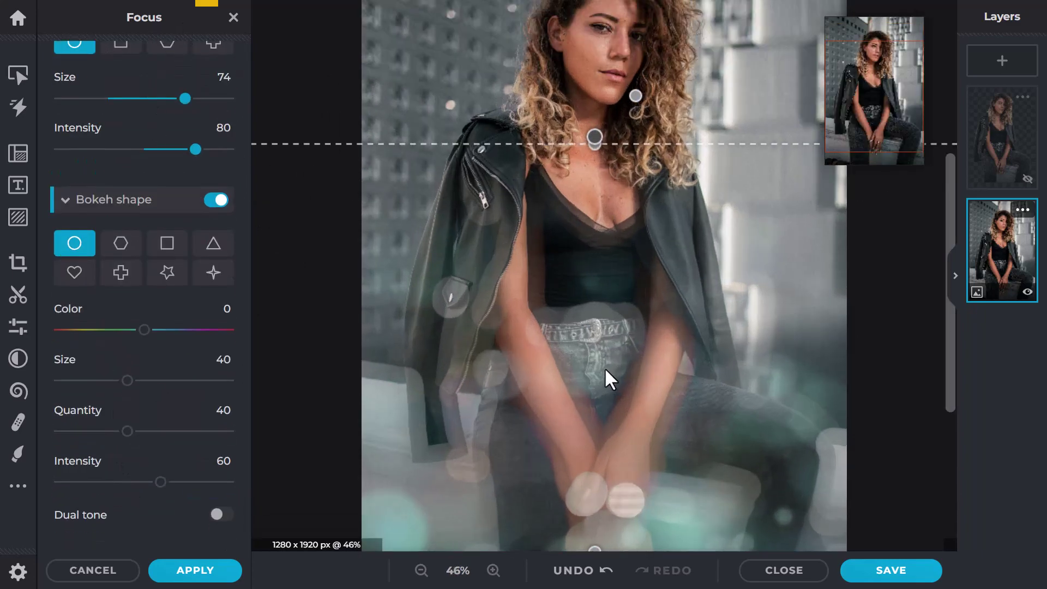
scroll(606, 305, down, 3)
scroll(573, 160, up, 2)
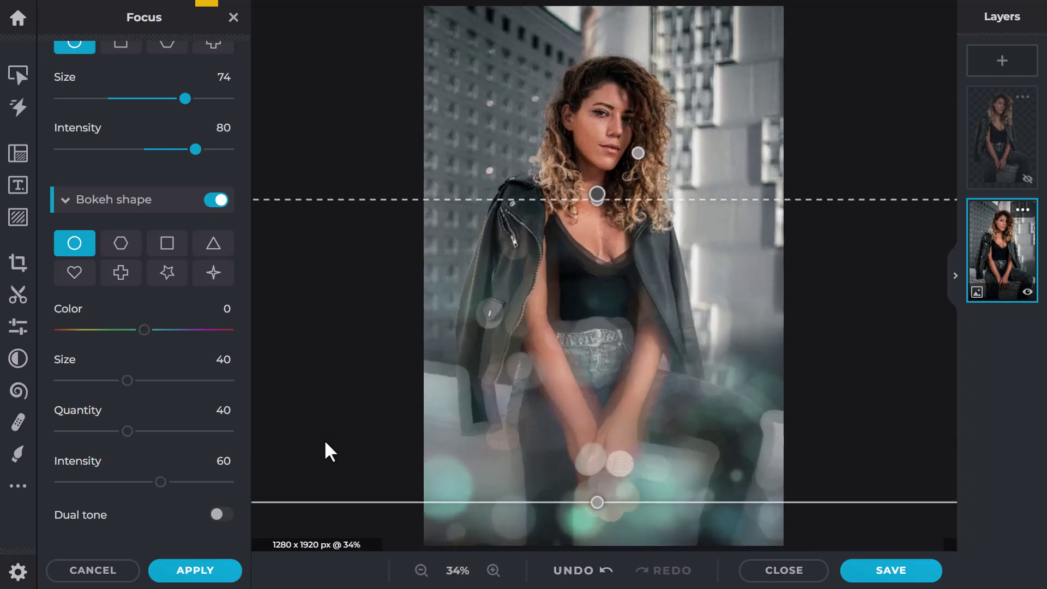
Step: Start the Dispersion effect, paint its mask from the hair down the jacket side, and set Direction to -172.1
mouse_move(18, 485)
click(51, 521)
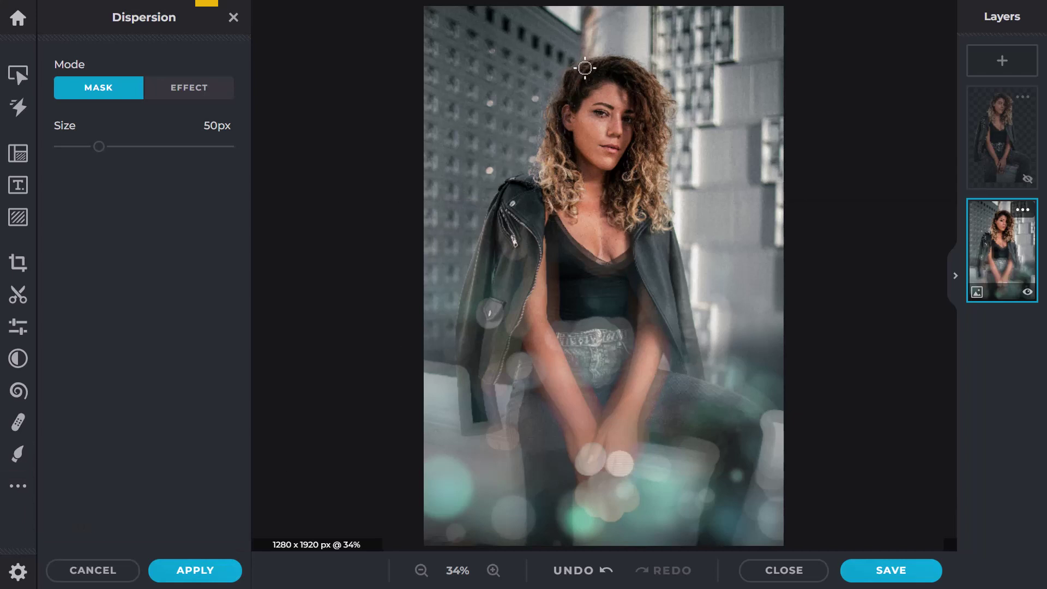
mouse_move(585, 68)
mouse_down()
mouse_move(559, 155)
mouse_move(572, 72)
mouse_move(554, 139)
mouse_move(497, 209)
mouse_move(473, 284)
mouse_move(474, 382)
mouse_move(486, 429)
mouse_move(474, 340)
mouse_move(497, 365)
mouse_move(529, 549)
mouse_move(518, 371)
mouse_up()
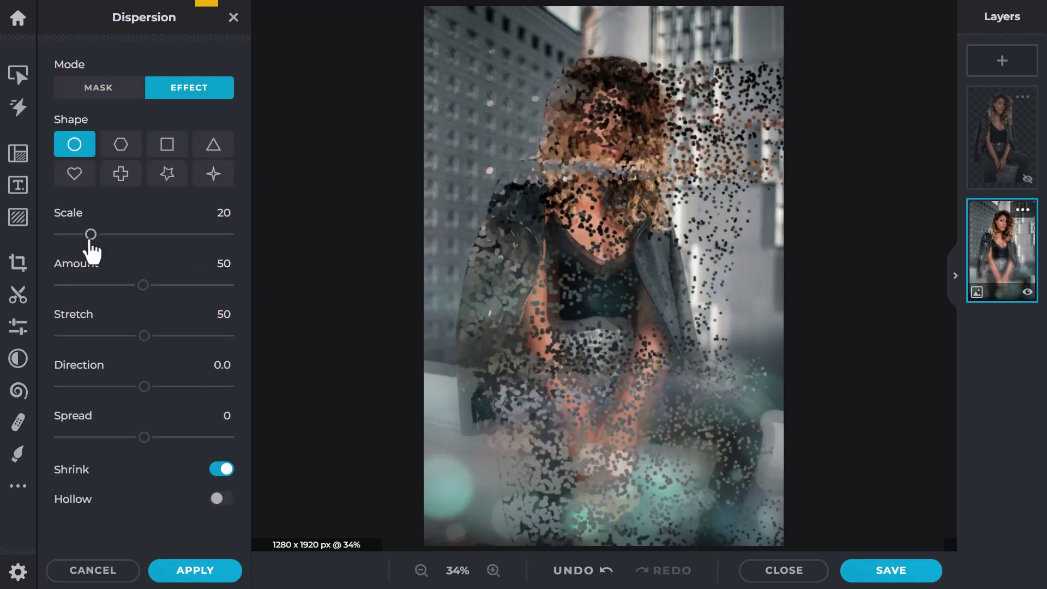
drag(145, 388, 65, 388)
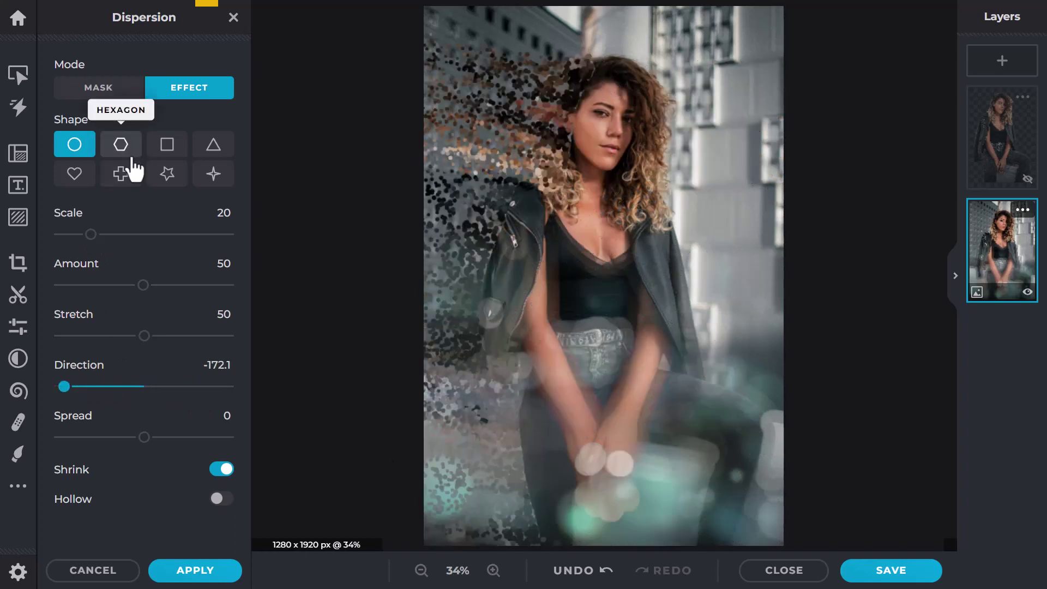
Step: Preview hexagon, square and triangle dispersion particles and choose the cross shape
click(121, 147)
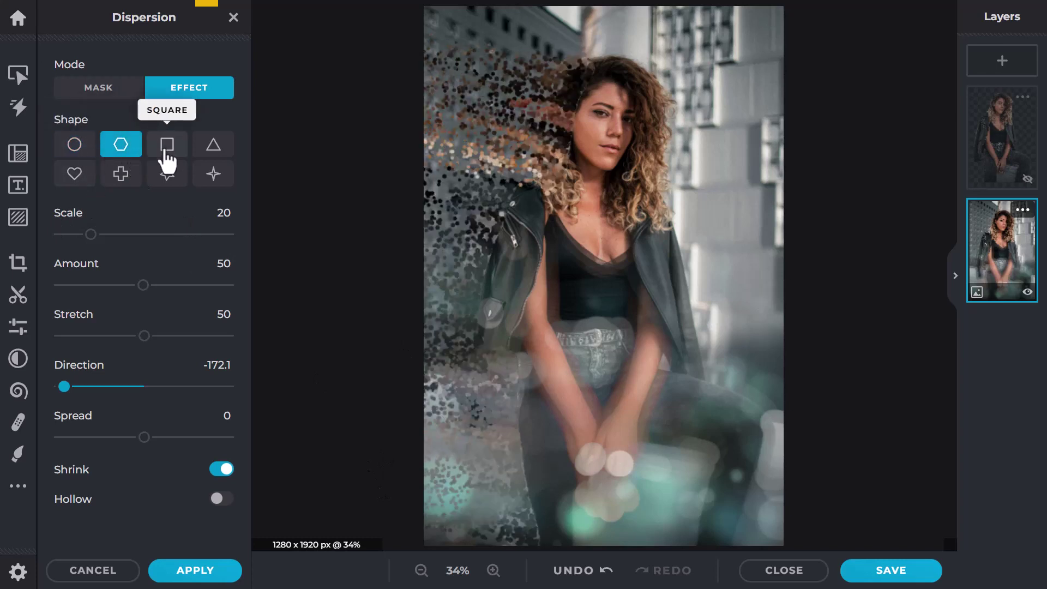
click(169, 158)
click(214, 150)
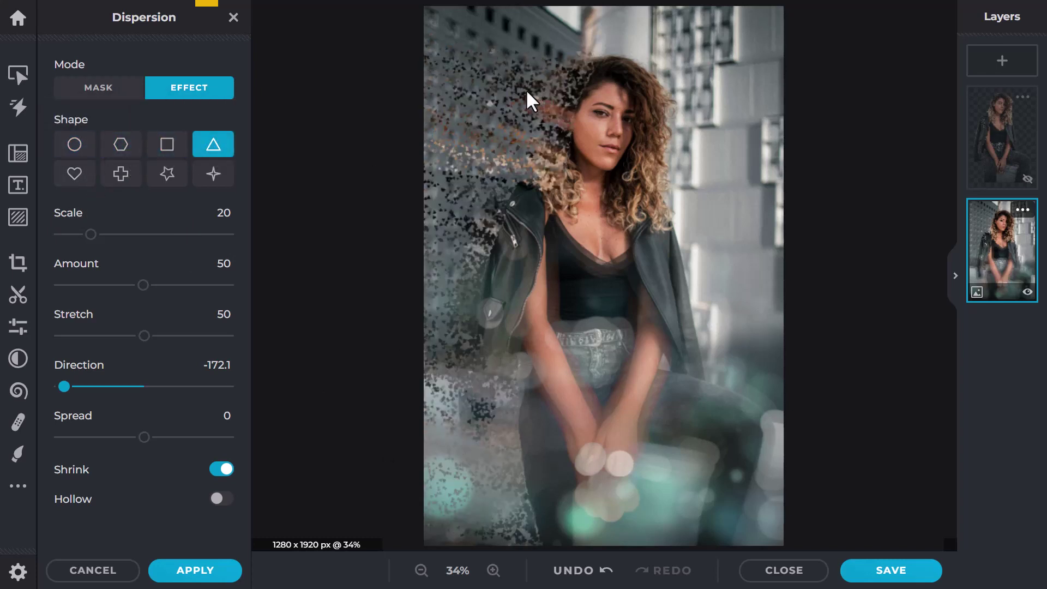
click(123, 175)
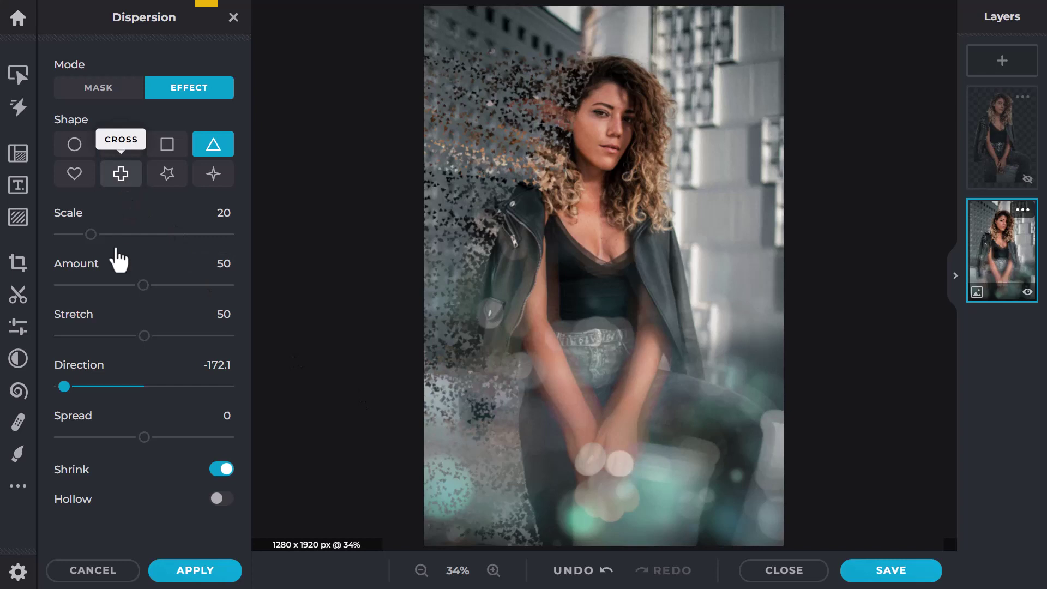
Step: Extend the dispersion mask from the head to the photo's lower edge with a 62 px brush, and set Spread 14 and Stretch 68
click(101, 89)
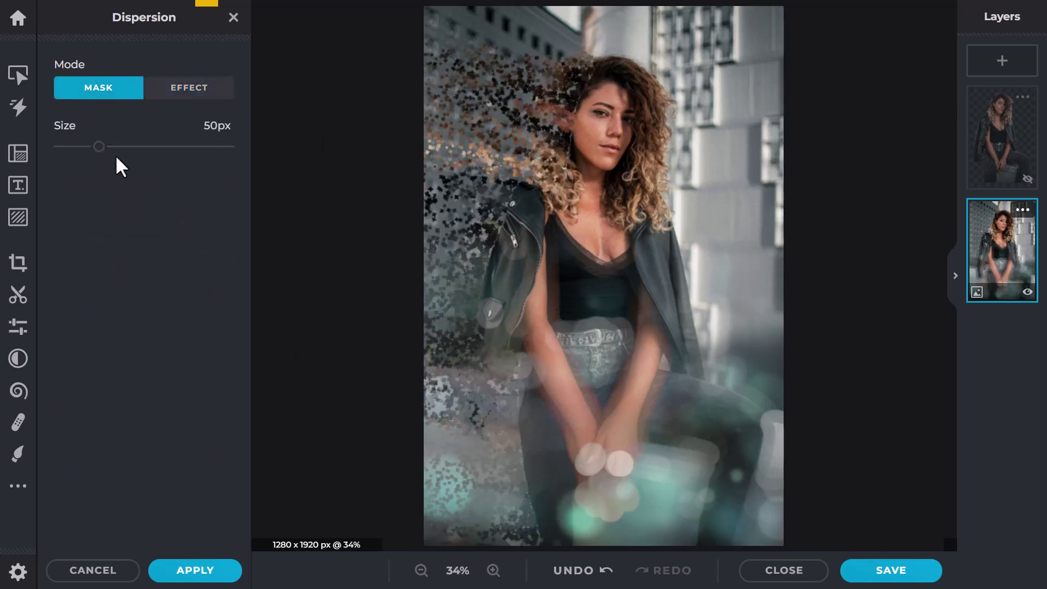
mouse_move(97, 146)
mouse_down()
mouse_move(176, 147)
mouse_move(110, 146)
mouse_up()
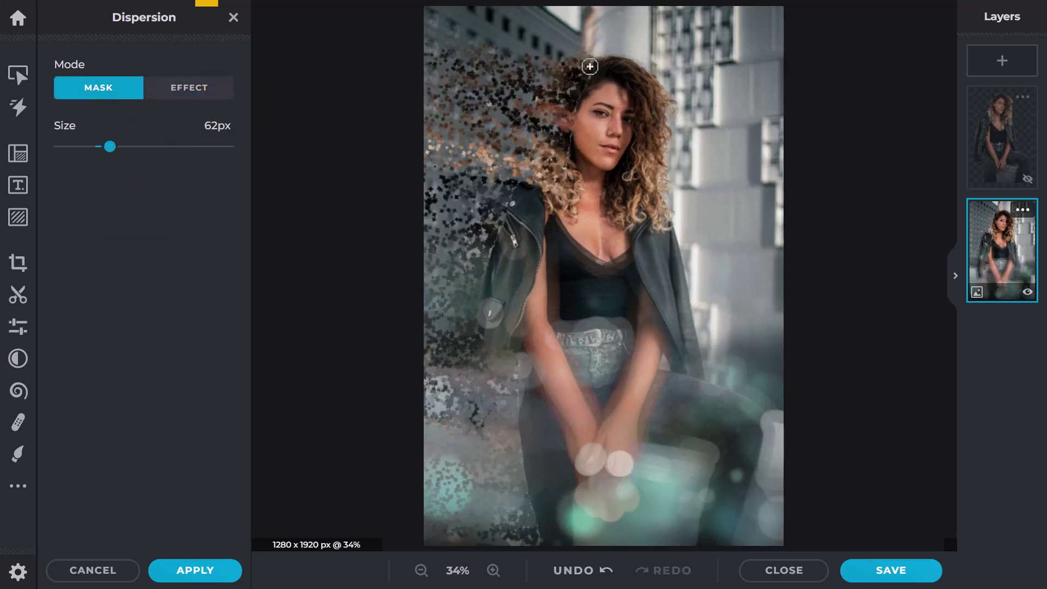
mouse_move(589, 67)
mouse_down()
mouse_move(555, 200)
mouse_move(553, 128)
mouse_move(593, 61)
mouse_move(566, 182)
mouse_move(562, 160)
mouse_move(505, 191)
mouse_move(468, 296)
mouse_move(456, 405)
mouse_move(487, 431)
mouse_move(498, 388)
mouse_move(526, 463)
mouse_move(526, 540)
mouse_up()
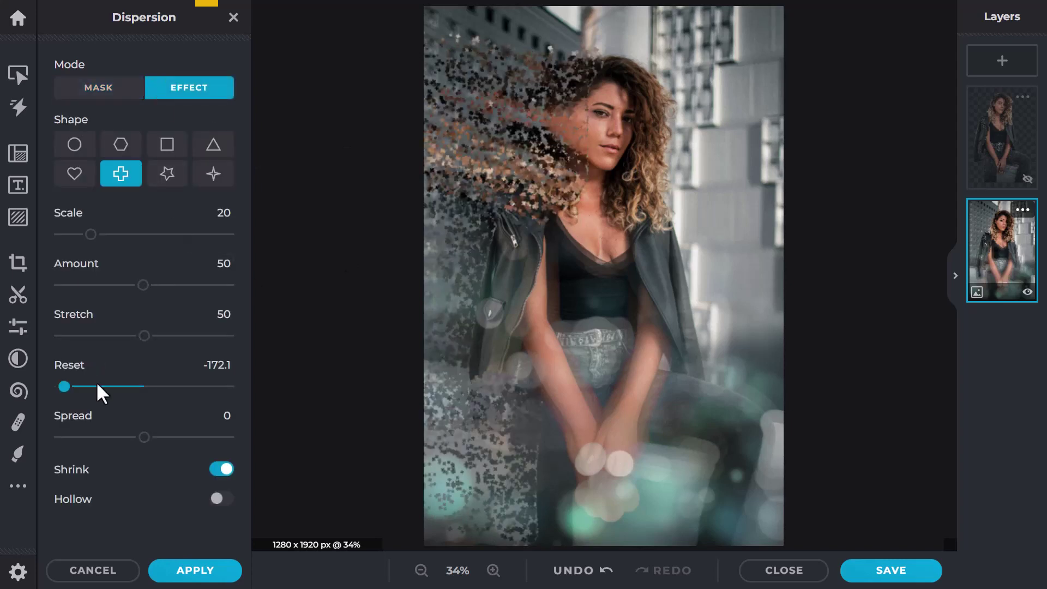
mouse_move(144, 437)
mouse_down()
mouse_move(196, 438)
mouse_move(68, 438)
mouse_move(156, 437)
mouse_up()
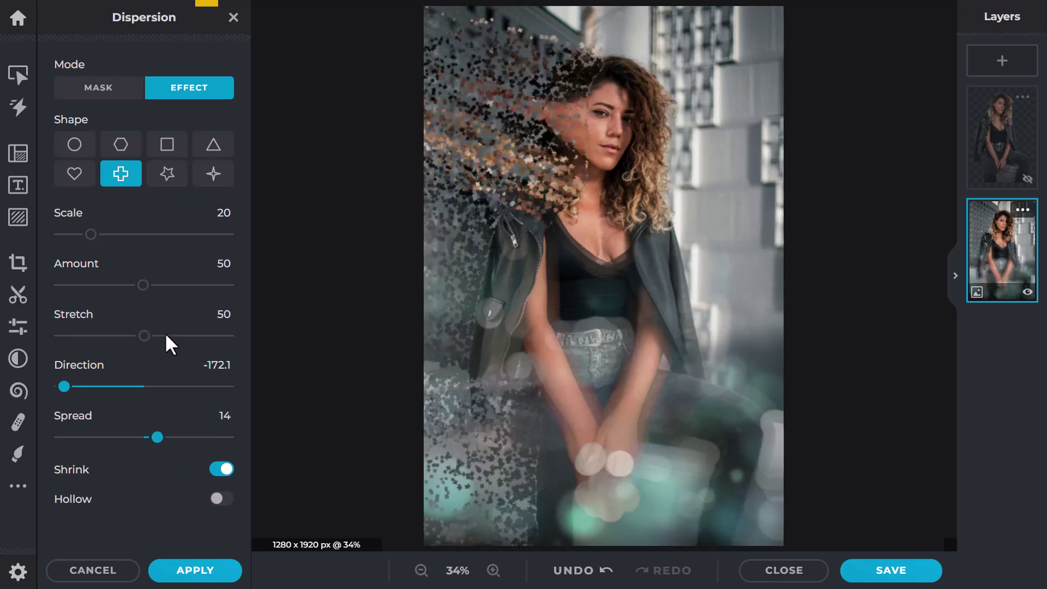
drag(166, 335, 175, 336)
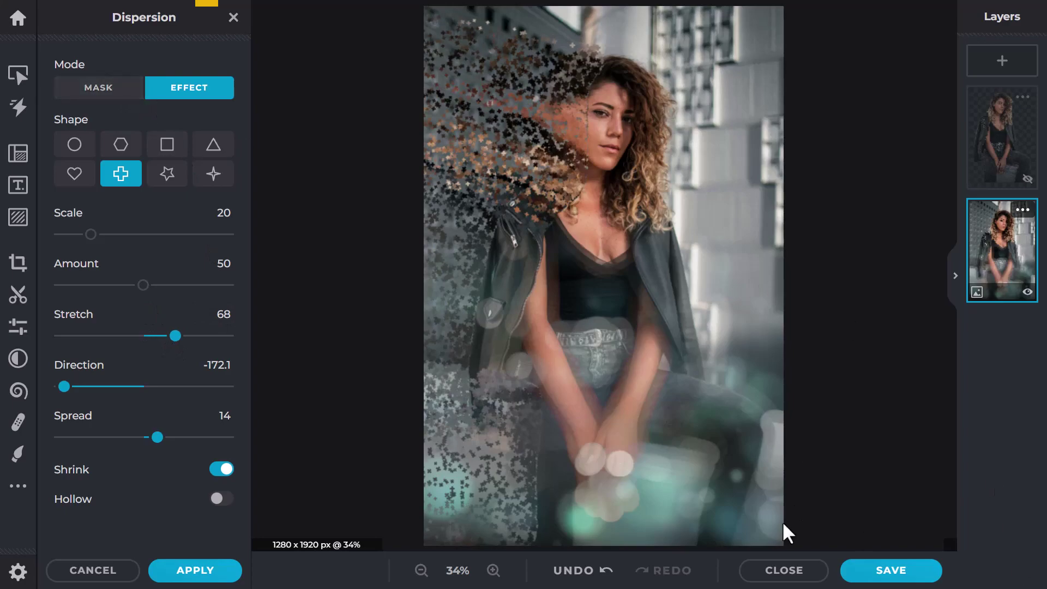
Step: Close the portrait project, switch to Pixlr E and open the desert photo with the glass ball
click(782, 570)
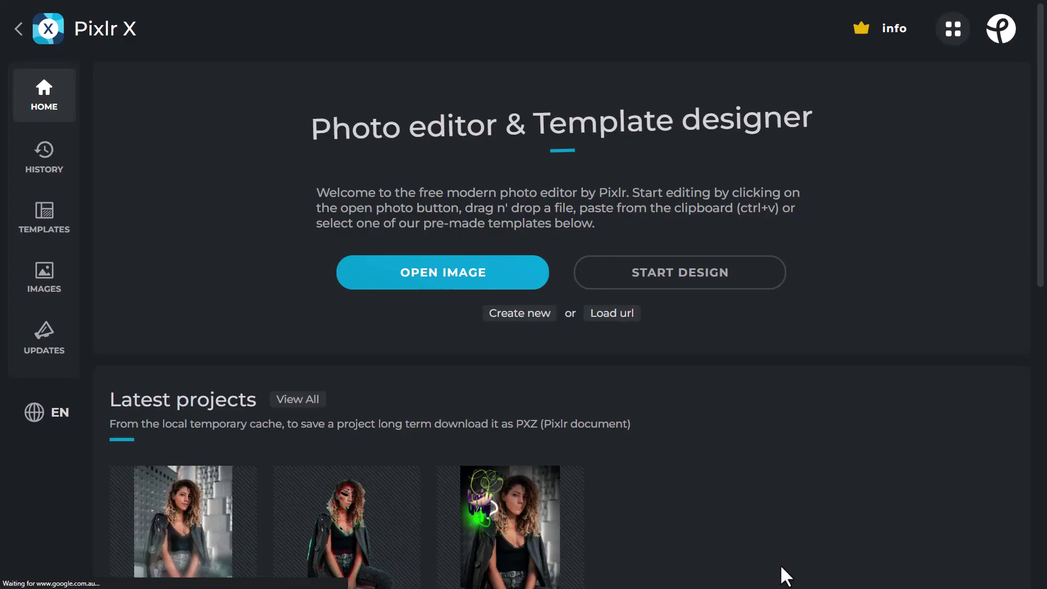
click(13, 28)
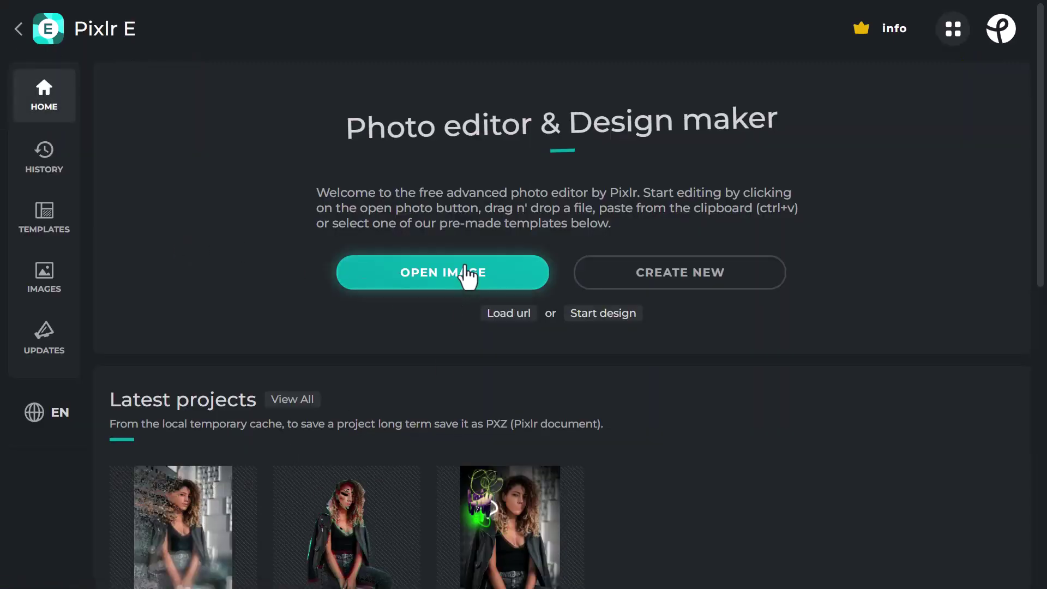
click(467, 272)
double_click(508, 99)
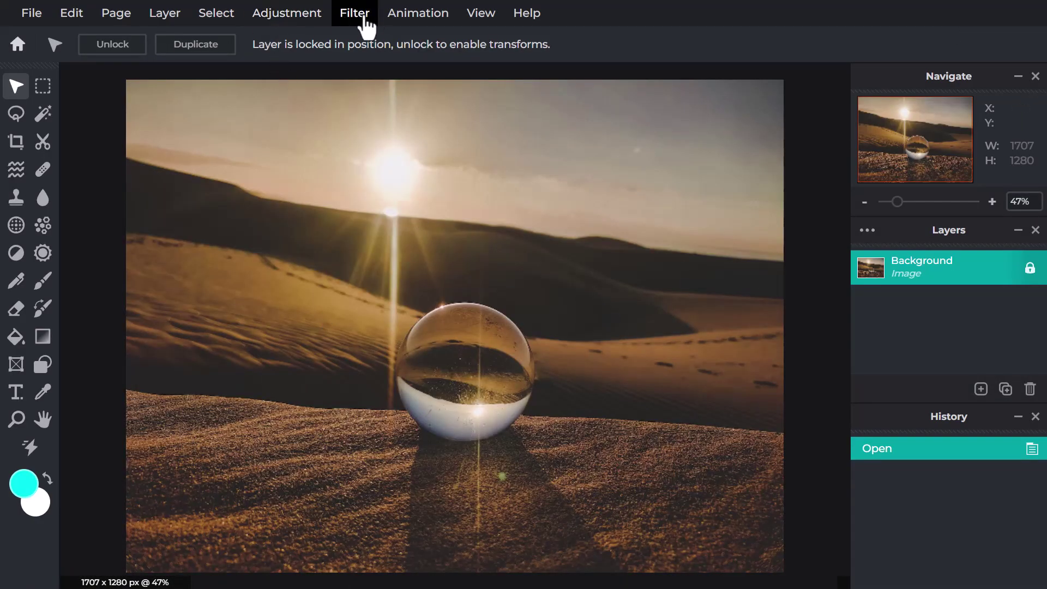
click(359, 16)
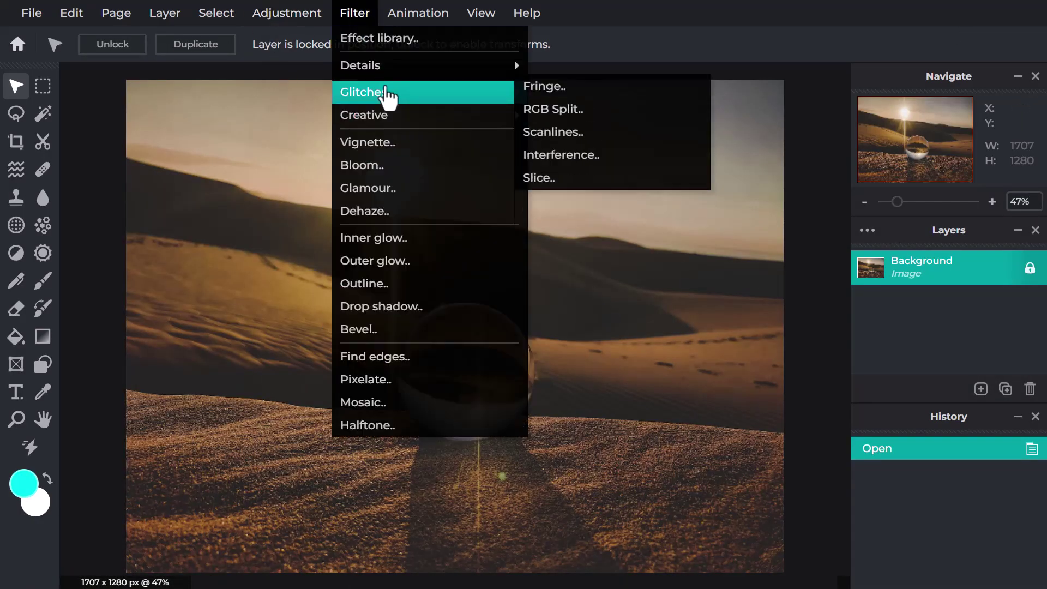
mouse_move(392, 66)
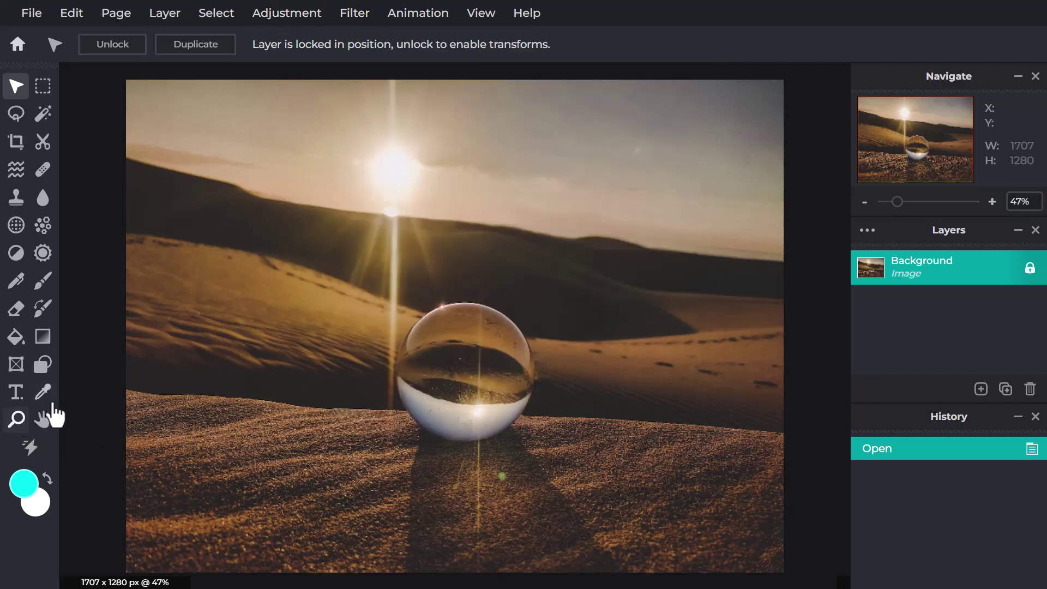
Step: Paint a 50 px Disperse mask around the left edge of the glass ball and show its circle particle effect
click(43, 229)
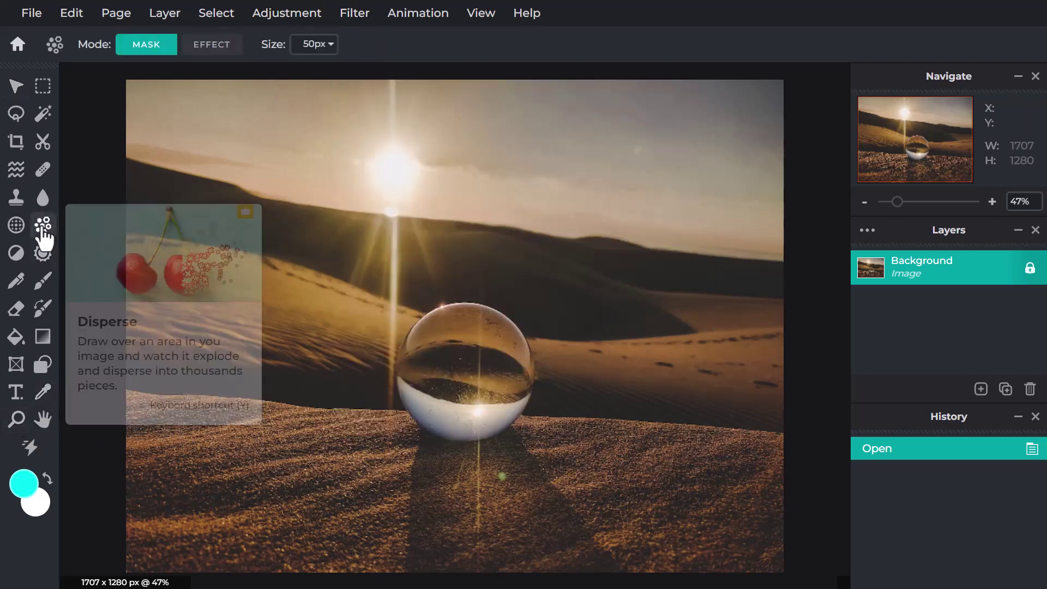
mouse_move(459, 308)
mouse_down()
mouse_move(391, 372)
mouse_move(428, 426)
mouse_move(404, 401)
mouse_move(409, 322)
mouse_move(448, 309)
mouse_move(407, 386)
mouse_up()
mouse_move(431, 425)
mouse_down()
mouse_move(432, 320)
mouse_move(450, 308)
mouse_up()
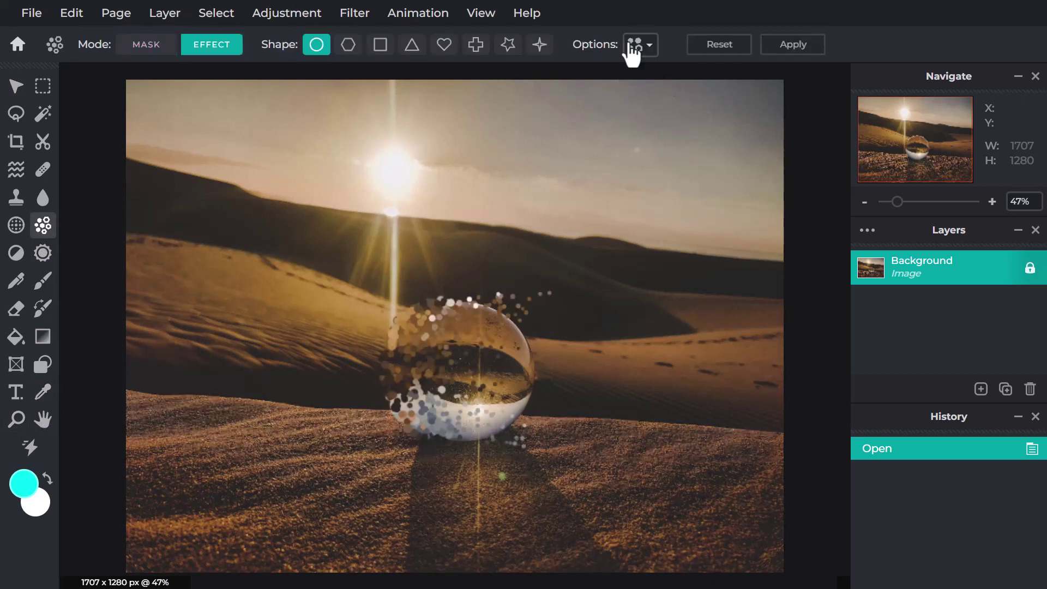
Step: Set the disperse Amount to 63, Stretch to 94 and Direction to -159.8 so the particles fly off to the left
click(635, 48)
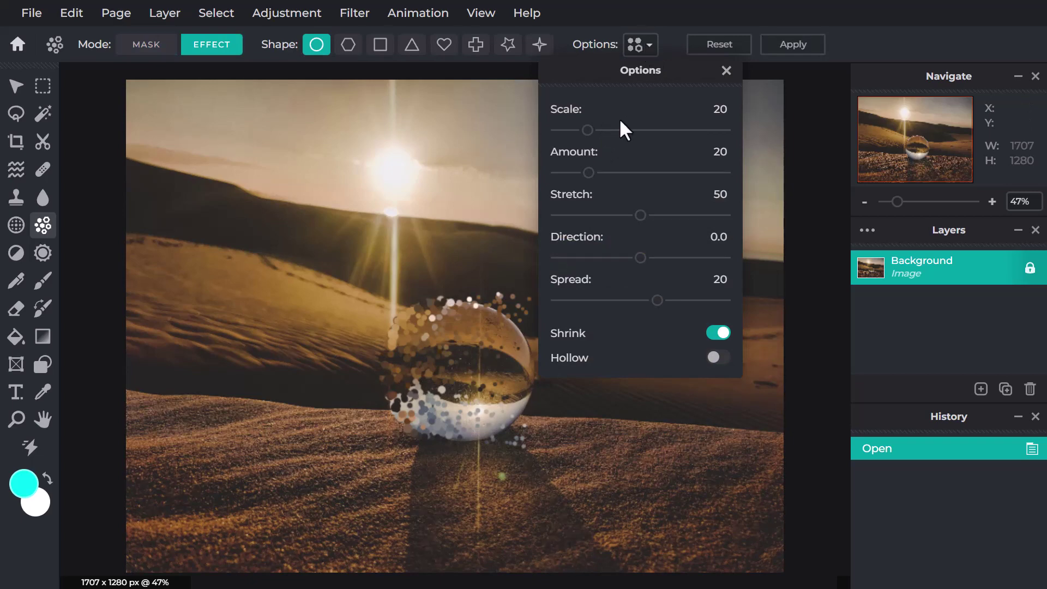
drag(587, 130, 661, 172)
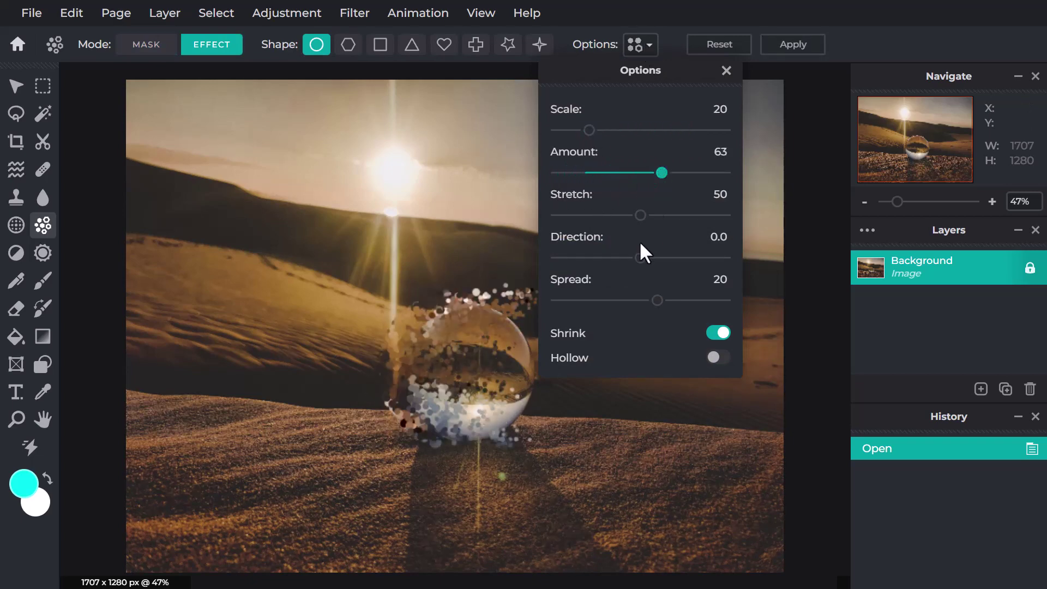
drag(635, 216, 715, 217)
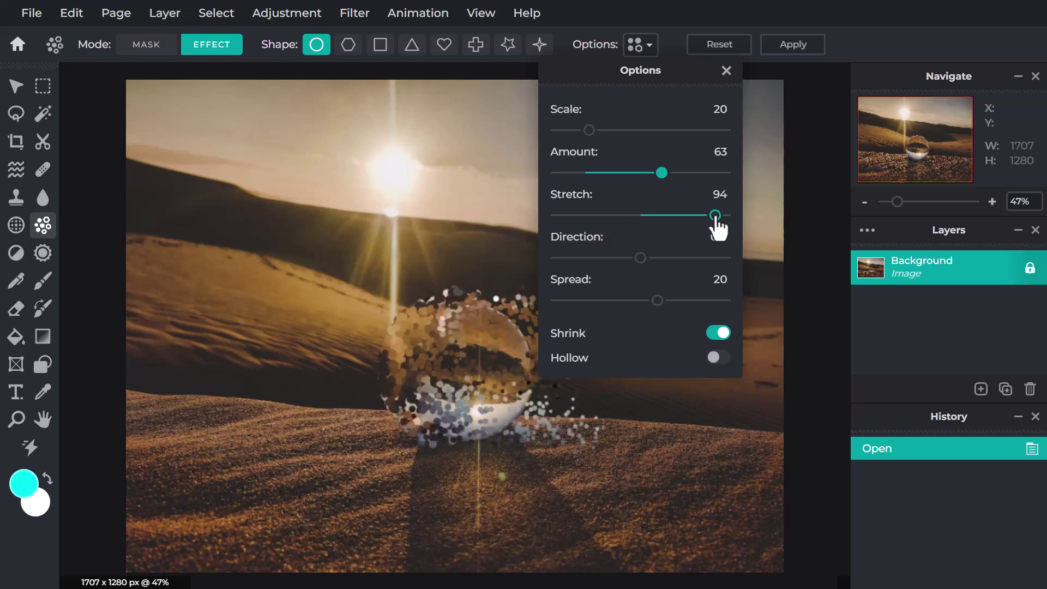
drag(626, 260, 566, 266)
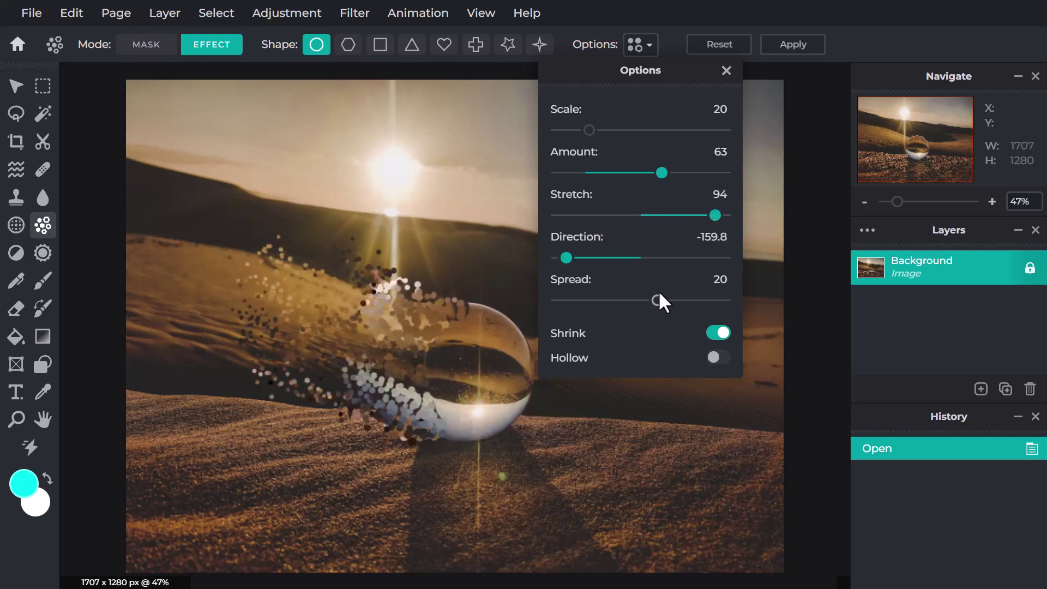
Step: Set the disperse Spread to 50, make the particles hollow and raise the Amount to 73
drag(659, 301, 686, 303)
click(718, 358)
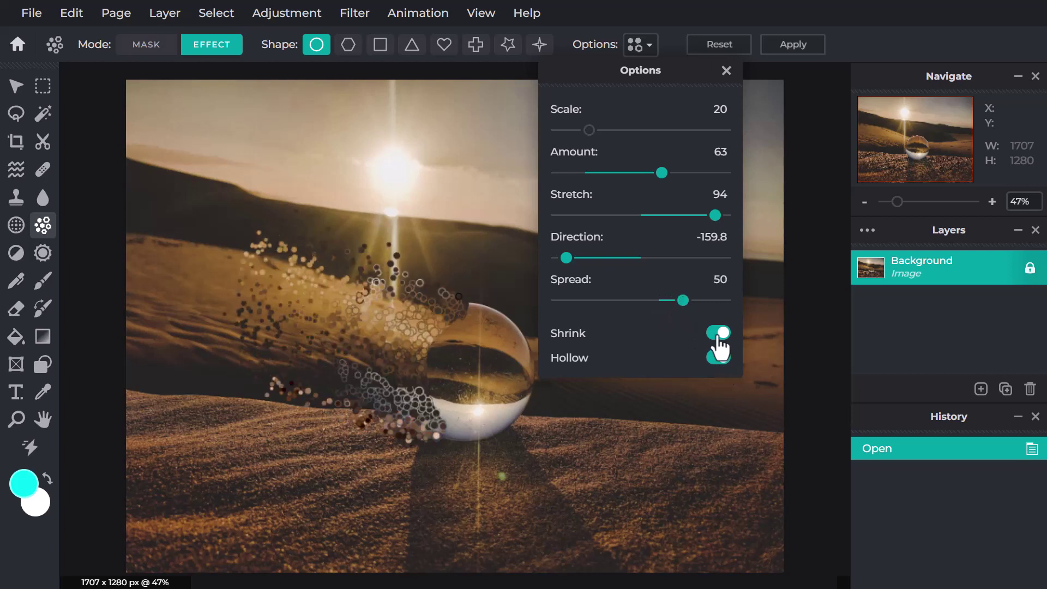
drag(657, 173, 679, 173)
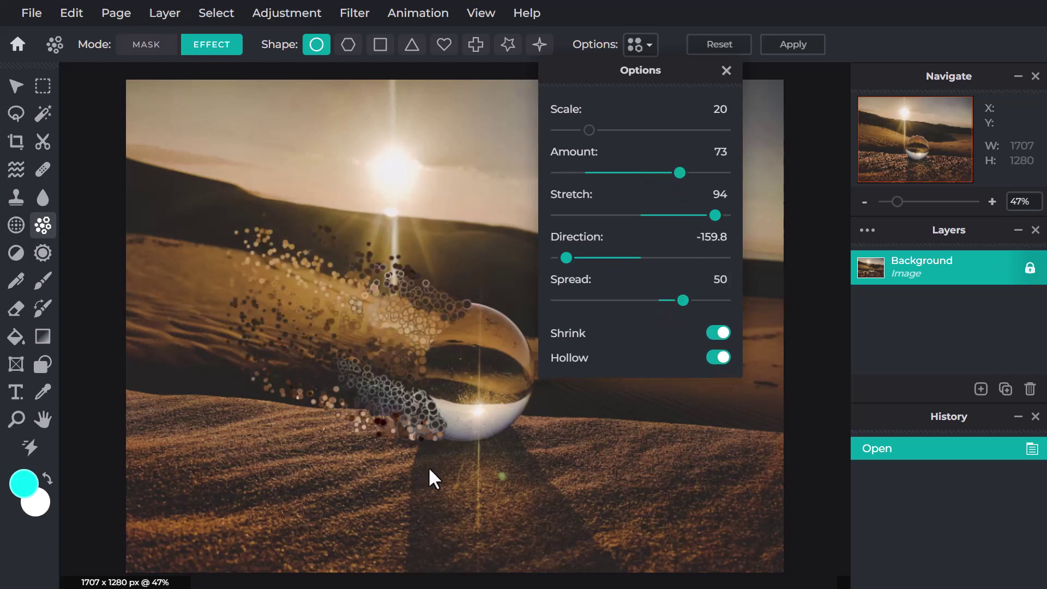